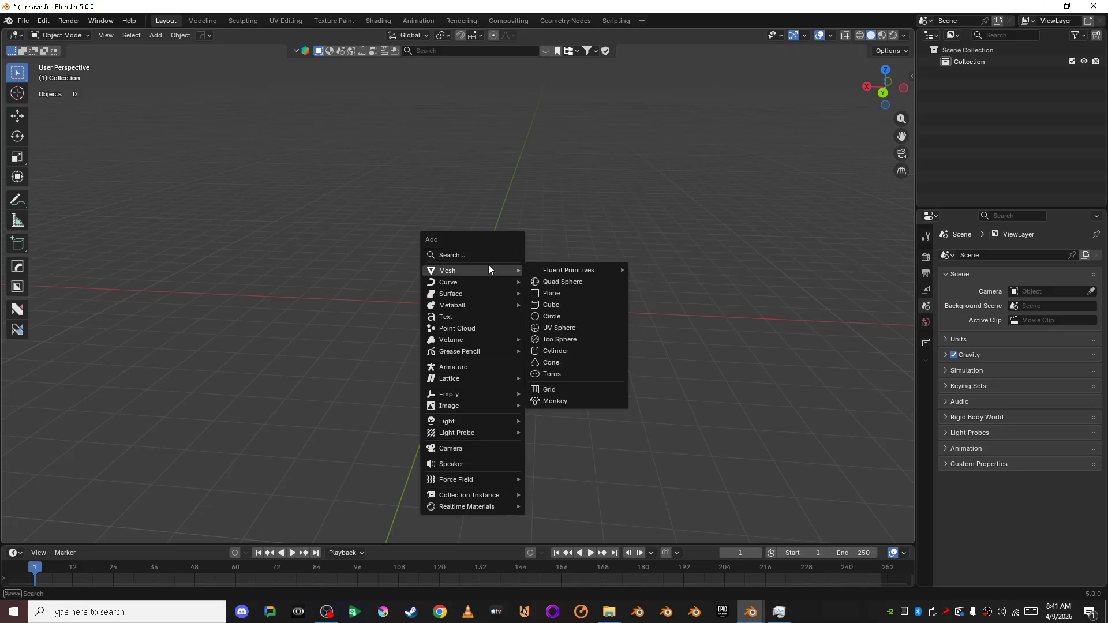
Add a plane mesh with a size of 2 m at the world origin.
click(580, 291)
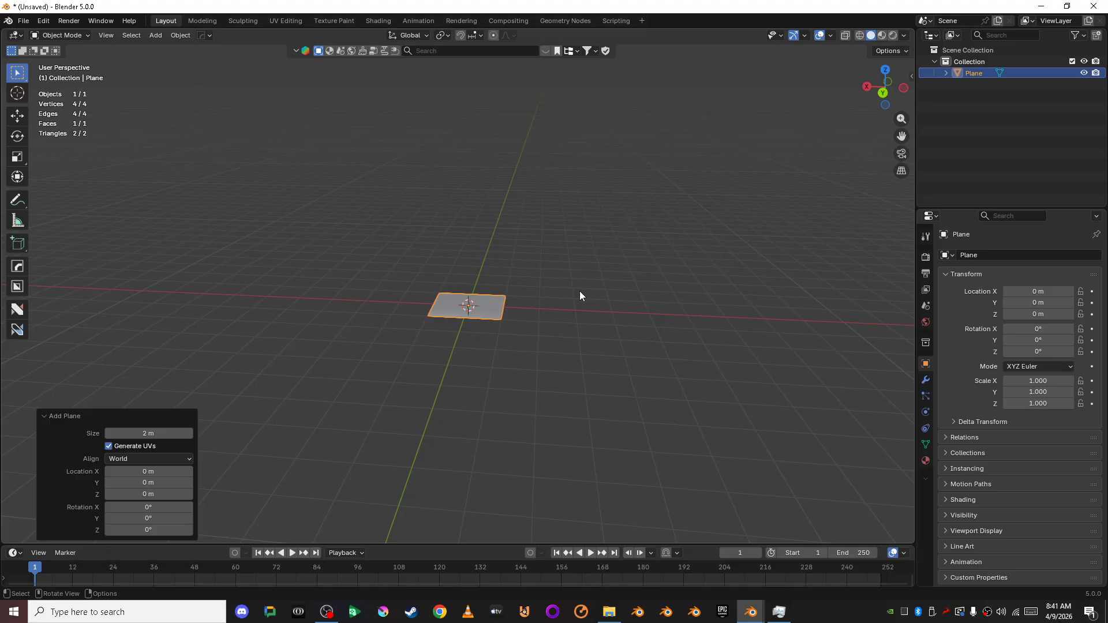
key(shift+a)
mouse_move(579, 291)
scroll(510, 262, up, 1)
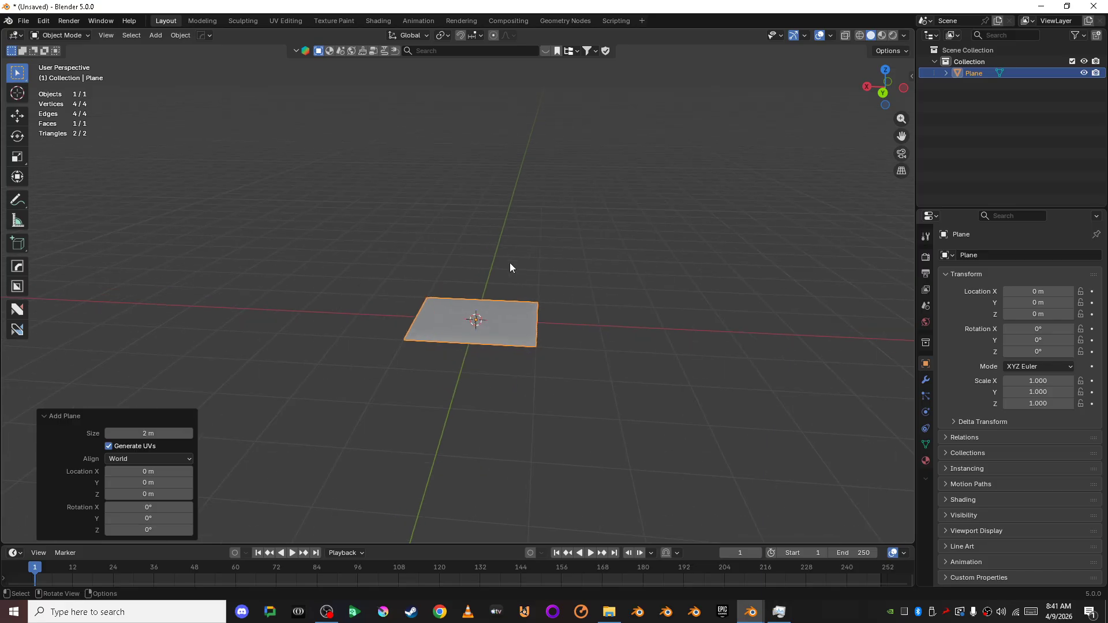
Open the Geometry Nodes workspace and create a new geometry node tree on the plane, with the node area resized.
click(570, 22)
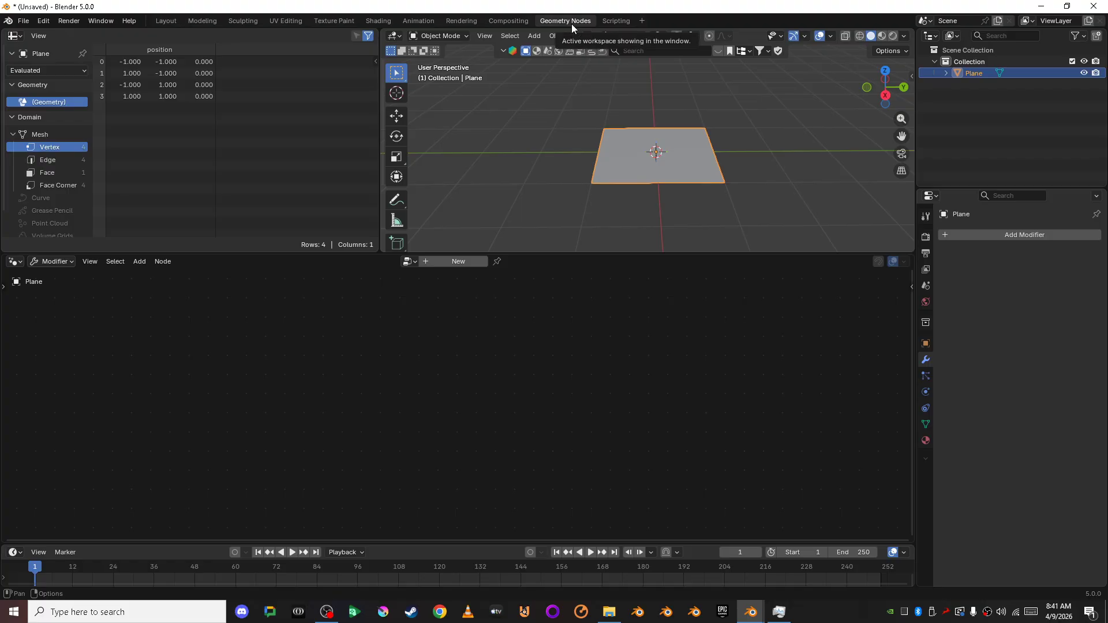
drag(665, 252, 648, 374)
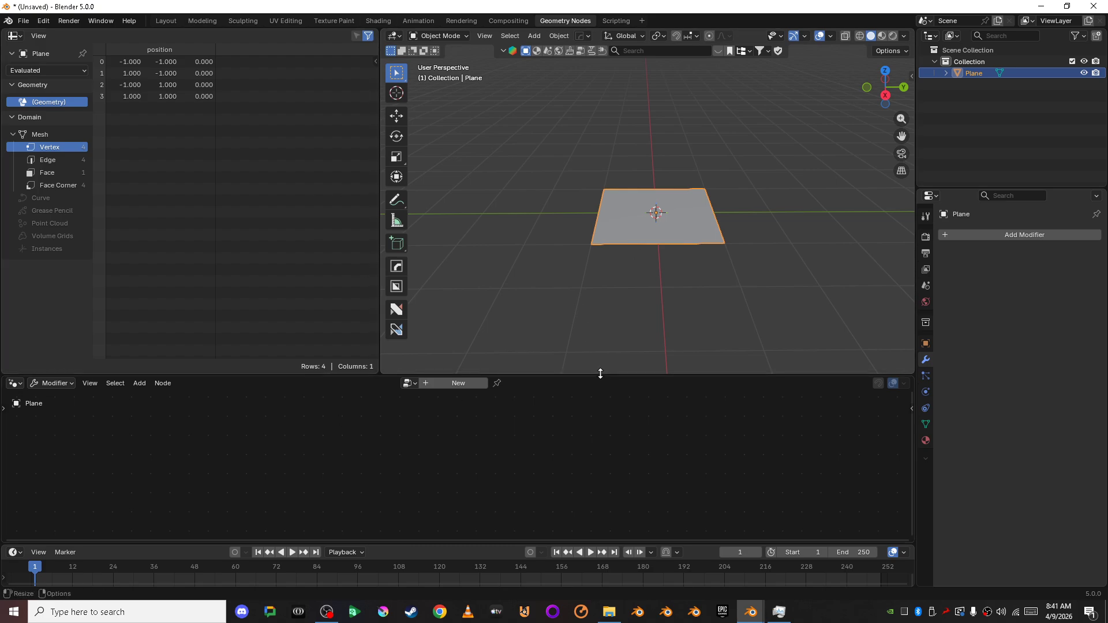
drag(600, 375, 604, 346)
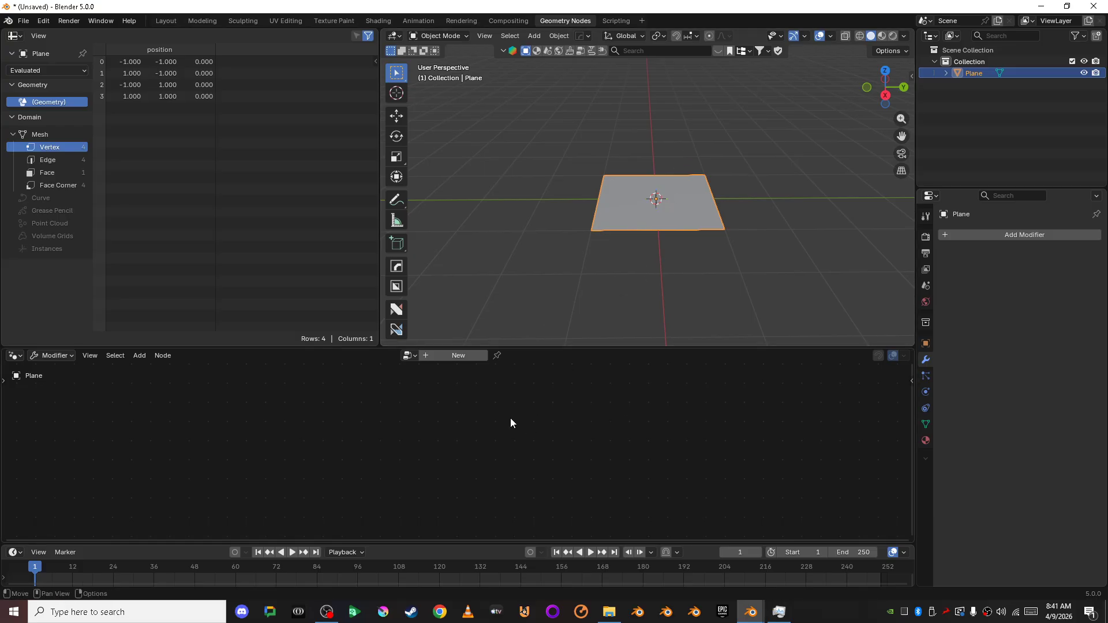
click(440, 356)
scroll(594, 422, up, 3)
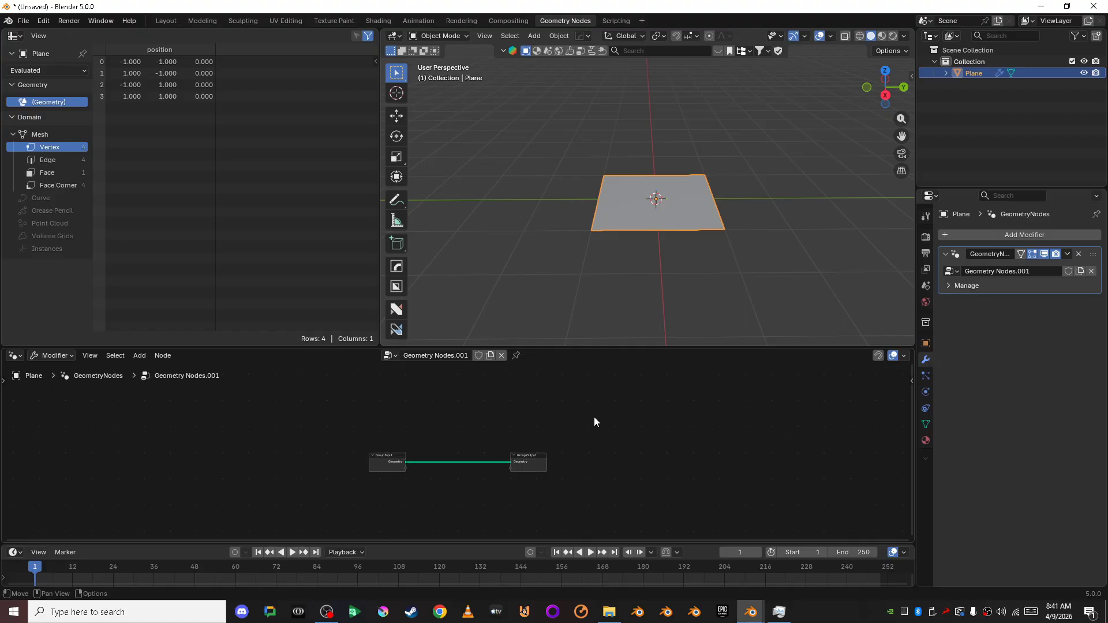
drag(608, 345, 608, 274)
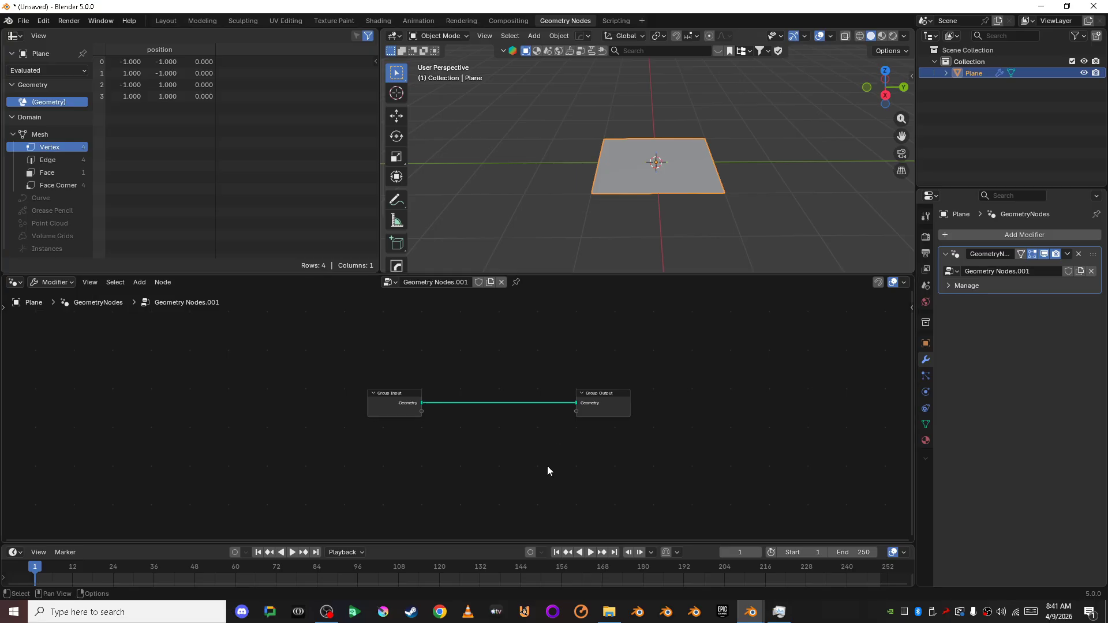
scroll(544, 467, down, 2)
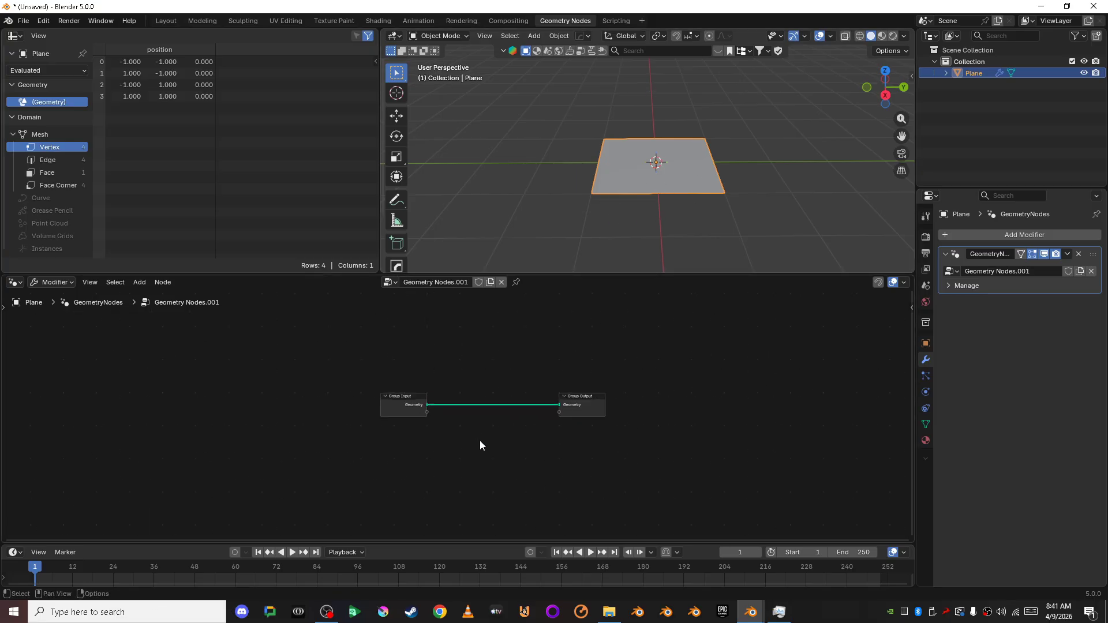
scroll(481, 458, up, 2)
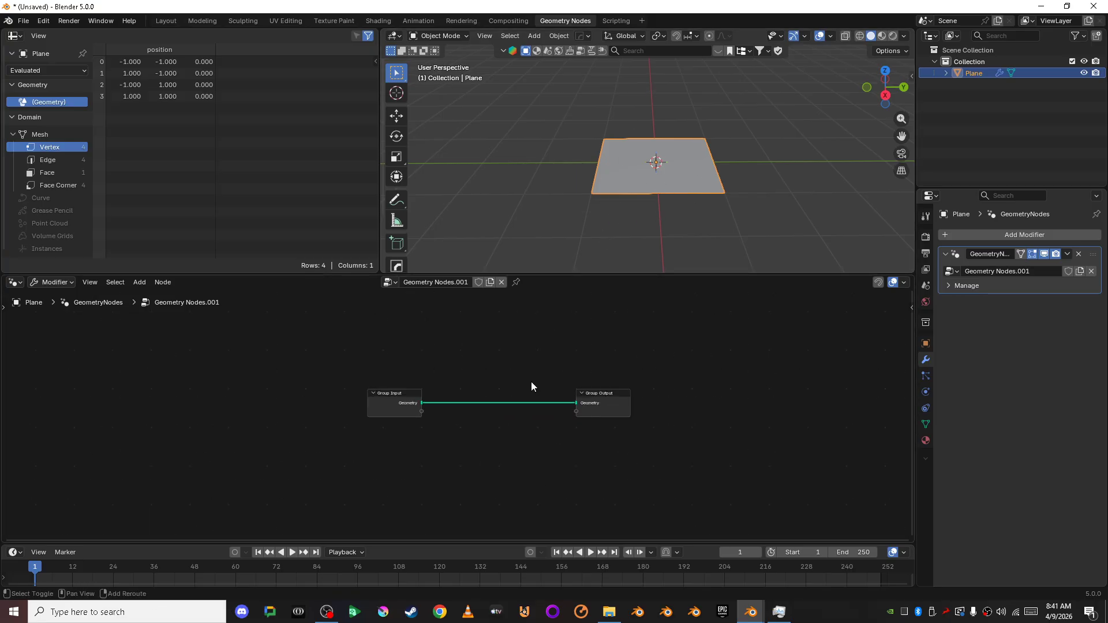
Insert a Distribute Points on Faces node between Group Input and Group Output, placed below their connection line.
key(shift+a)
click(513, 276)
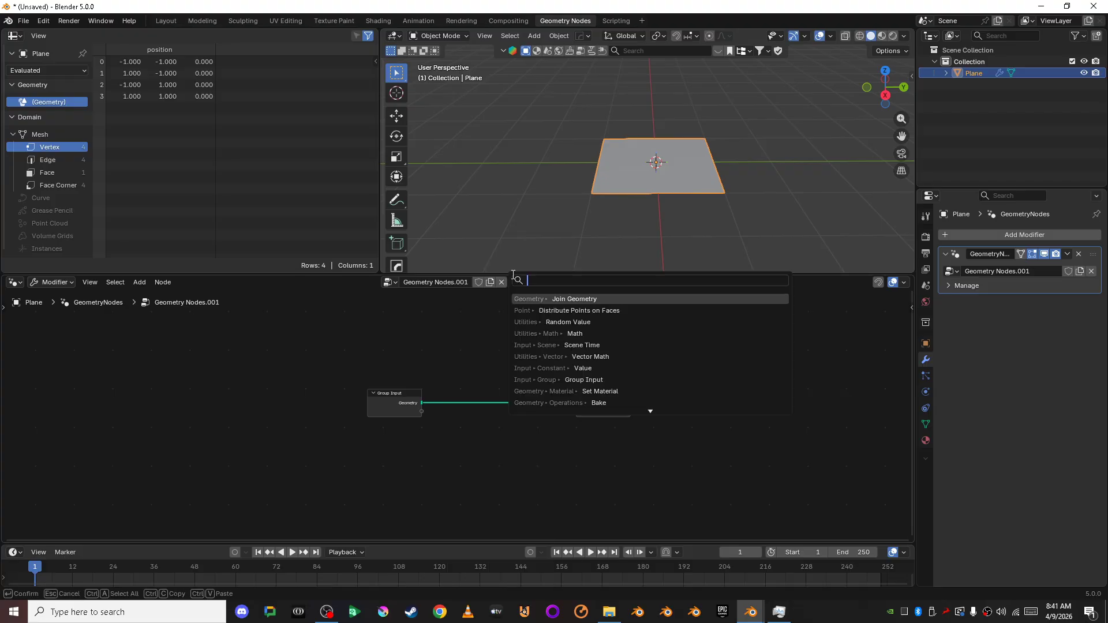
key(Down)
key(Return)
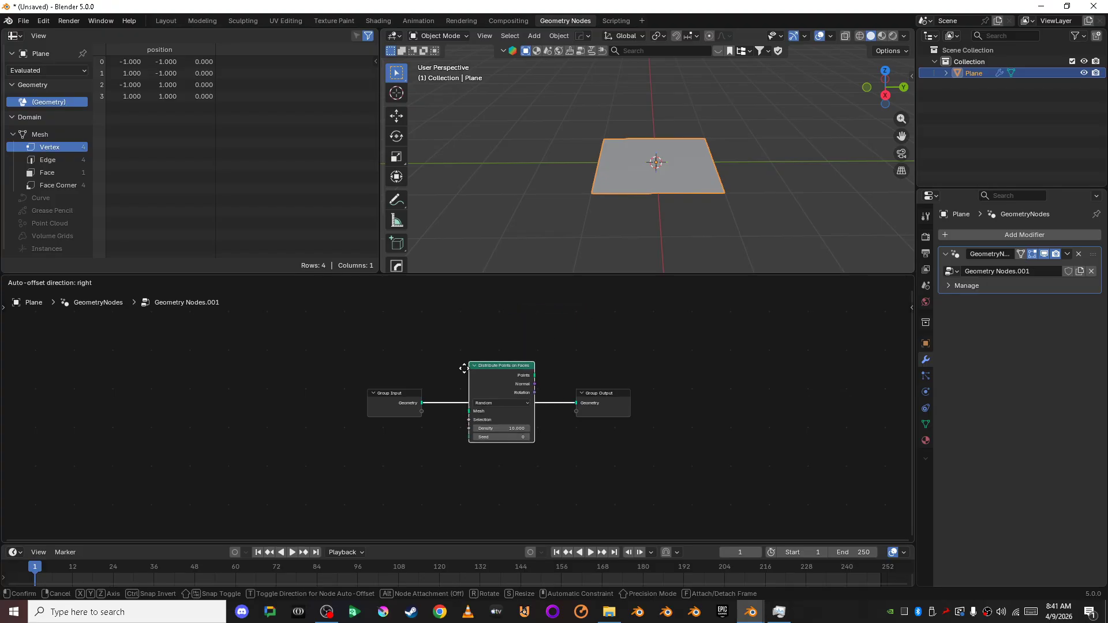
click(442, 390)
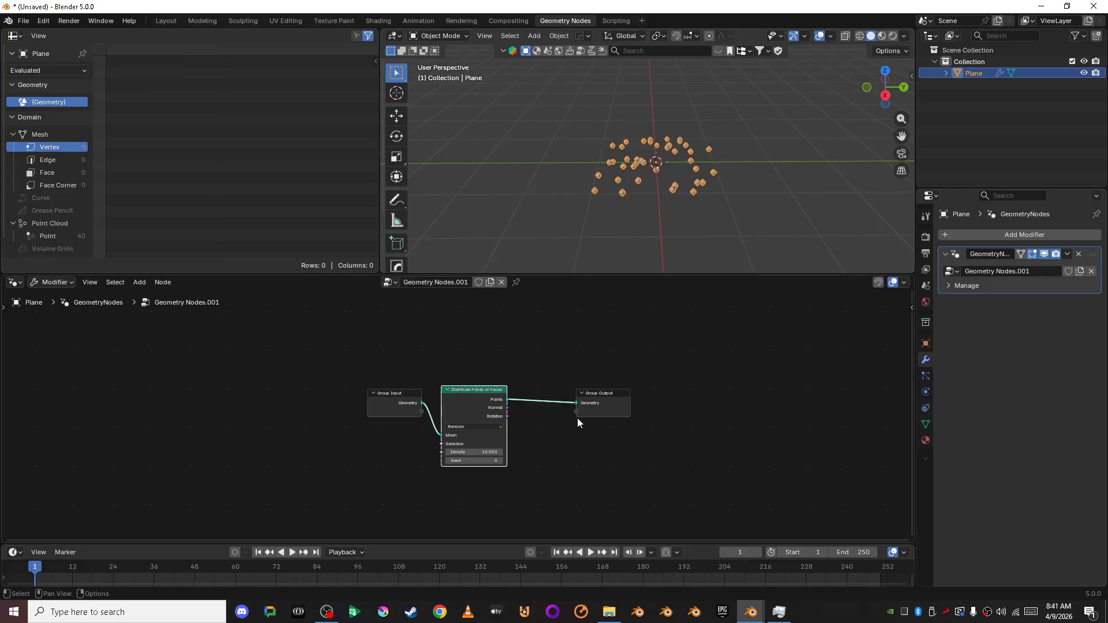
drag(470, 393, 474, 459)
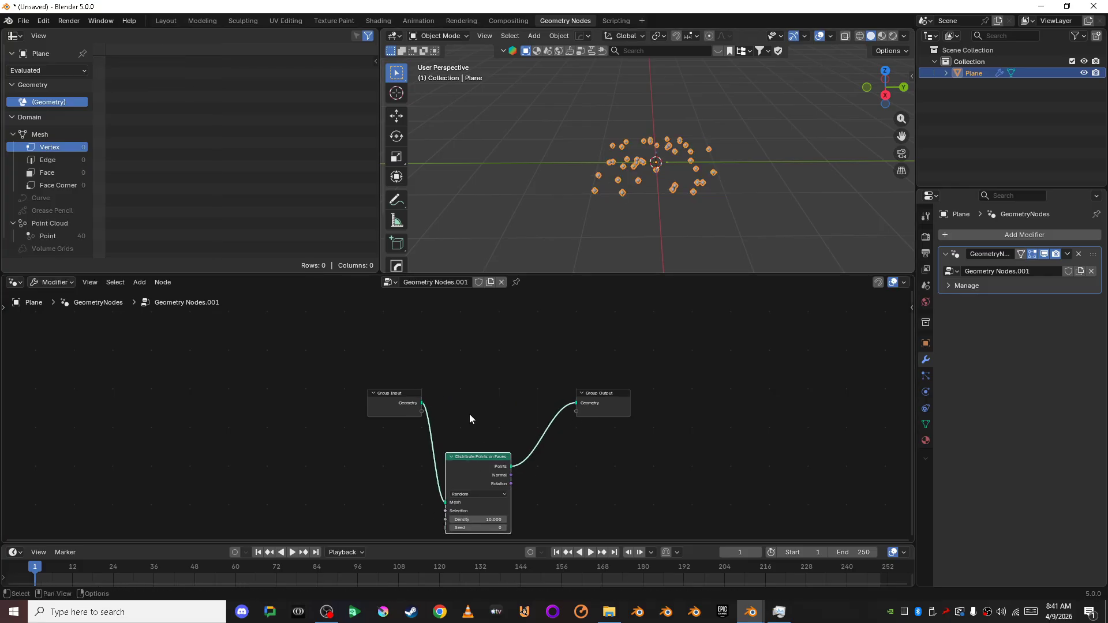
Add a Join Geometry node before Group Output, merging the distributed points with the original Group Input geometry.
key(shift+a)
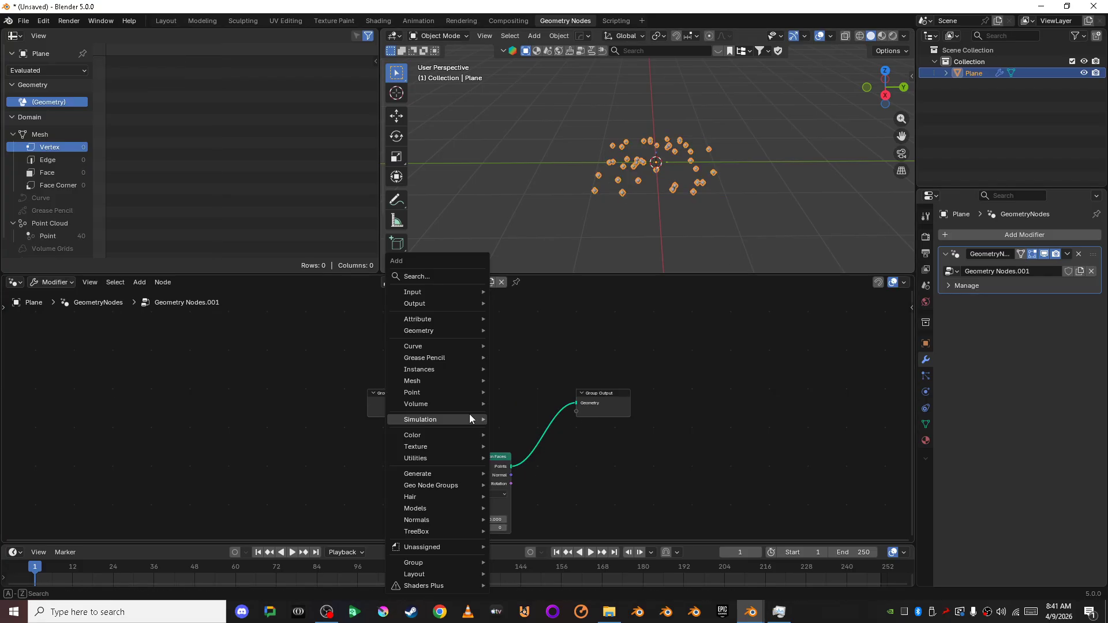
click(452, 277)
text(join)
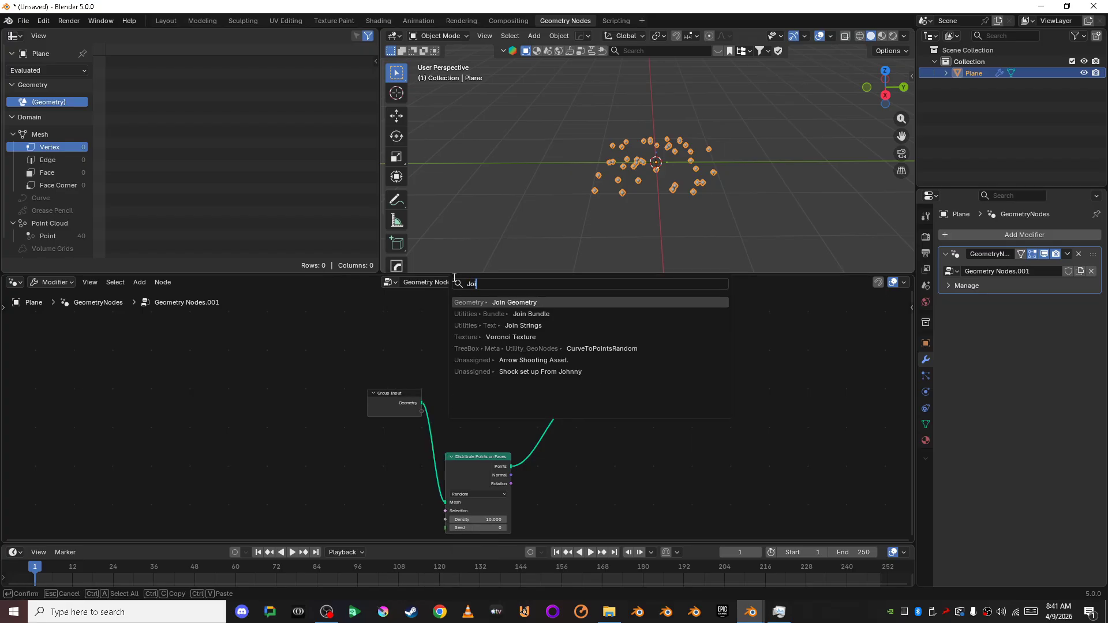
key(Return)
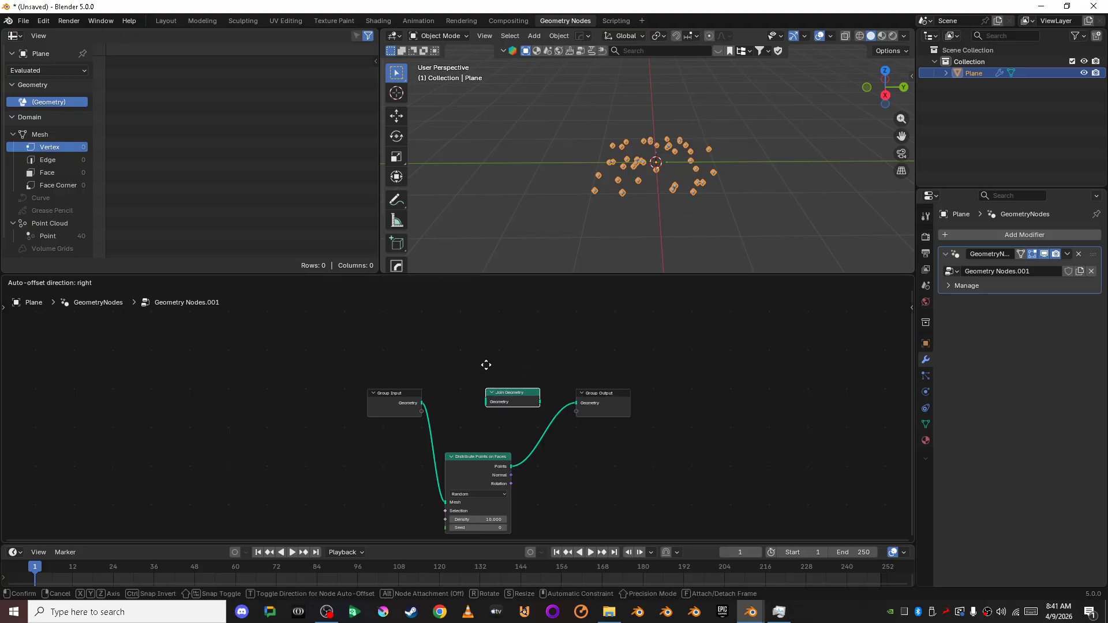
click(523, 369)
drag(422, 403, 704, 392)
Raise the density of the Distribute Points on Faces node to about 47.73.
scroll(605, 459, up, 4)
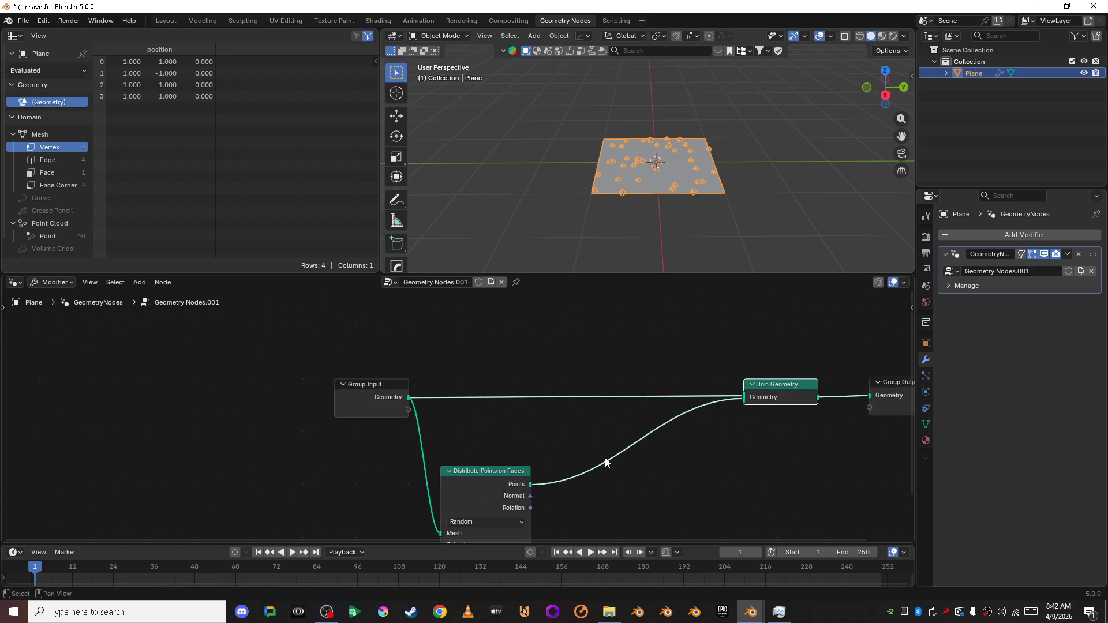
drag(499, 472, 543, 469)
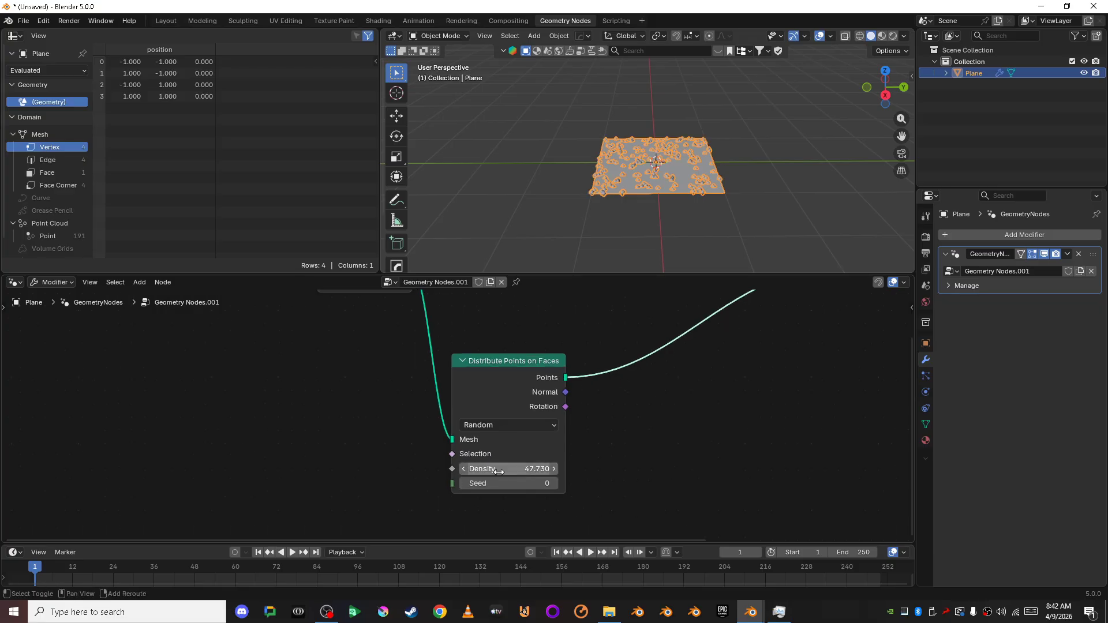
scroll(618, 461, down, 4)
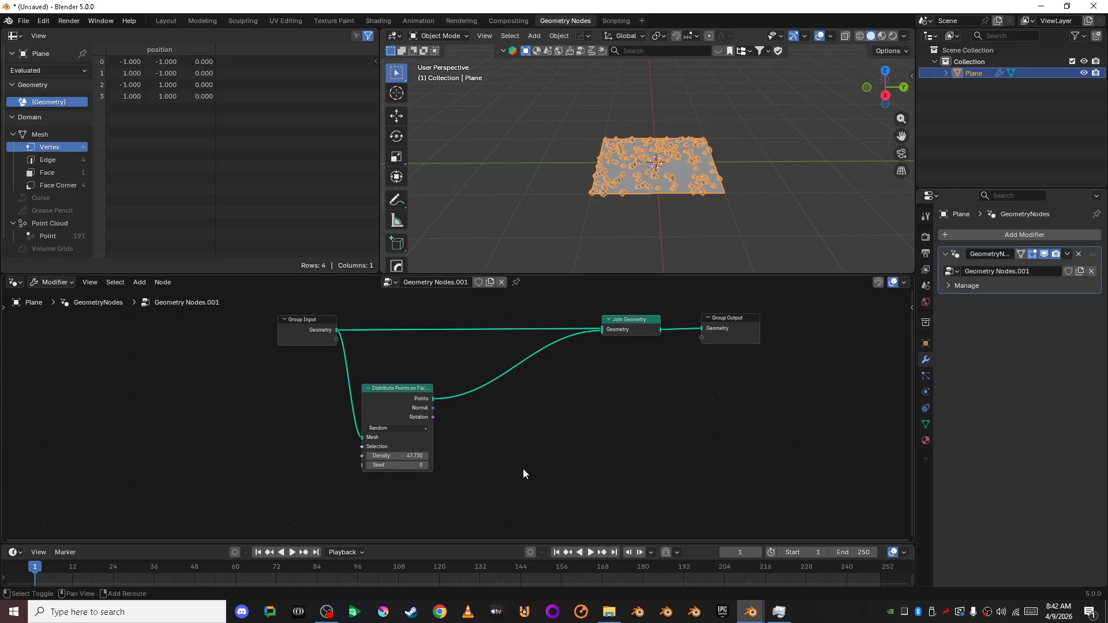
scroll(556, 456, up, 2)
scroll(559, 458, down, 3)
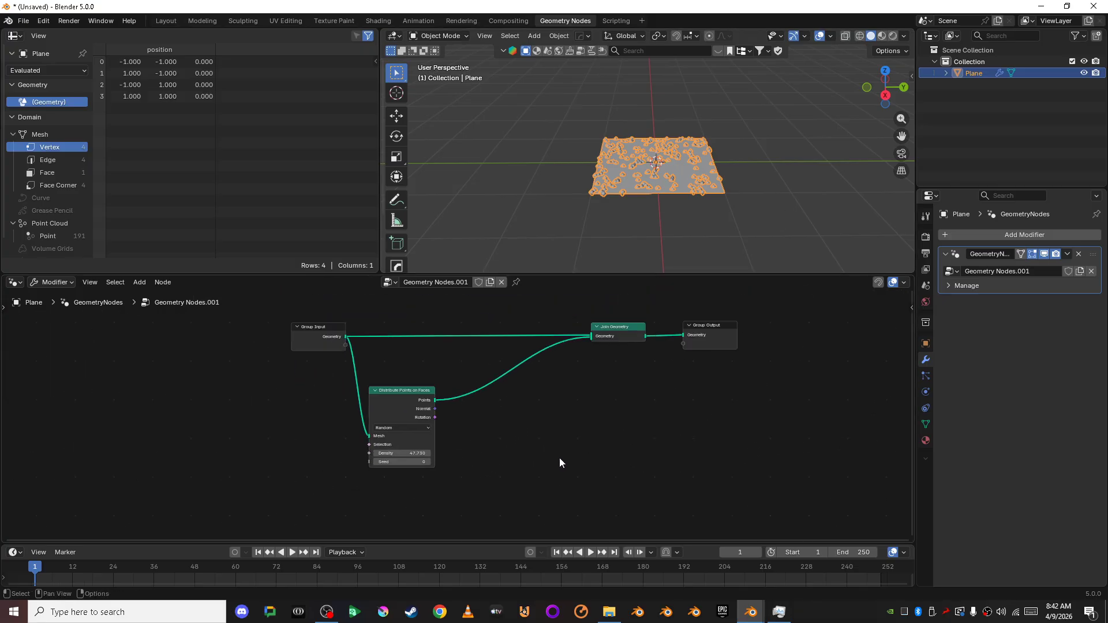
Move the Join Geometry and Group Output nodes farther right to make room in the node tree.
middle_drag(583, 435, 459, 455)
drag(479, 321, 601, 410)
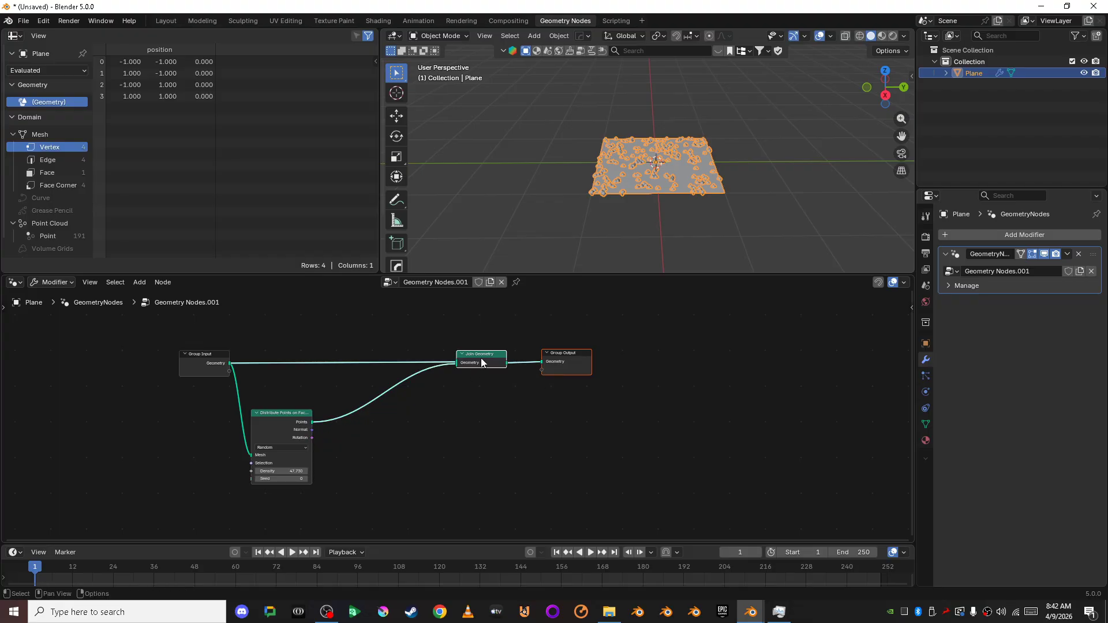
drag(484, 359, 612, 356)
click(508, 445)
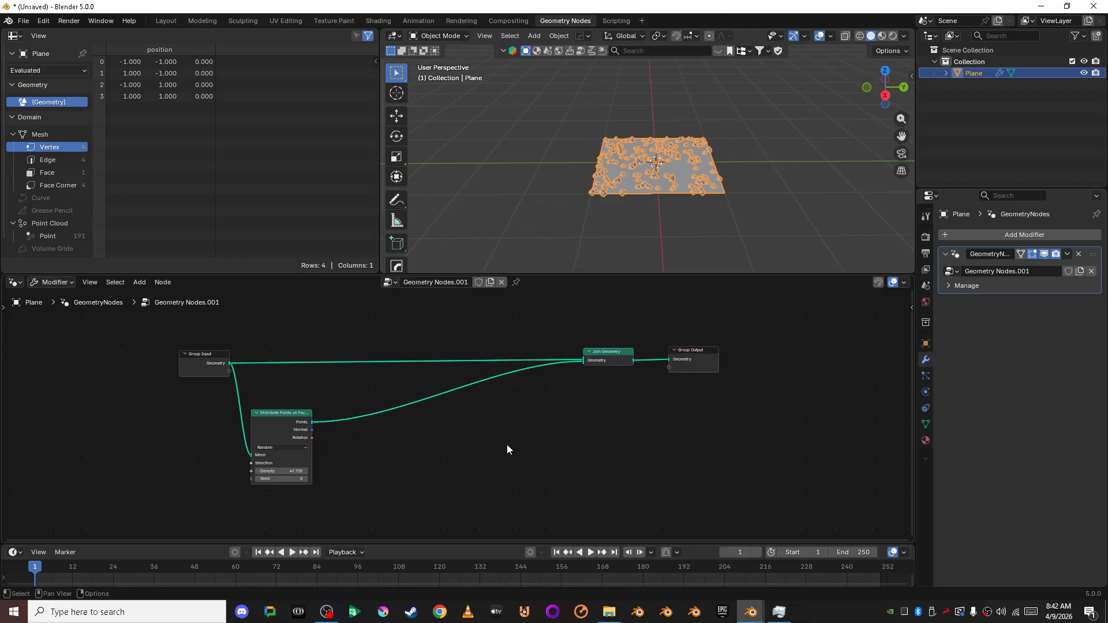
Add a Simulation zone beside the Distribute Points on Faces node, below the link into Join Geometry.
key(shift+a)
click(480, 279)
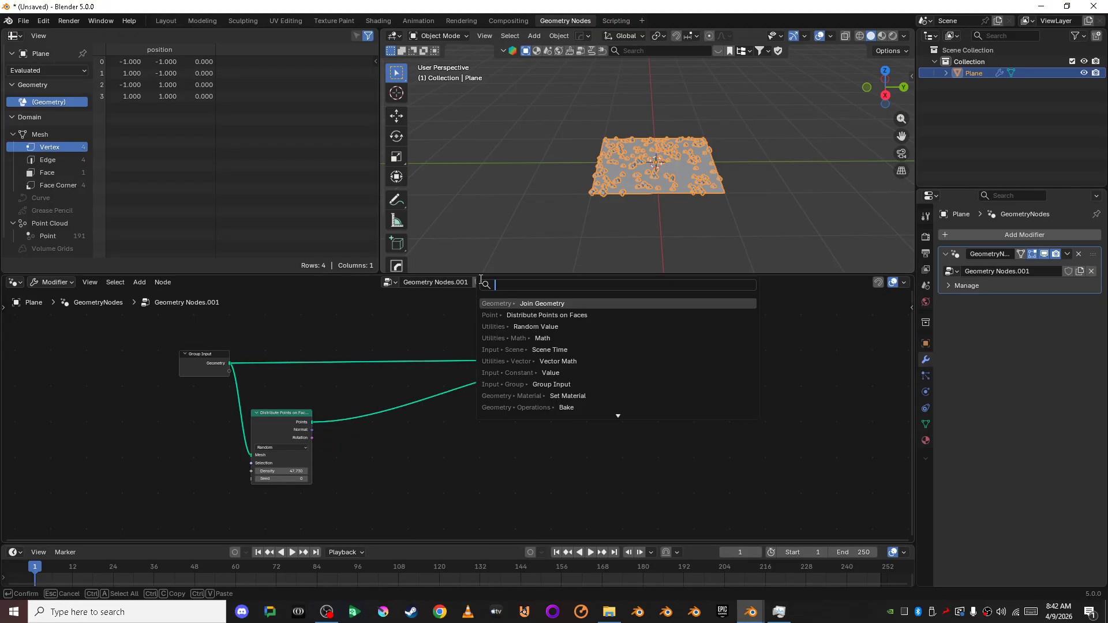
text(sim)
key(Return)
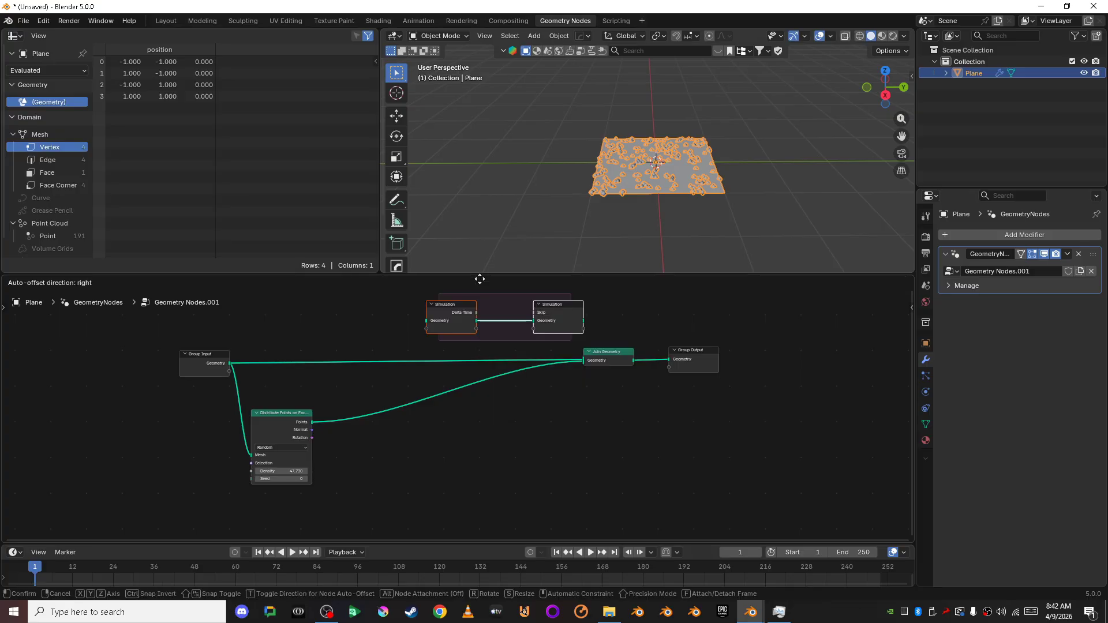
click(425, 411)
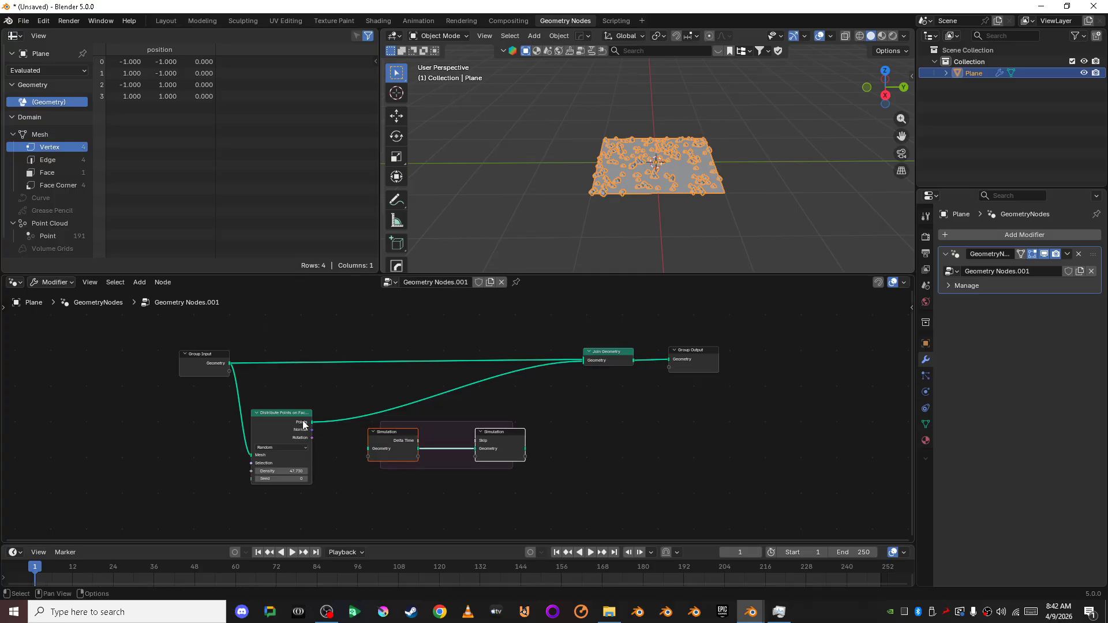
Route the distributed points through the Simulation zone into Join Geometry, cutting their direct link to it.
drag(311, 422, 368, 449)
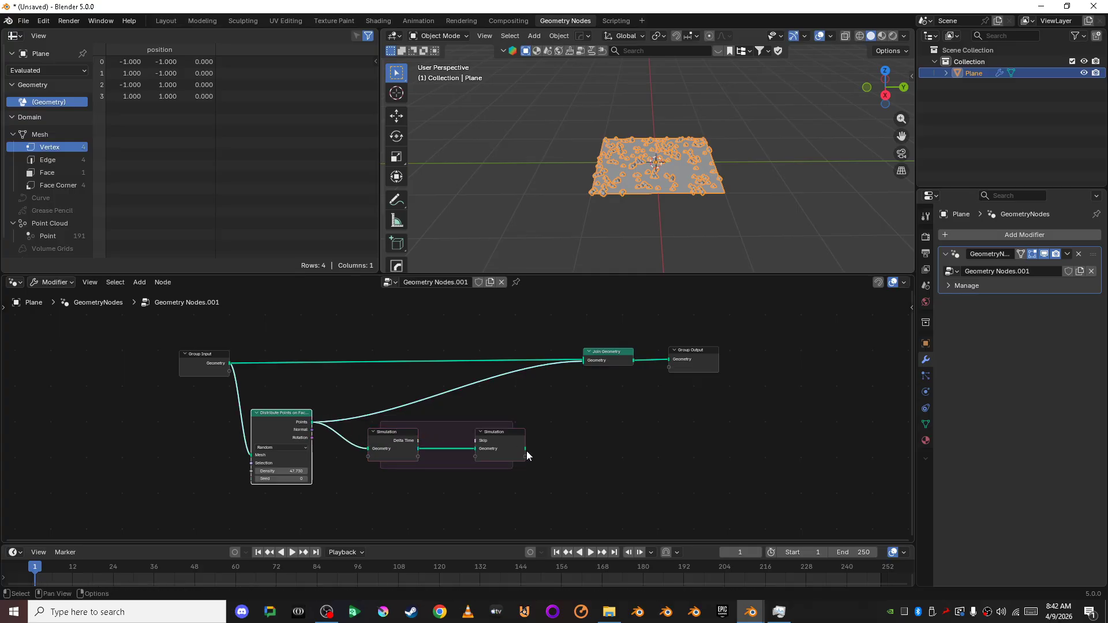
ctrl+right_drag(462, 373, 495, 398)
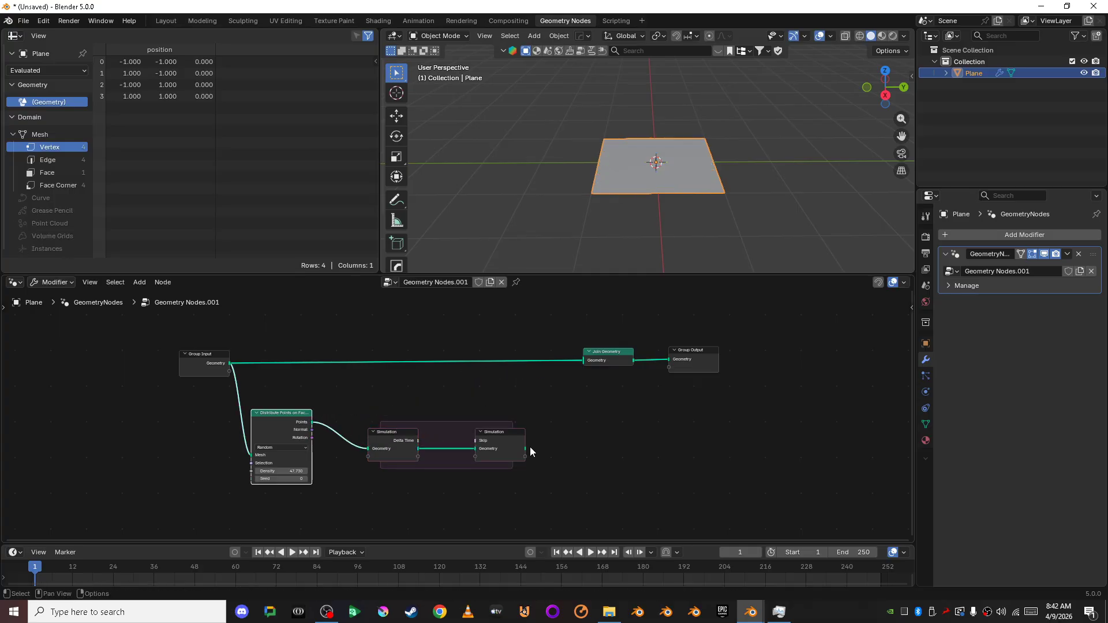
drag(526, 448, 582, 362)
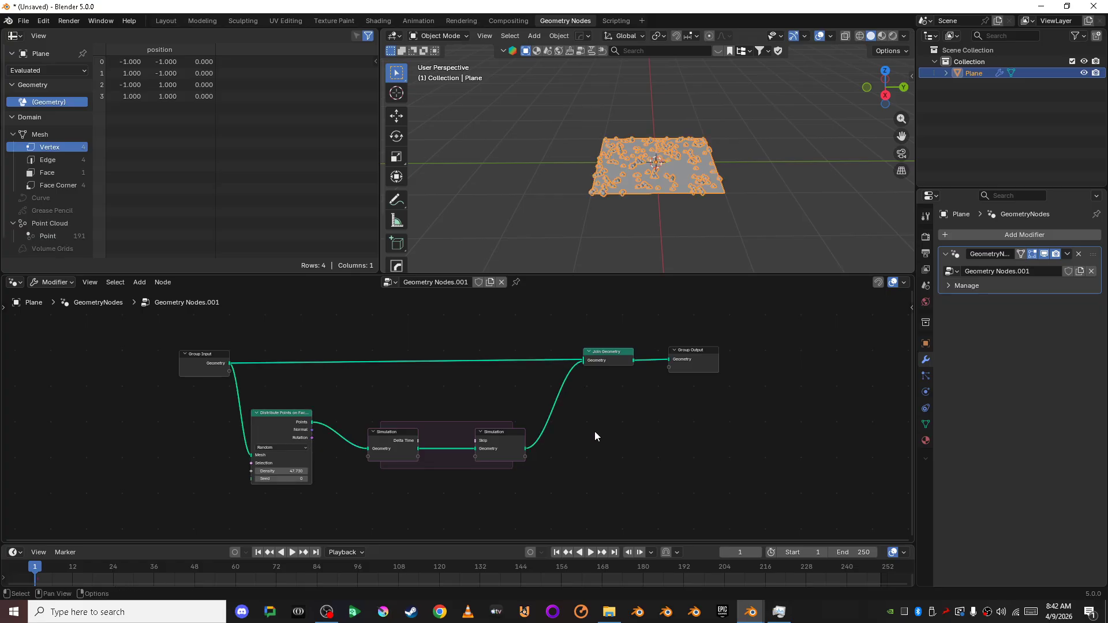
Add a Mesh Circle node above and to the left of the Group Input node.
shift+middle_drag(597, 431, 674, 402)
scroll(673, 403, up, 2)
scroll(674, 403, down, 5)
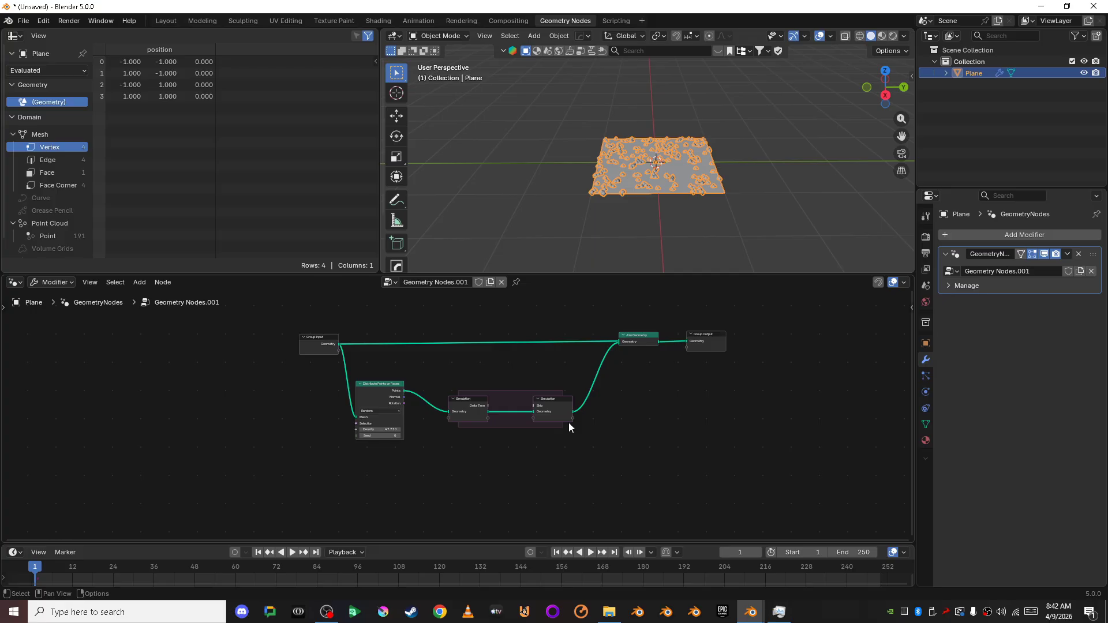
scroll(487, 373, down, 3)
shift+middle_drag(437, 424, 491, 429)
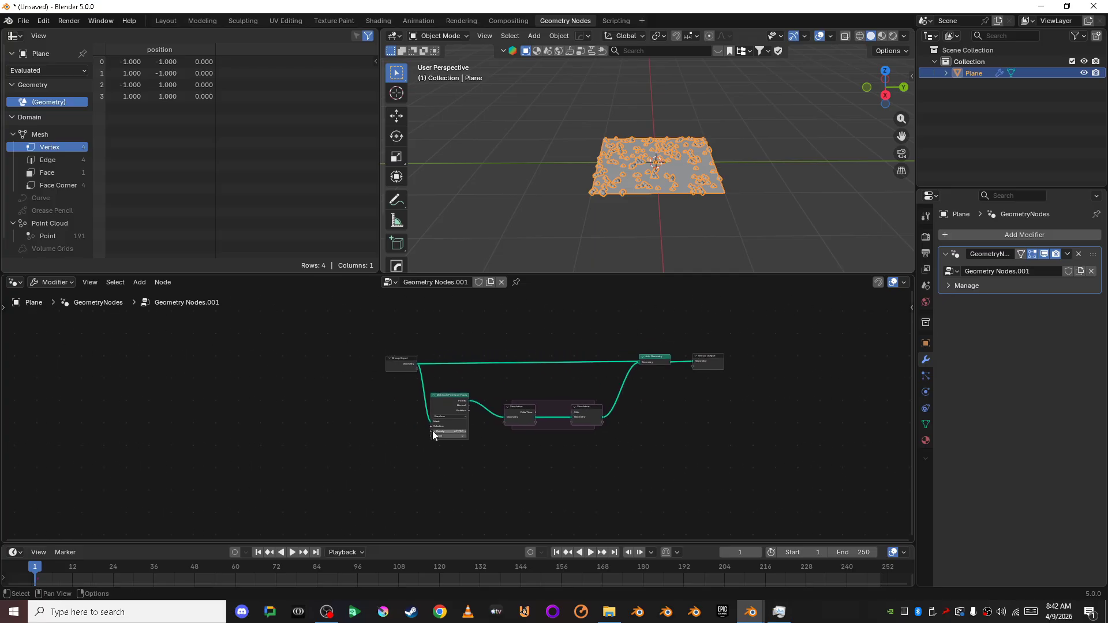
scroll(332, 418, up, 4)
shift+middle_drag(333, 408, 394, 413)
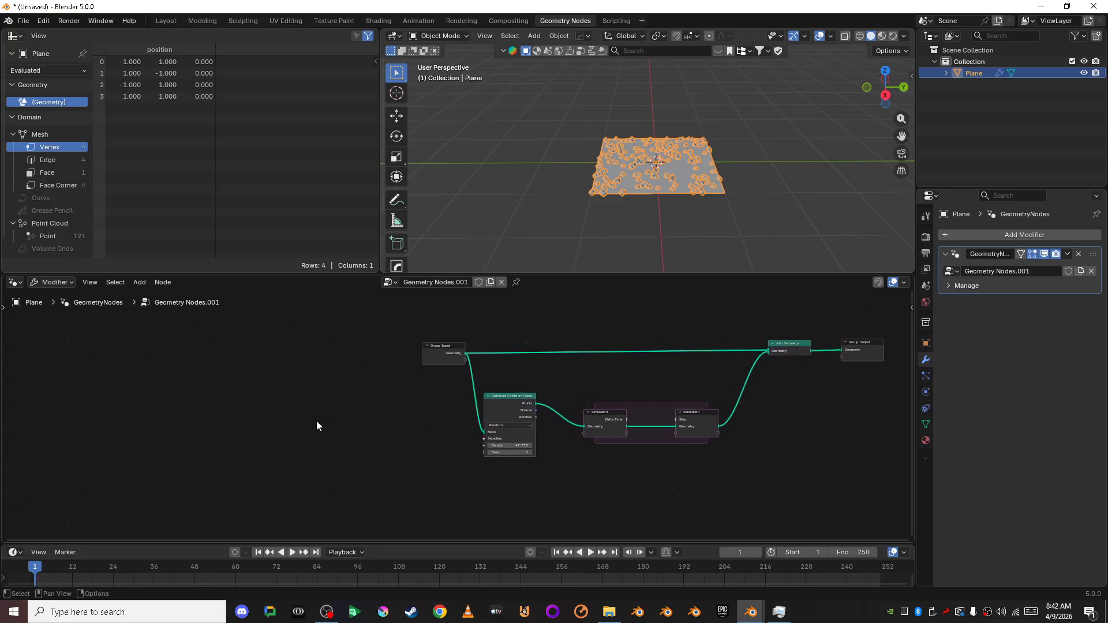
key(shift+a)
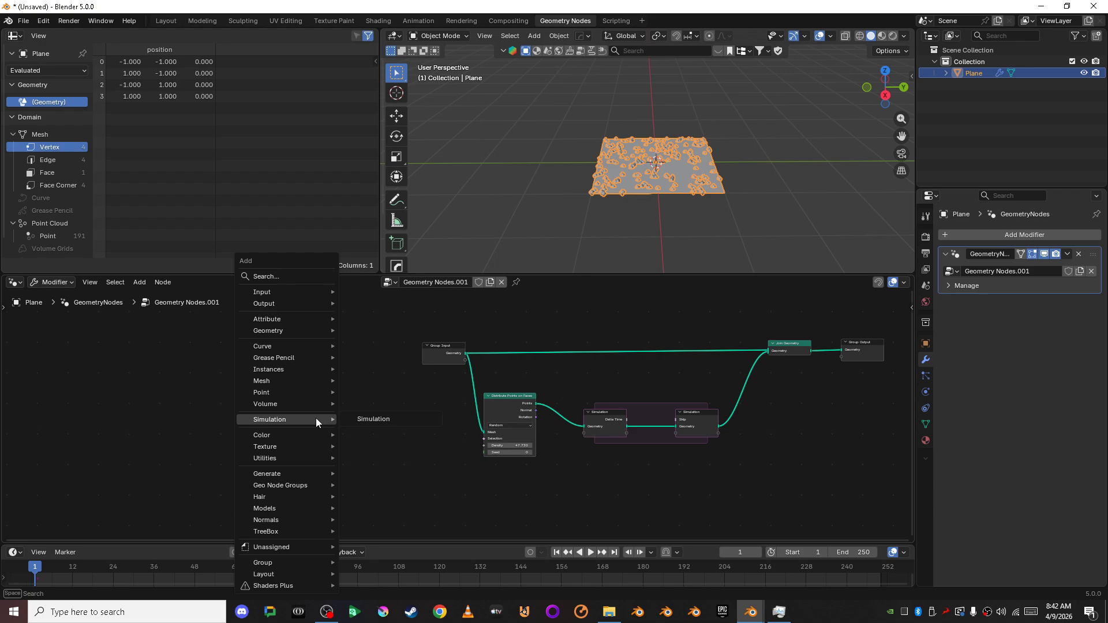
click(303, 272)
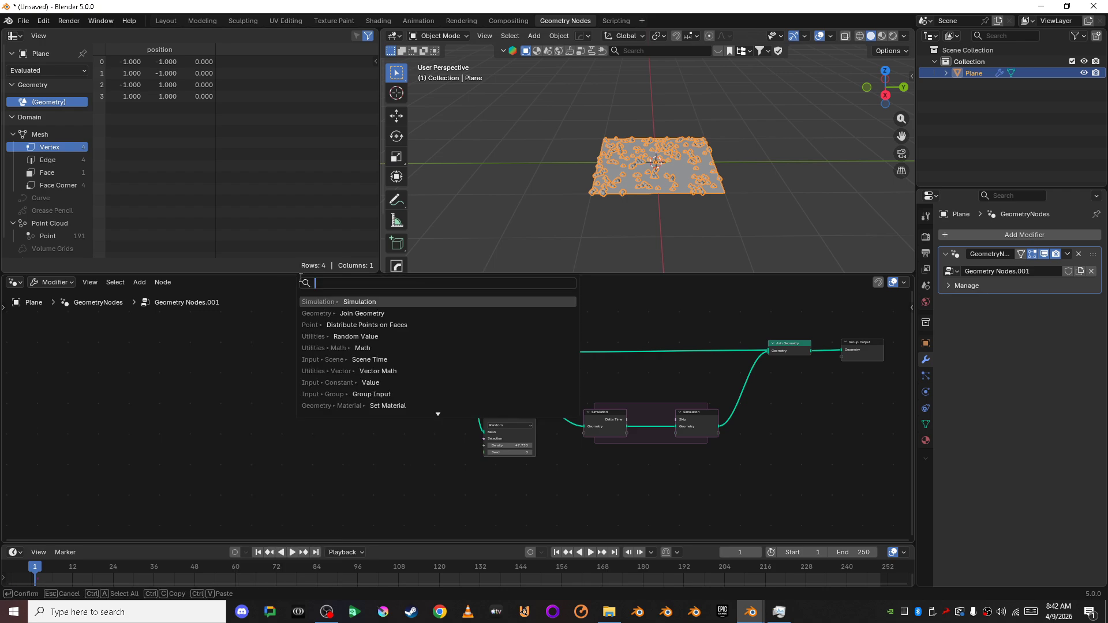
text(Mesh cir)
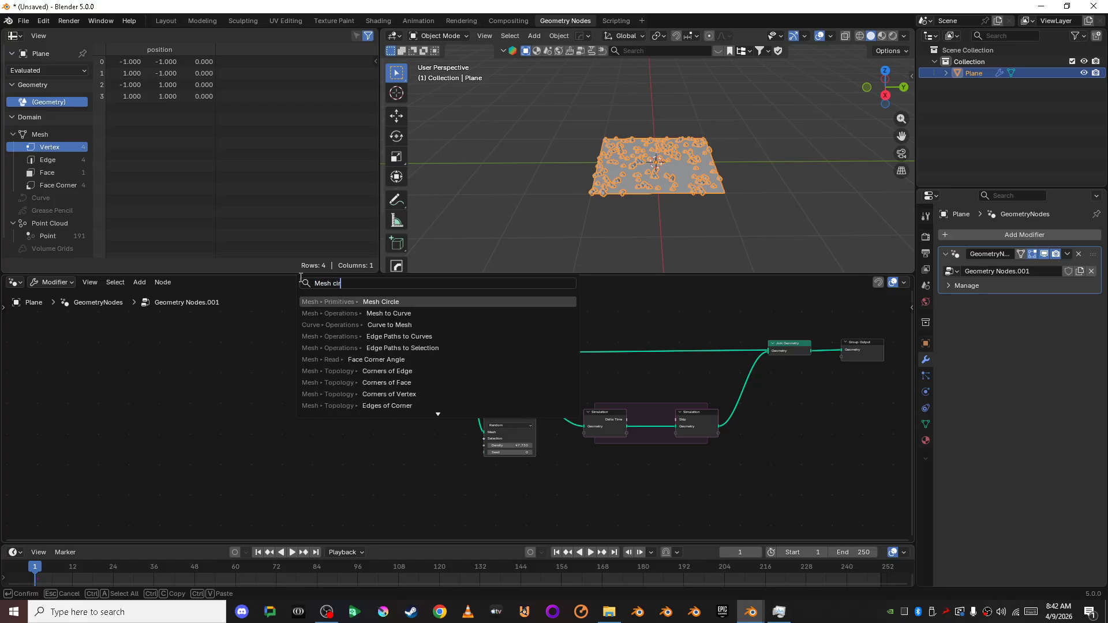
key(Return)
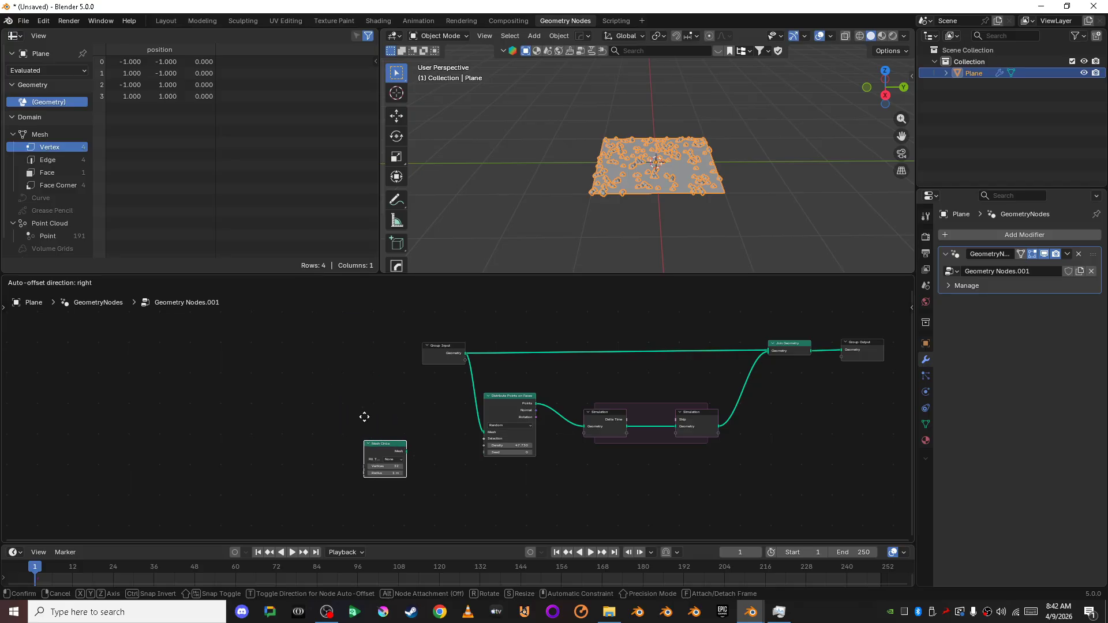
click(360, 345)
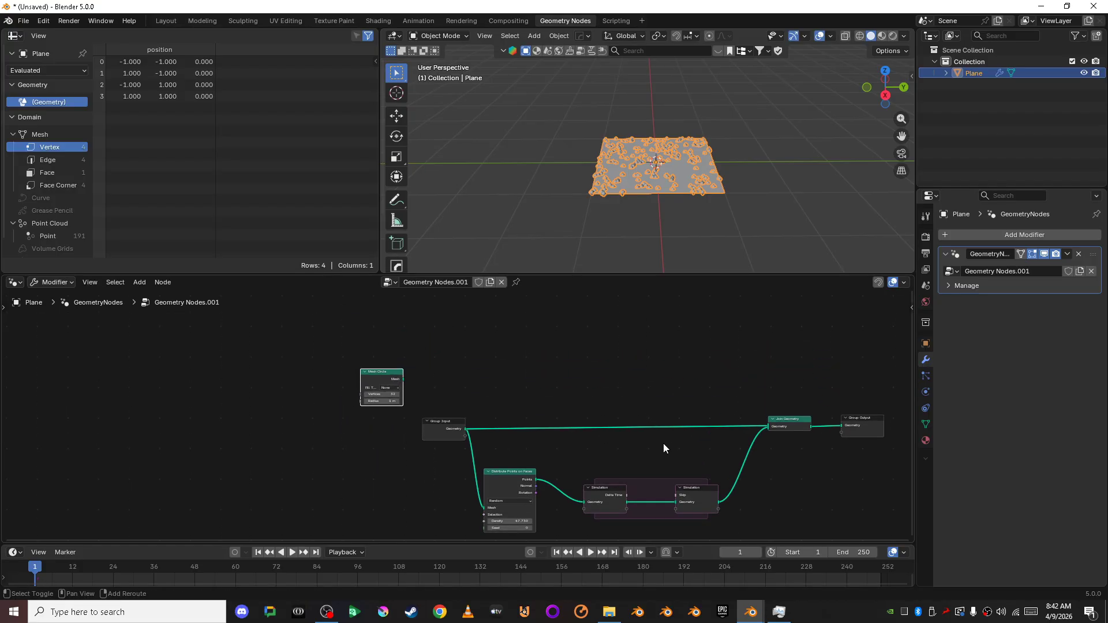
Move the Mesh Circle node down to the empty area below and left of the Distribute Points on Faces node.
middle_drag(663, 444, 652, 357)
scroll(576, 358, down, 2)
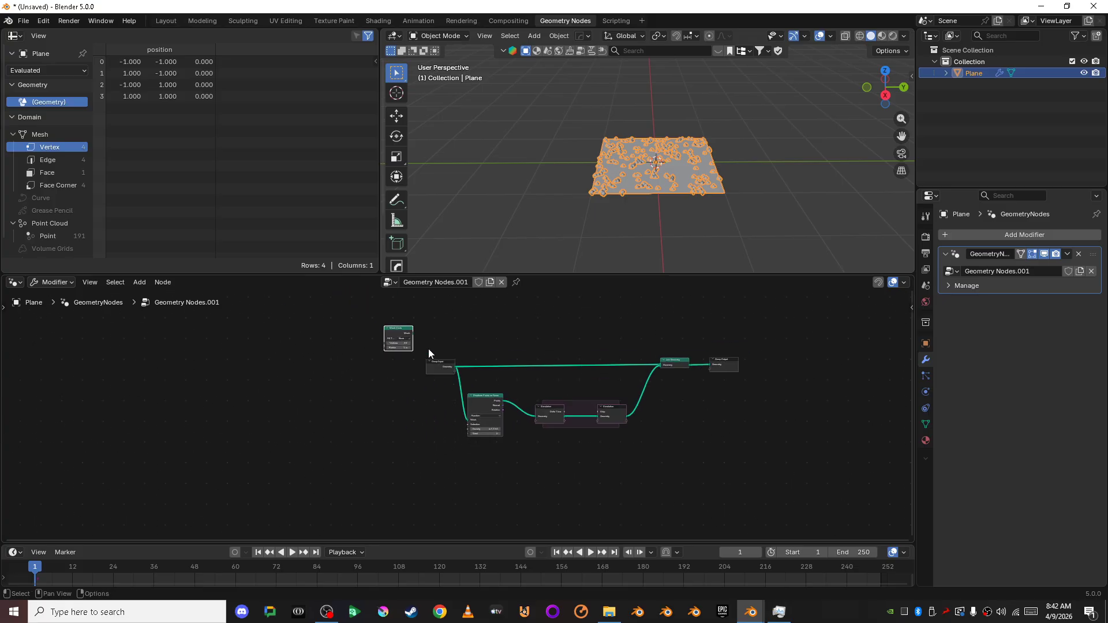
drag(400, 331, 444, 470)
scroll(541, 477, up, 2)
shift+middle_drag(516, 498, 536, 436)
Add a Raycast node beside Mesh Circle, with the circle's Mesh output feeding its Target Geometry.
drag(443, 430, 422, 439)
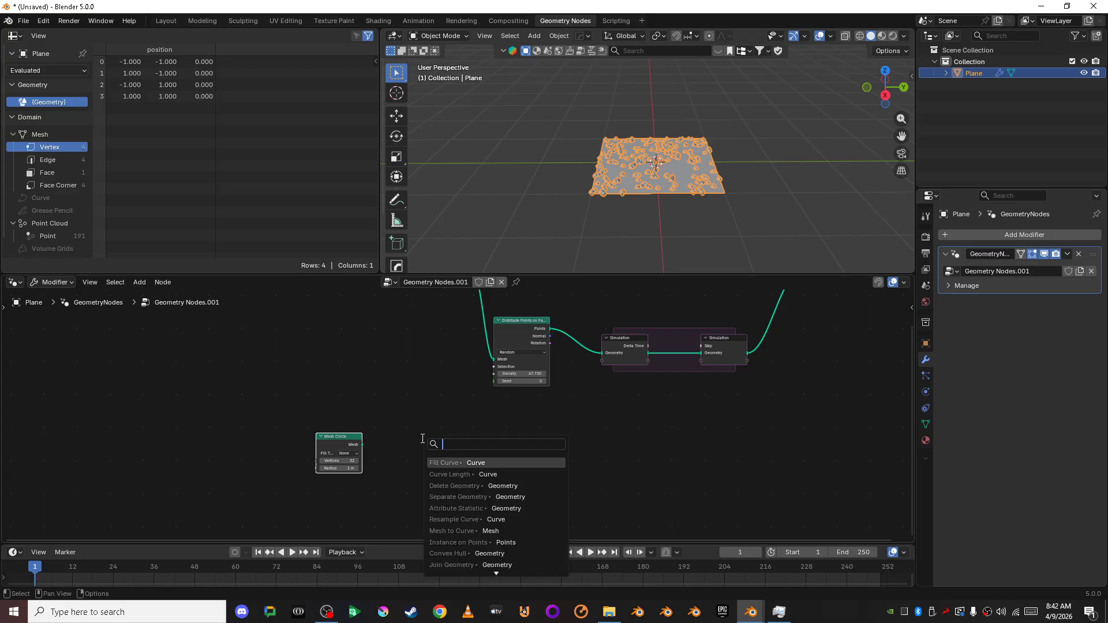
text(Ra)
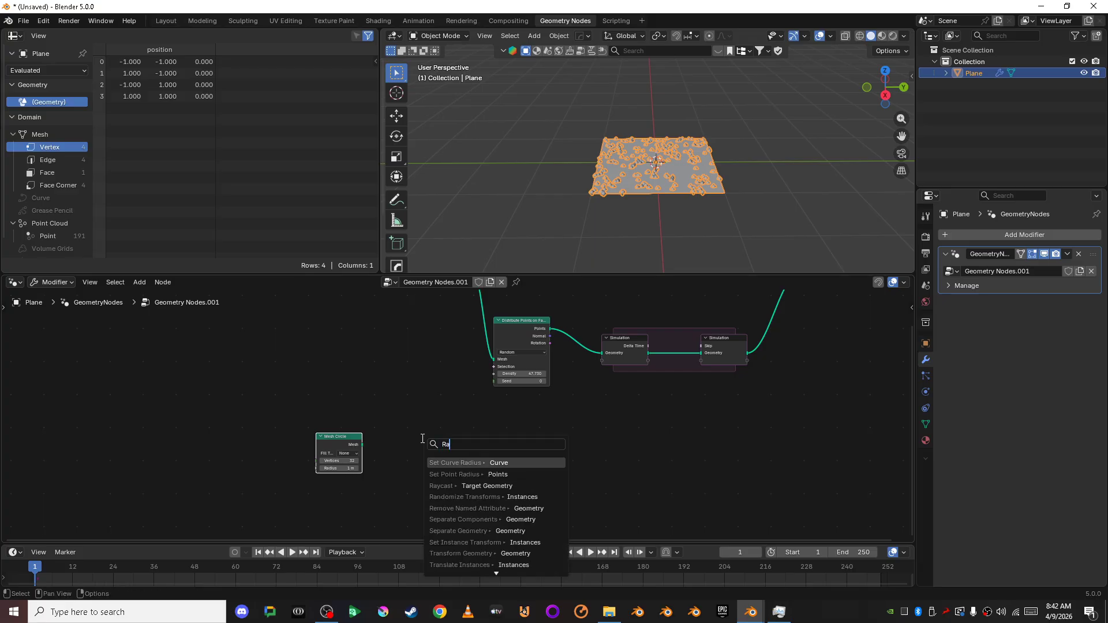
text(ycast)
key(Return)
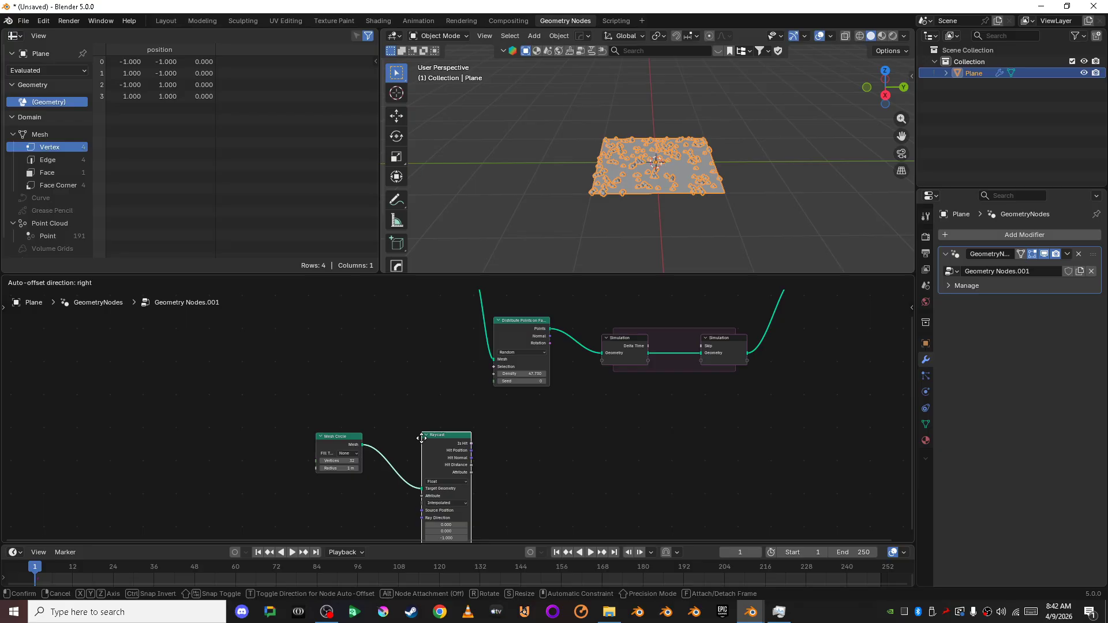
click(430, 403)
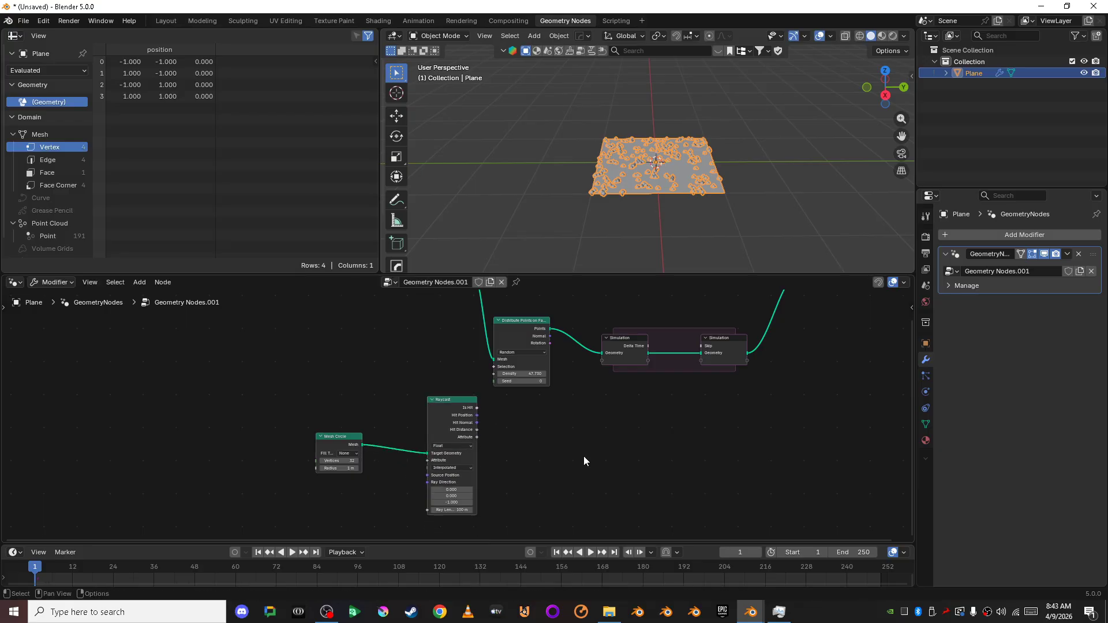
Set the Z component of the Raycast node's Ray Direction to 1.
scroll(583, 456, up, 2)
middle_drag(569, 480, 574, 383)
scroll(571, 386, up, 1)
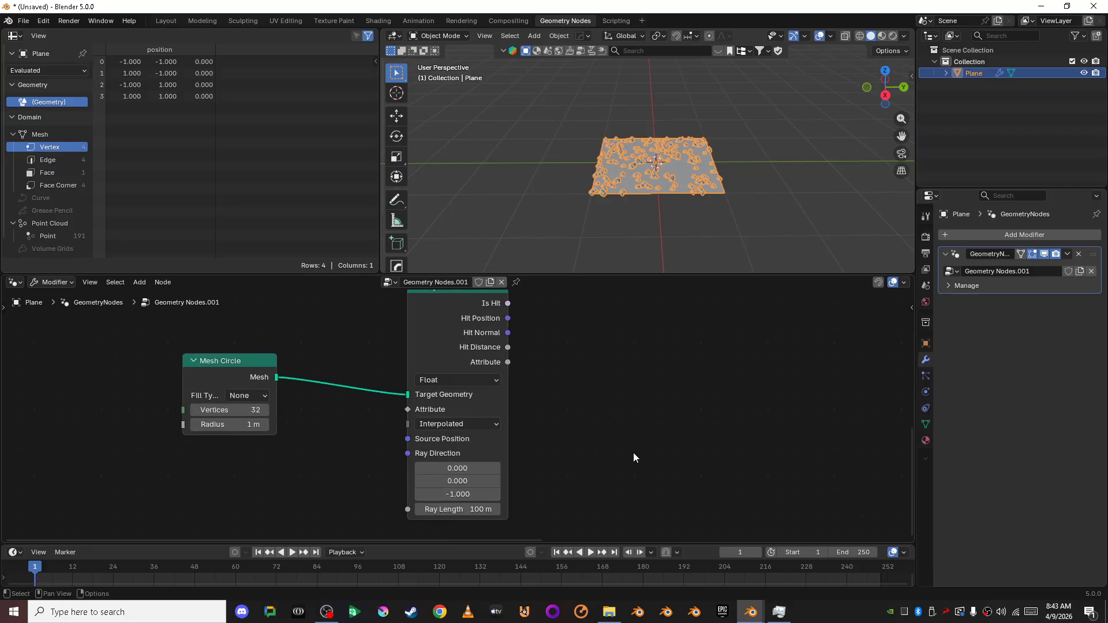
scroll(623, 440, down, 3)
middle_drag(624, 441, 380, 497)
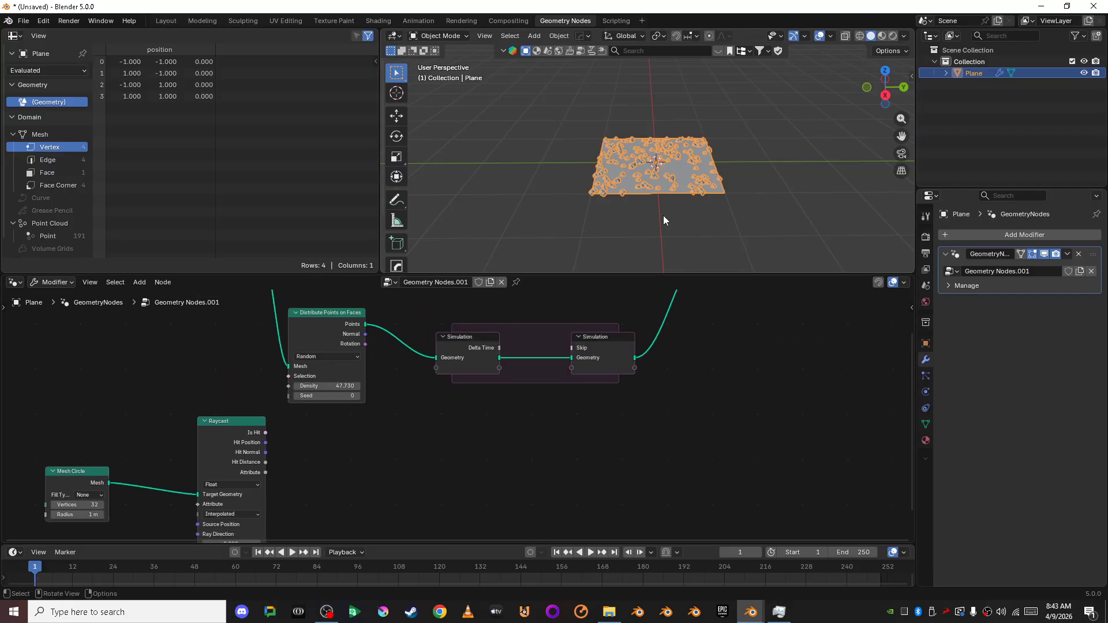
middle_drag(661, 185, 659, 151)
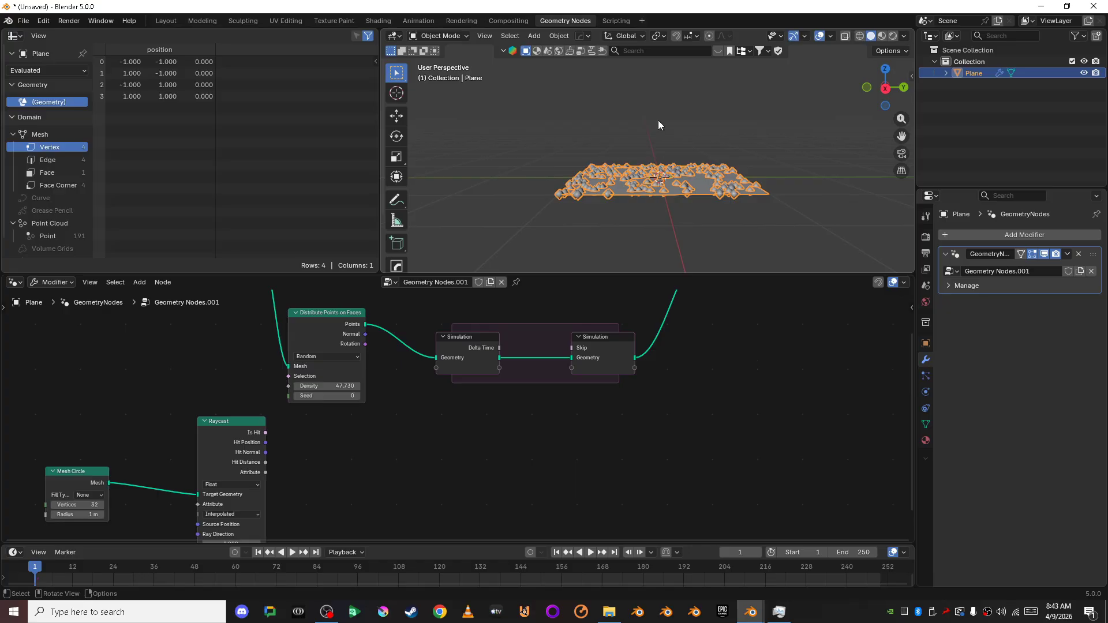
middle_drag(341, 485, 501, 377)
scroll(502, 376, up, 2)
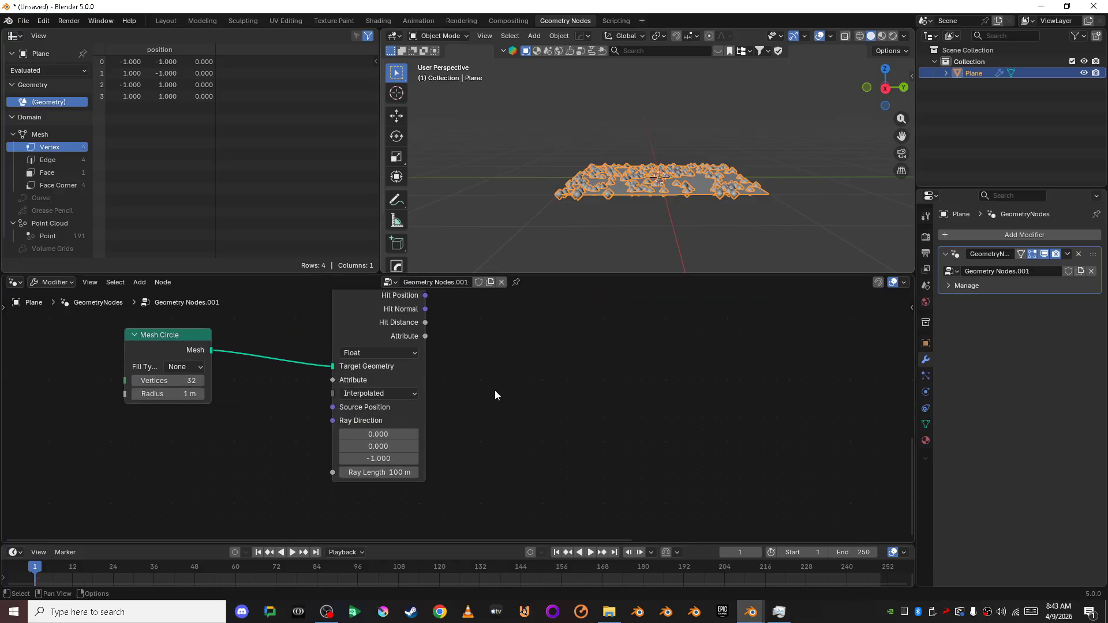
click(382, 460)
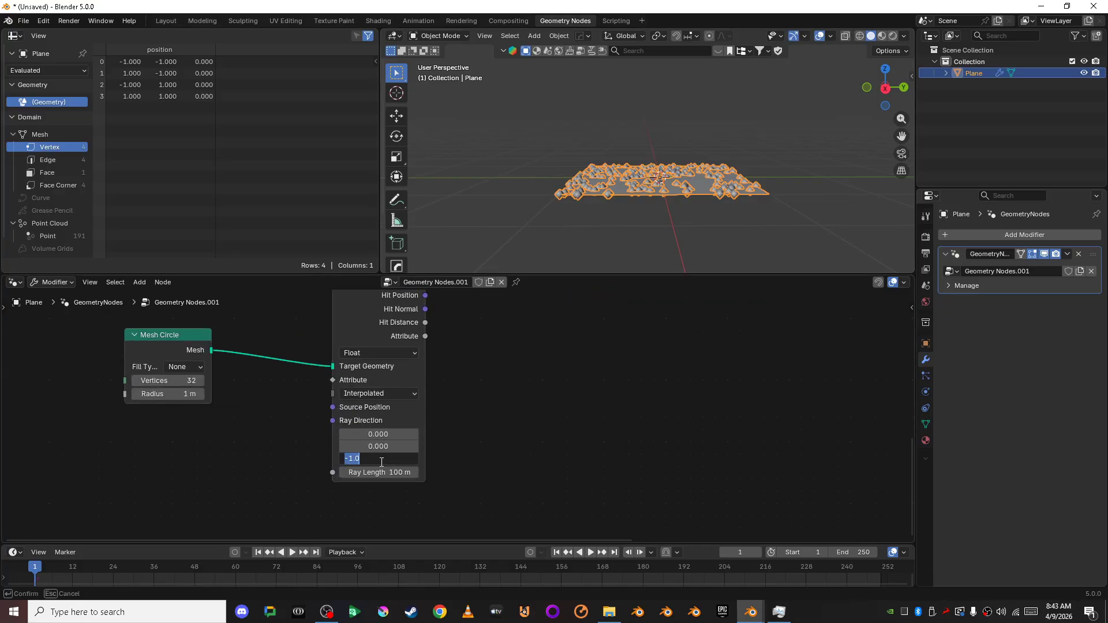
text(1)
key(Return)
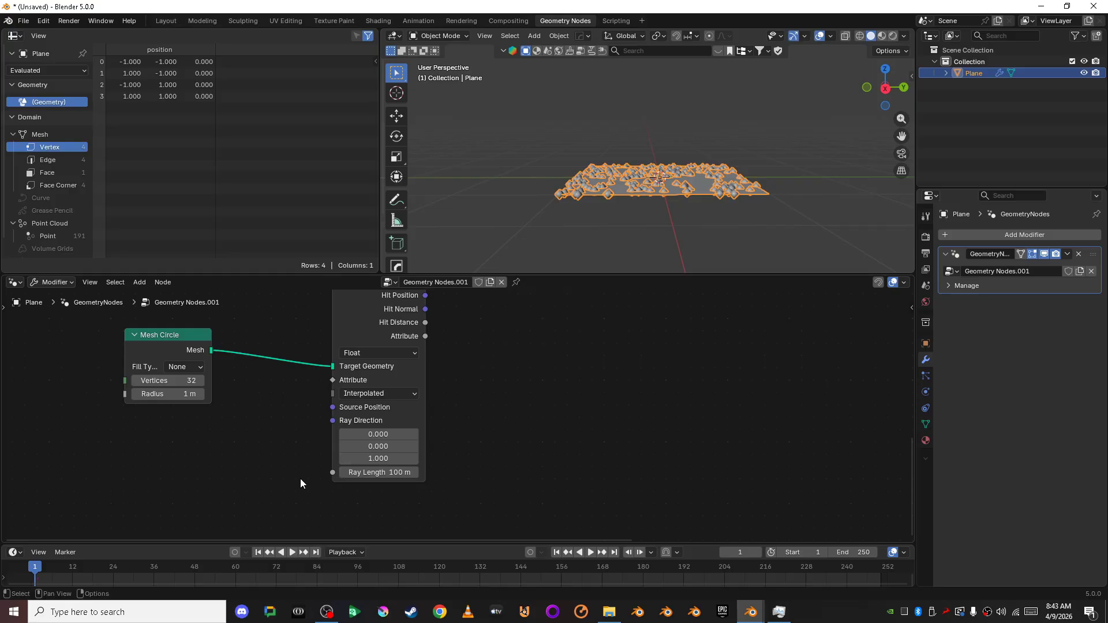
Set the Raycast node's Ray Length to 3 m.
click(387, 472)
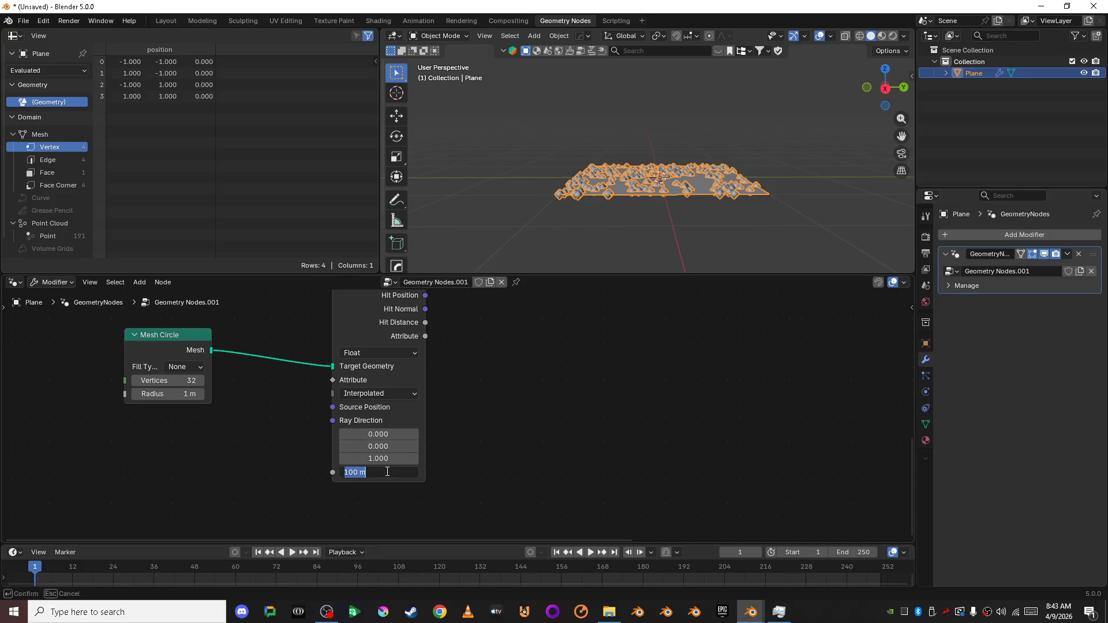
text(2)
key(BackSpace)
text(3)
key(Return)
scroll(579, 428, down, 2)
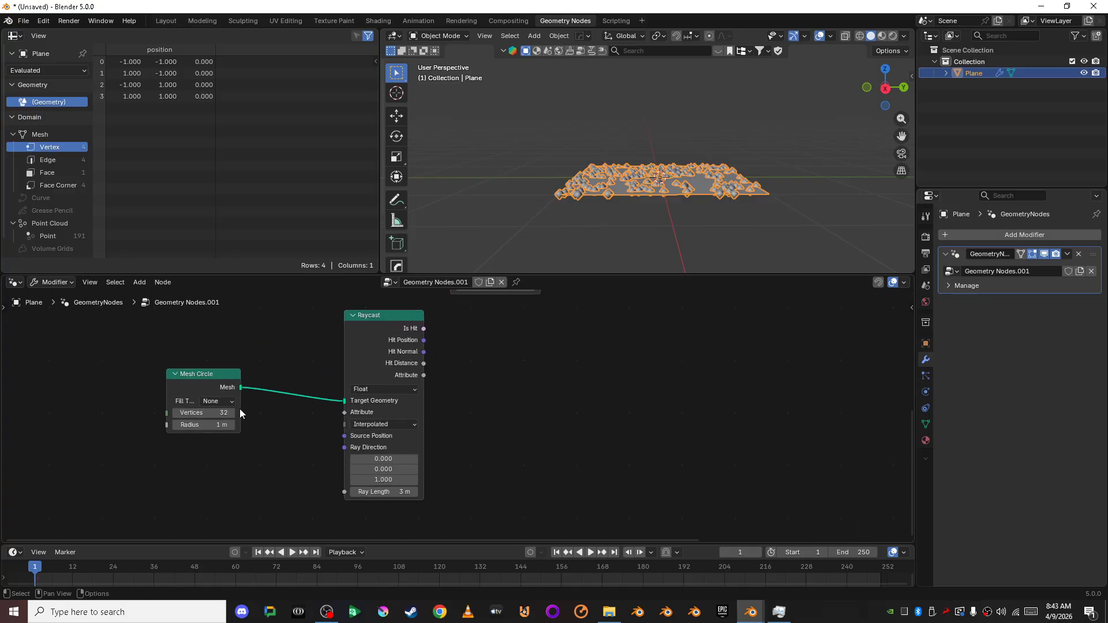
Move the Mesh Circle node closer to Raycast and reduce its radius to 0.11 m.
drag(205, 383, 229, 390)
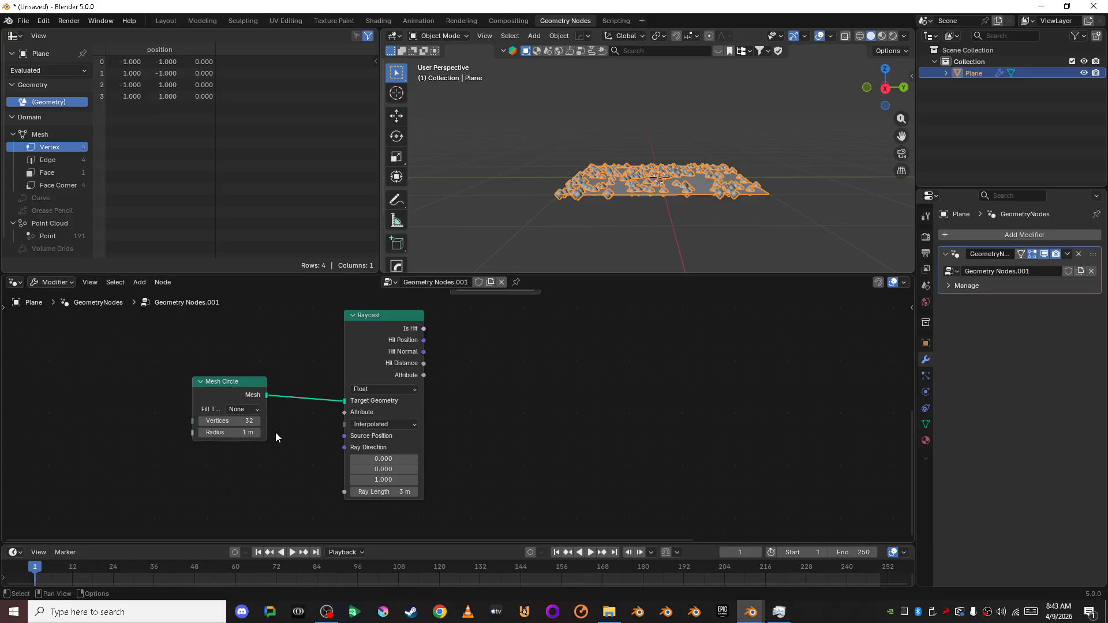
scroll(275, 431, up, 2)
middle_drag(196, 434, 369, 391)
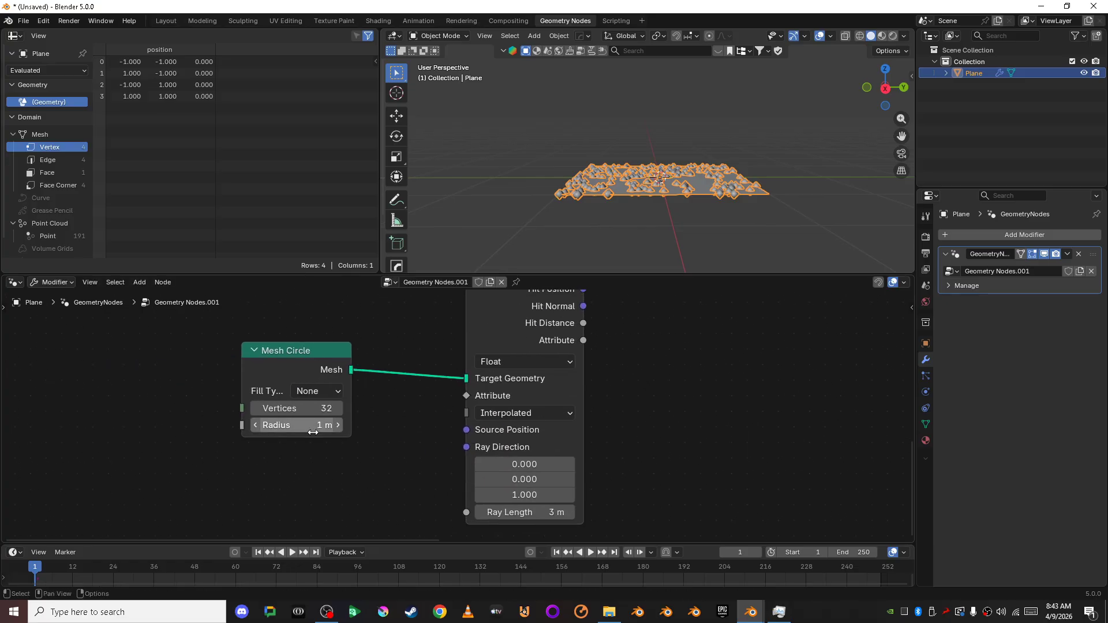
drag(310, 425, 255, 425)
scroll(419, 431, down, 5)
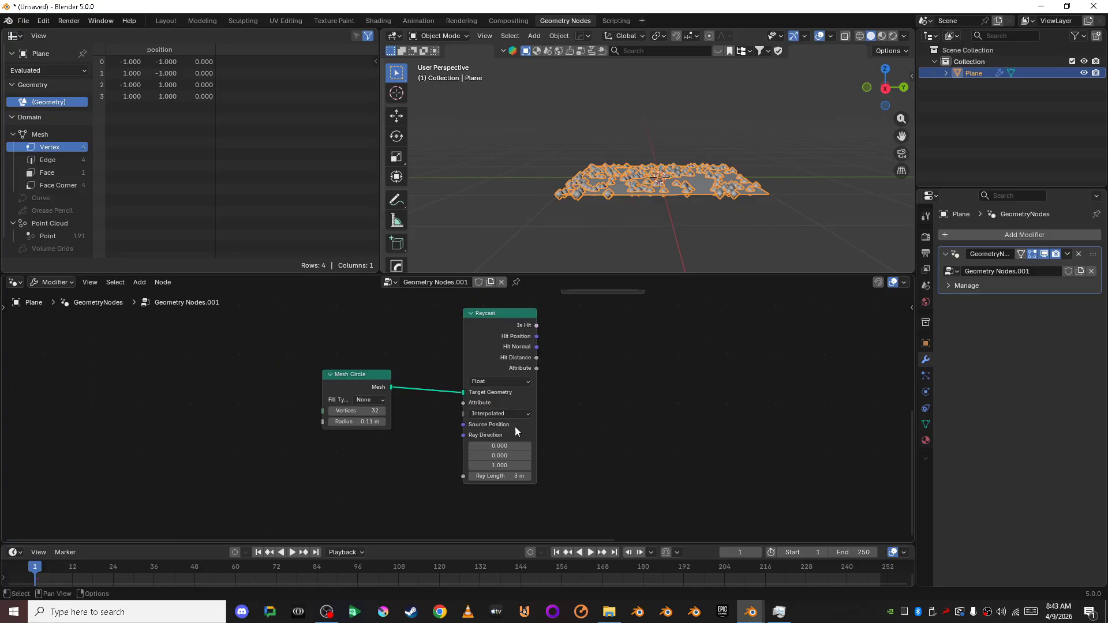
Spread the Simulation zone's input and output nodes farther apart to make room between them.
shift+middle_drag(596, 420, 392, 529)
scroll(395, 488, up, 3)
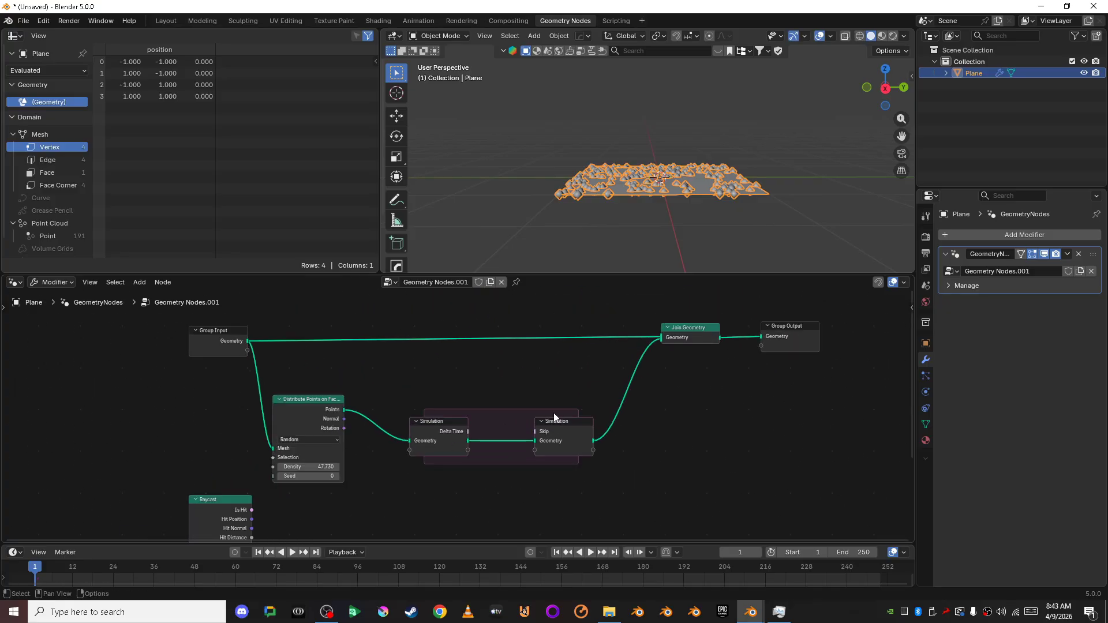
drag(554, 415, 584, 411)
drag(442, 428, 421, 426)
click(532, 463)
Link the Raycast node's Is Hit output into the Simulation output node as a new state item.
scroll(532, 463, down, 4)
middle_drag(512, 477, 490, 432)
scroll(490, 433, up, 5)
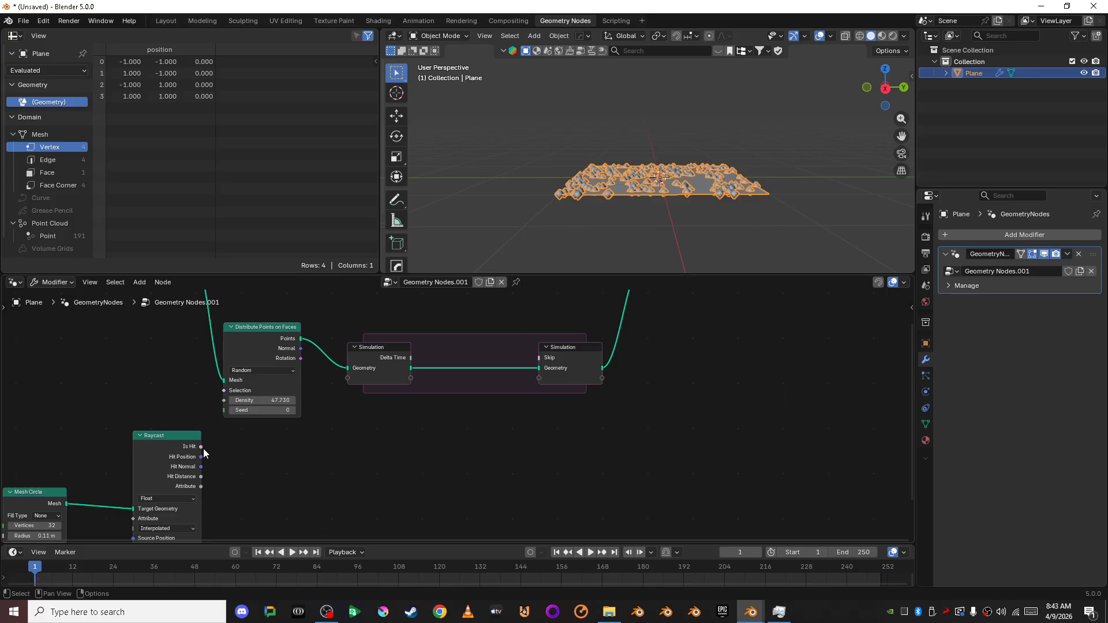
drag(204, 449, 548, 384)
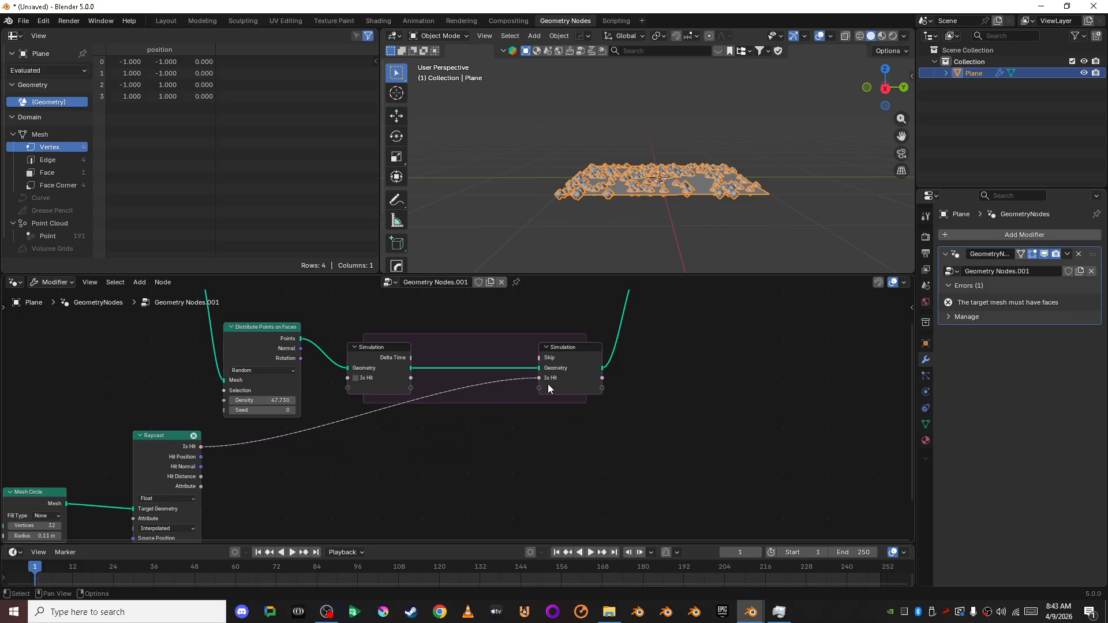
Insert a Math node set to Add into the Is Hit link, between the two Simulation nodes.
scroll(514, 486, down, 1)
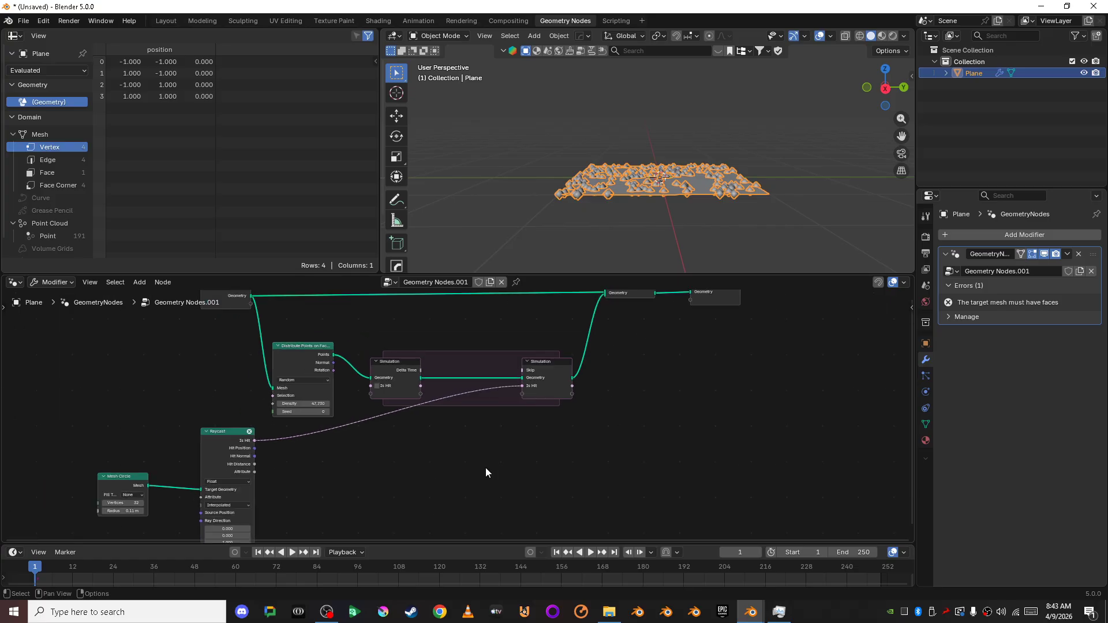
key(shift+a)
click(471, 278)
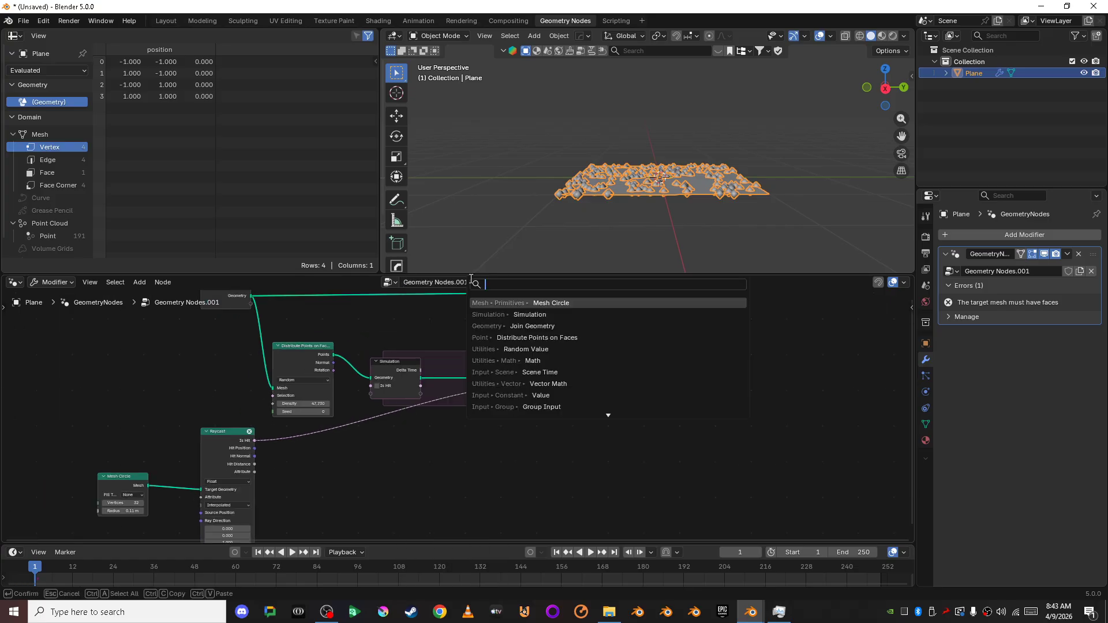
text(add)
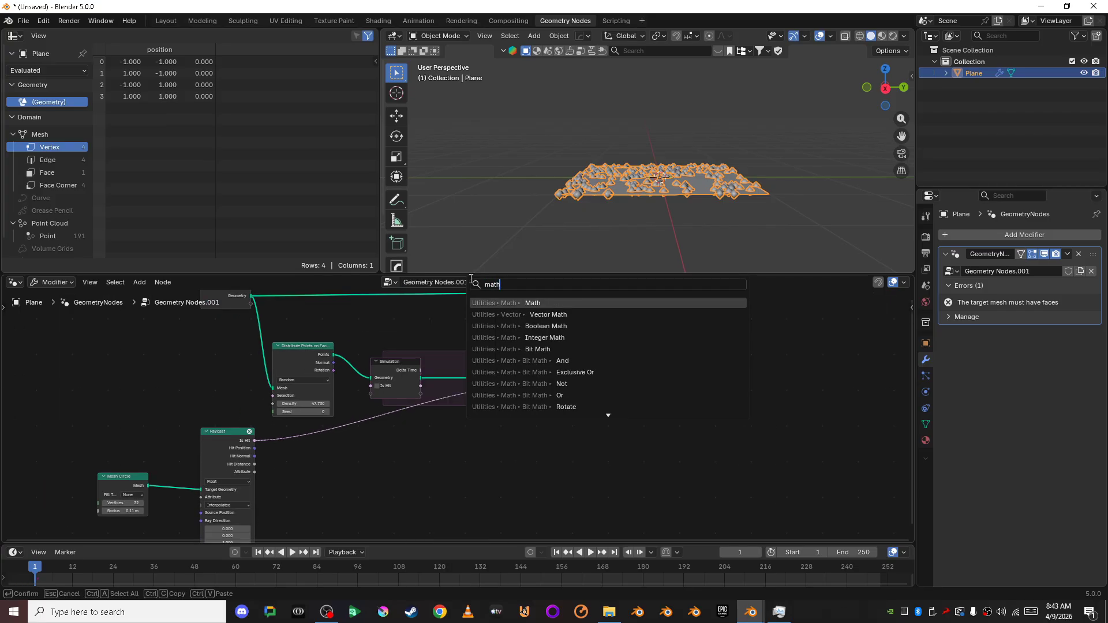
key(Return)
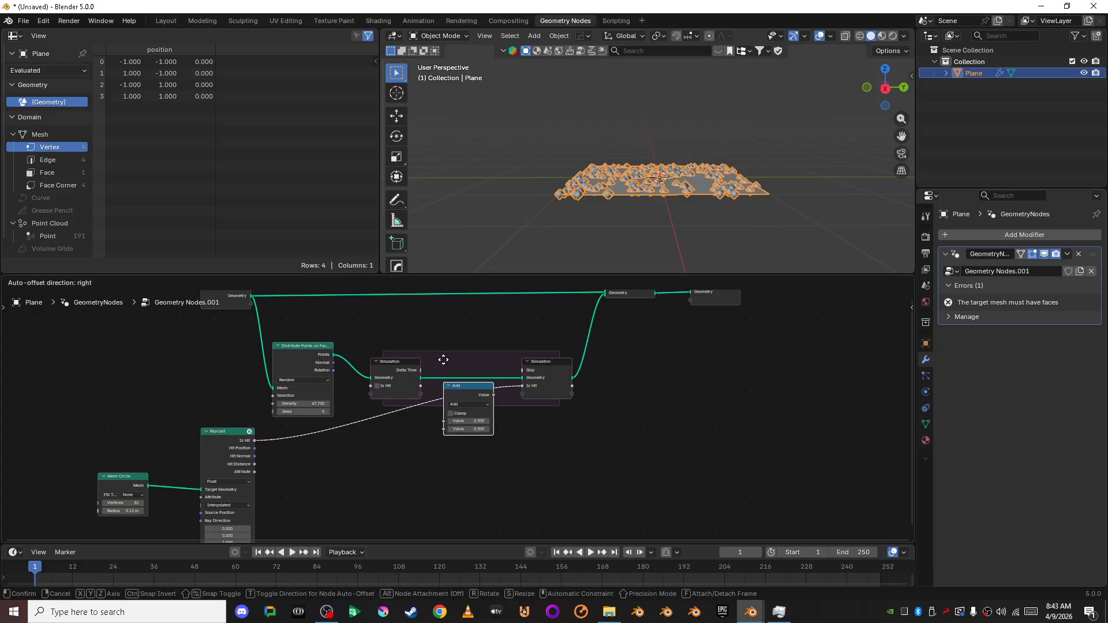
click(443, 360)
scroll(434, 480, up, 2)
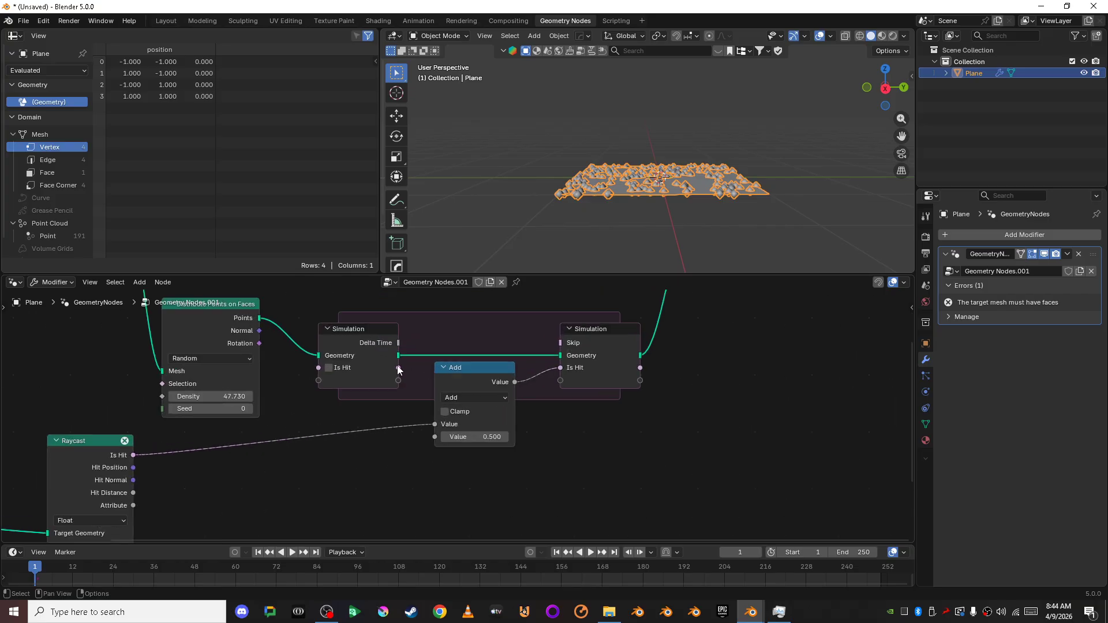
Feed the Simulation input's Is Hit into the Add node's first value and the Raycast Is Hit into its second.
drag(398, 368, 437, 426)
drag(133, 455, 433, 437)
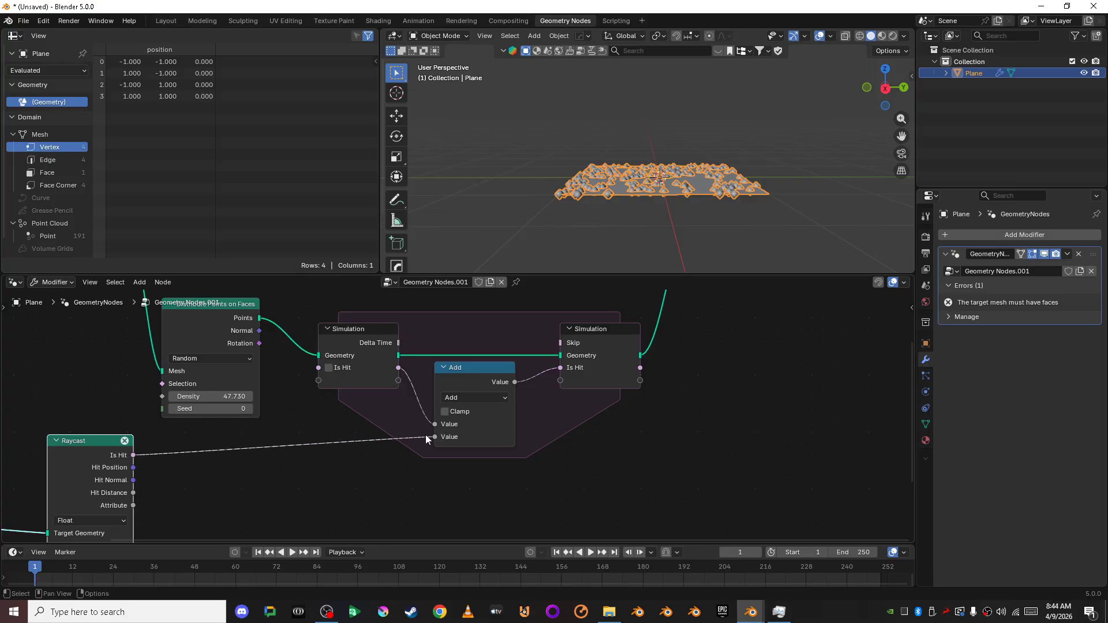
scroll(659, 446, down, 2)
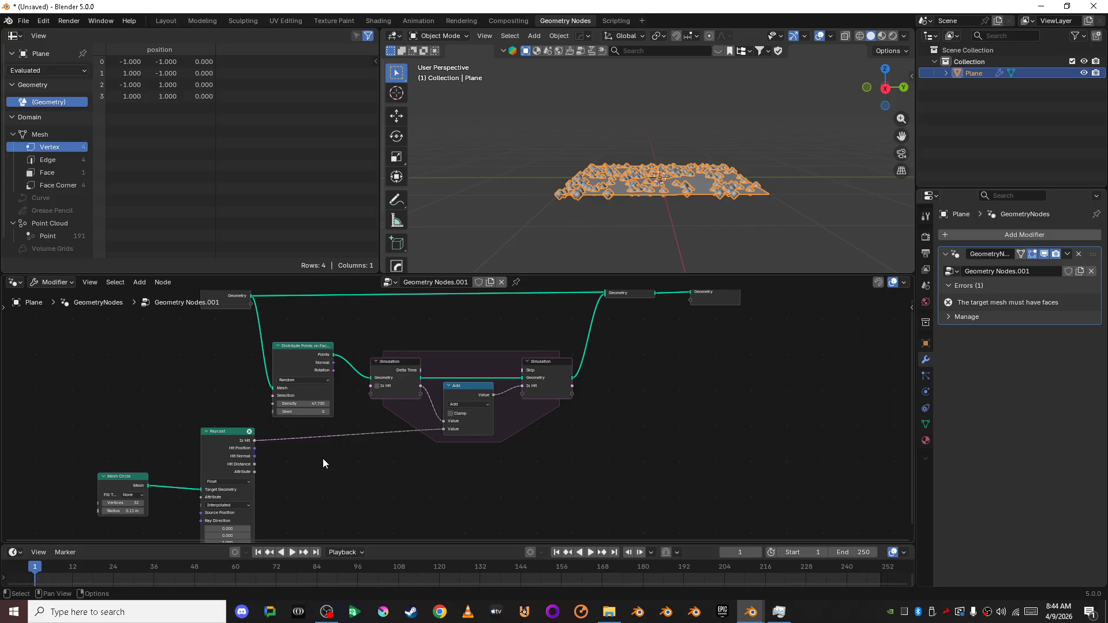
middle_drag(340, 469, 393, 425)
scroll(392, 425, up, 4)
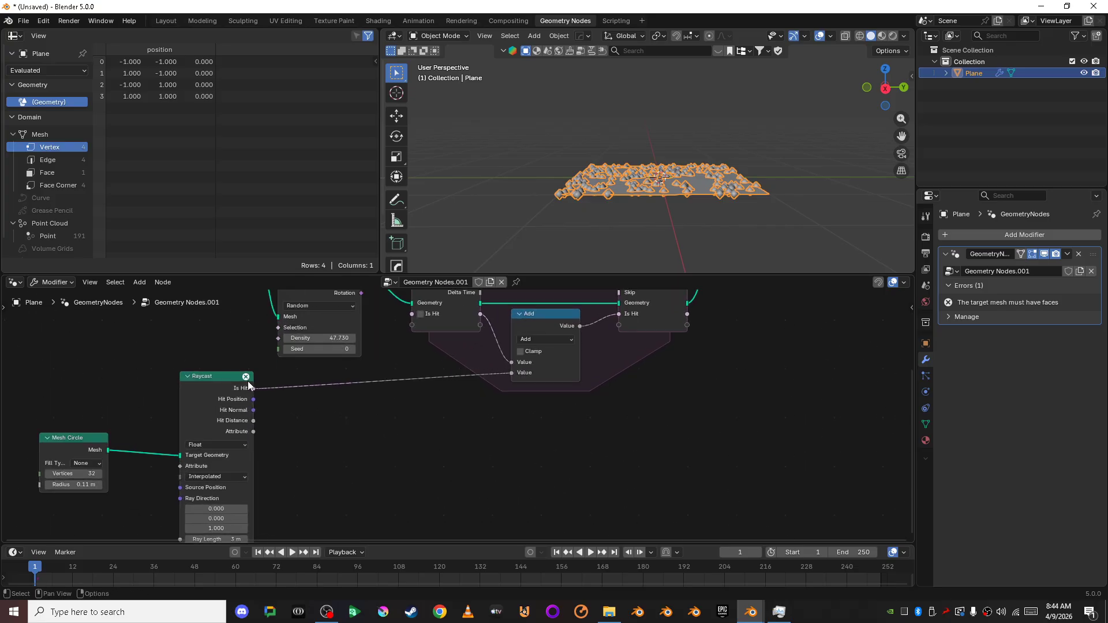
Set the Mesh Circle node's fill type to N-Gon so the raycast target has a face.
mouse_move(248, 384)
click(86, 463)
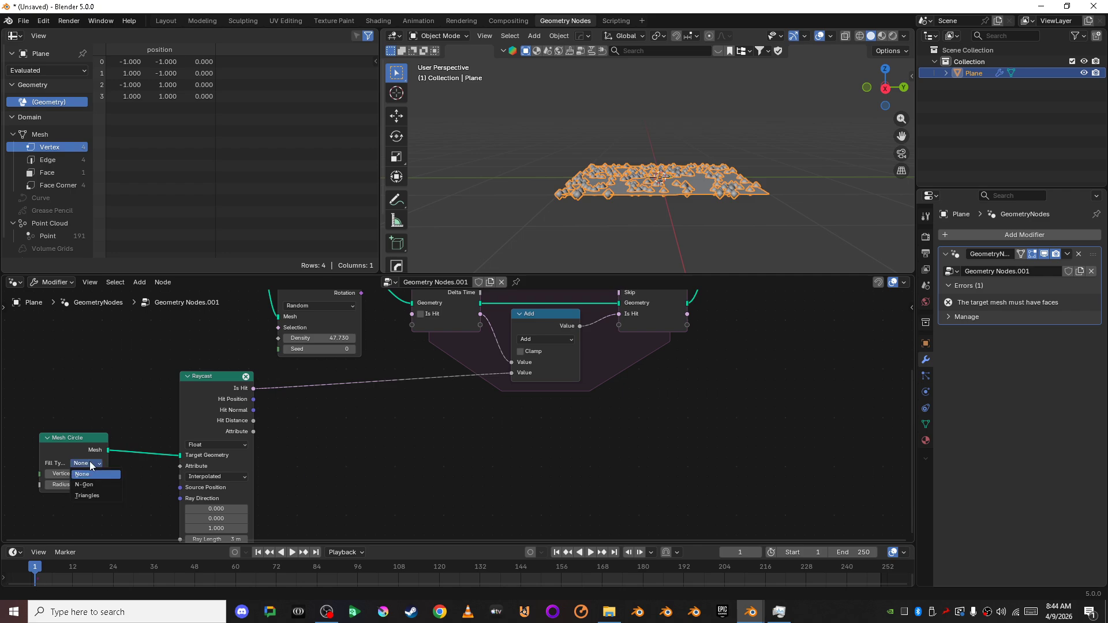
click(92, 486)
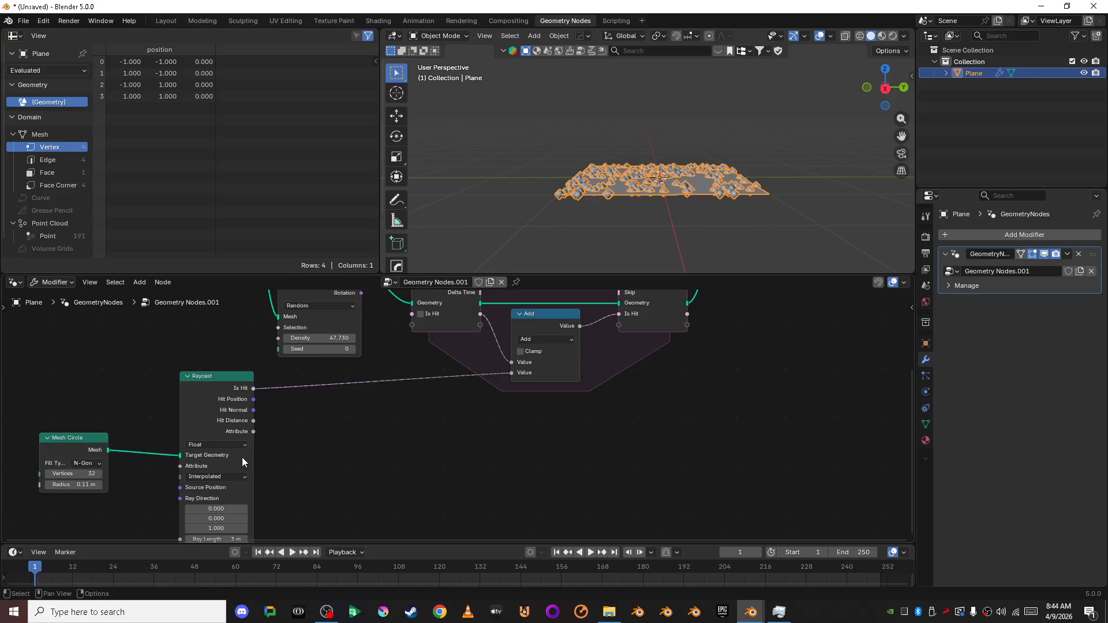
click(196, 390)
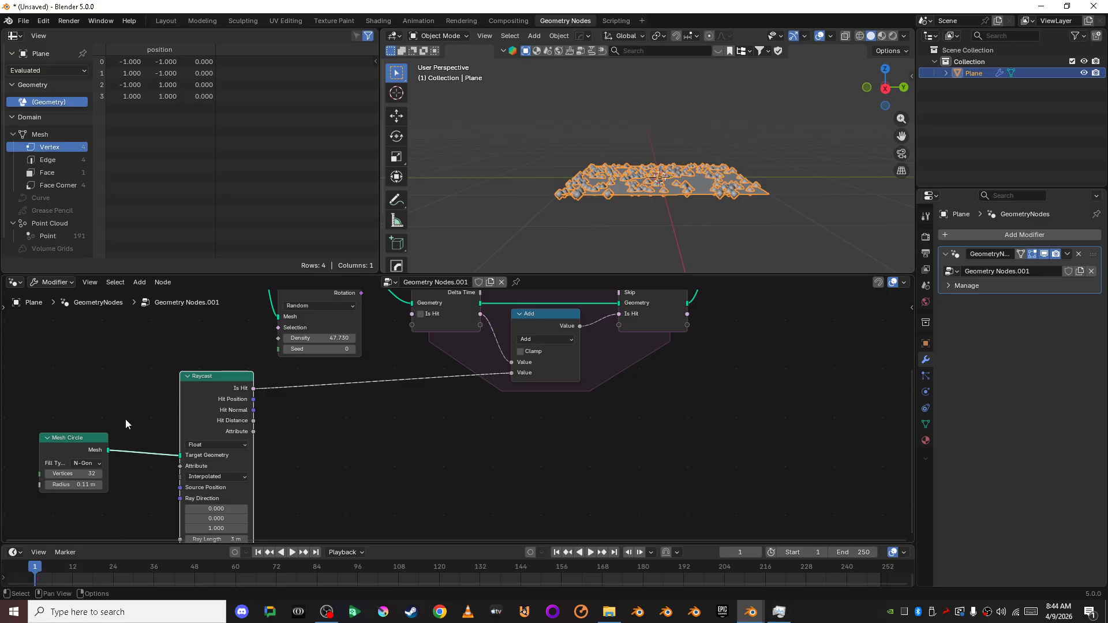
Move the Mesh Circle node well away from the Raycast node and slightly below it to free space between them.
drag(85, 437, 112, 433)
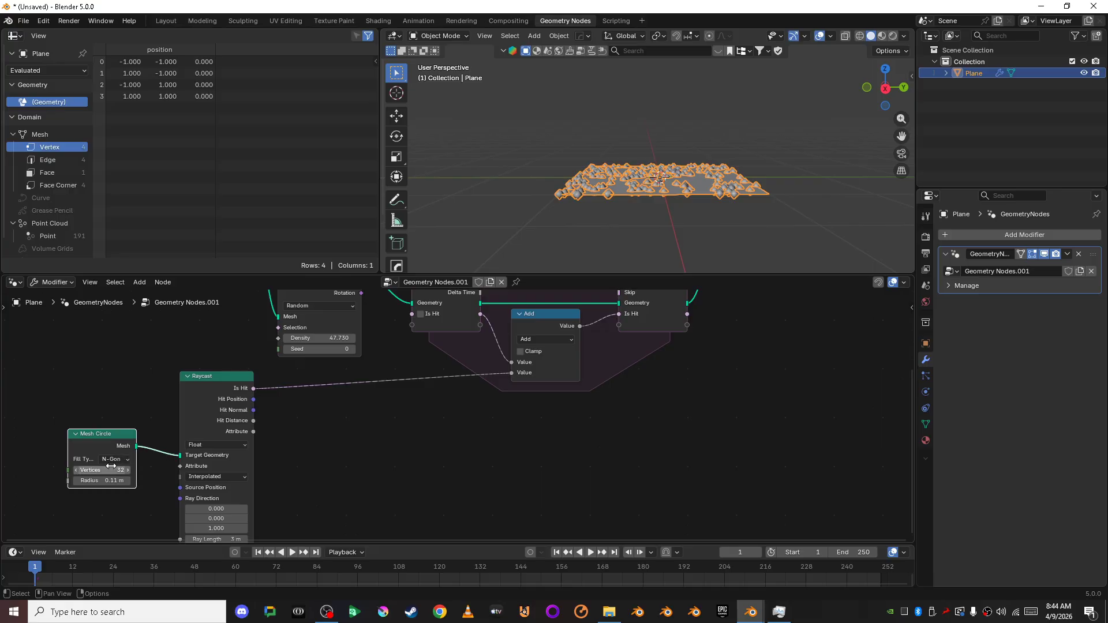
click(375, 459)
scroll(376, 458, down, 7)
shift+middle_drag(384, 457, 414, 455)
scroll(504, 431, up, 1)
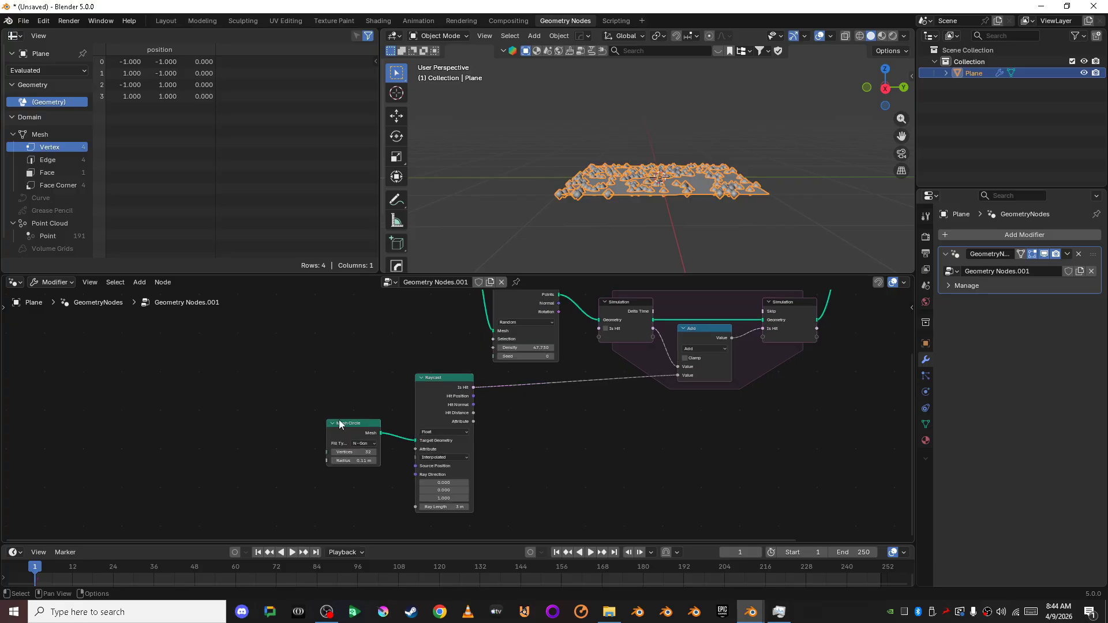
drag(342, 424, 172, 433)
scroll(275, 405, down, 3)
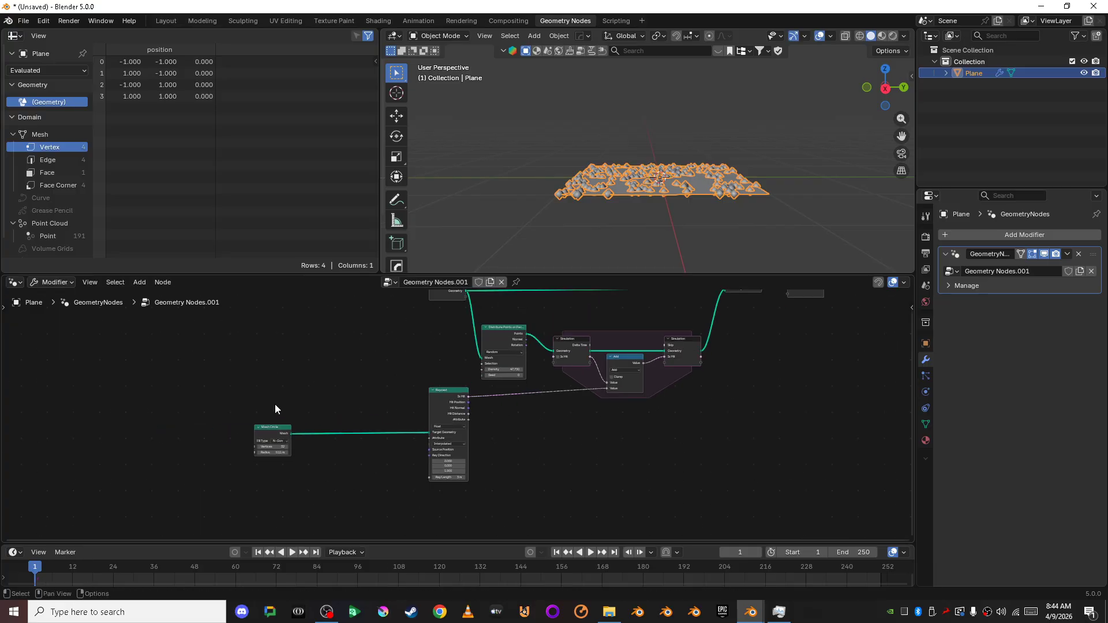
scroll(289, 410, down, 1)
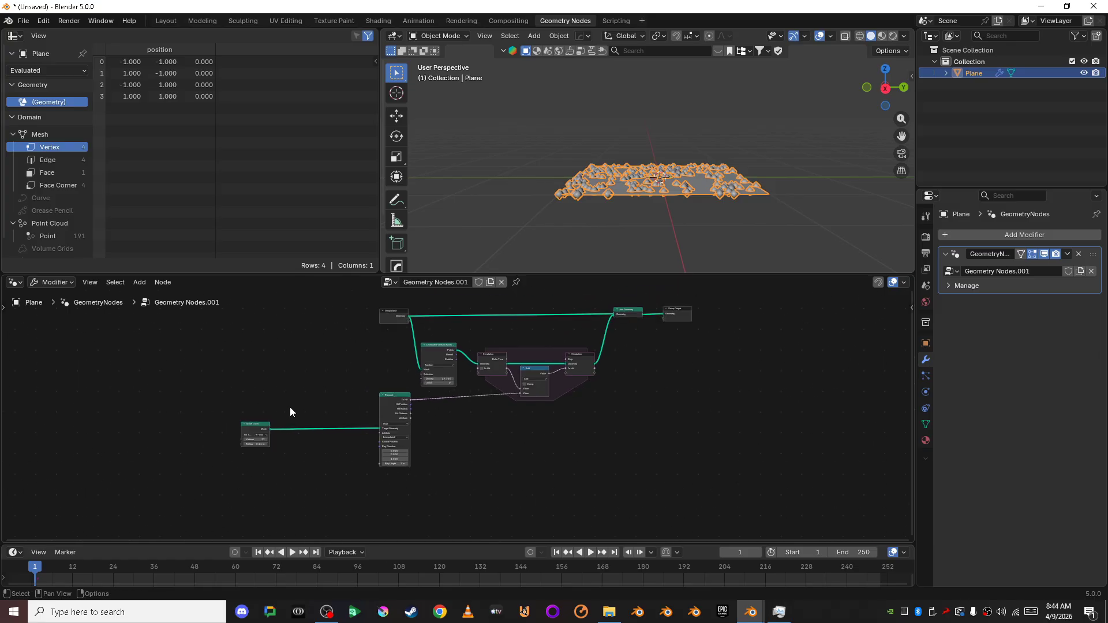
middle_drag(635, 321, 406, 343)
drag(396, 318, 539, 333)
click(512, 431)
middle_drag(392, 489, 494, 433)
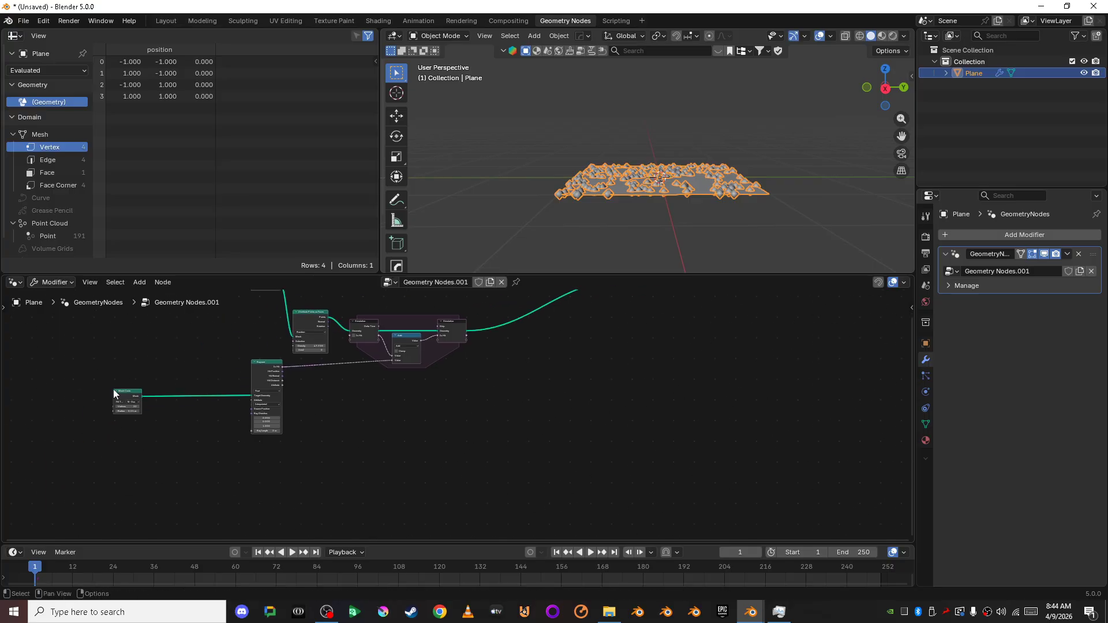
drag(125, 395, 127, 456)
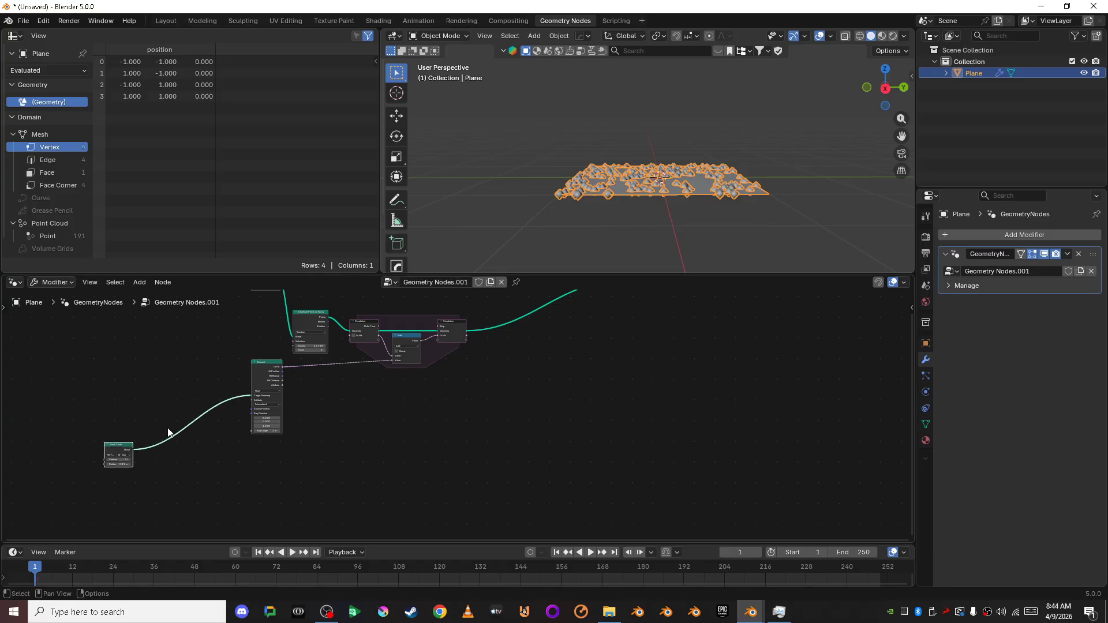
Add a reroute on the Mesh Circle link and branch it into the Join Geometry node.
shift+right_drag(183, 410, 188, 479)
drag(181, 430, 184, 448)
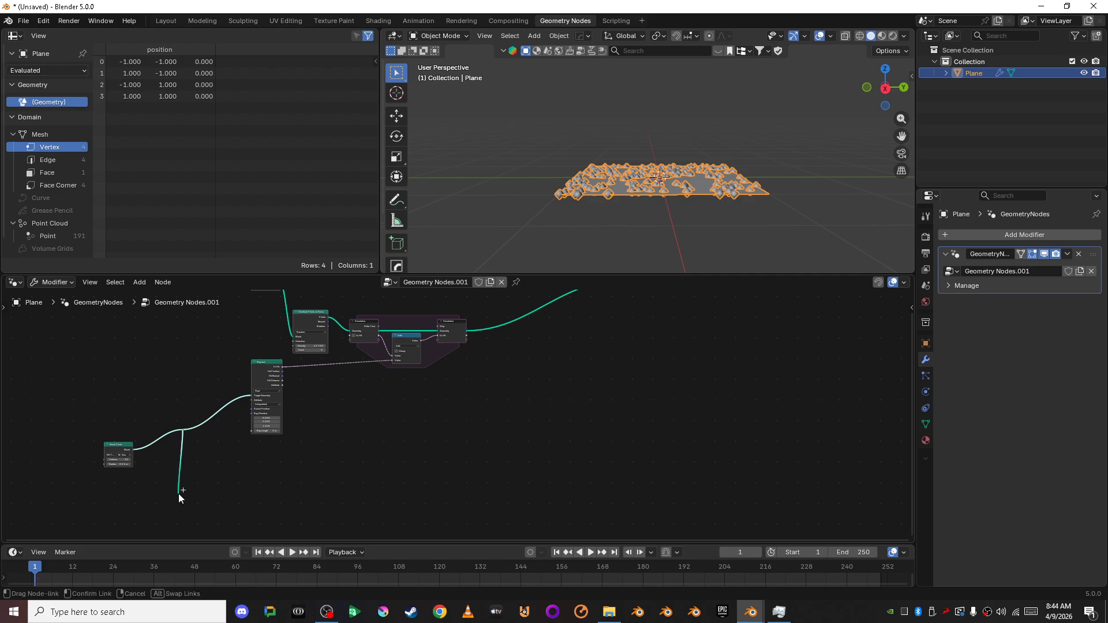
drag(179, 496, 614, 349)
Add another reroute on the branch to Join Geometry and move it so the link runs clear below the simulation nodes.
shift+right_drag(314, 444, 354, 508)
key(g)
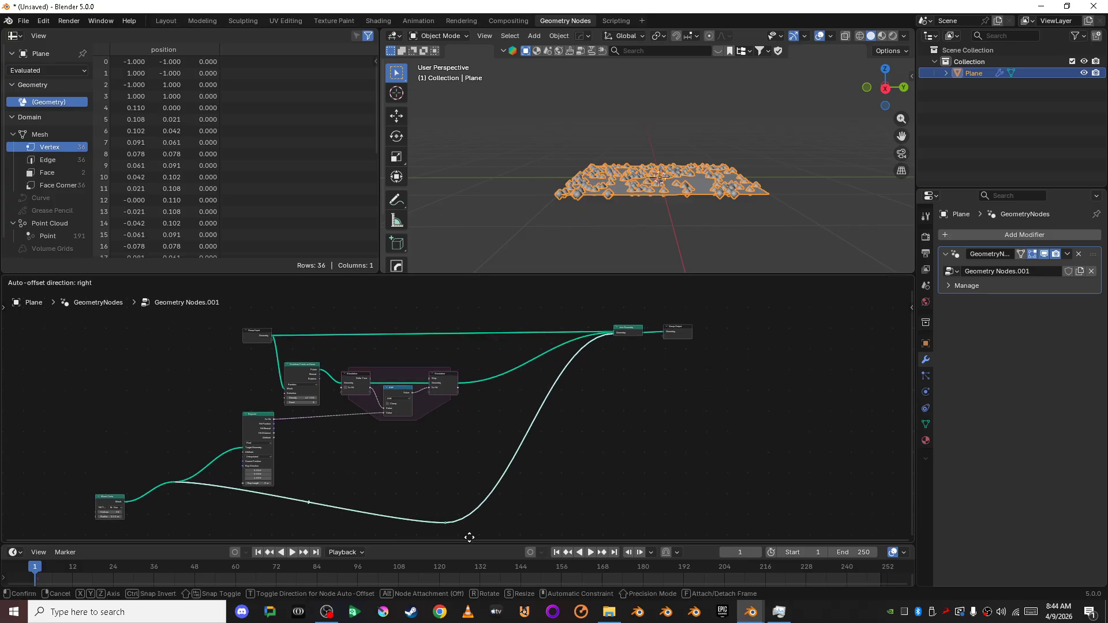
click(624, 445)
click(688, 380)
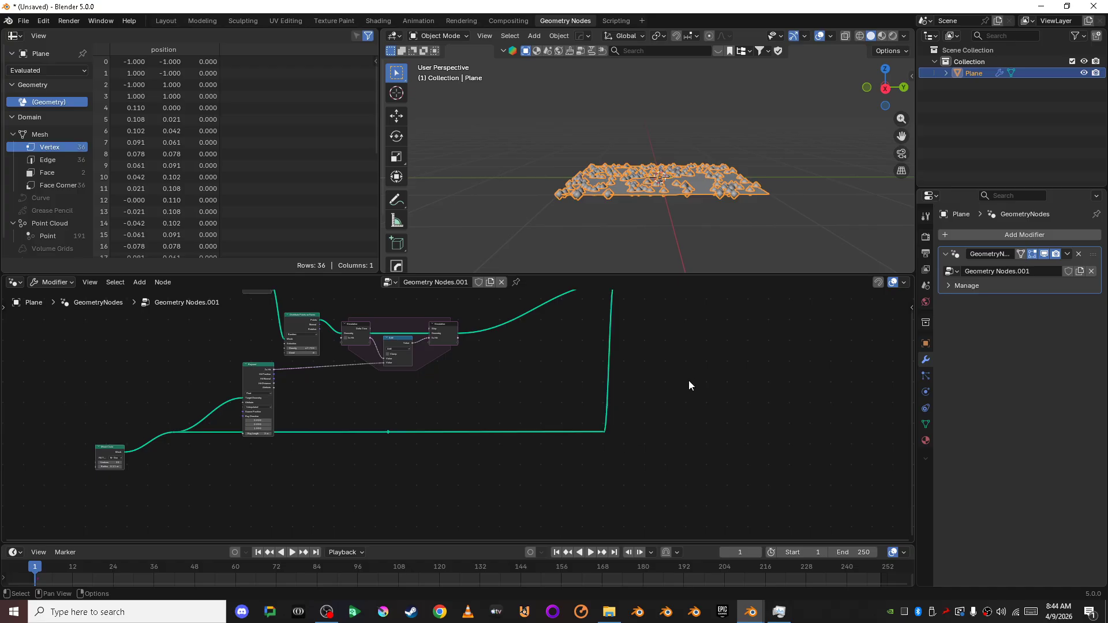
Preview the Mesh Circle's output with a Viewer node, switch the preview off and delete the Viewer.
scroll(600, 394, down, 5)
scroll(488, 408, up, 5)
shift+middle_drag(362, 438, 484, 403)
scroll(449, 458, up, 8)
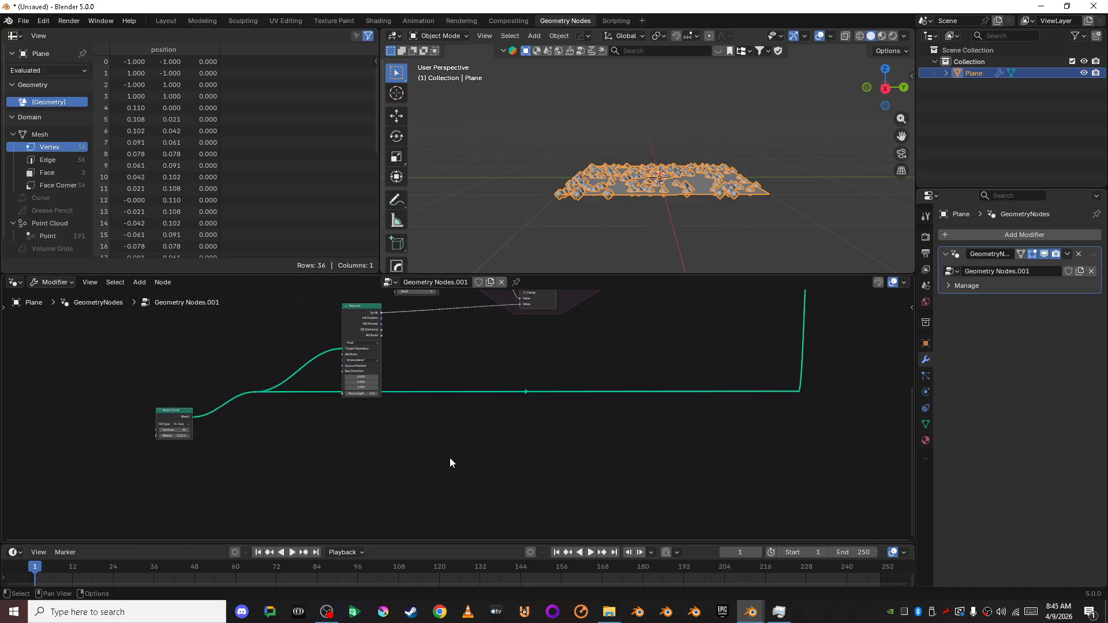
shift+middle_drag(219, 444, 441, 446)
middle_drag(645, 199, 655, 249)
ctrl+shift+click(268, 408)
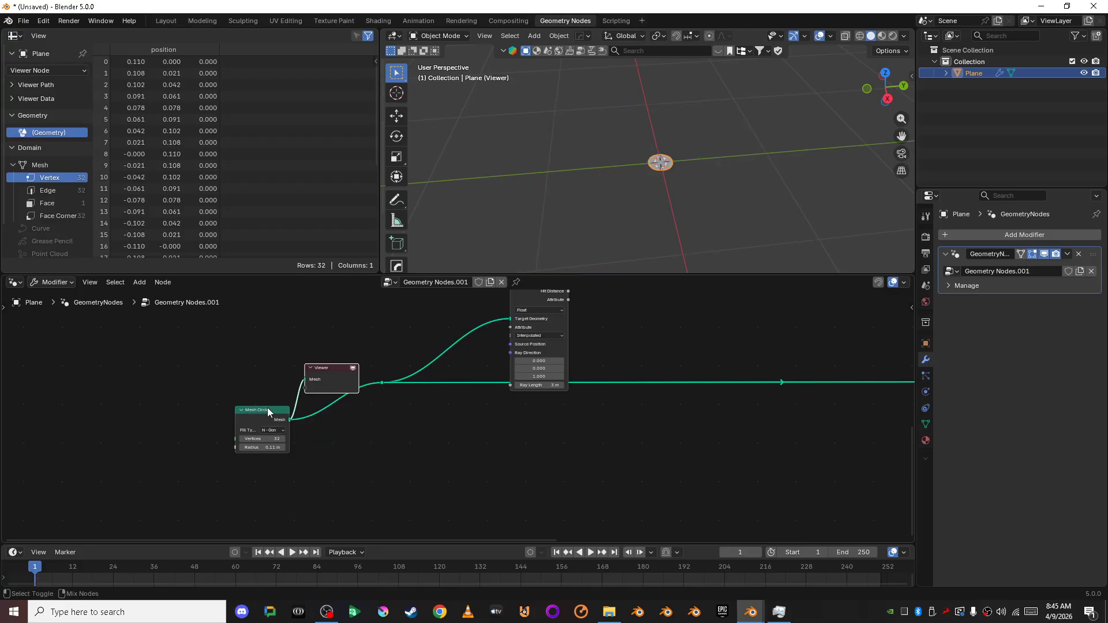
drag(325, 377, 321, 355)
click(348, 347)
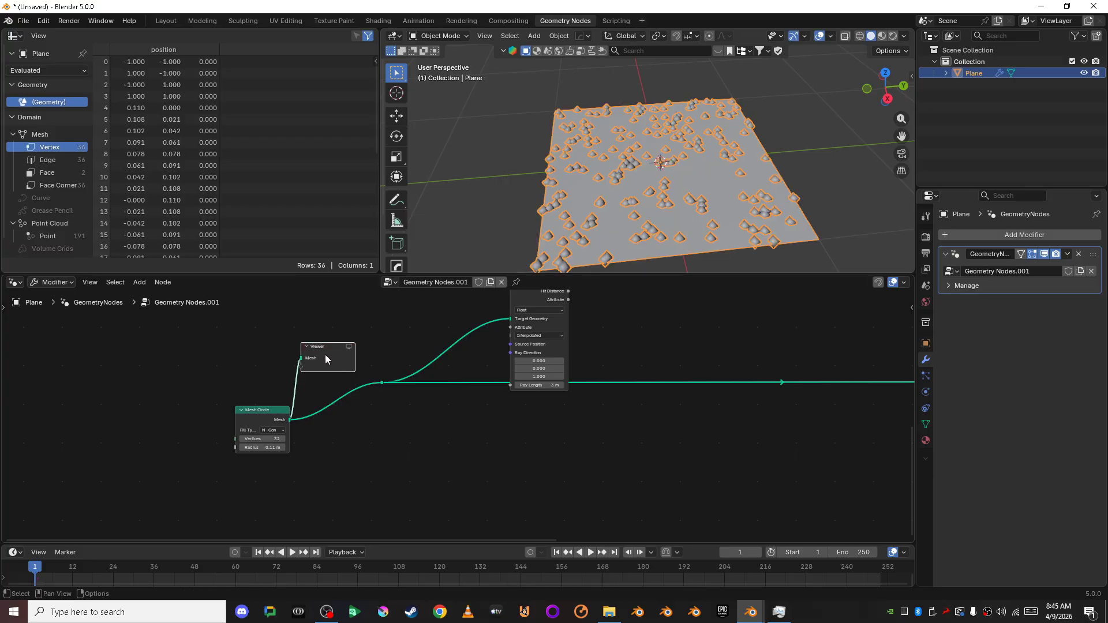
click(325, 355)
key(x)
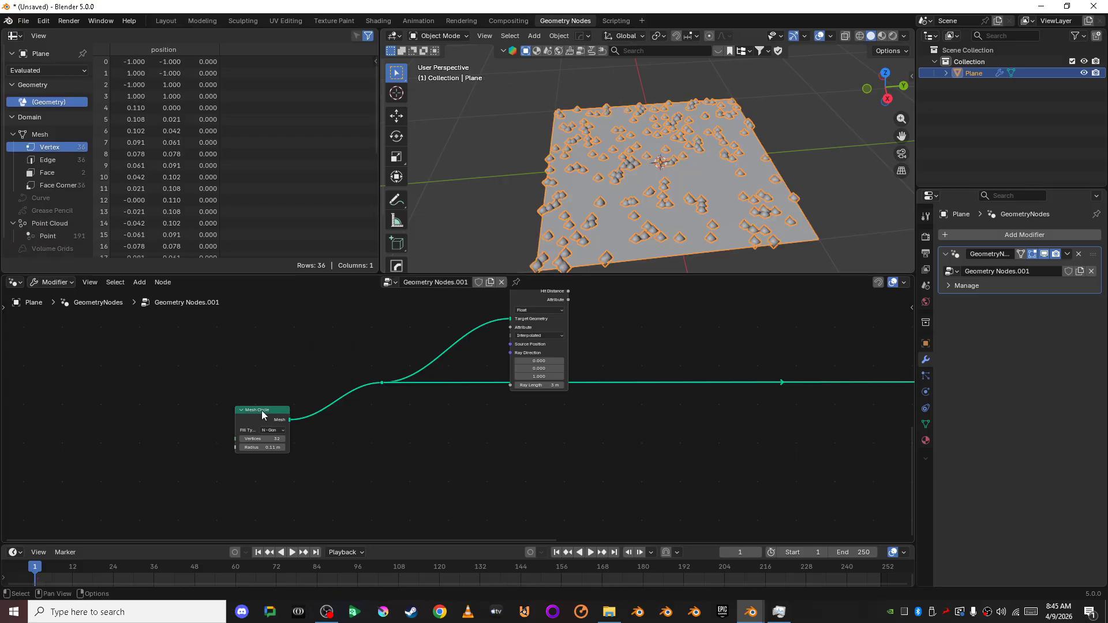
Shift the Mesh Circle node aside and insert a Transform Geometry node on the link between it and the reroute.
drag(262, 410, 199, 396)
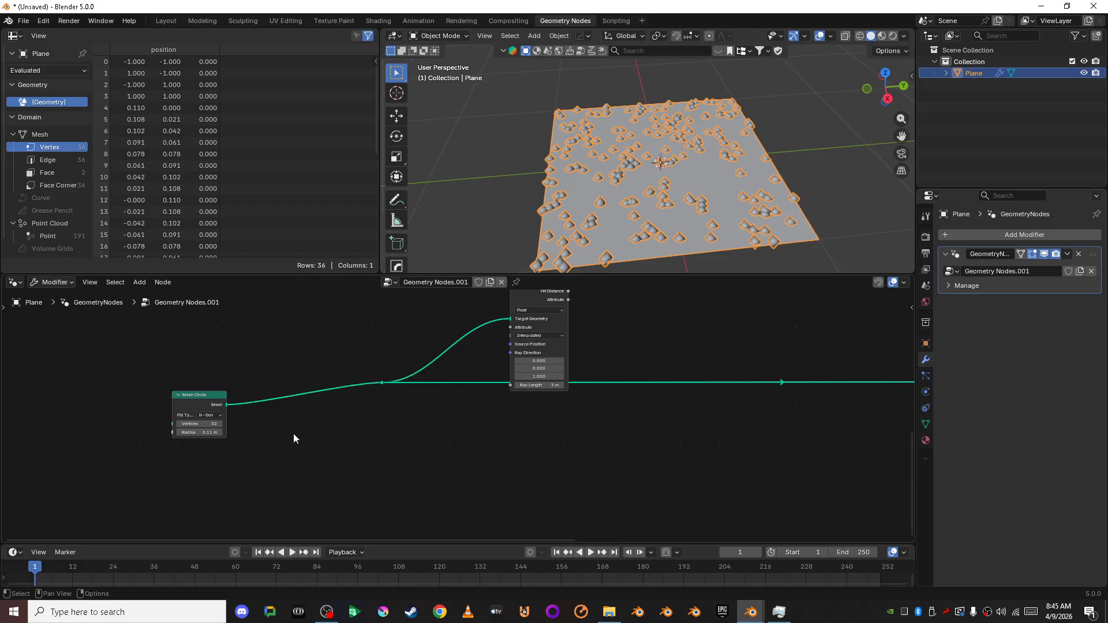
key(shift+a)
click(263, 272)
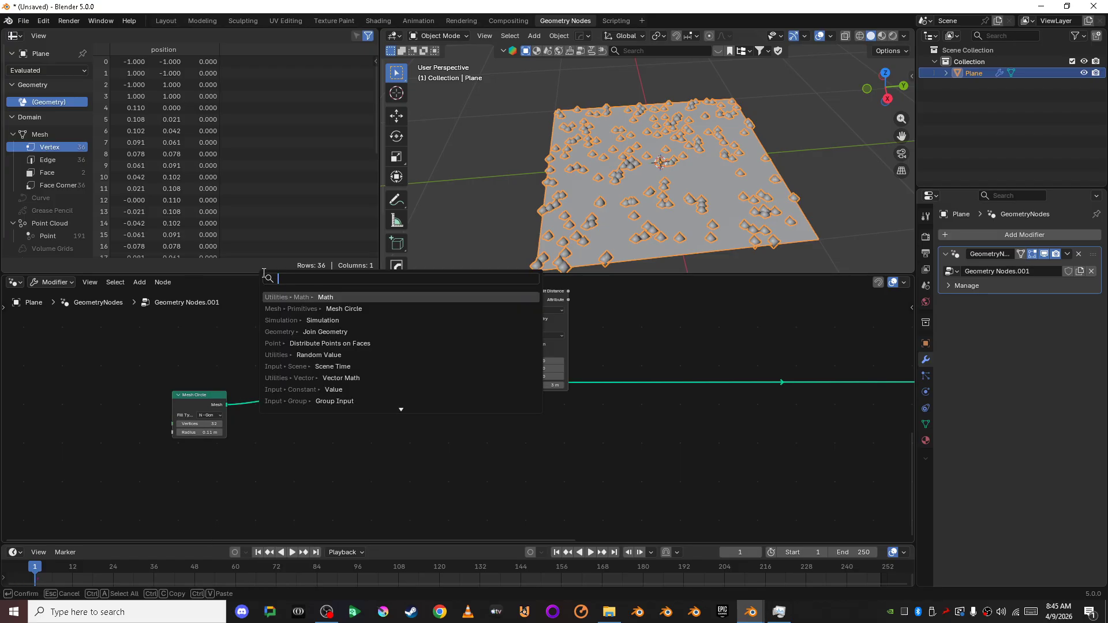
text(trans)
key(Return)
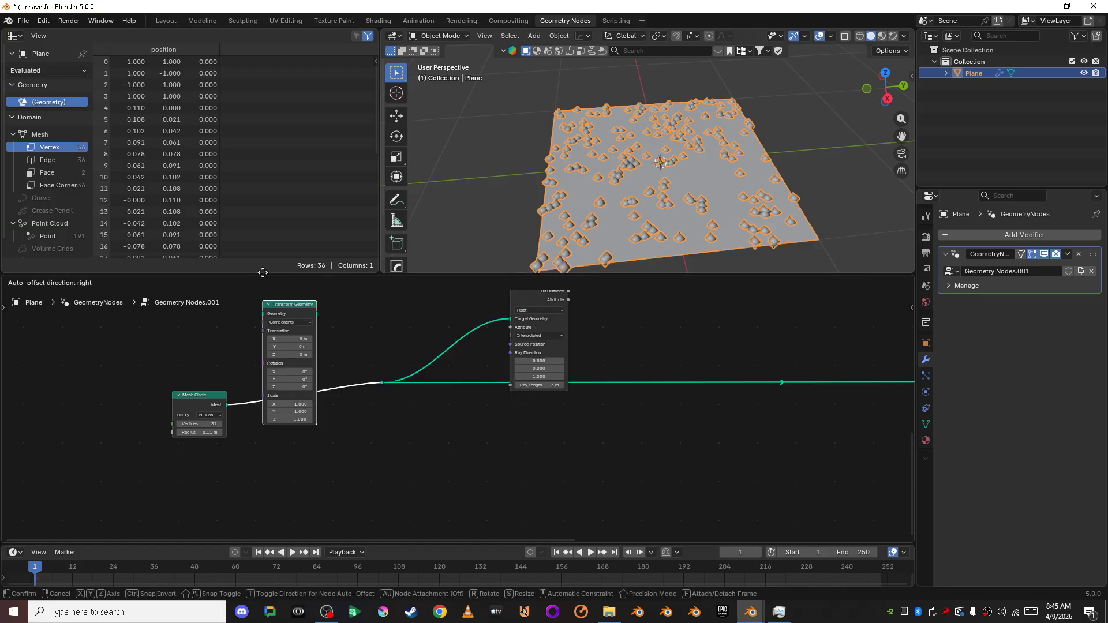
click(293, 344)
scroll(379, 441, up, 2)
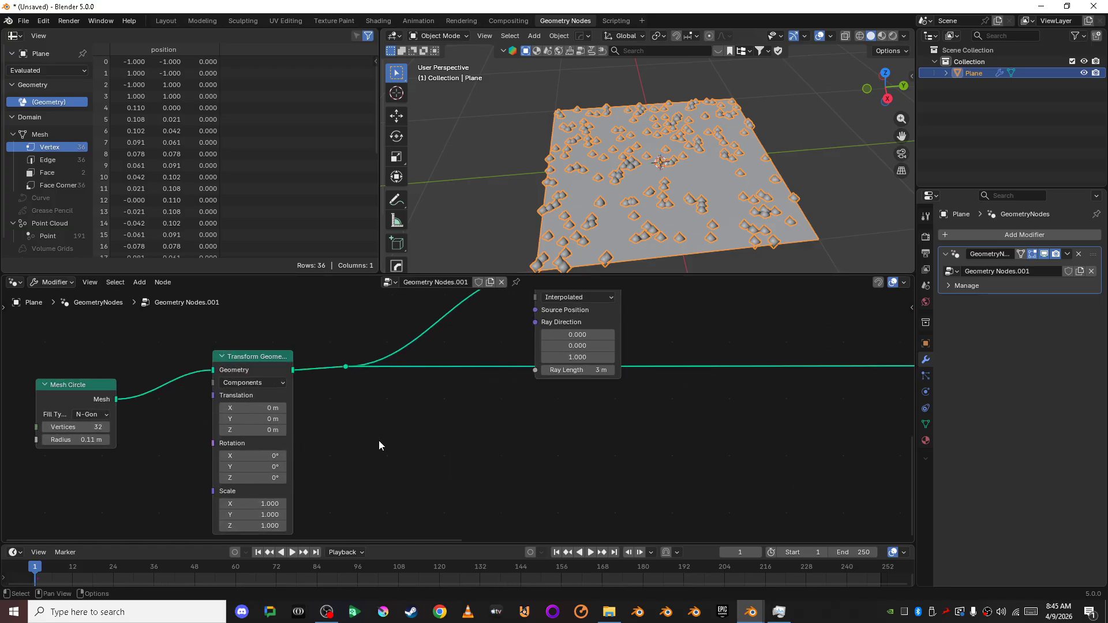
Raise the circle above the plane by setting the Transform Geometry node's Z translation to 0.31 m.
middle_drag(378, 446, 517, 401)
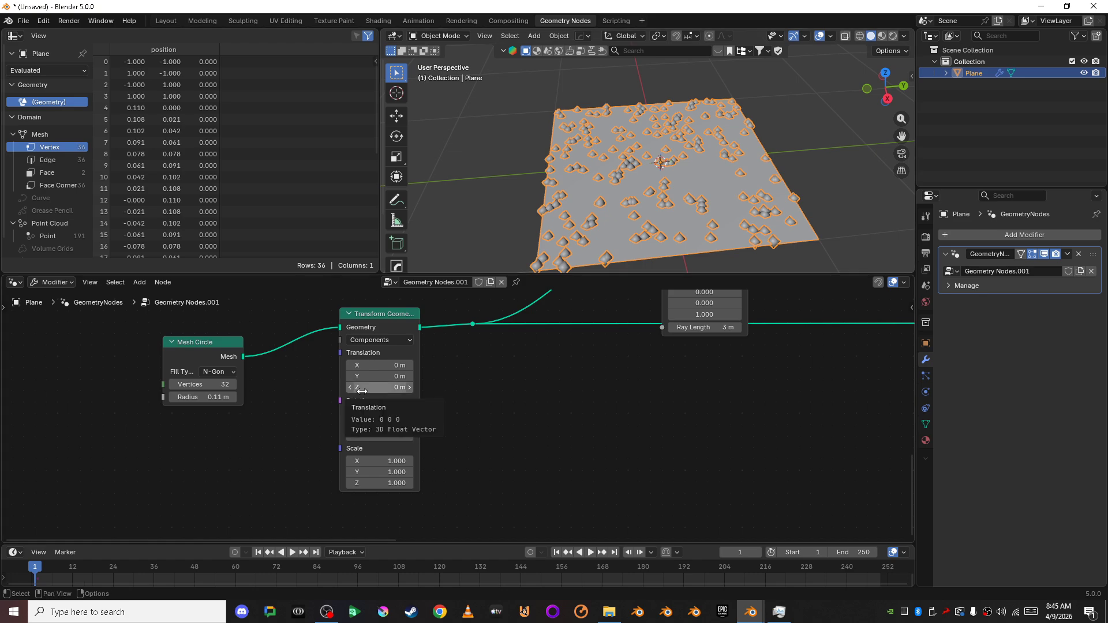
drag(381, 387, 386, 388)
mouse_move(754, 130)
middle_down()
mouse_move(769, 171)
mouse_move(709, 146)
mouse_move(645, 150)
middle_up()
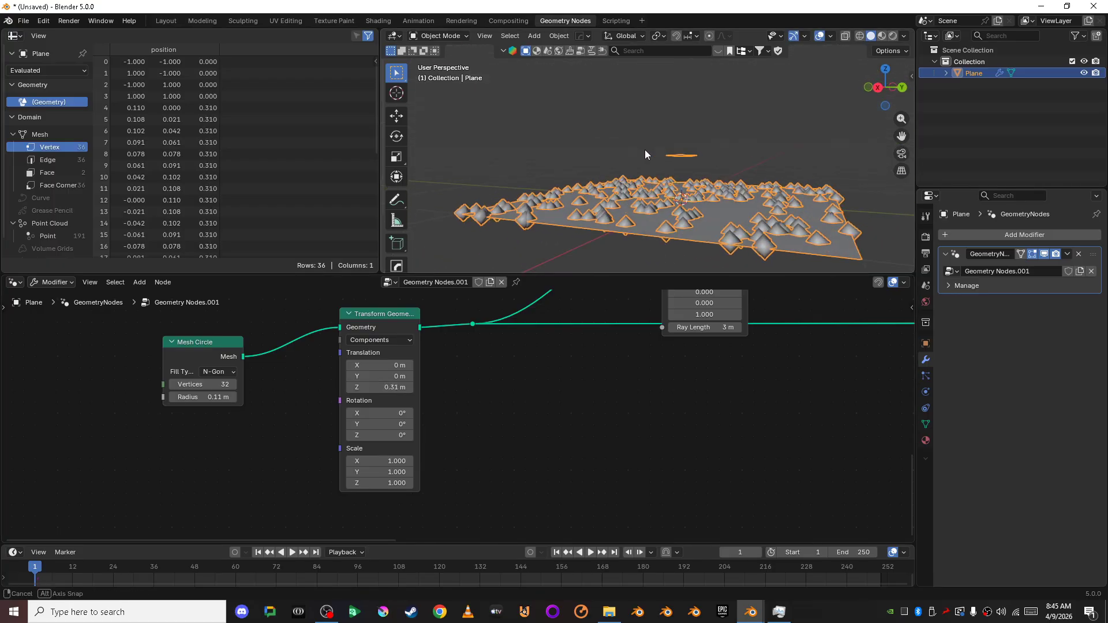
Enable Cavity in the viewport shading with its type set to Both, and deselect the plane.
click(904, 36)
click(853, 373)
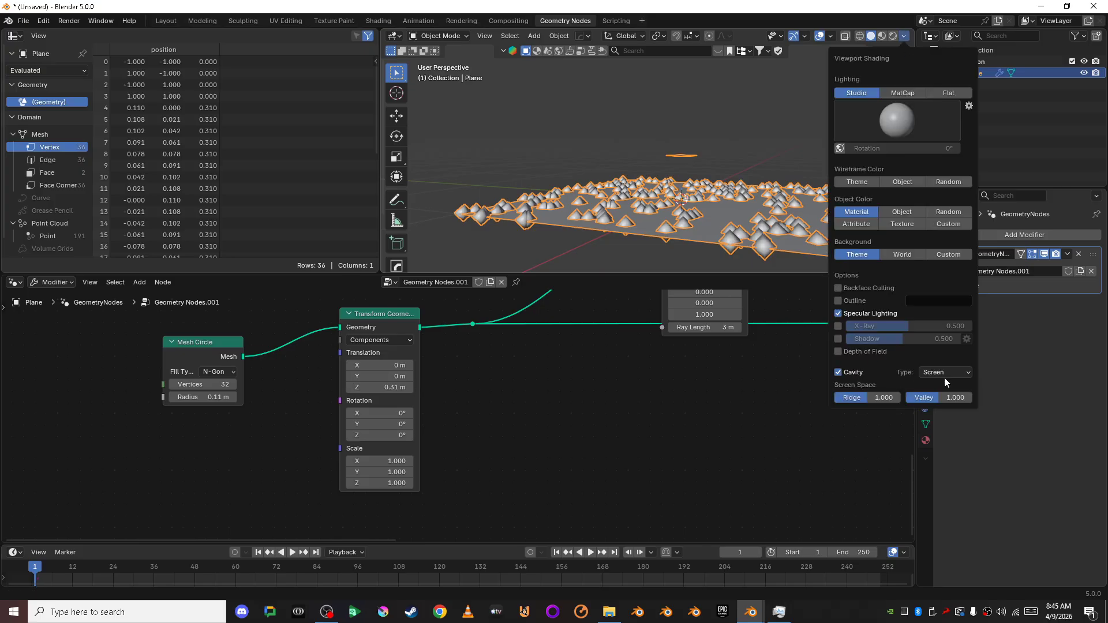
click(960, 374)
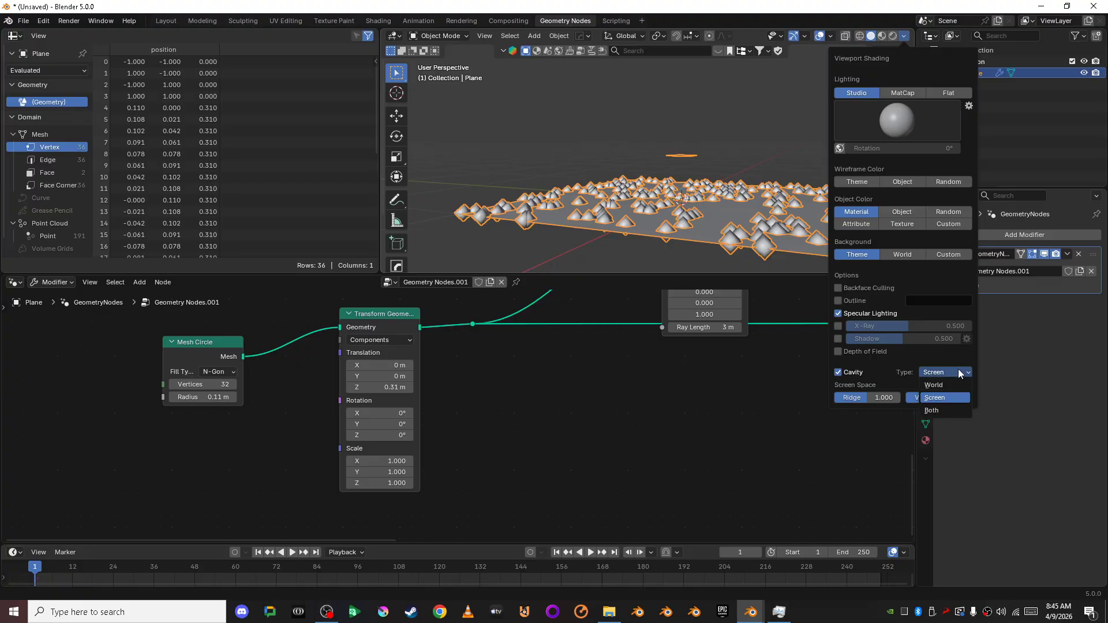
click(948, 414)
mouse_move(681, 252)
middle_down()
mouse_move(734, 240)
mouse_move(767, 197)
mouse_move(656, 147)
mouse_move(695, 146)
mouse_move(712, 193)
middle_up()
scroll(764, 190, down, 3)
click(775, 159)
scroll(776, 154, up, 4)
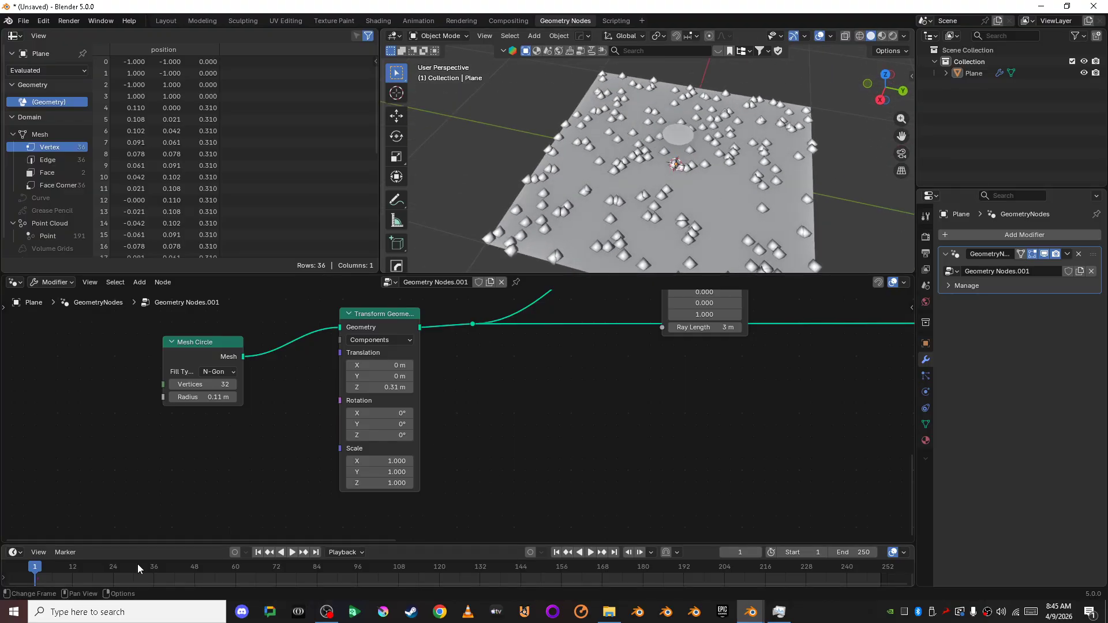
Move the playhead to frame 0 and lower the circle's Z translation to 0.21 m.
drag(38, 572, 5, 576)
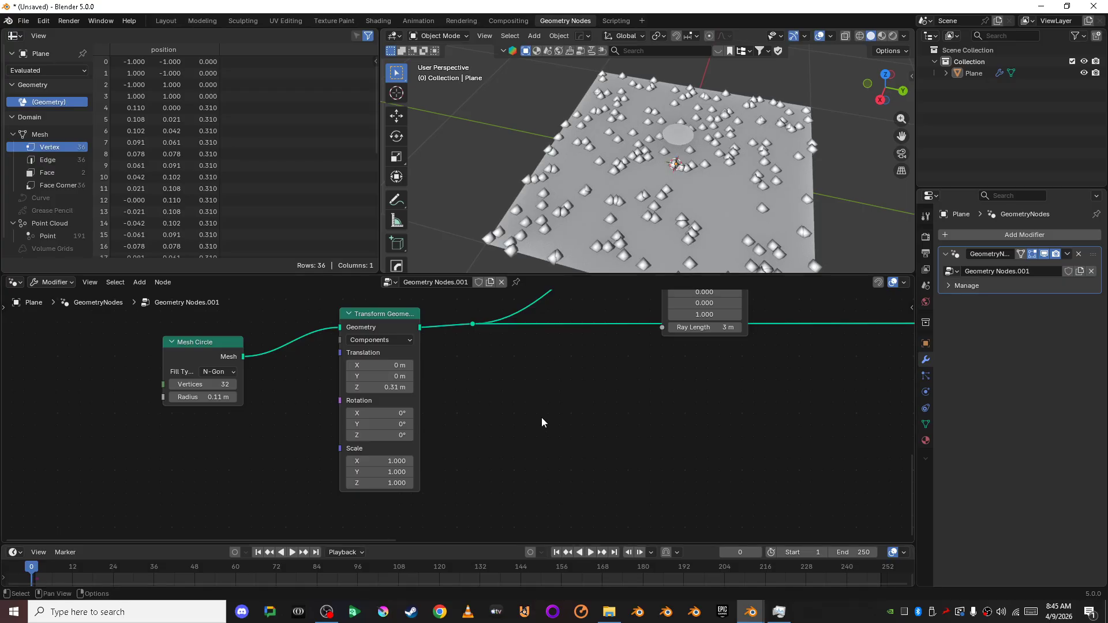
middle_drag(716, 152, 688, 120)
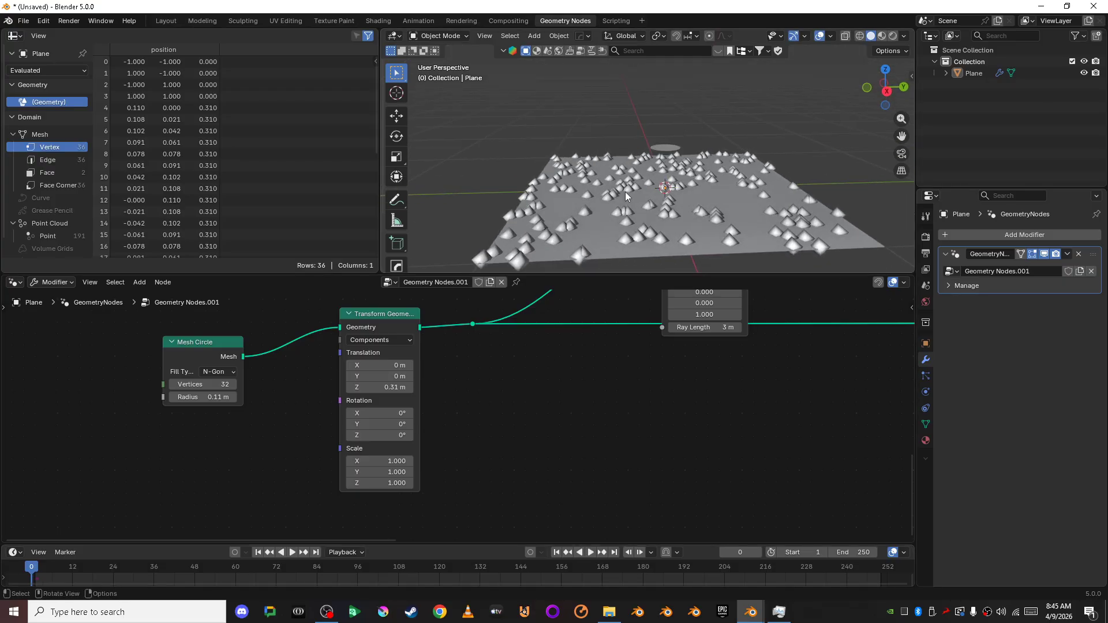
scroll(512, 454, up, 2)
drag(347, 374, 321, 374)
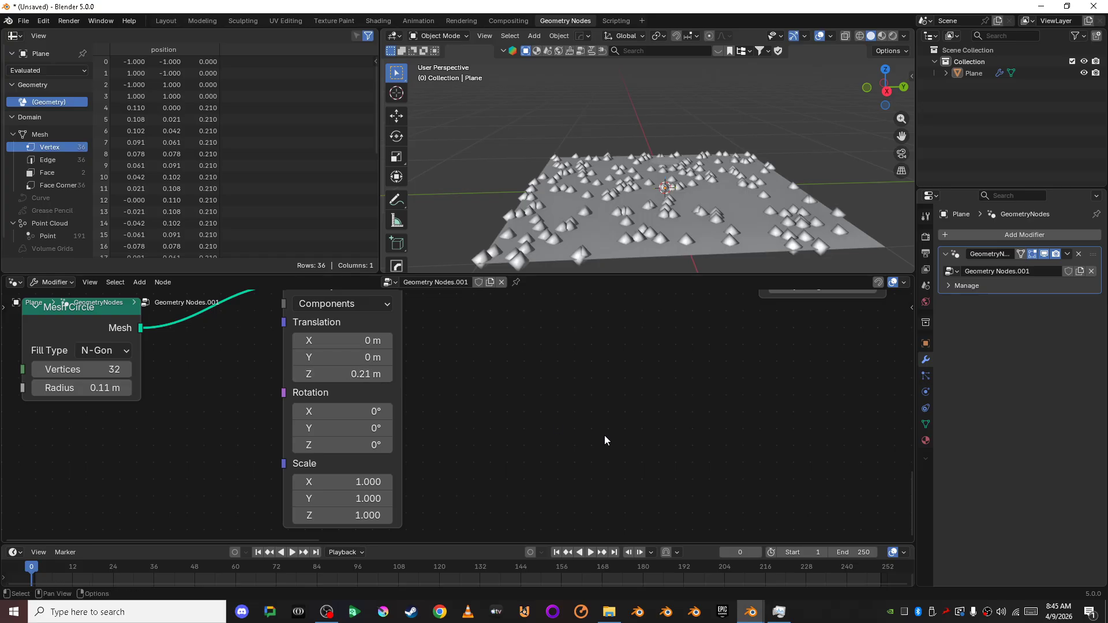
Set the circle's Y translation to -1.27 m and insert a single keyframe for it at frame 0.
middle_drag(635, 254, 663, 136)
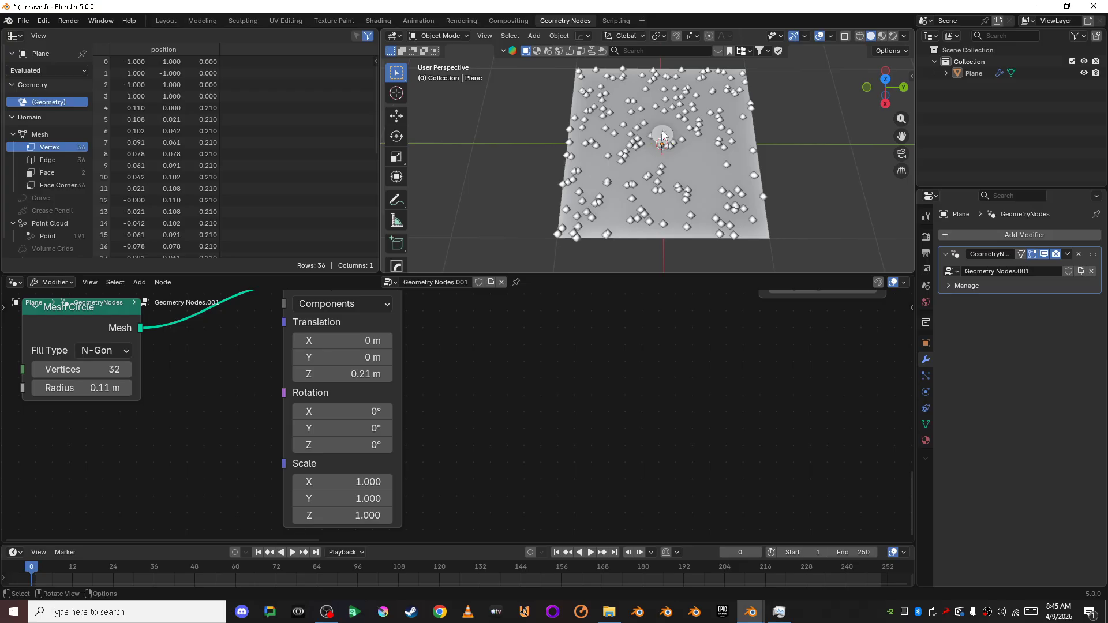
scroll(448, 410, down, 2)
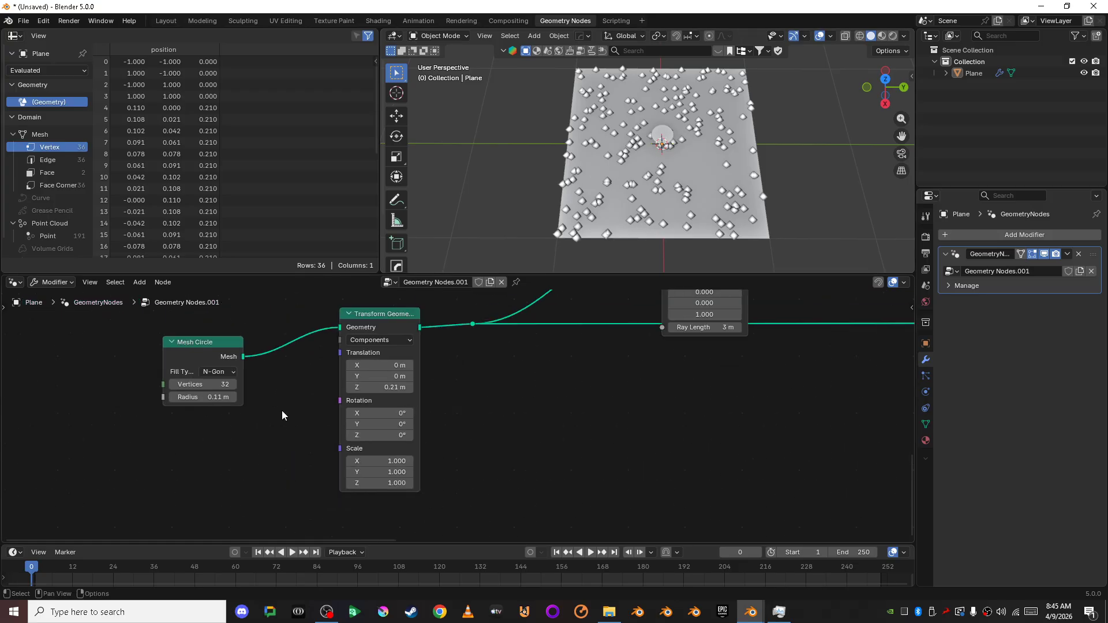
middle_drag(281, 411, 510, 413)
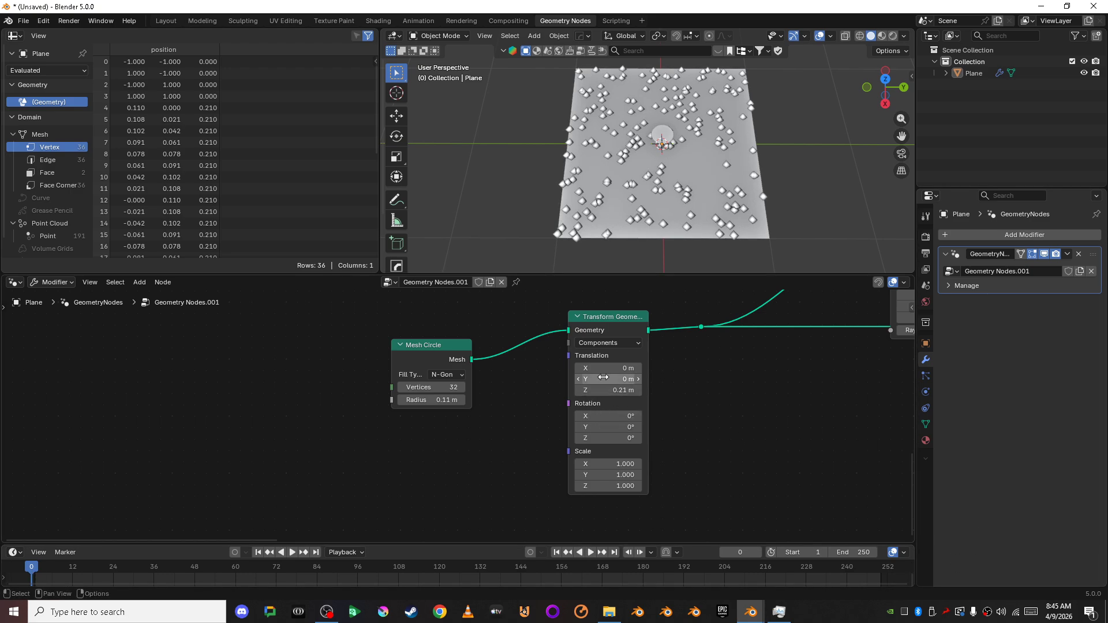
drag(604, 379, 535, 379)
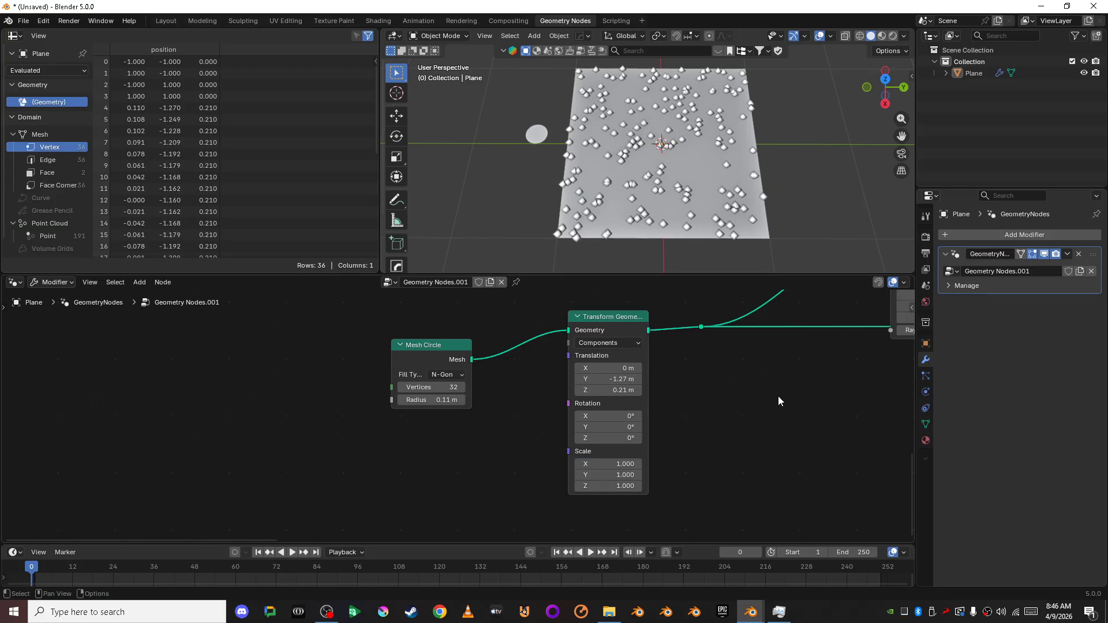
right_click(622, 379)
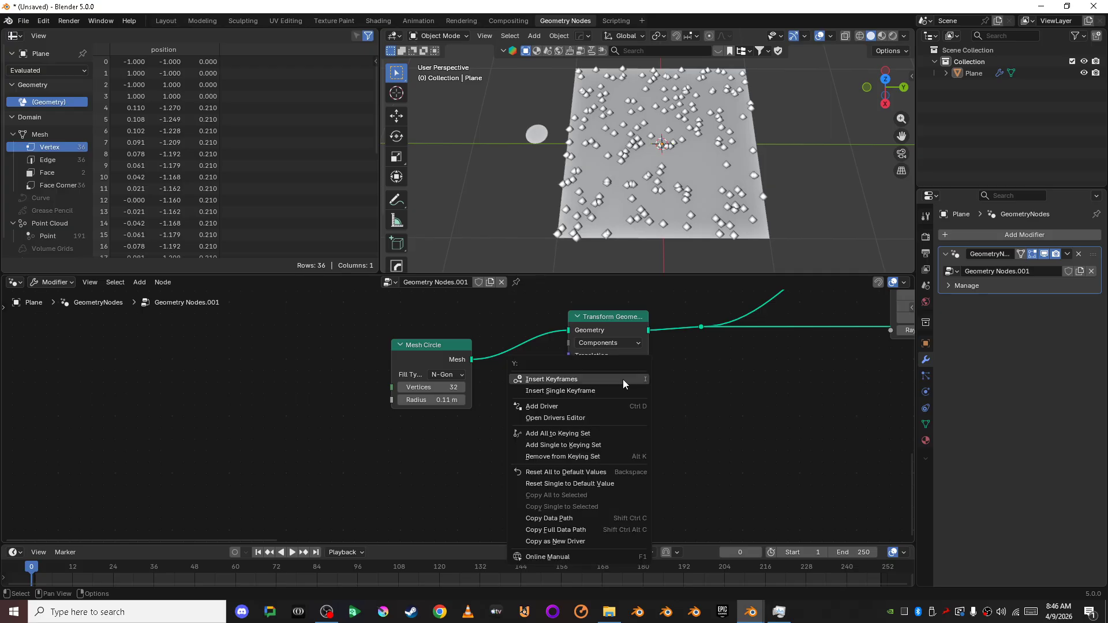
click(611, 391)
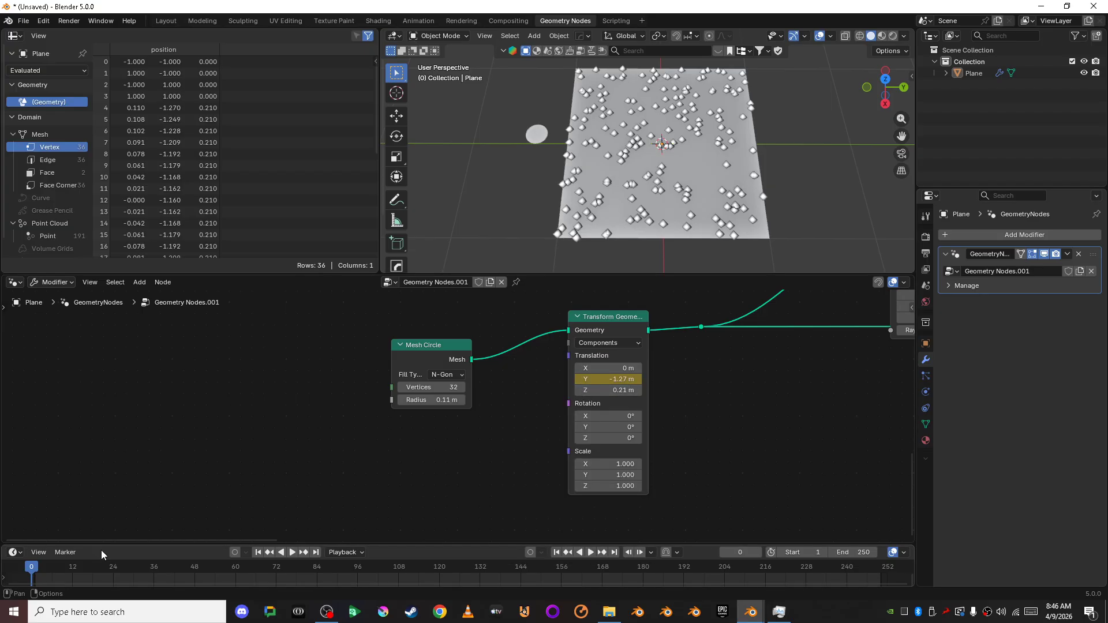
Move the playhead to frame 250, set the circle's Y translation to 1.13 m, and insert a single keyframe for it.
drag(32, 559, 881, 617)
middle_drag(747, 396, 512, 408)
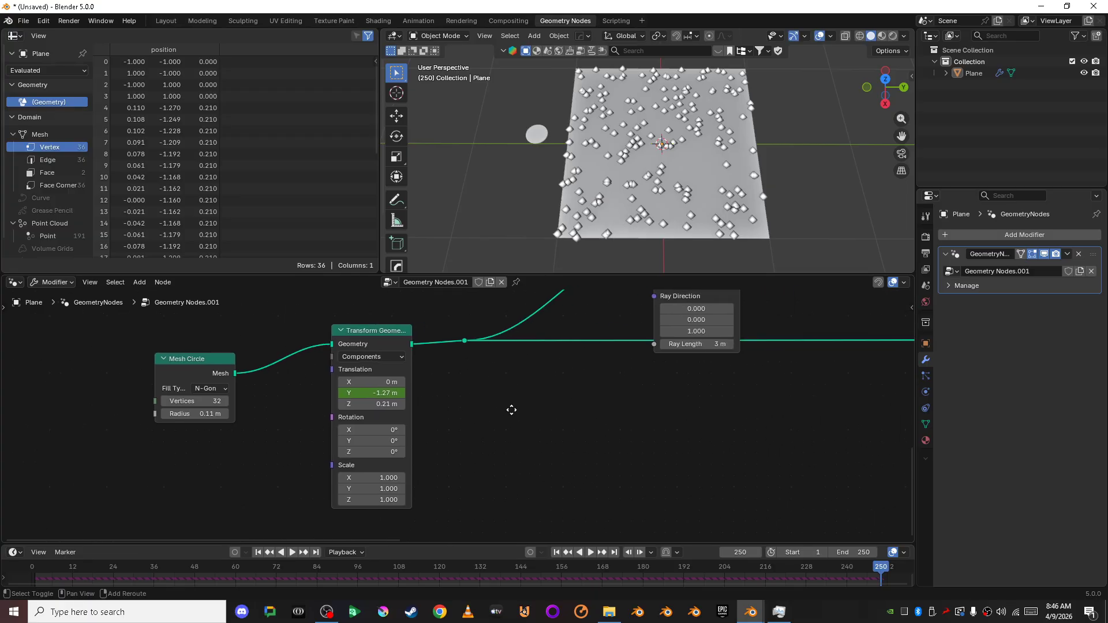
drag(345, 395, 483, 394)
right_click(389, 396)
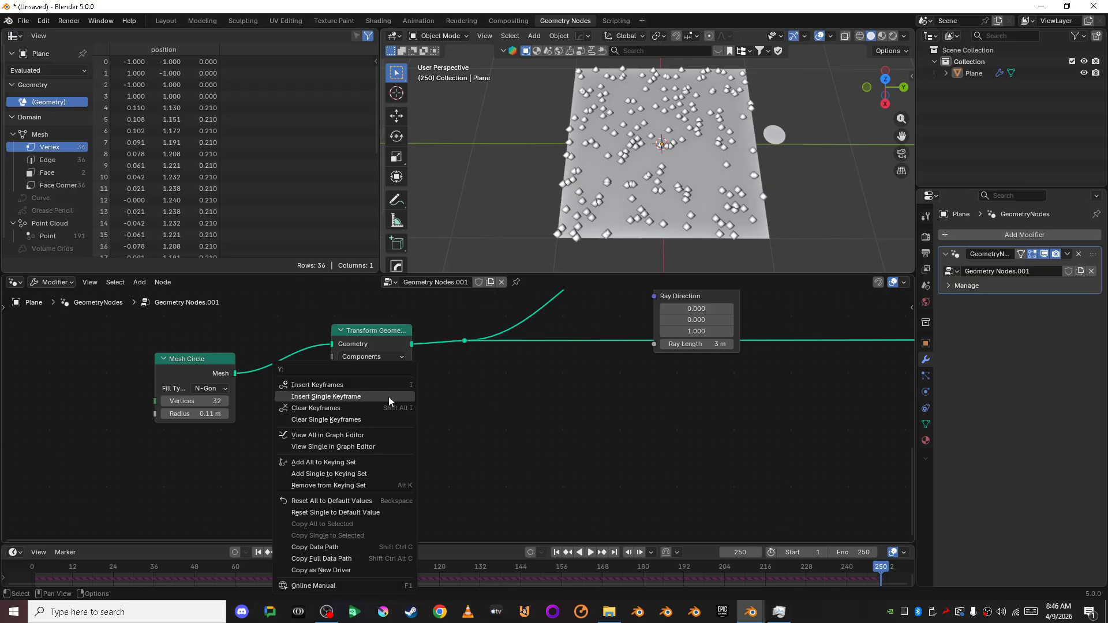
click(389, 397)
Return to frame 0 and play the animation briefly to check the circle's motion across the plane.
drag(884, 567, 19, 532)
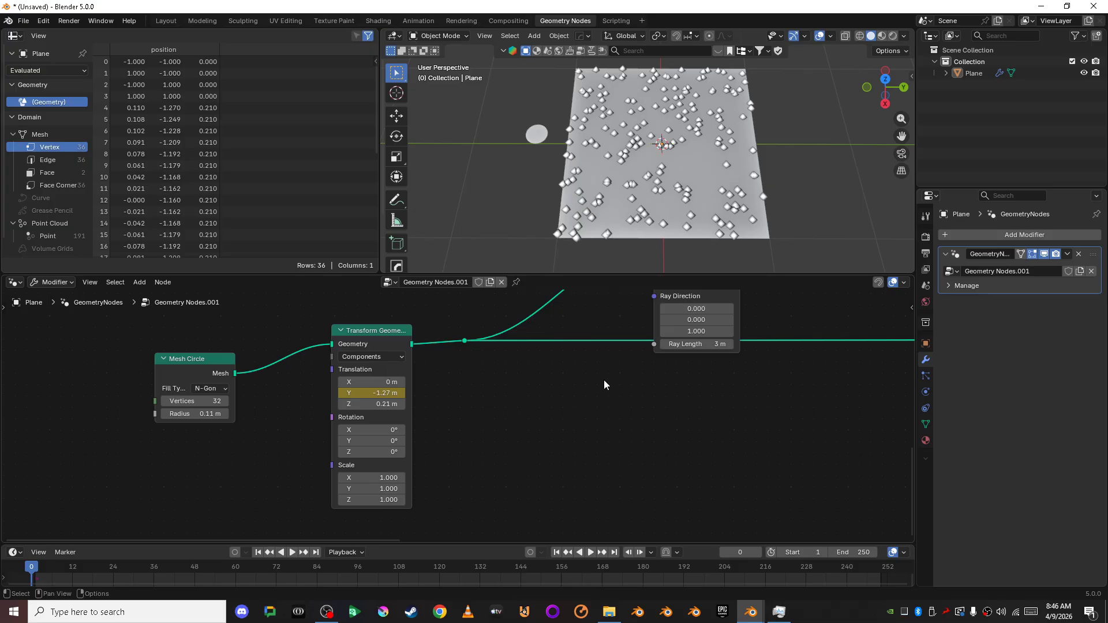
key(space)
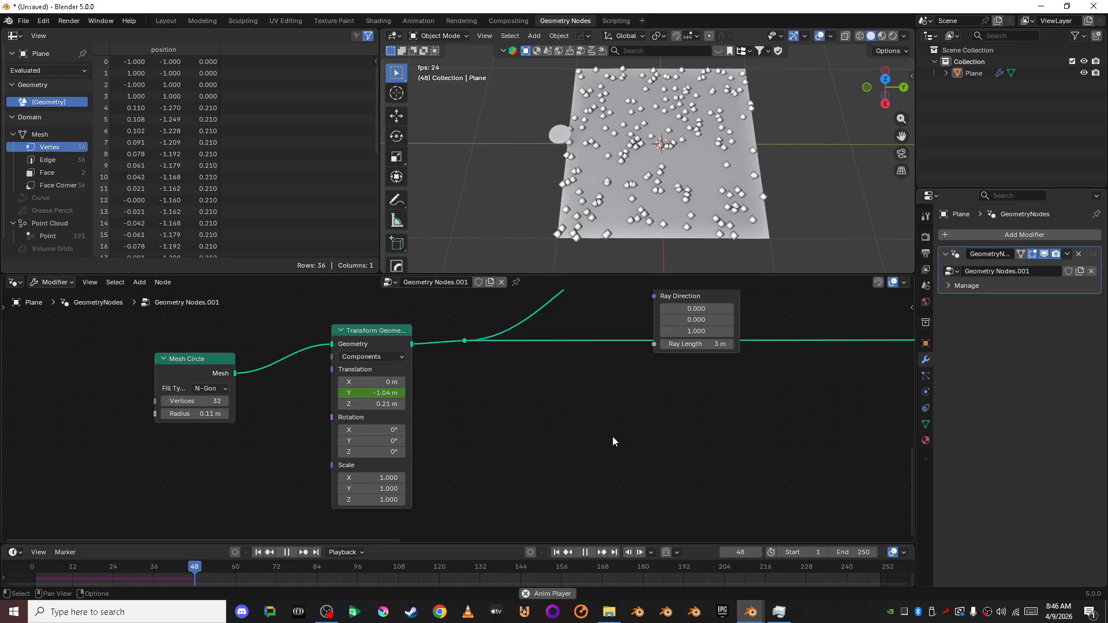
key(space)
Enlarge the timeline, show the Transform Geometry node's keyframes, and set both keyframes' interpolation to Linear.
drag(521, 541, 520, 407)
click(629, 222)
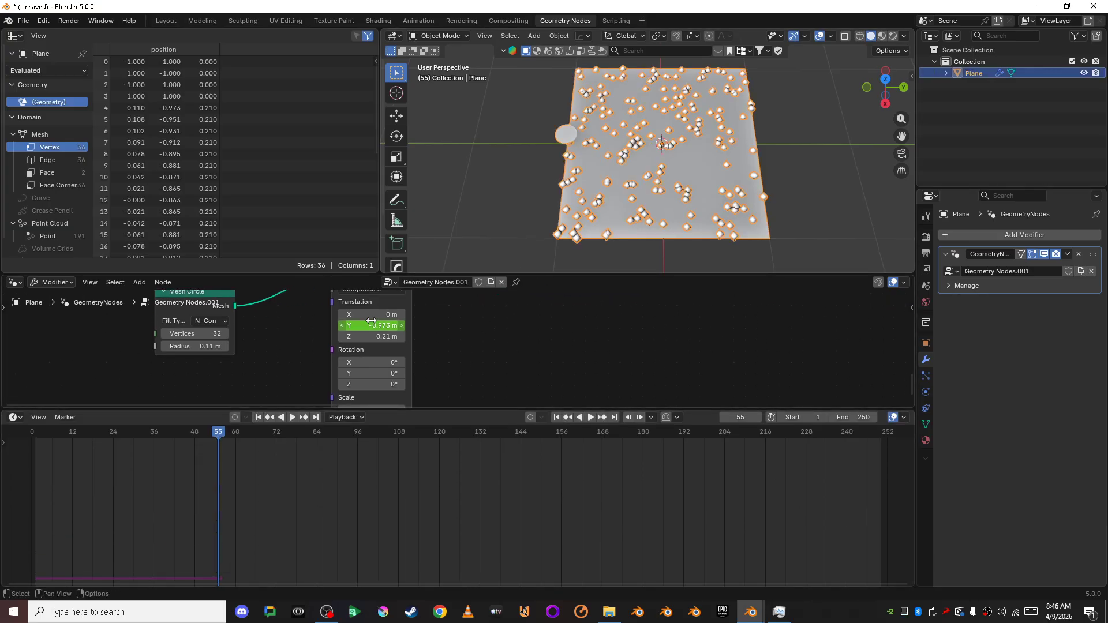
click(379, 304)
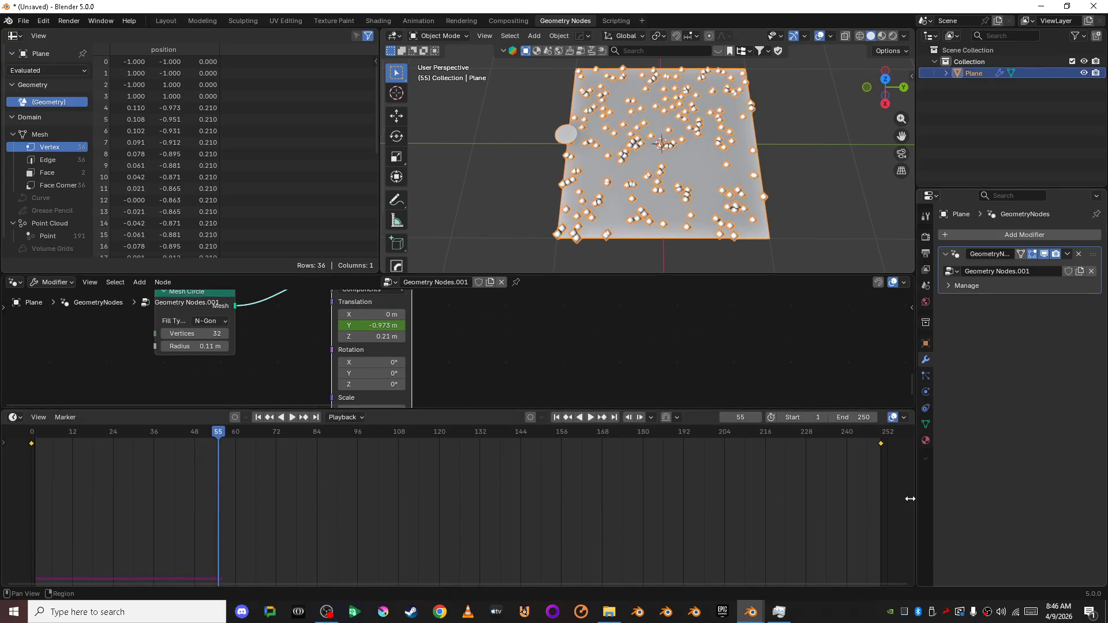
drag(895, 495, 17, 441)
right_click(18, 441)
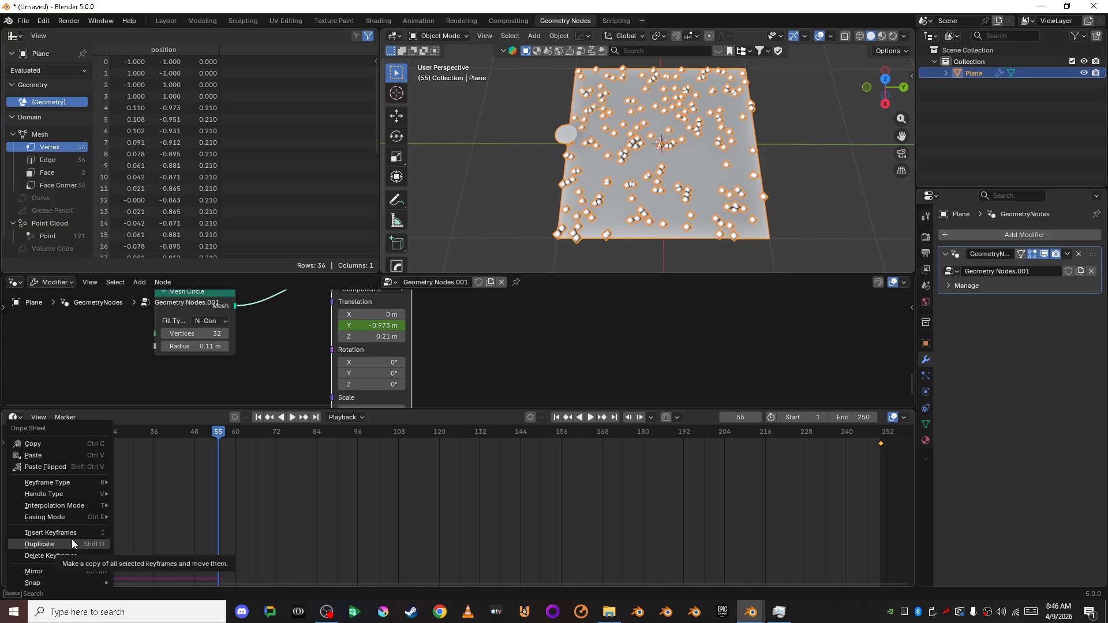
mouse_move(78, 506)
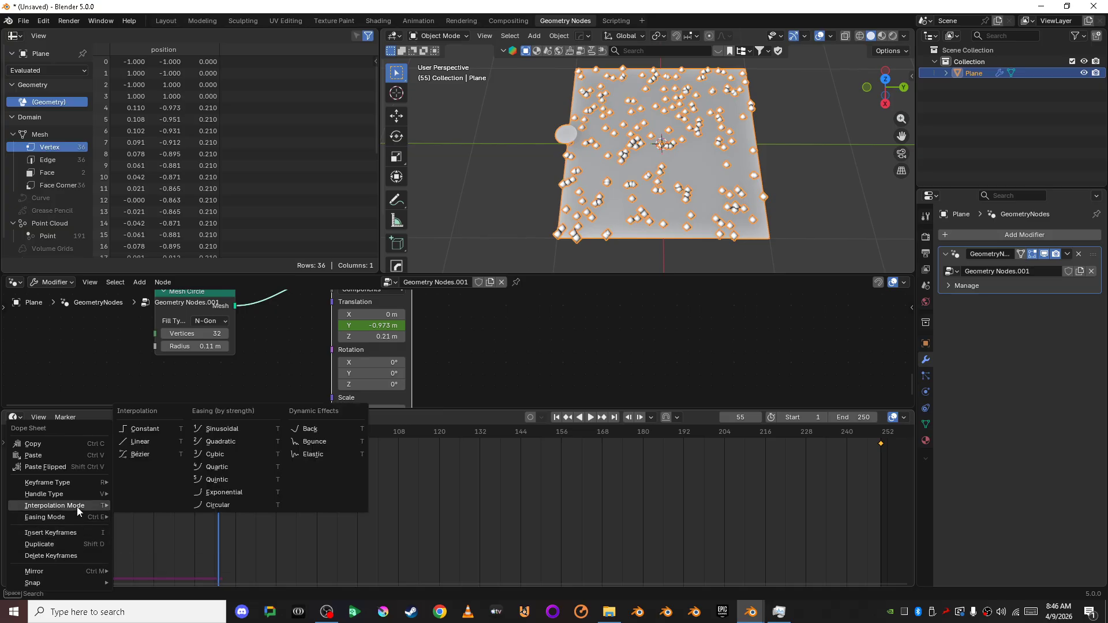
click(139, 442)
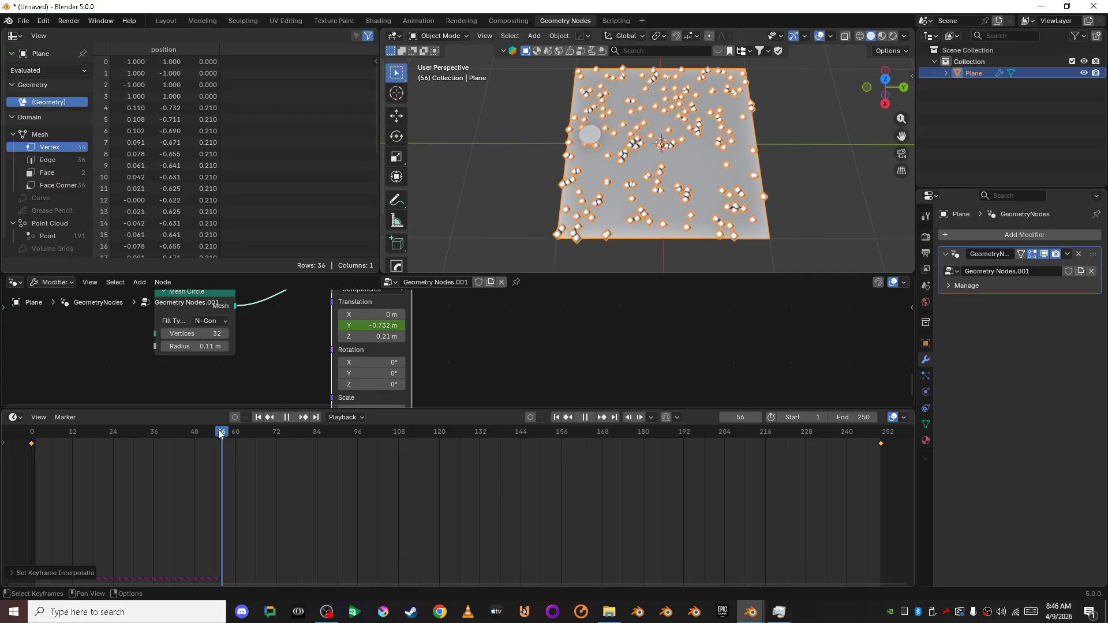
Play the animation from frame 0 to check the circle's linear motion.
drag(226, 431, 32, 431)
key(space)
key(space)
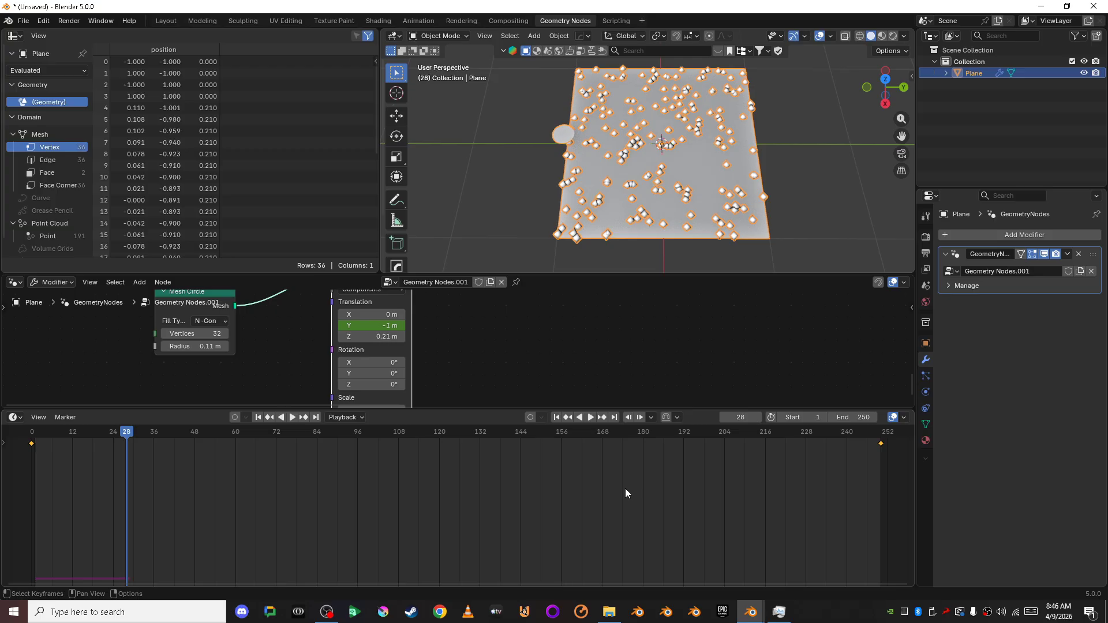
Move the circle's end keyframe from frame 250 to about frame 149 and preview the faster motion.
scroll(625, 488, down, 3)
drag(826, 483, 517, 463)
key(space)
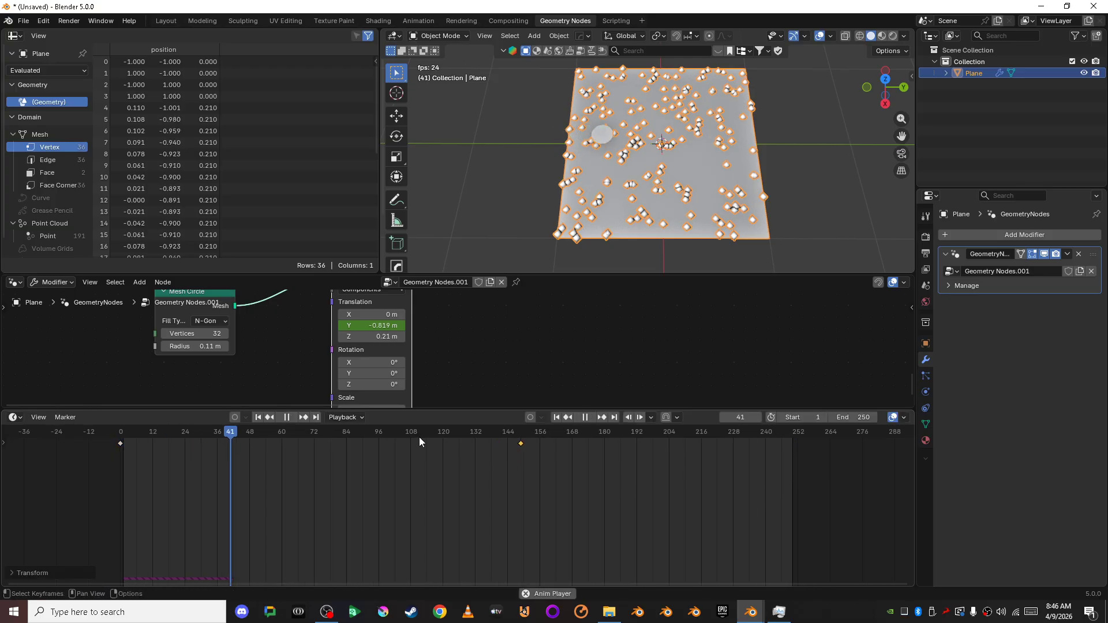
key(space)
Move the circle's end keyframe to about frame 96, preview the motion, and return the playhead to frame 0.
drag(269, 435, 85, 445)
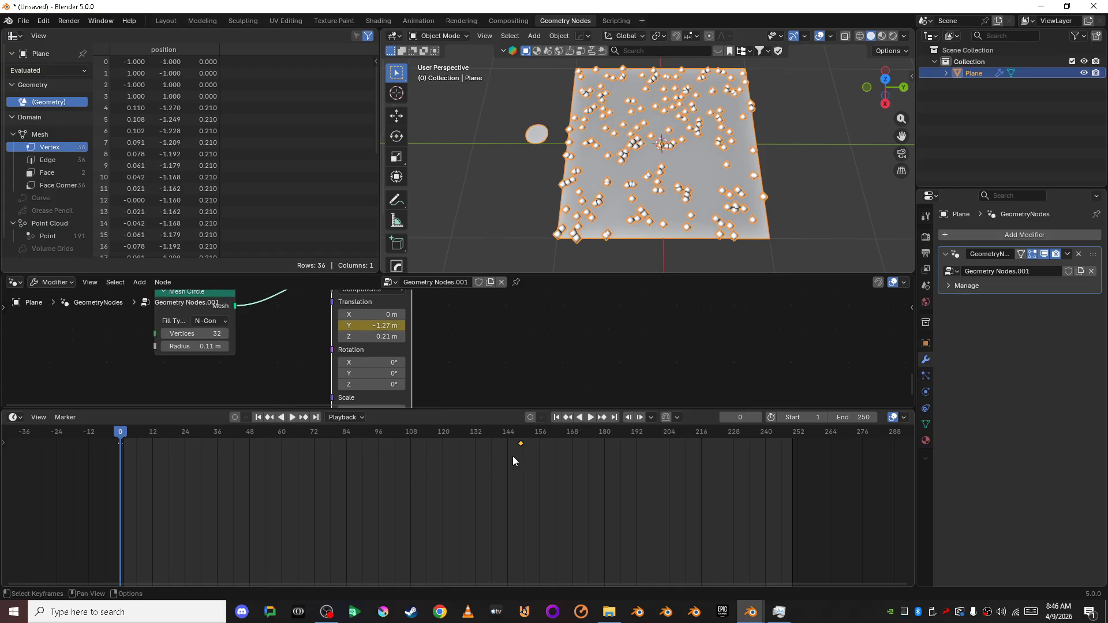
drag(521, 443, 396, 459)
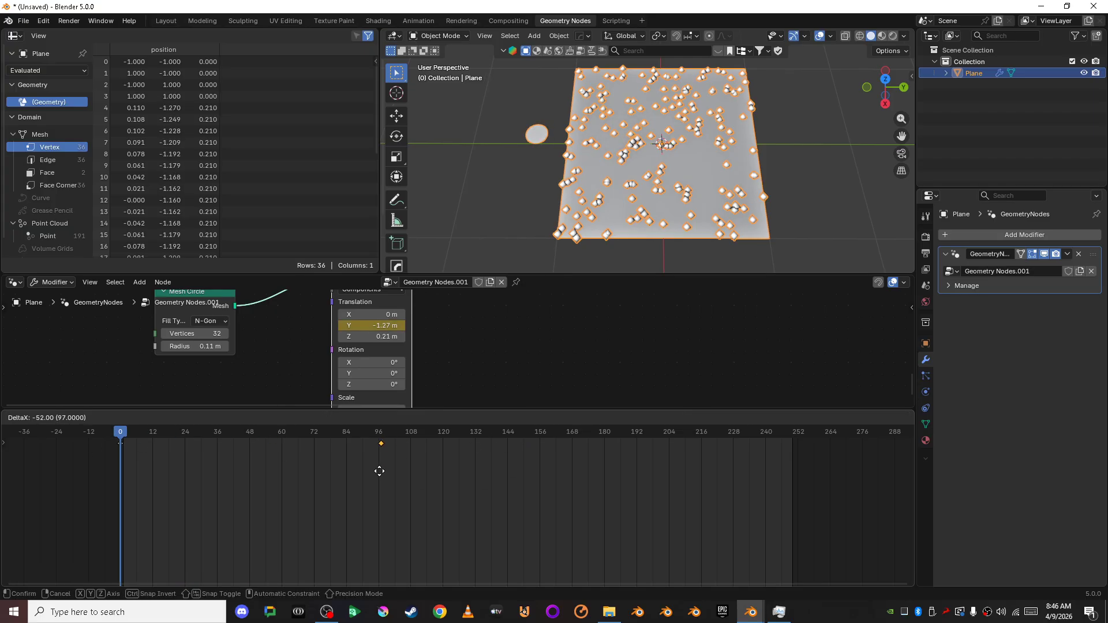
click(380, 471)
key(space)
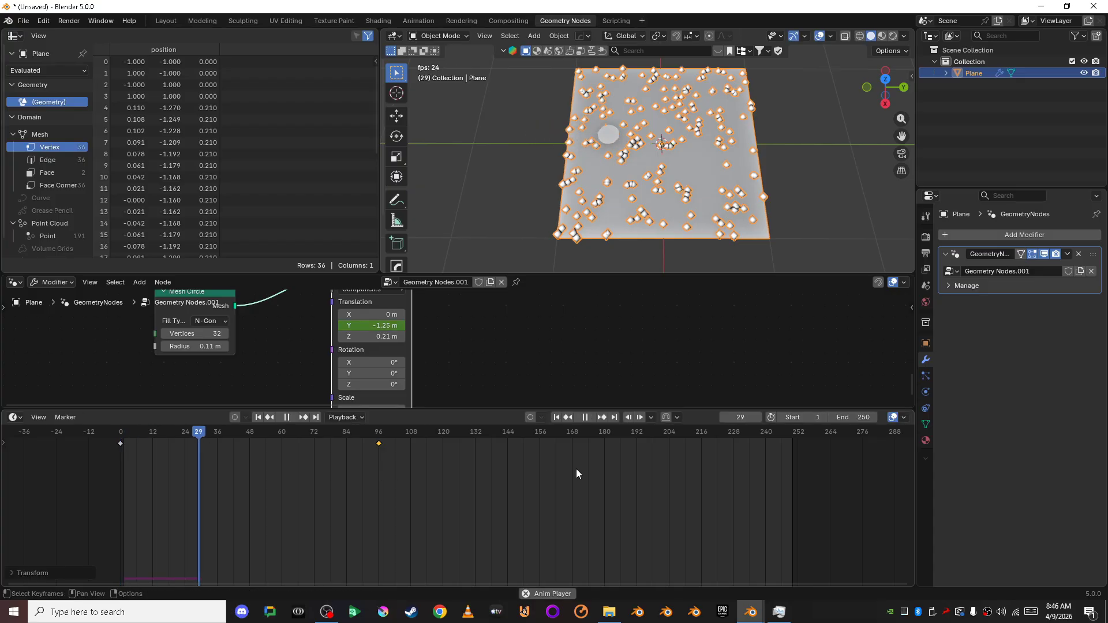
key(space)
drag(245, 432, 114, 455)
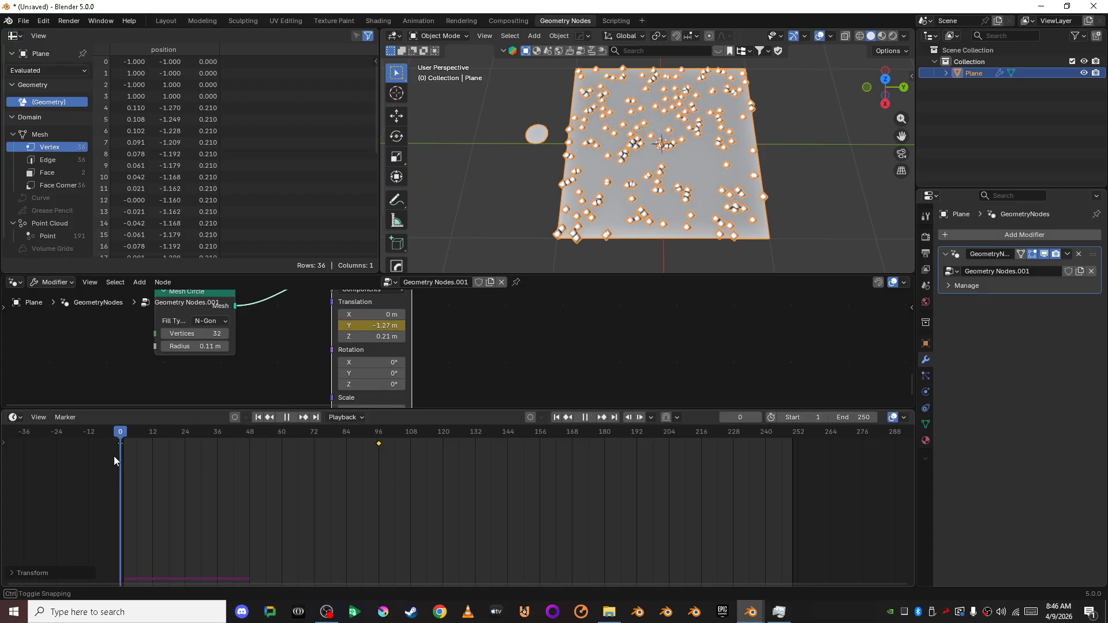
Shrink the timeline and examine the node tree from the circle and Raycast nodes through the simulation zone.
drag(651, 409, 651, 510)
scroll(615, 435, down, 9)
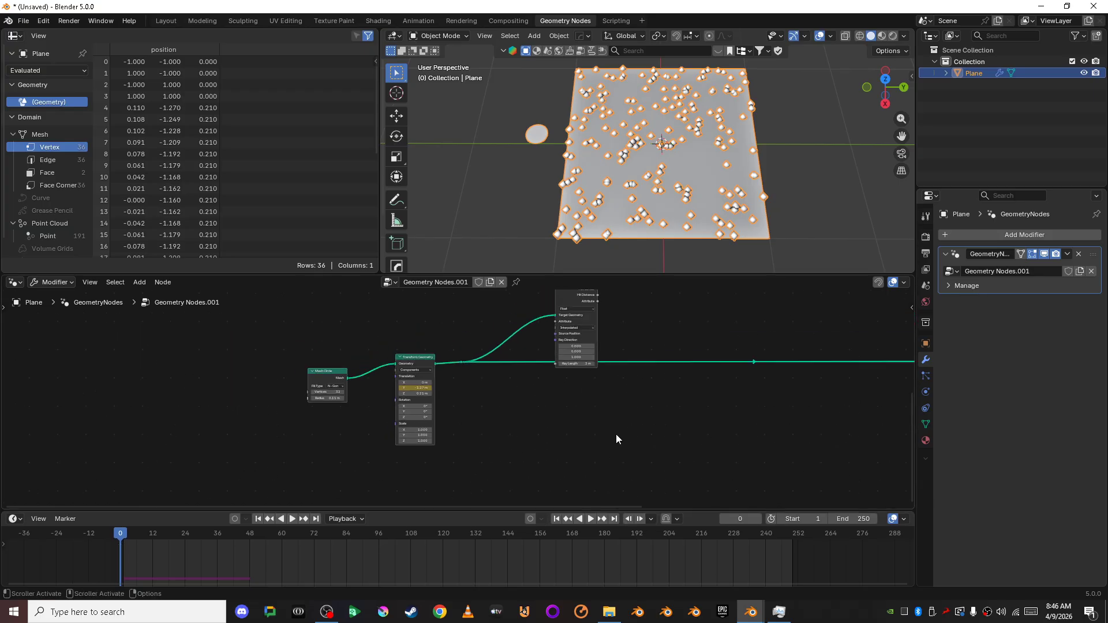
middle_drag(709, 441, 556, 472)
scroll(556, 473, up, 3)
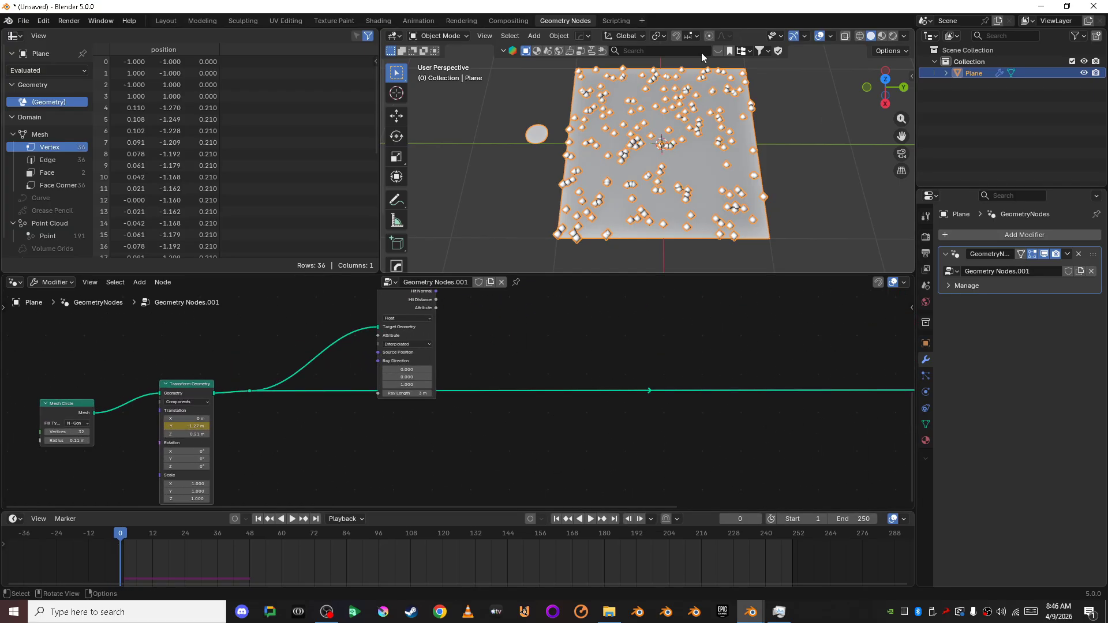
scroll(467, 431, down, 3)
shift+middle_drag(663, 359, 605, 404)
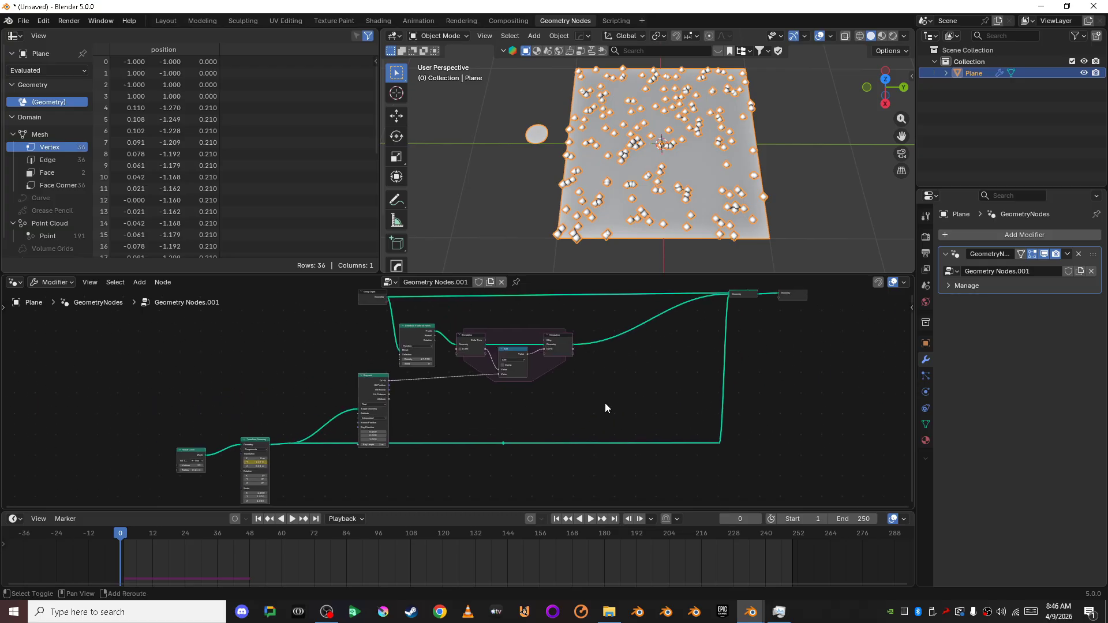
scroll(552, 380, up, 5)
scroll(420, 451, down, 3)
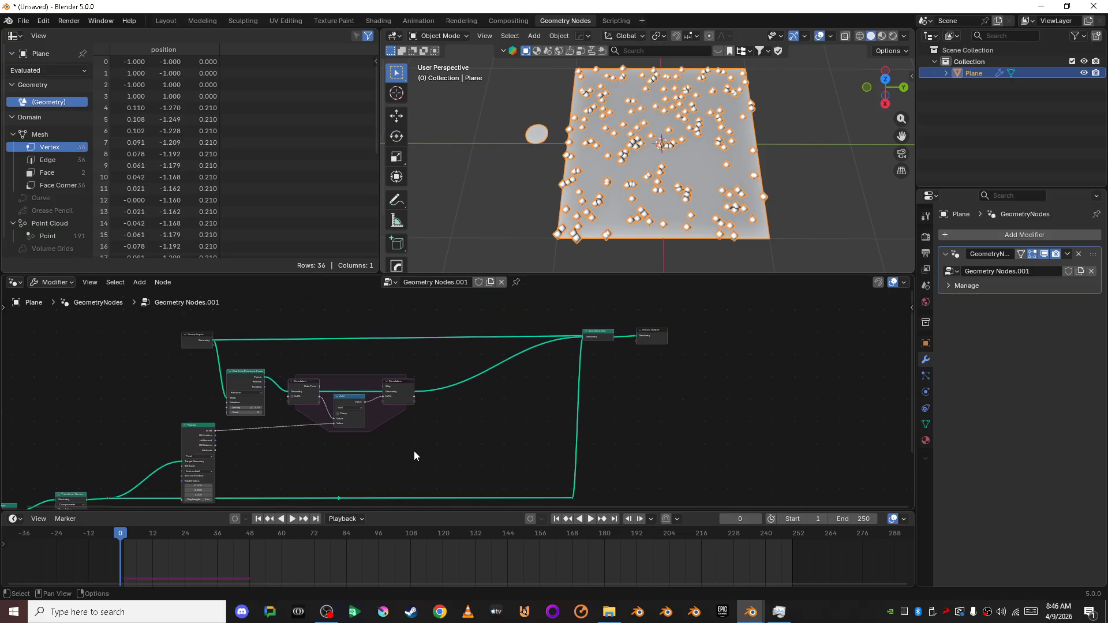
shift+middle_drag(411, 445, 499, 413)
scroll(511, 413, up, 2)
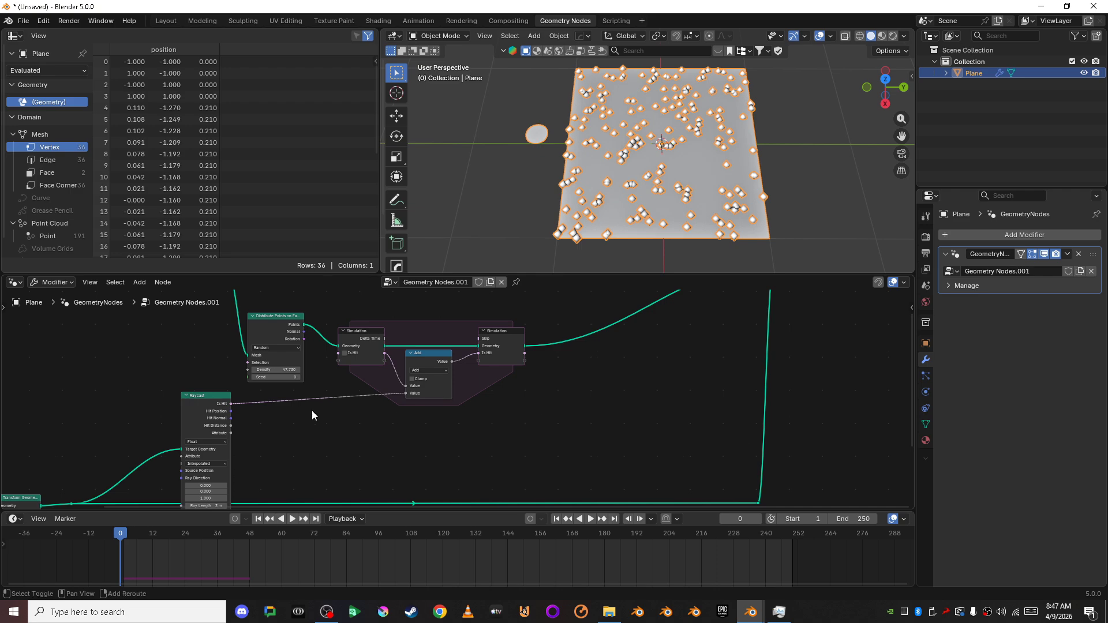
scroll(352, 413, up, 2)
Insert a Separate Geometry node between the simulation output and Join Geometry, connecting the simulation's Is Hit output to its Selection.
drag(485, 275, 487, 209)
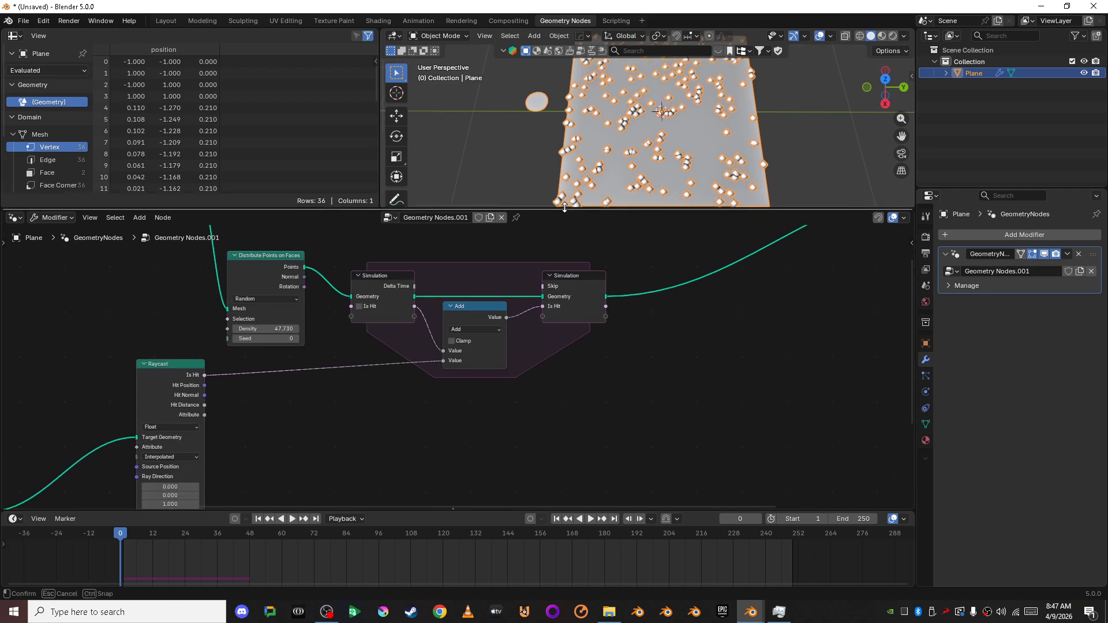
scroll(663, 367, down, 3)
middle_drag(662, 373, 559, 391)
scroll(558, 391, up, 4)
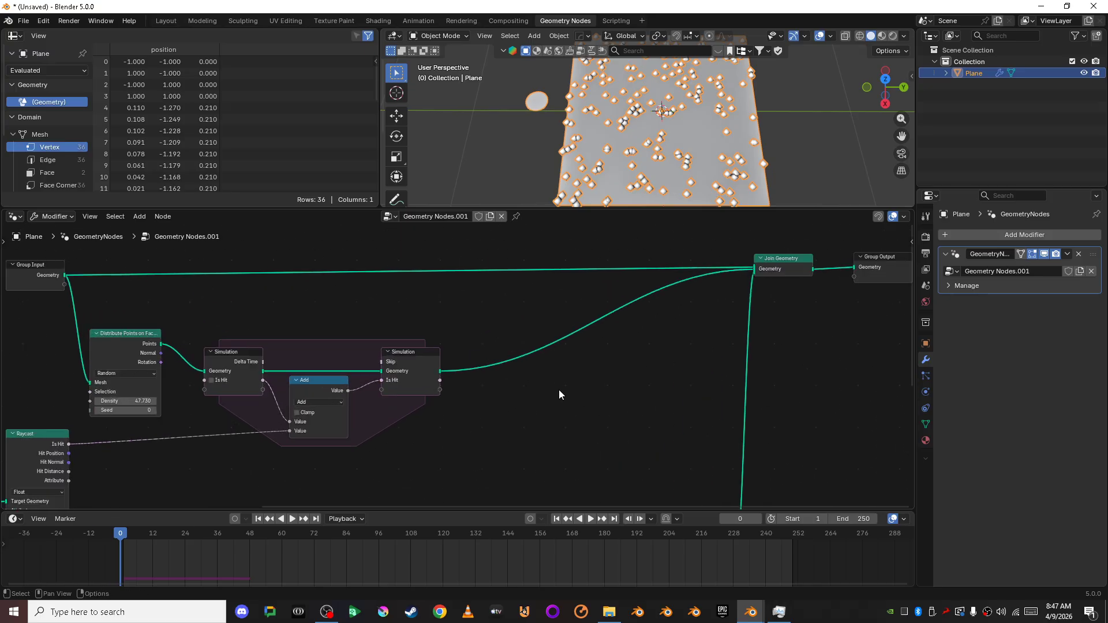
key(shift+a)
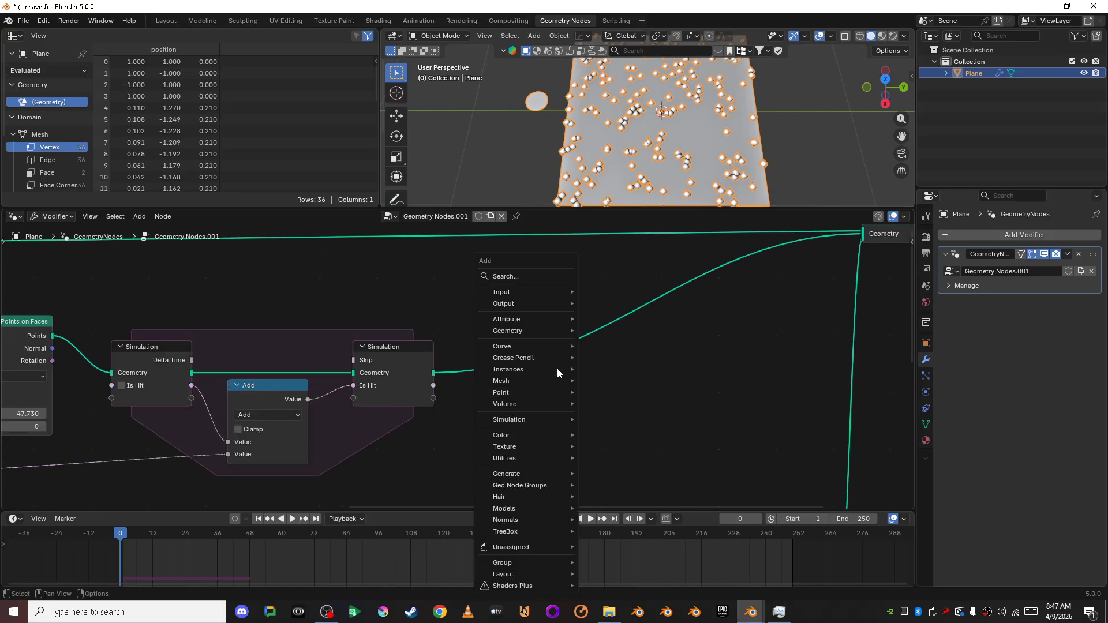
click(532, 279)
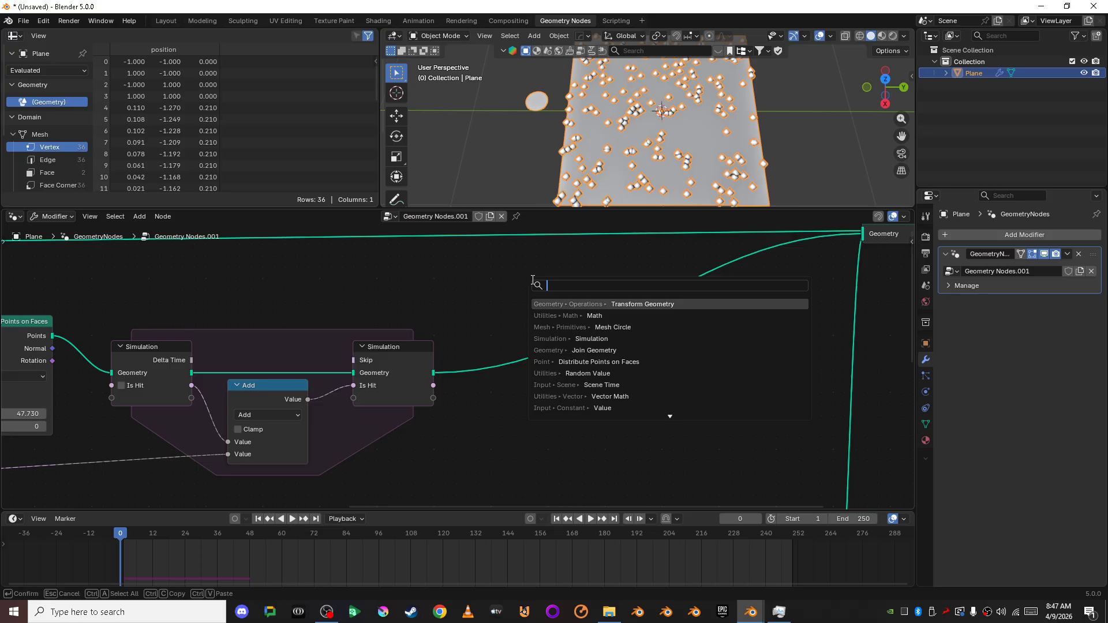
text(sep)
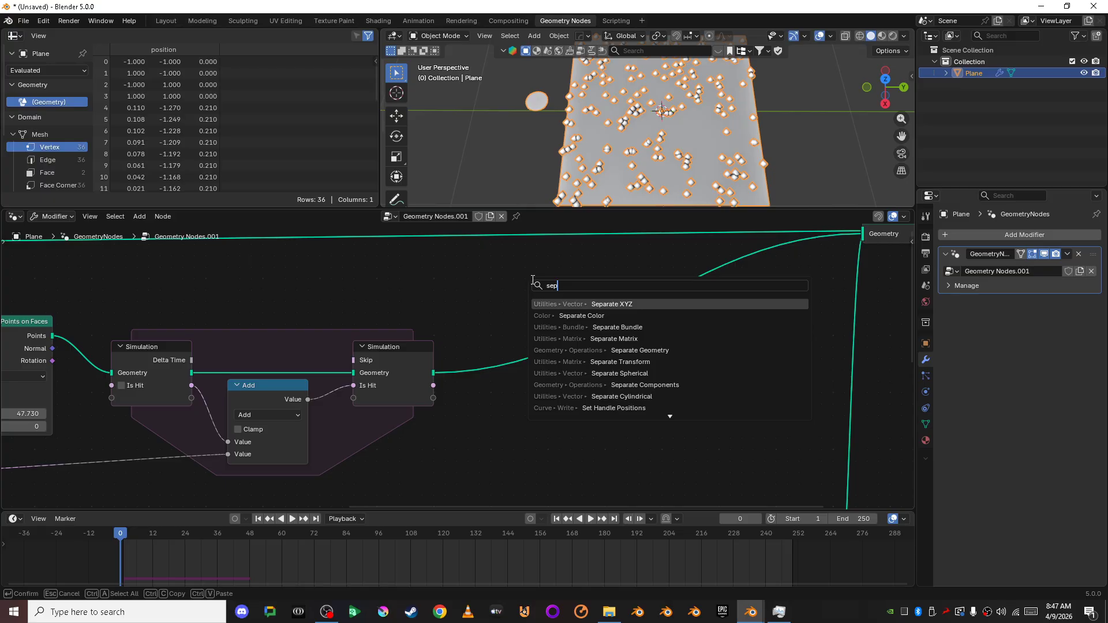
click(586, 350)
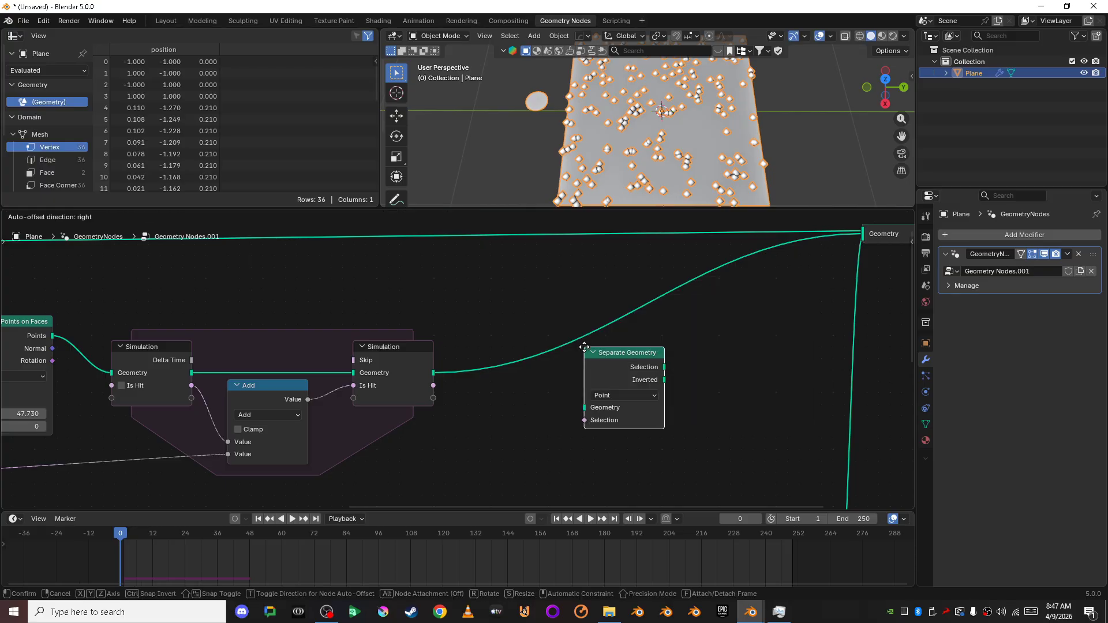
click(513, 333)
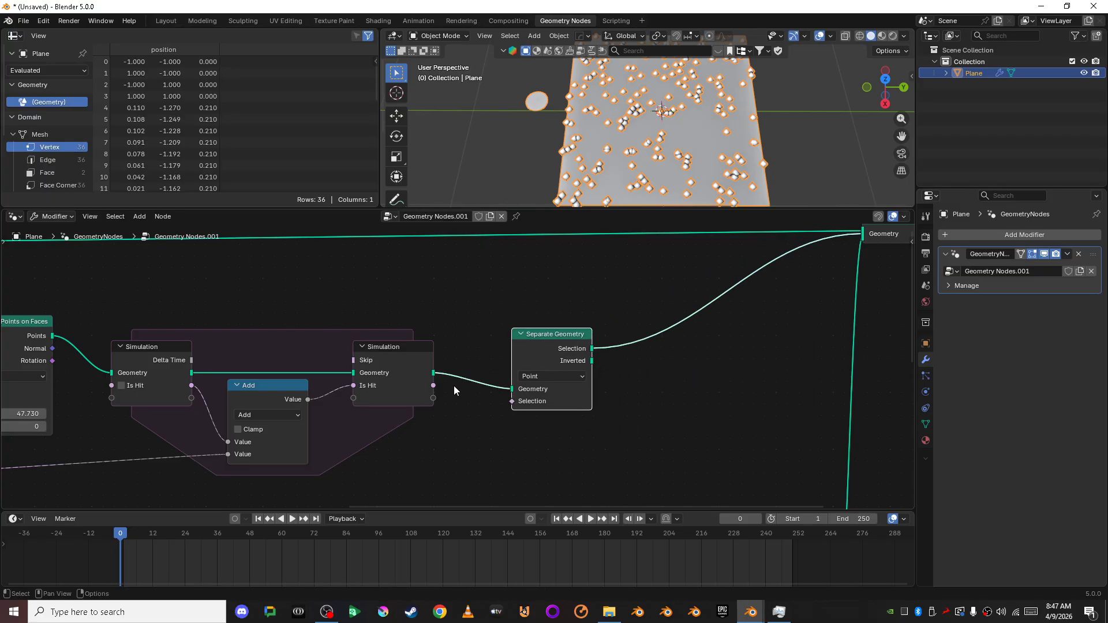
drag(557, 344, 559, 328)
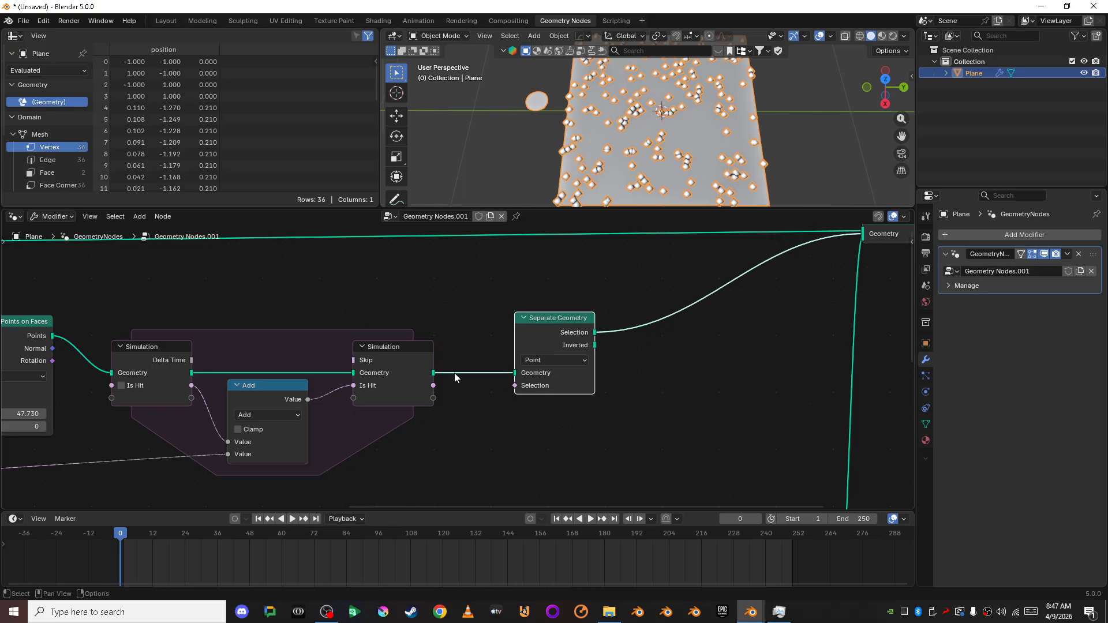
drag(434, 386, 502, 384)
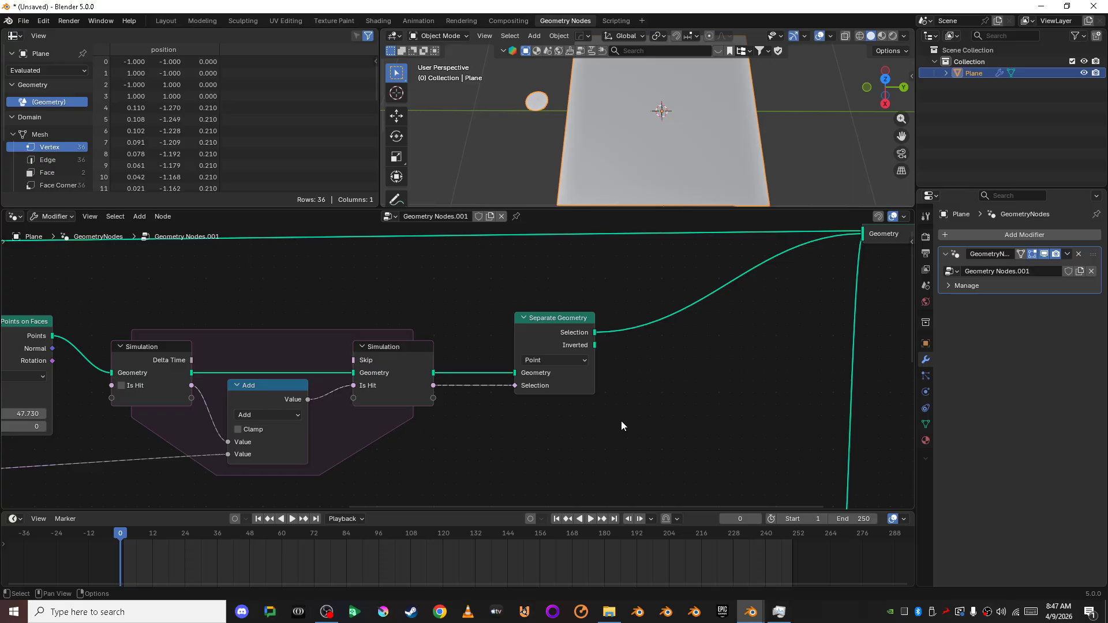
Play the animation from frame 0 to examine which points the circle reveals, and review the Separate Geometry connections.
scroll(621, 421, down, 3)
click(535, 377)
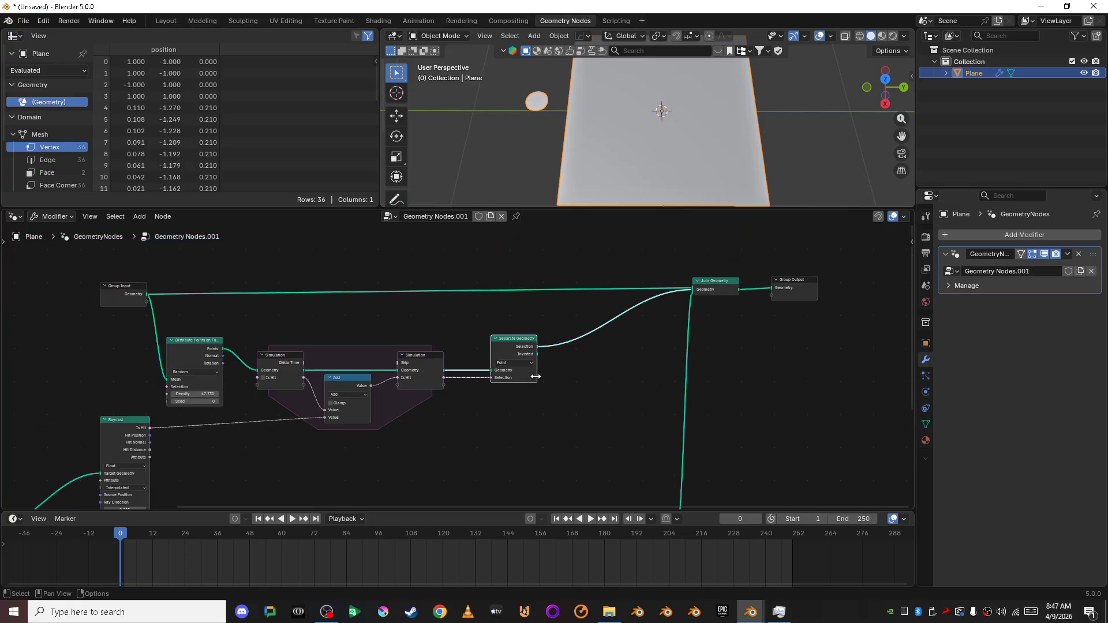
click(594, 384)
scroll(595, 386, up, 4)
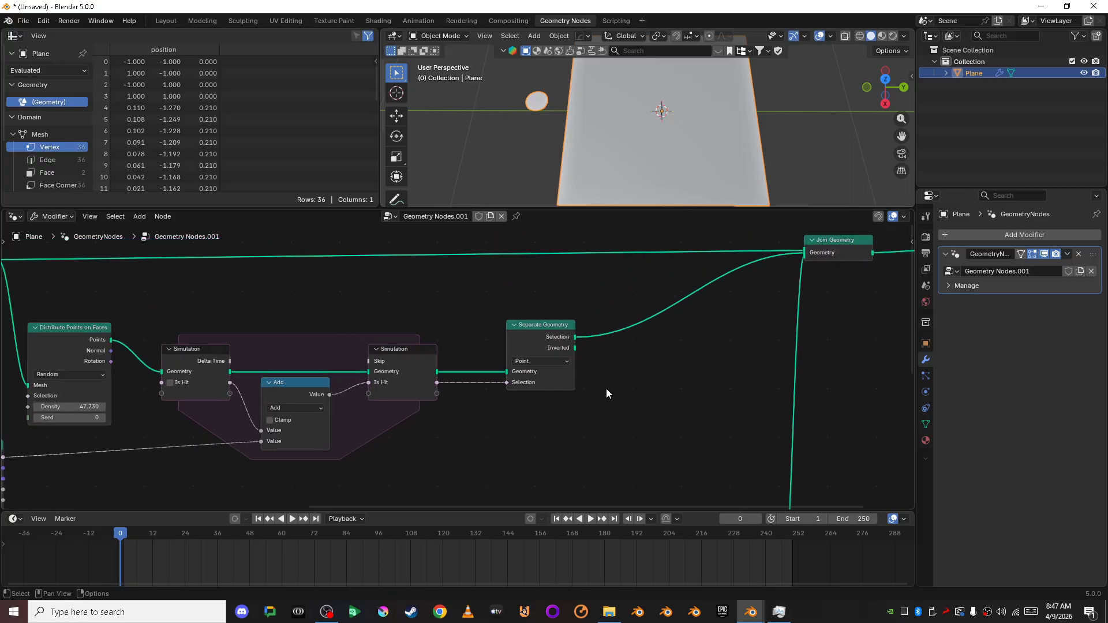
key(space)
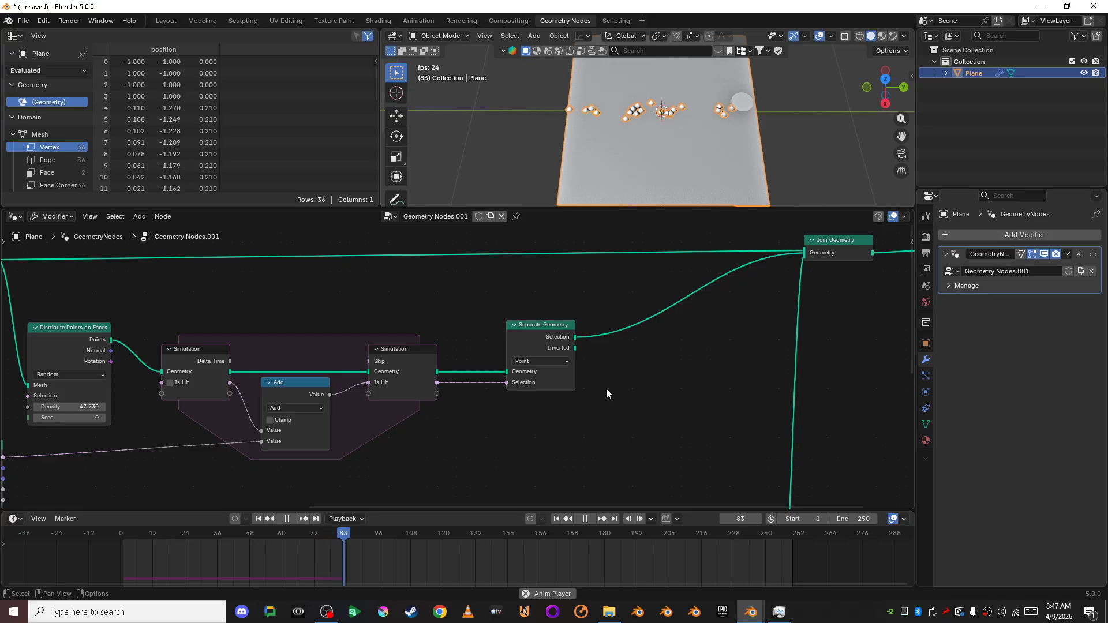
key(space)
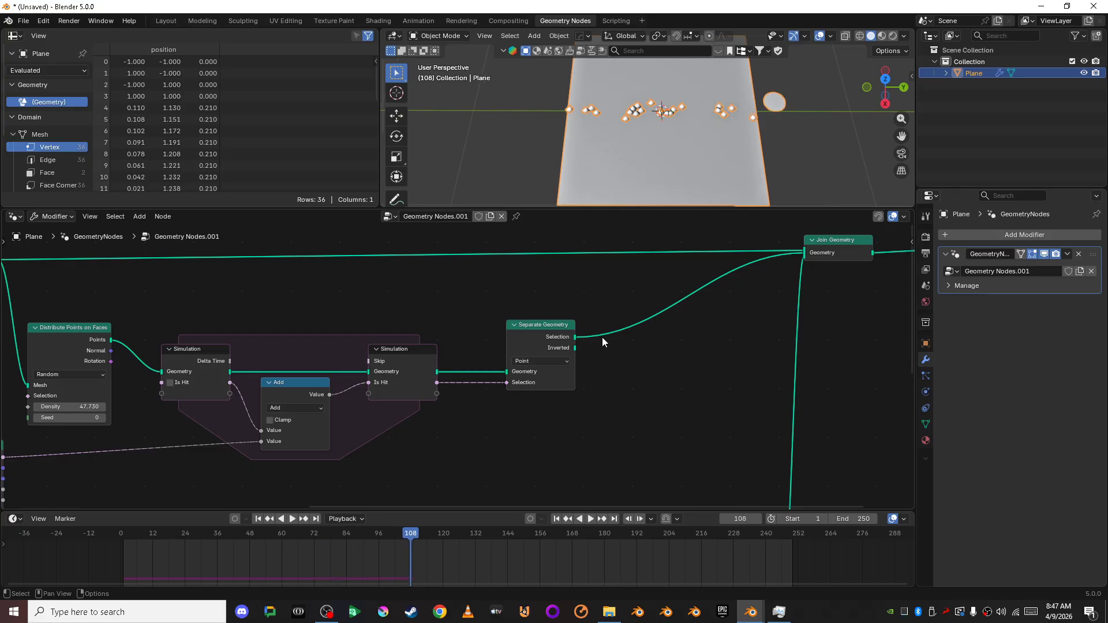
scroll(670, 398, up, 3)
middle_drag(698, 387, 513, 403)
scroll(549, 400, down, 3)
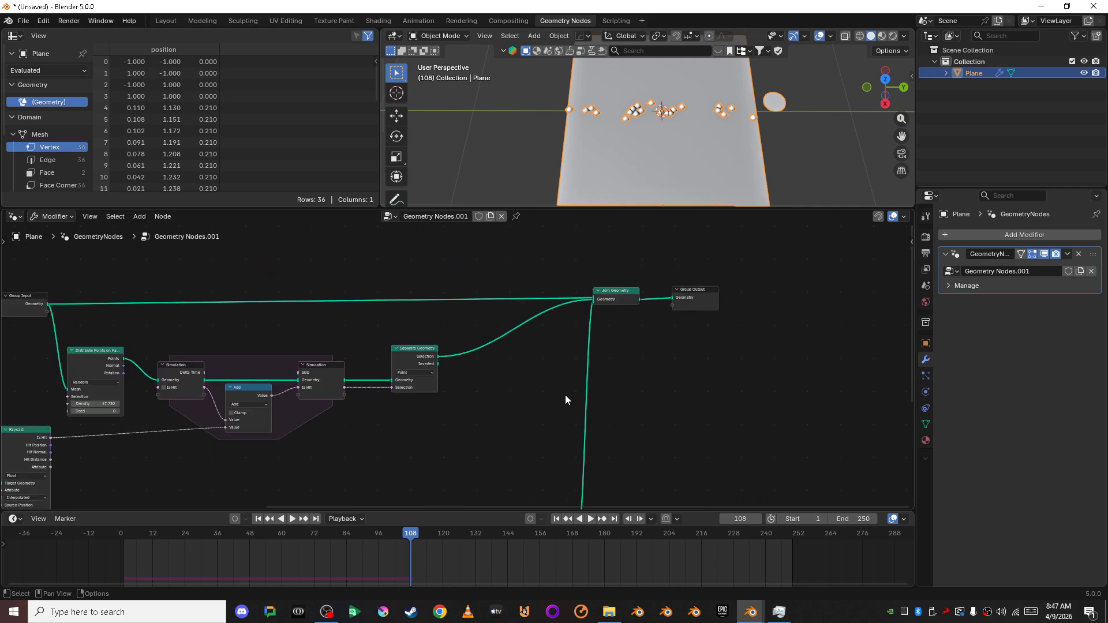
scroll(629, 386, up, 2)
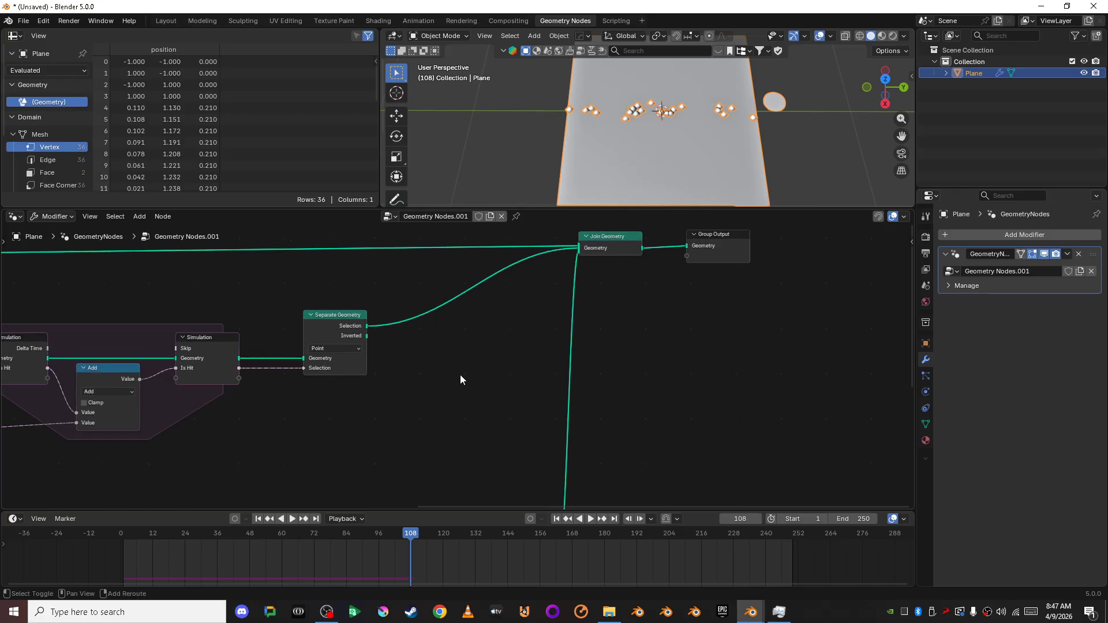
Add an Instance on Points node below the Group Output and place a duplicate of it directly underneath.
key(shift+a)
click(440, 280)
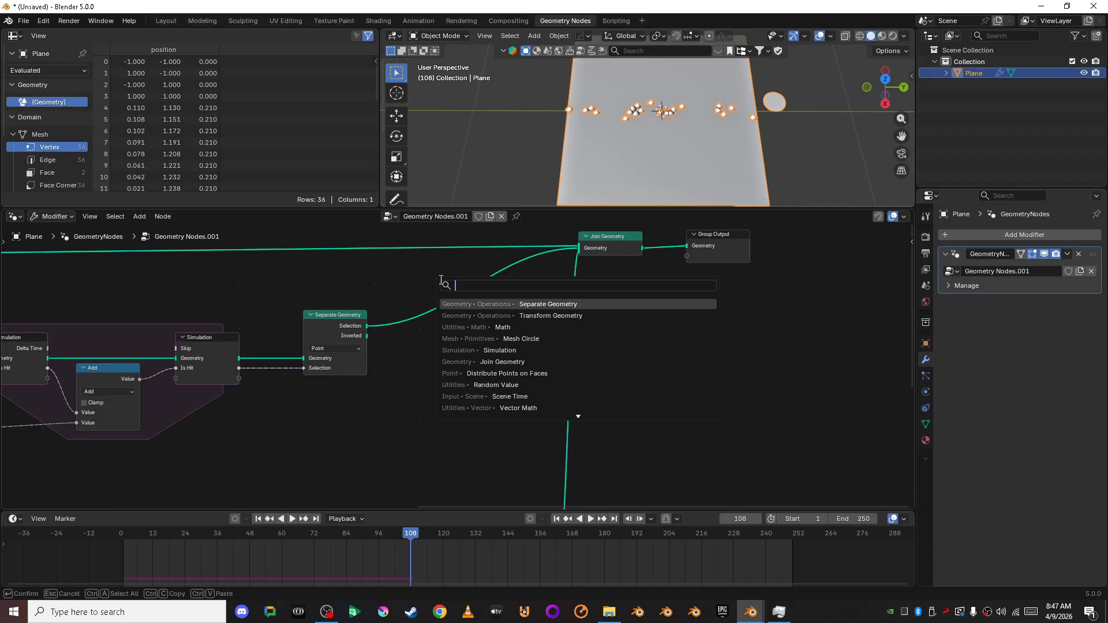
text(instance on p)
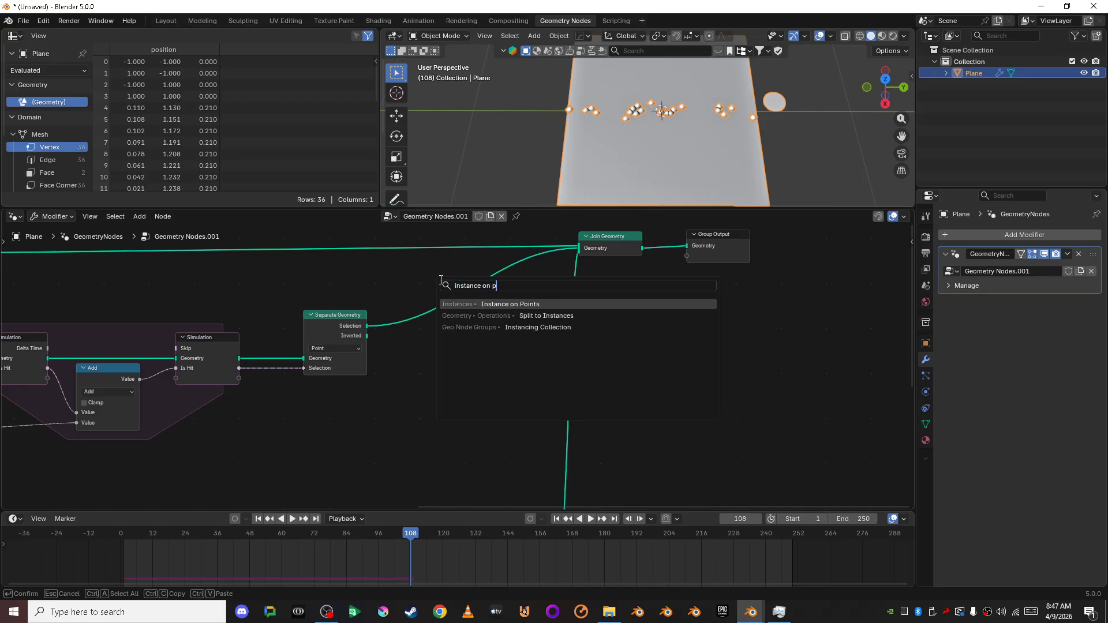
key(Return)
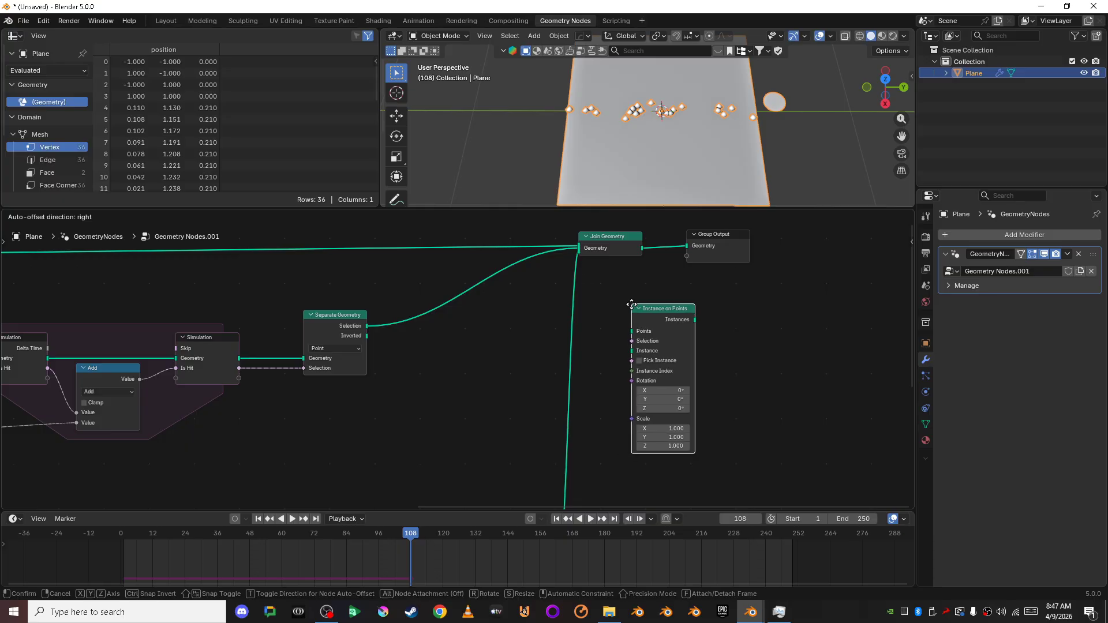
click(652, 294)
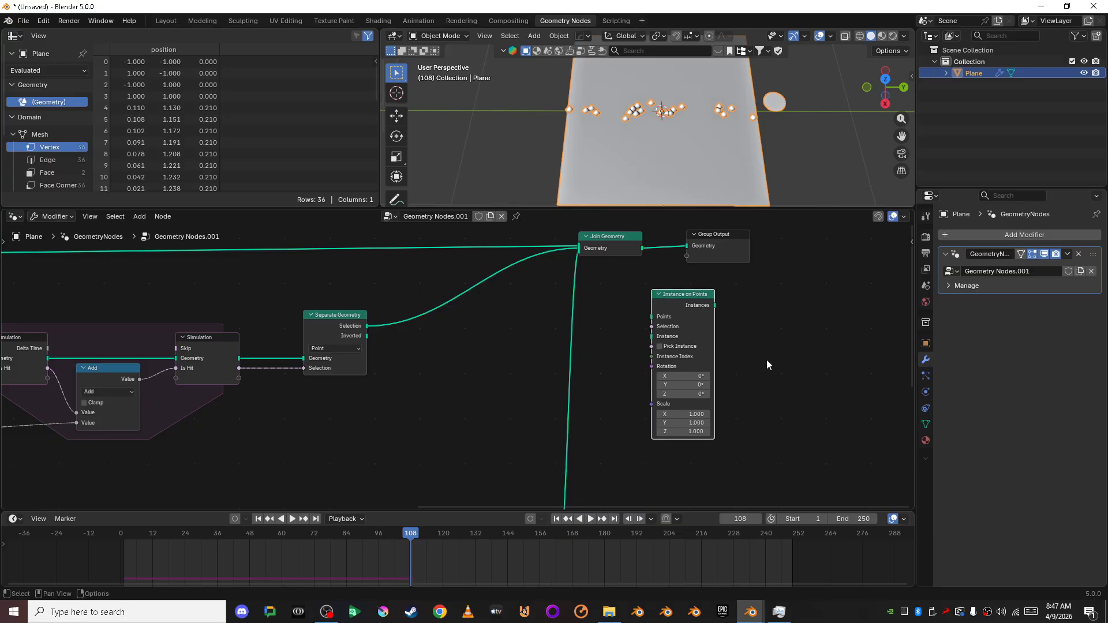
scroll(767, 365, down, 2)
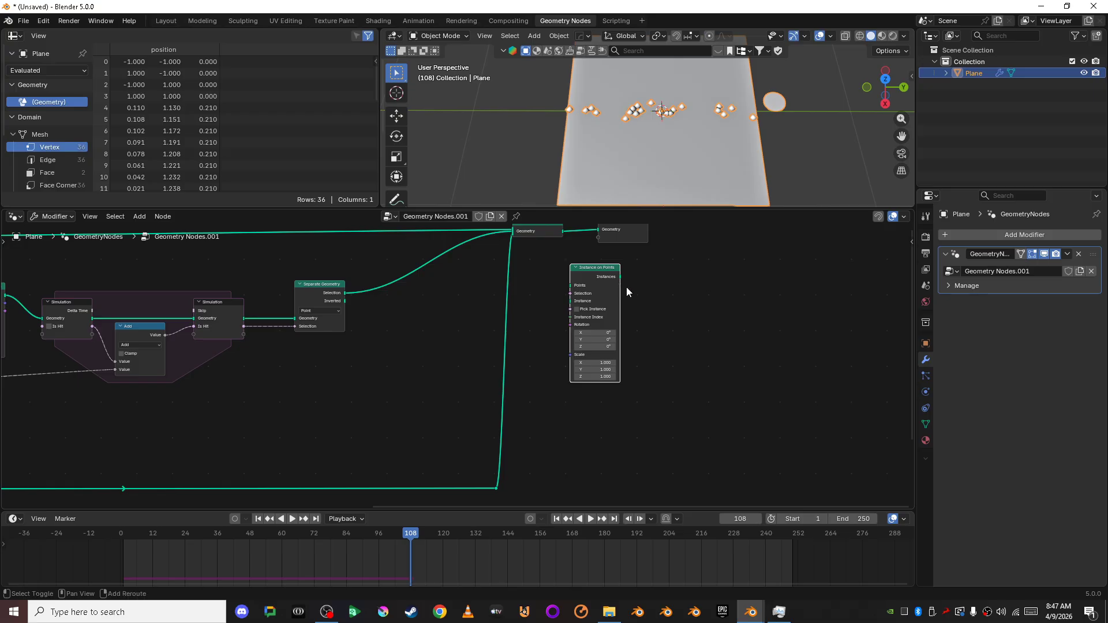
key(shift+d)
click(628, 411)
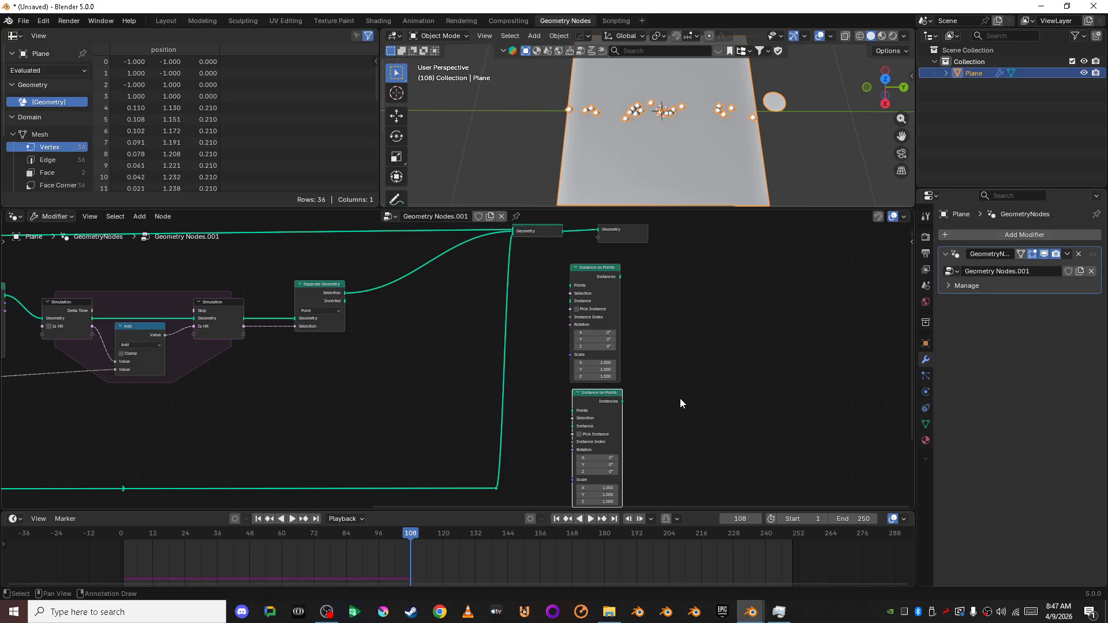
Connect Separate Geometry's Selection output to the Instance input of the upper Instance on Points node.
scroll(483, 334, up, 2)
shift+middle_drag(314, 318, 290, 329)
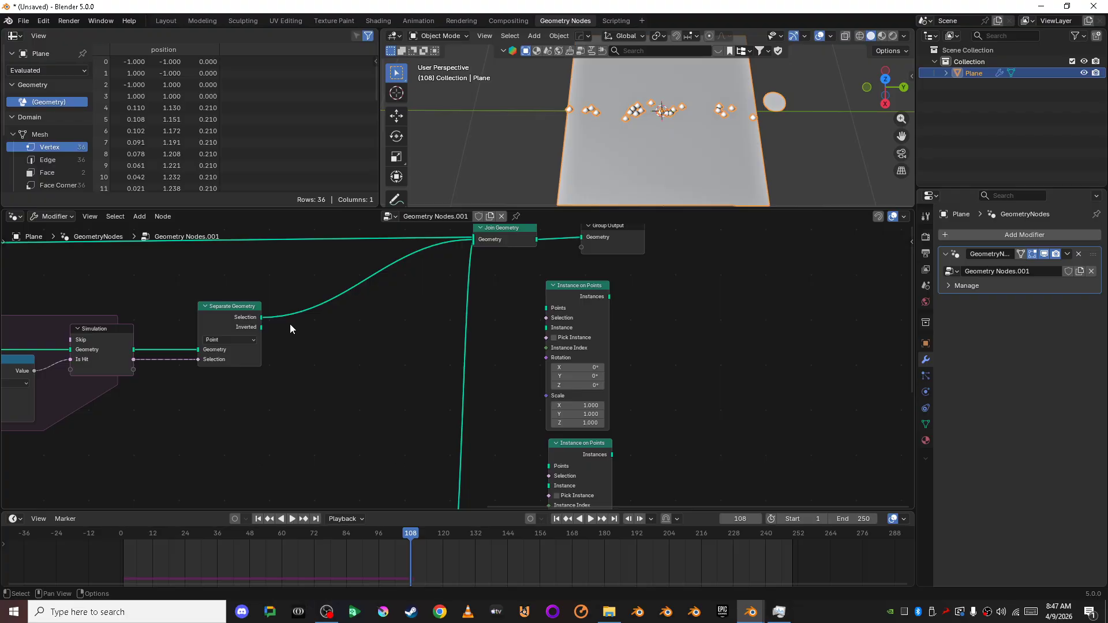
drag(265, 322, 543, 329)
Move Join Geometry and Group Output beyond the Instance on Points nodes and cut the direct link from Separate Geometry to Join Geometry.
scroll(693, 371, down, 2)
shift+middle_drag(667, 372, 476, 421)
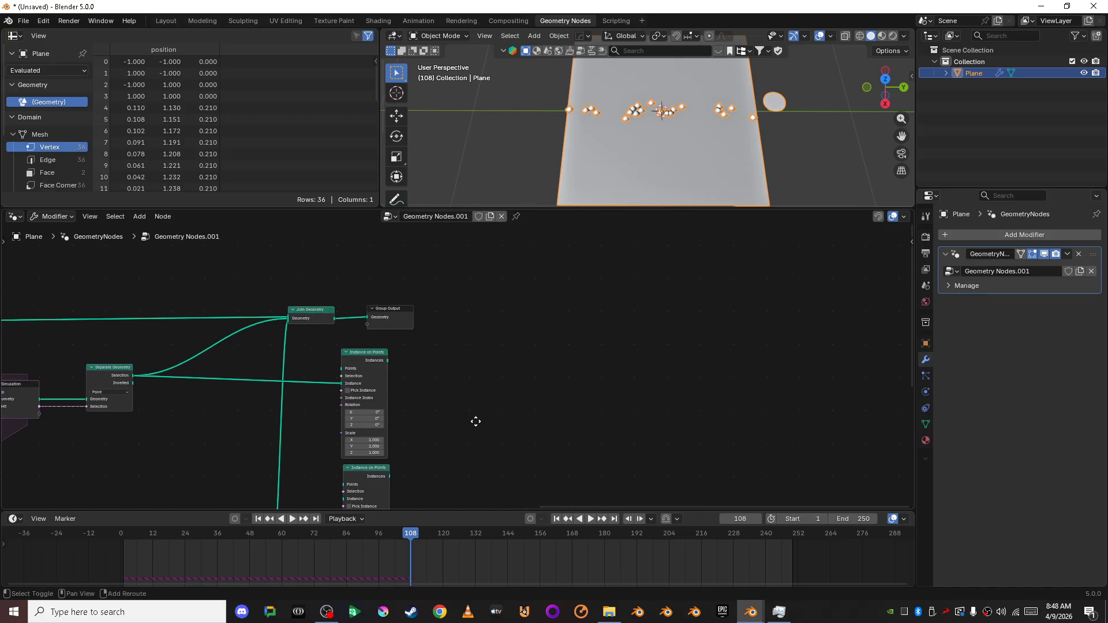
drag(318, 285, 456, 317)
drag(315, 308, 587, 307)
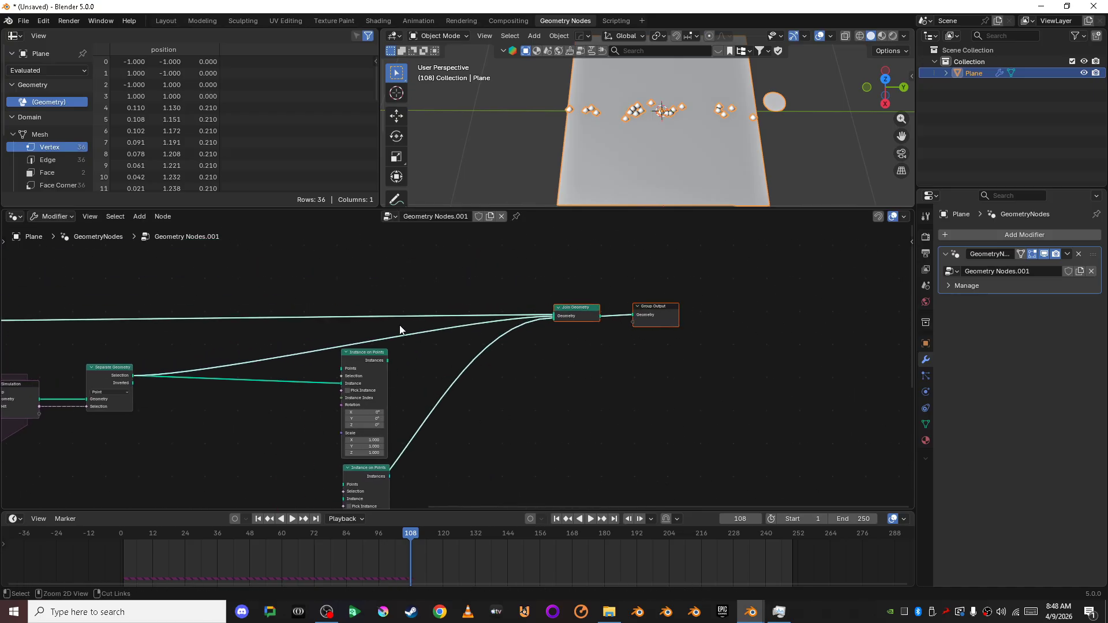
ctrl+right_drag(400, 325, 427, 352)
Move the reroute point of the circle geometry link past the lower Instance on Points node, beneath Join Geometry.
middle_drag(543, 398, 578, 316)
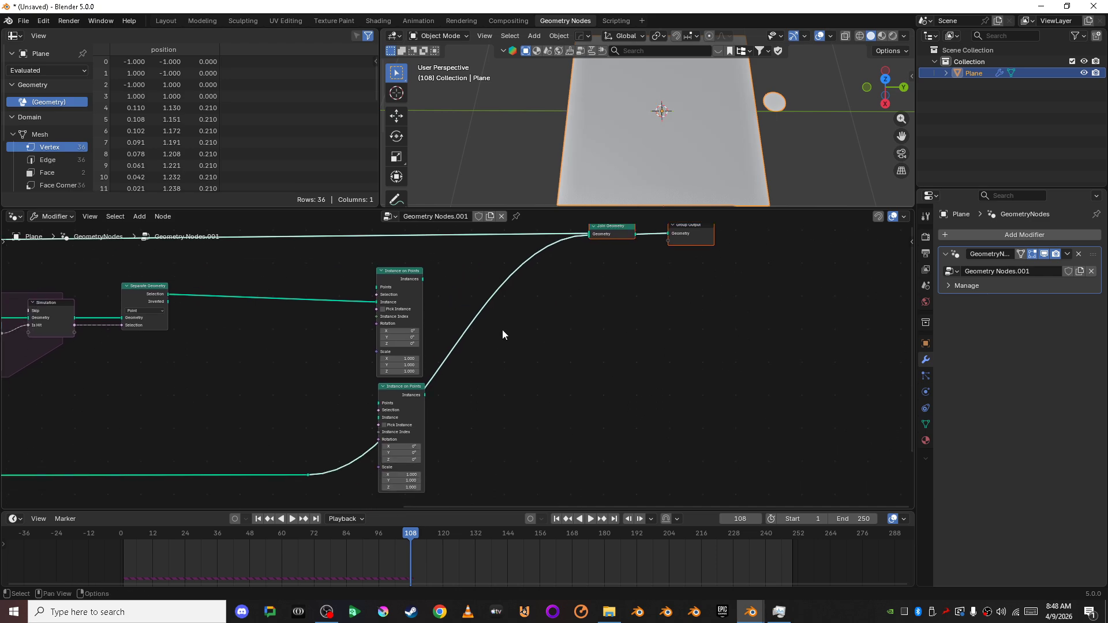
drag(296, 452, 330, 495)
scroll(547, 411, down, 2)
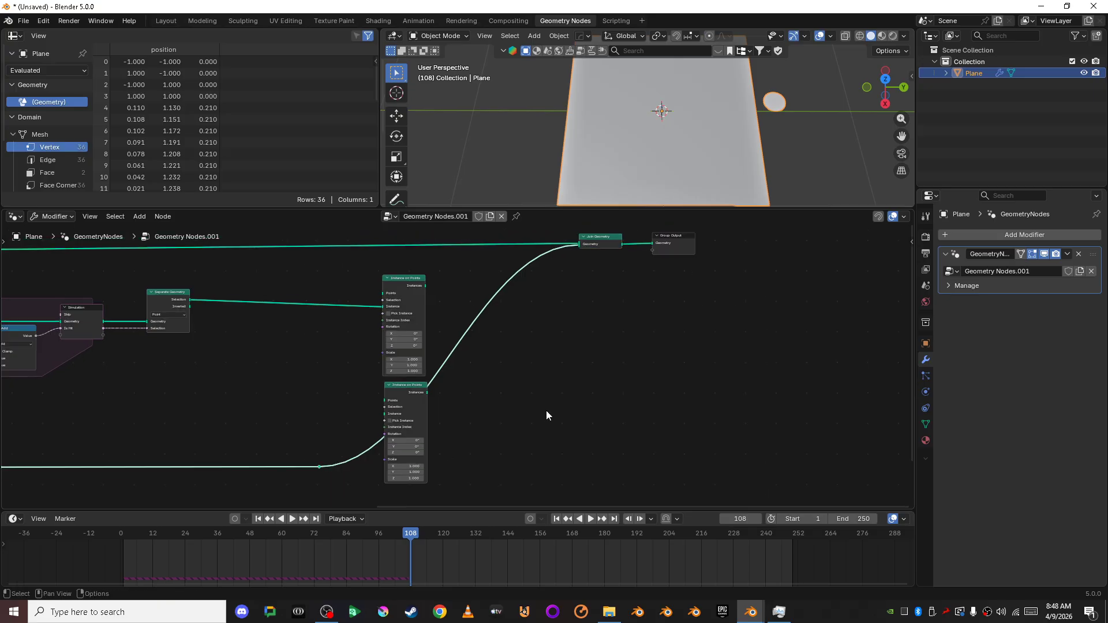
key(g)
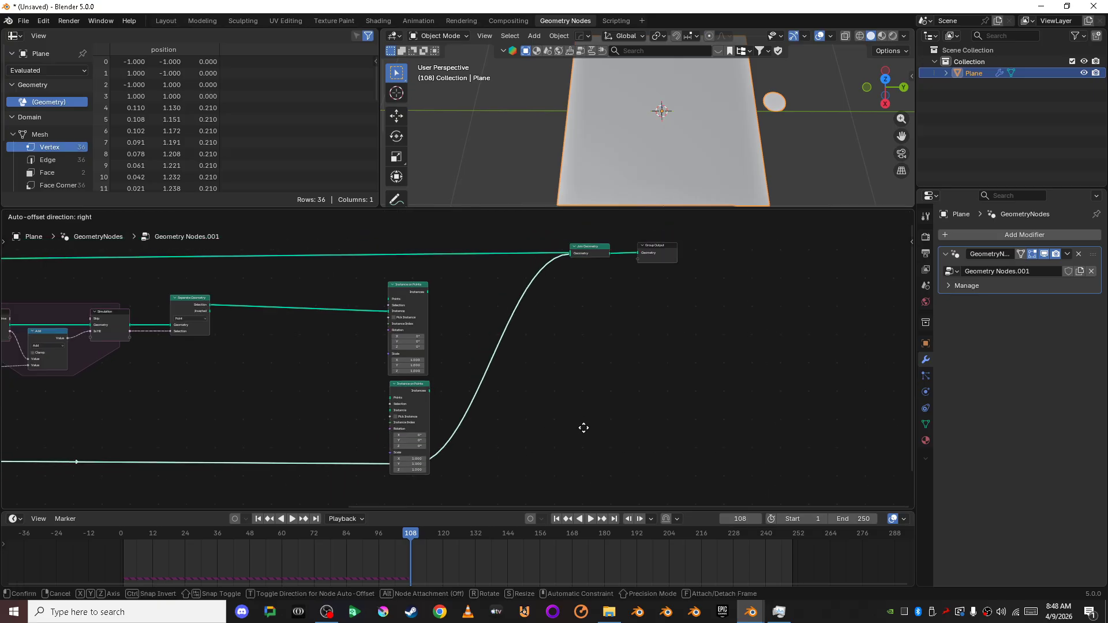
click(751, 420)
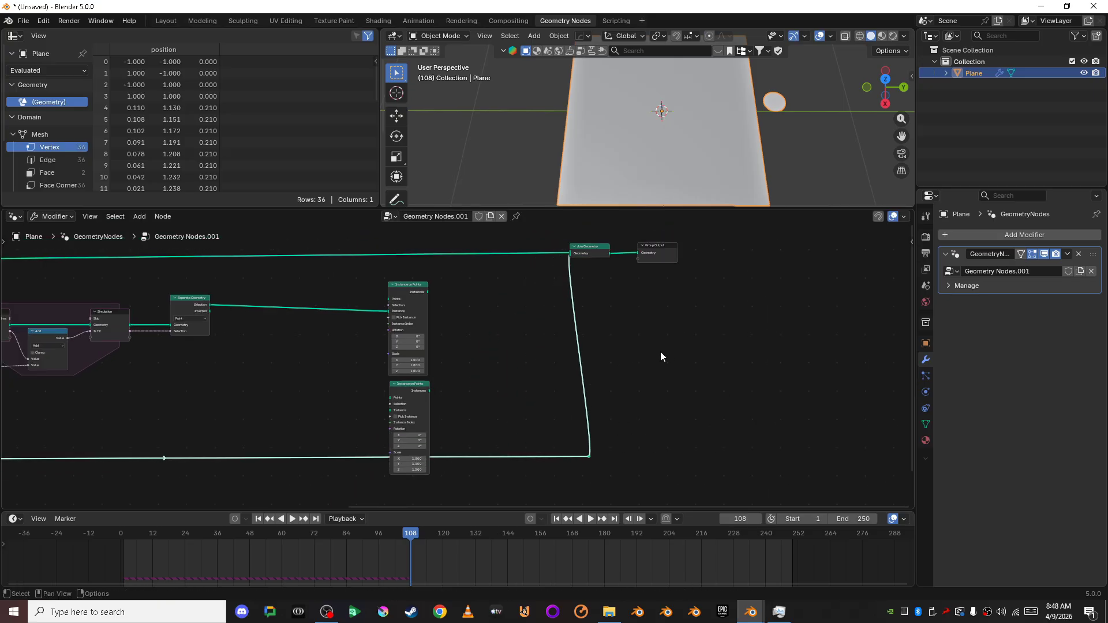
Duplicate the Join Geometry node and connect the Instances outputs of both Instance on Points nodes to the copy.
scroll(491, 347, up, 1)
middle_drag(490, 352, 459, 422)
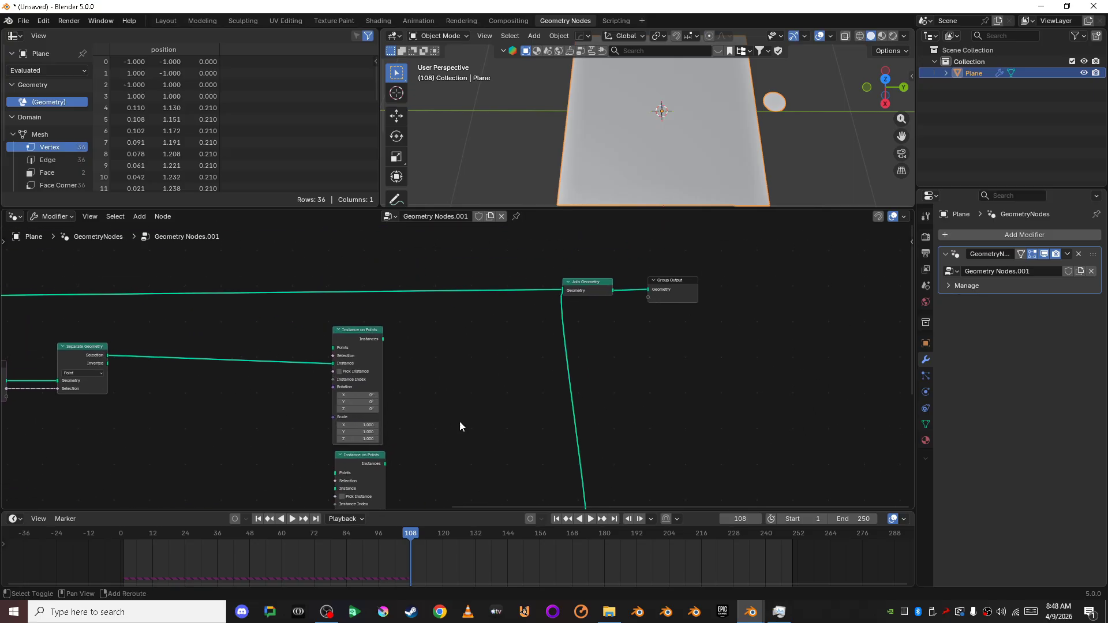
mouse_move(585, 292)
key(shift+d)
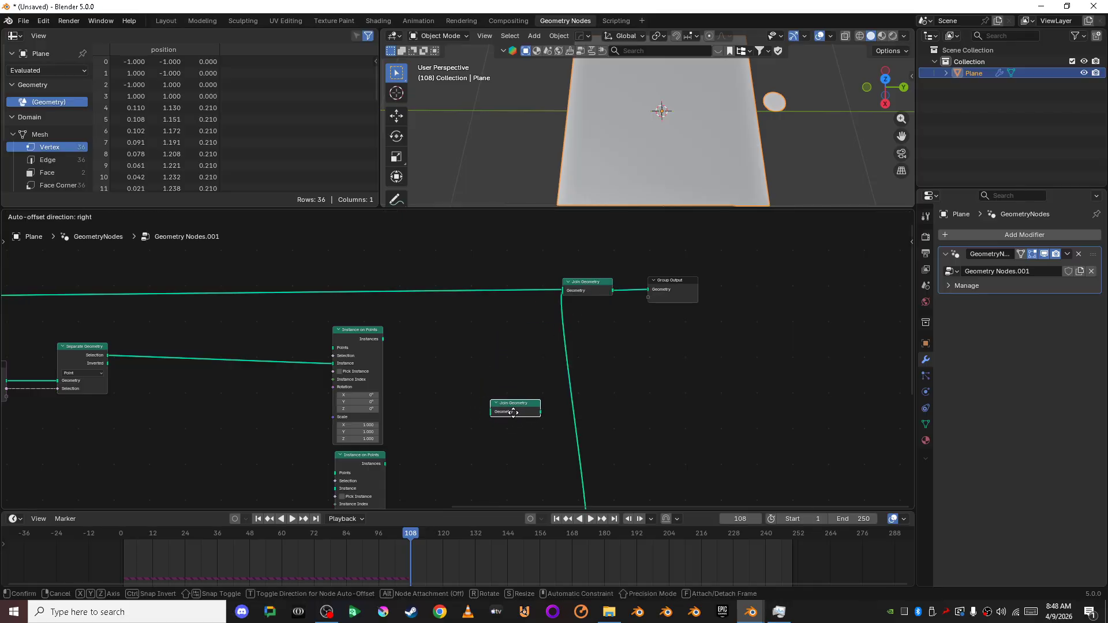
click(514, 412)
scroll(513, 379, down, 1)
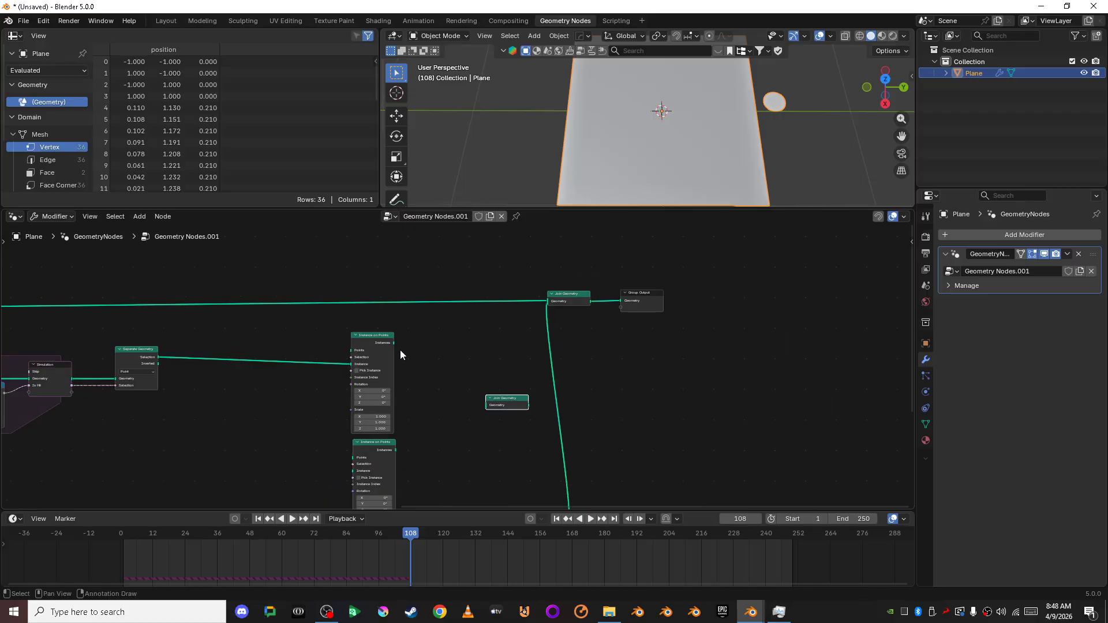
drag(395, 343, 485, 403)
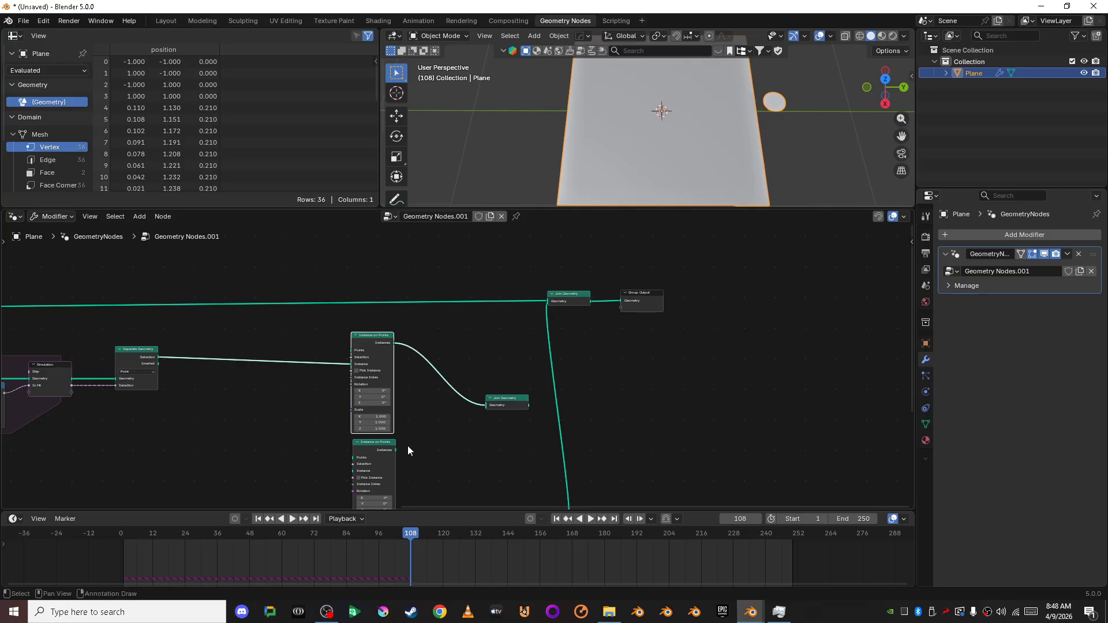
drag(396, 450, 481, 414)
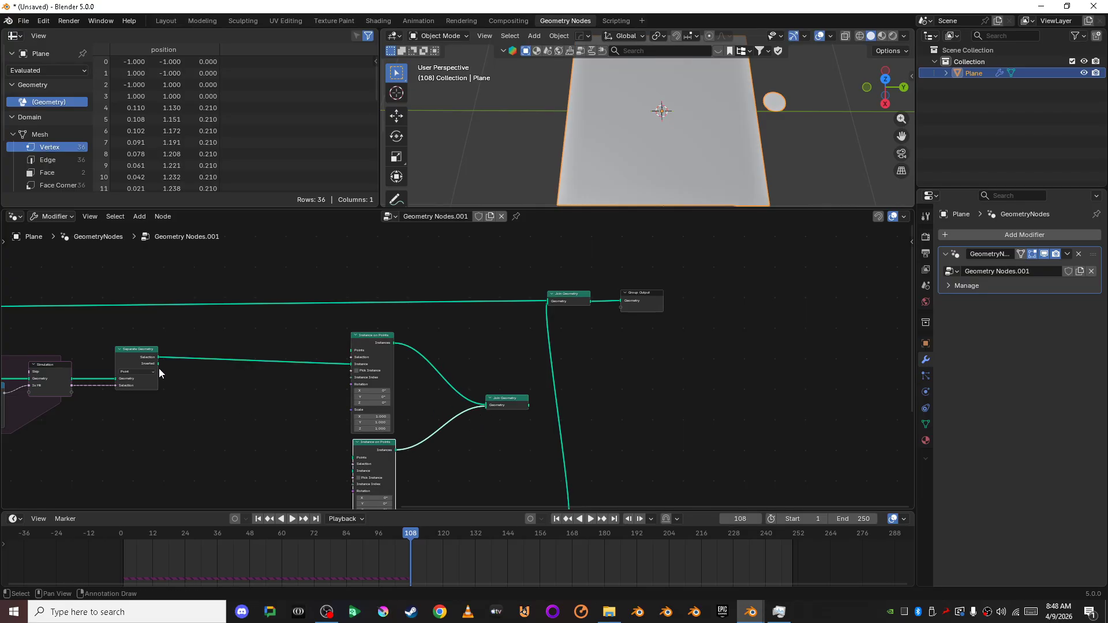
Connect Separate Geometry's Inverted output to the lower Instance on Points node's Points, and link the new Join Geometry to the final one.
drag(158, 364, 353, 458)
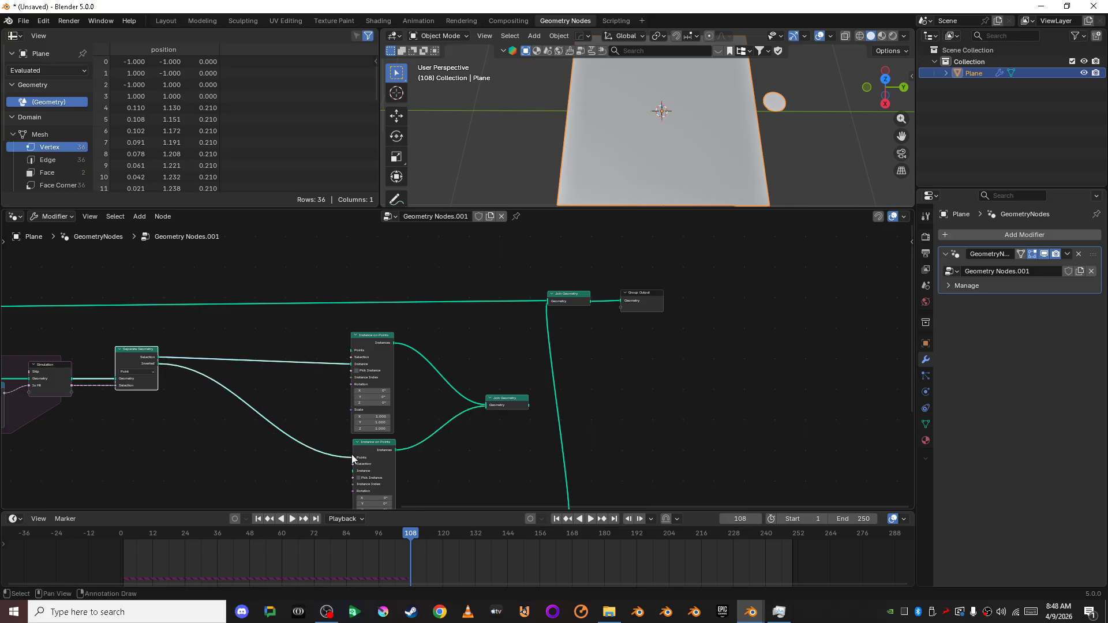
click(455, 455)
middle_drag(490, 437, 417, 434)
drag(484, 258, 599, 345)
drag(508, 299, 722, 302)
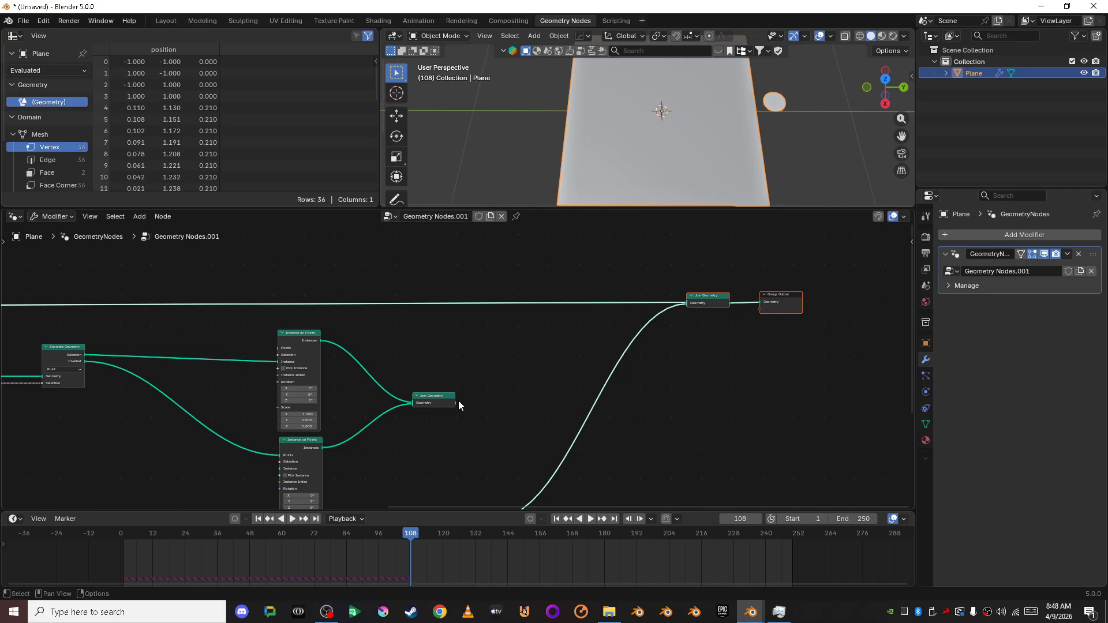
drag(456, 403, 686, 305)
click(504, 431)
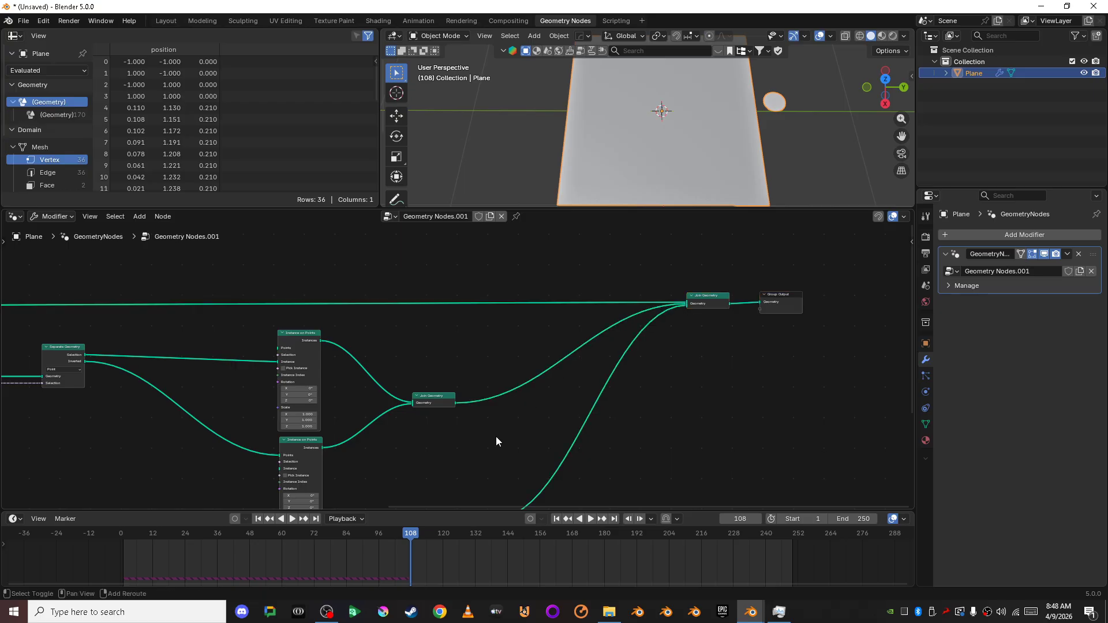
Examine the node tree from the Raycast node through the simulation zone to Separate Geometry.
shift+middle_drag(497, 436, 677, 363)
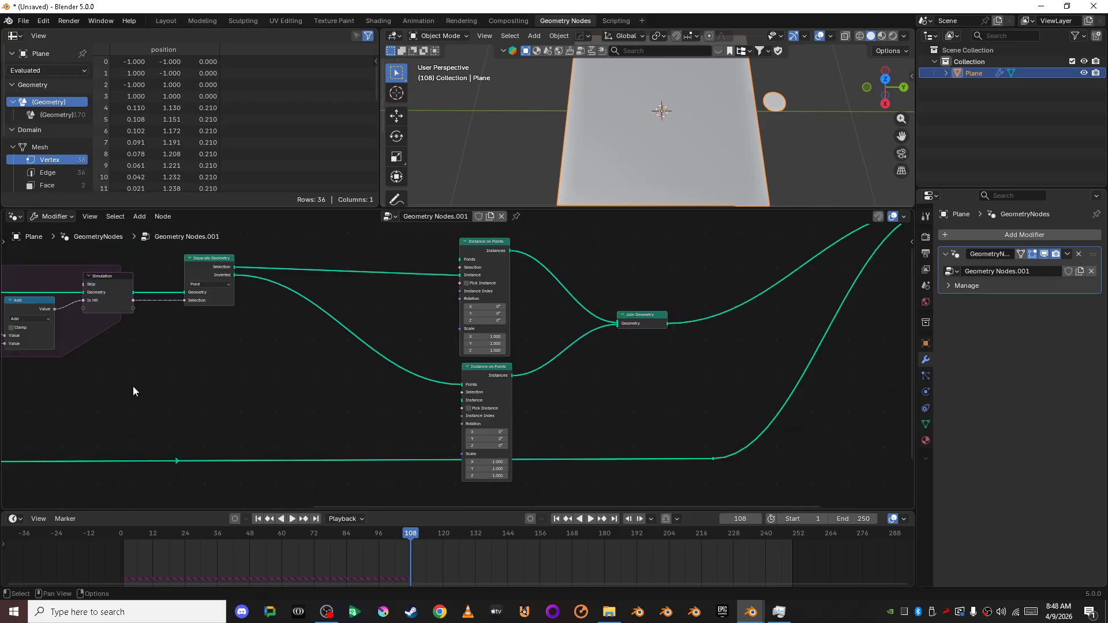
shift+middle_drag(136, 389, 664, 391)
scroll(643, 397, down, 4)
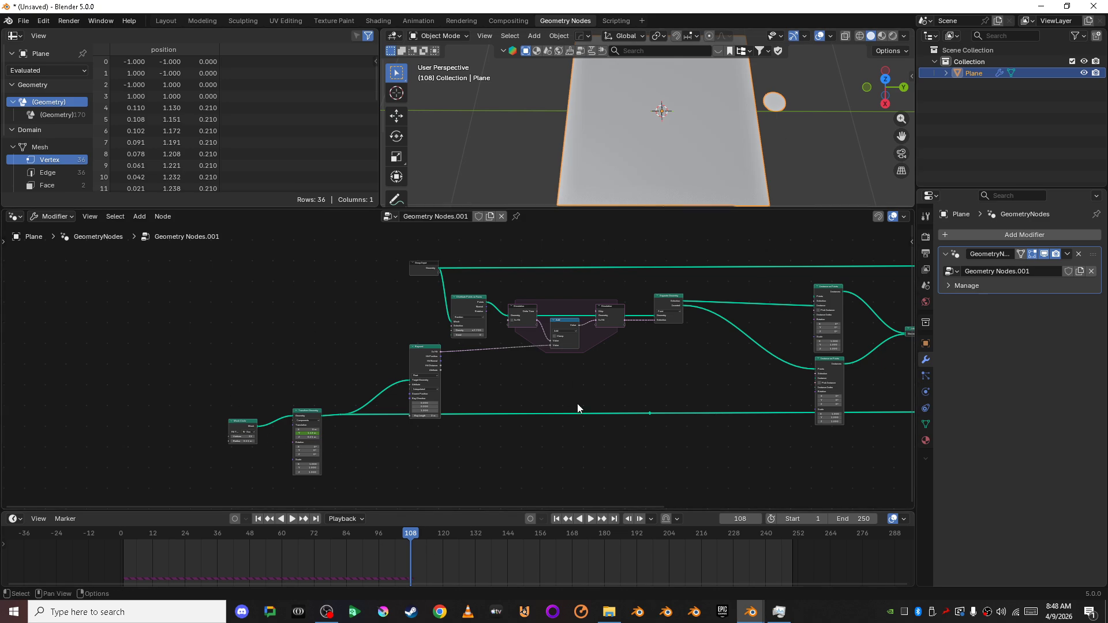
shift+middle_drag(576, 408, 509, 447)
scroll(357, 398, up, 4)
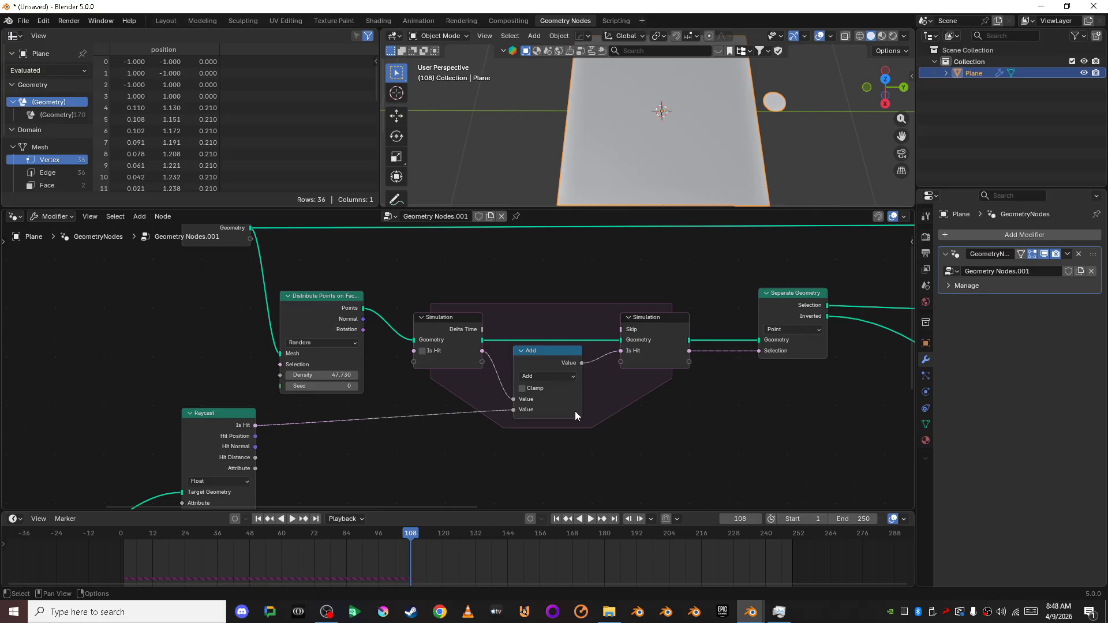
shift+middle_drag(338, 434, 225, 372)
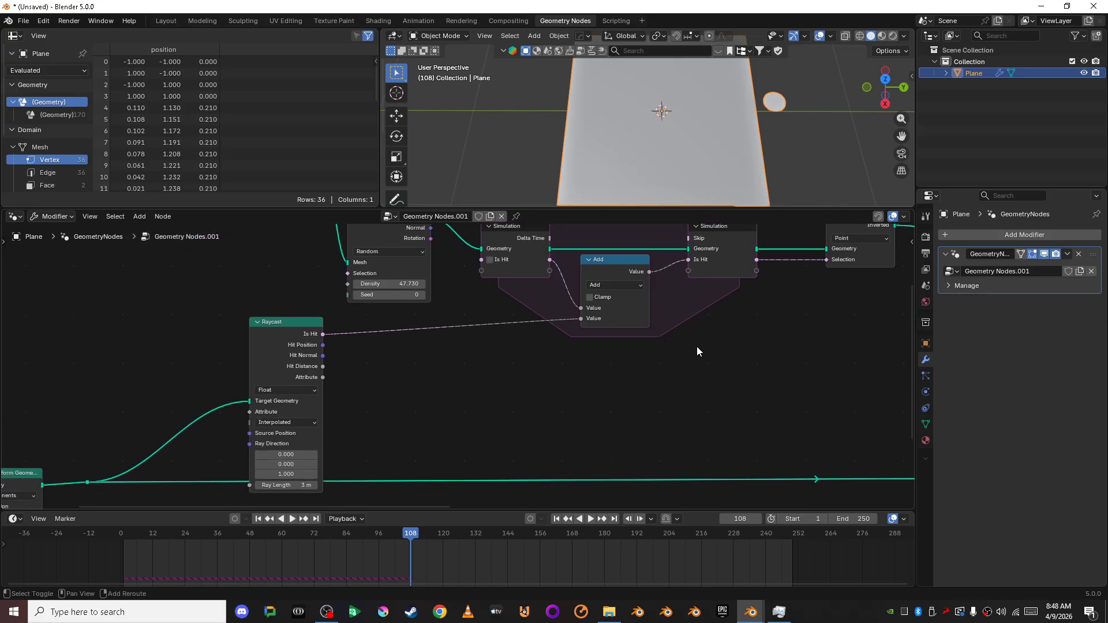
shift+middle_drag(697, 347, 617, 431)
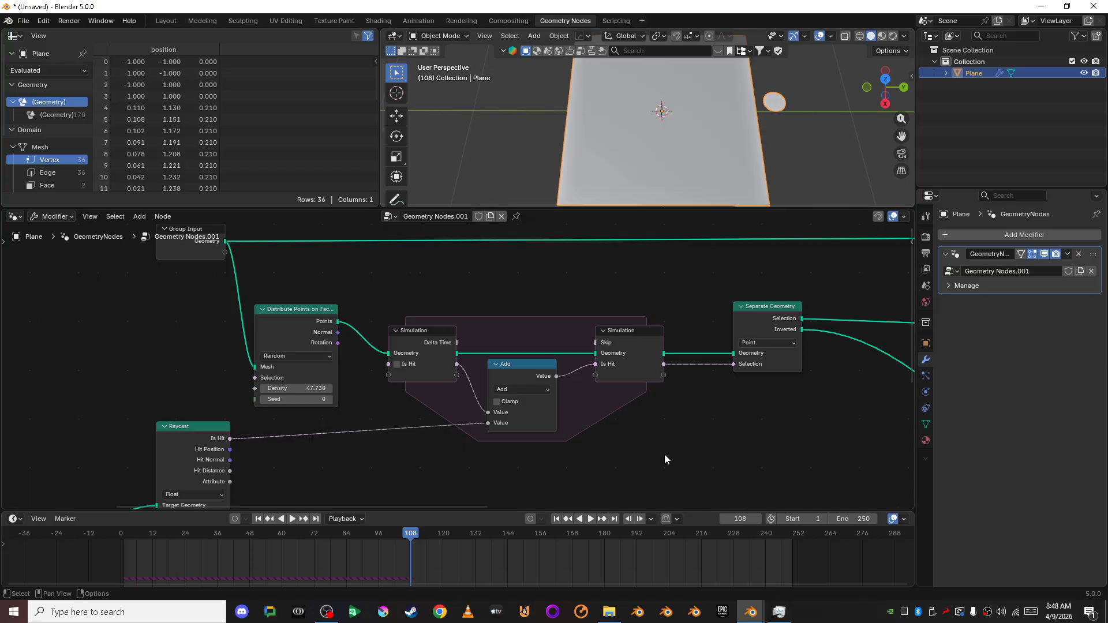
scroll(665, 455, up, 1)
shift+middle_drag(665, 455, 521, 458)
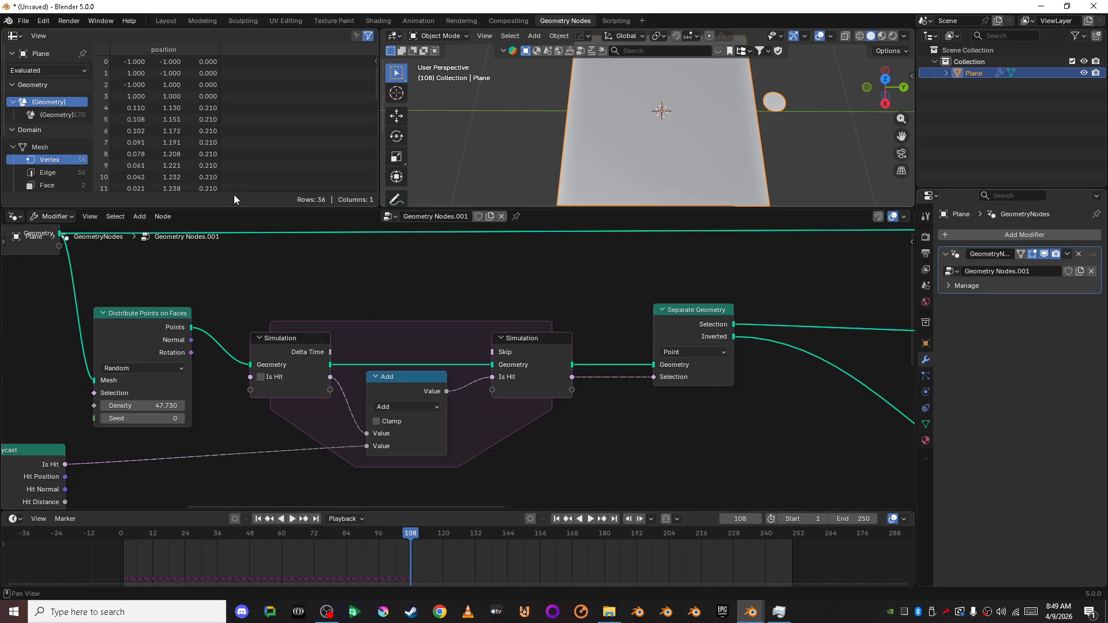
Attach a Viewer node to the Geometry output of the simulation zone.
scroll(57, 171, down, 2)
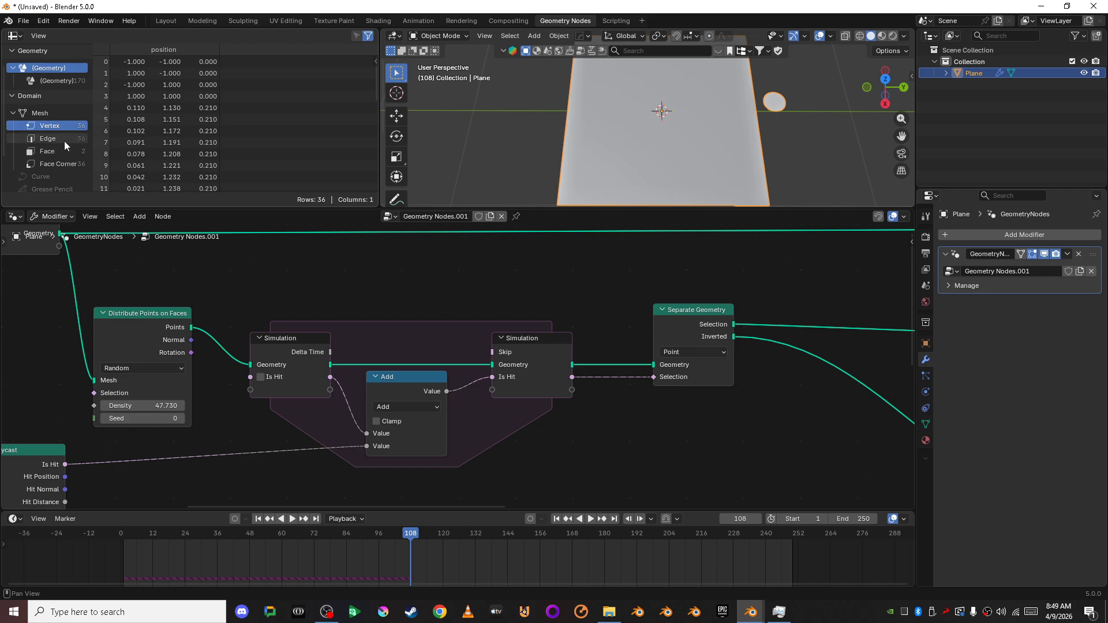
scroll(64, 141, down, 2)
click(676, 313)
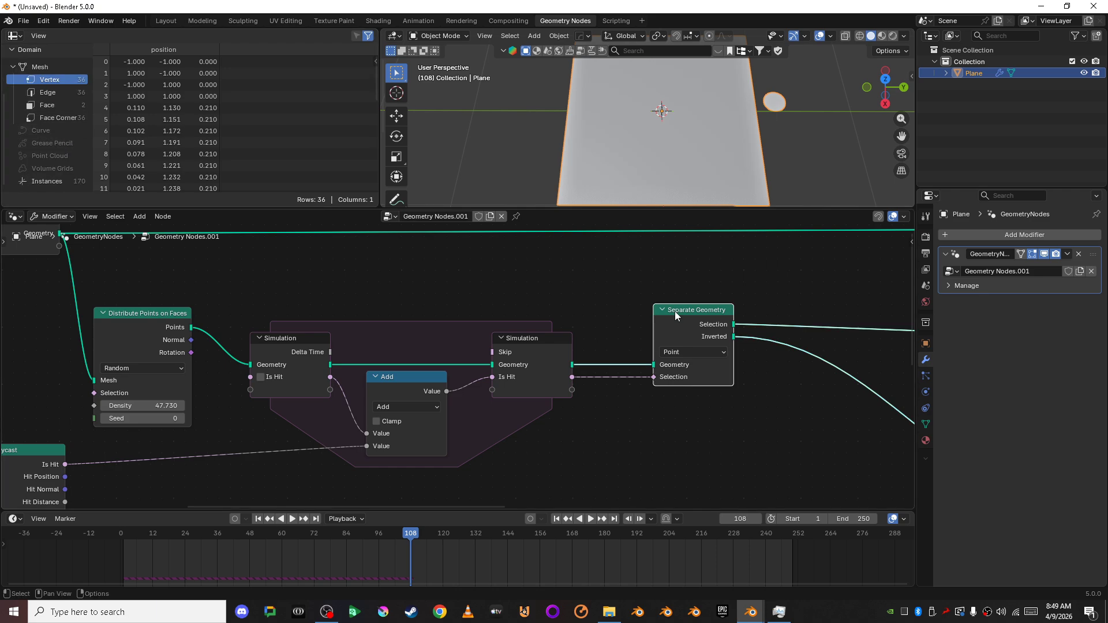
click(546, 348)
ctrl+shift+click(546, 349)
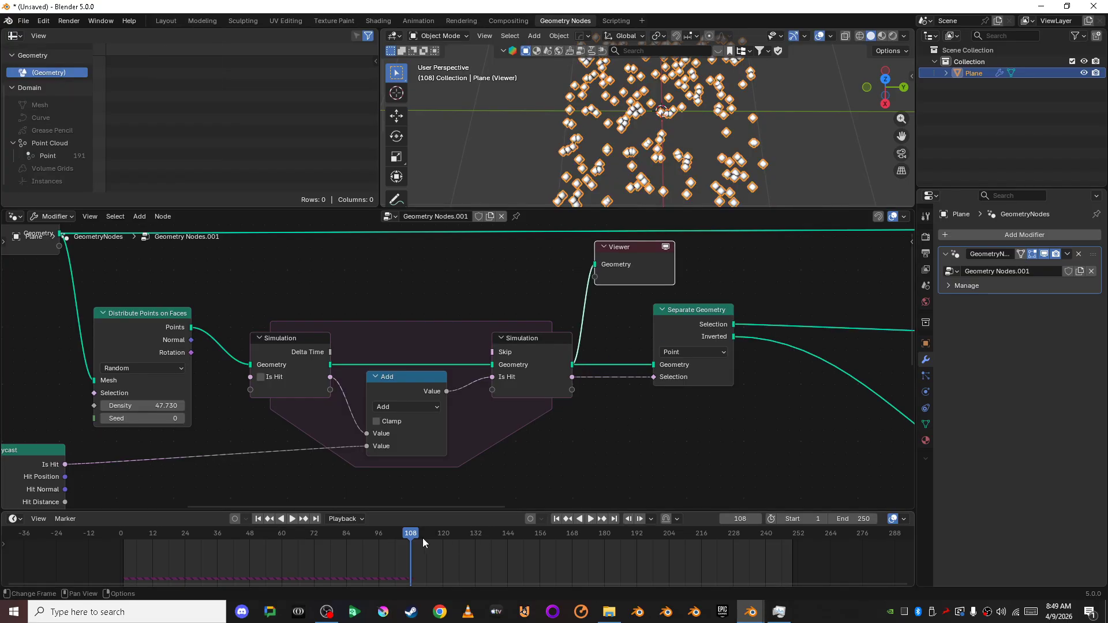
Move the playhead to frame 52 and examine the viewed point cloud's point attributes in the spreadsheet alongside the simulation nodes.
drag(423, 538, 261, 534)
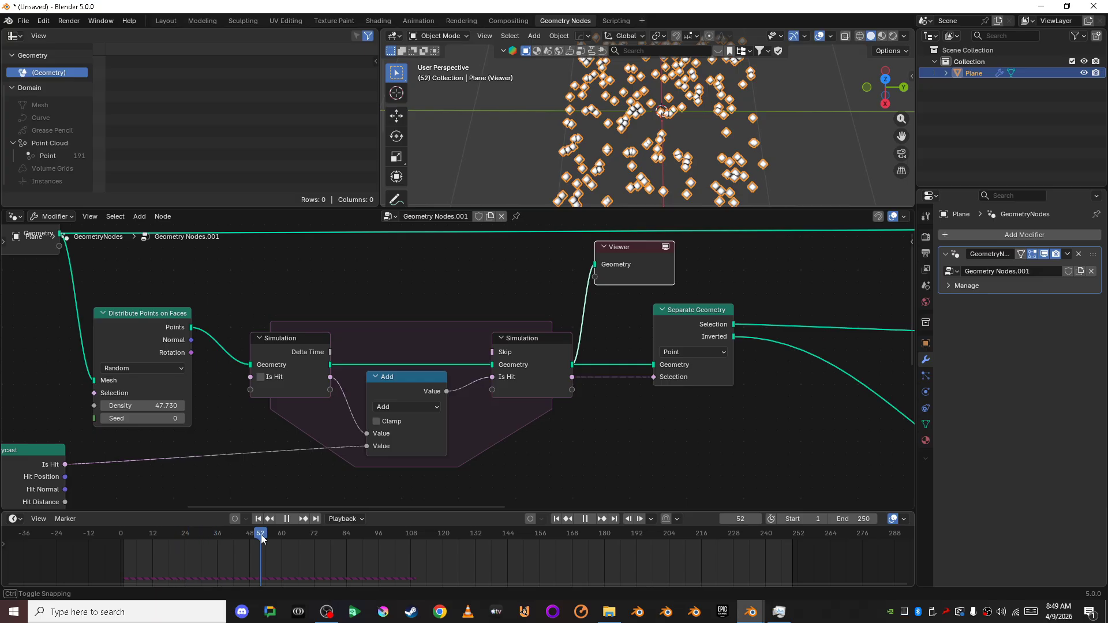
click(49, 156)
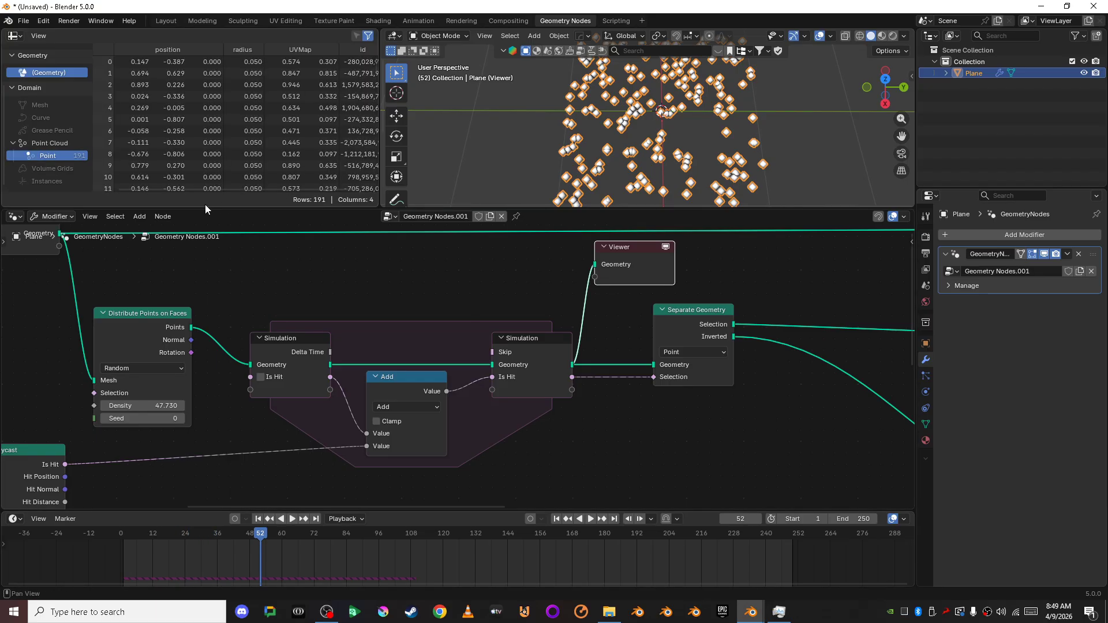
scroll(155, 126, right, 1)
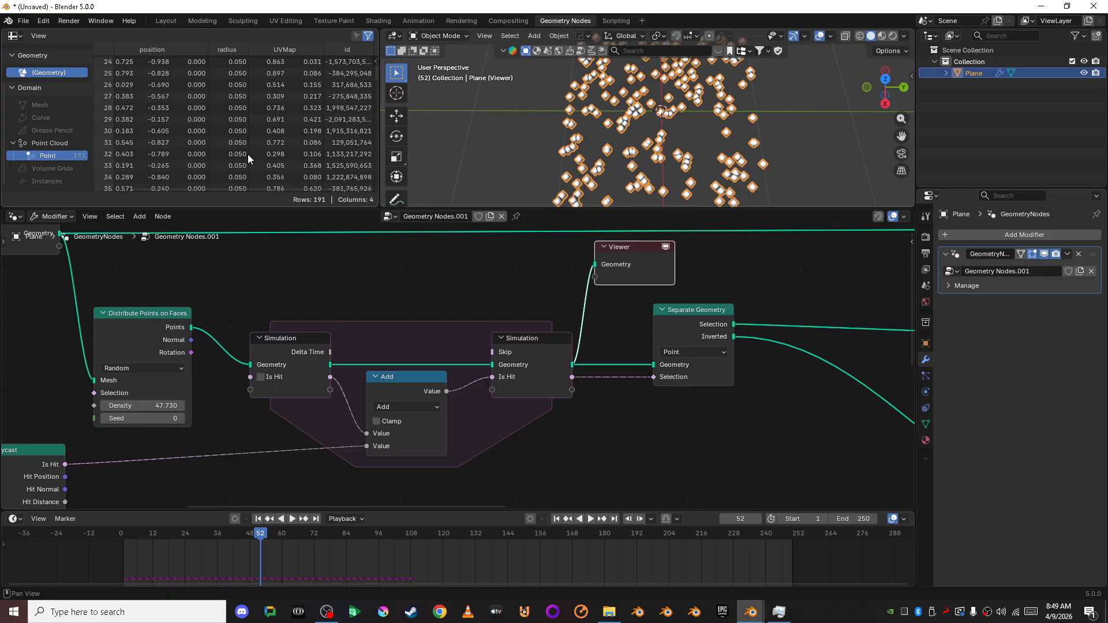
click(654, 425)
scroll(641, 434, down, 7)
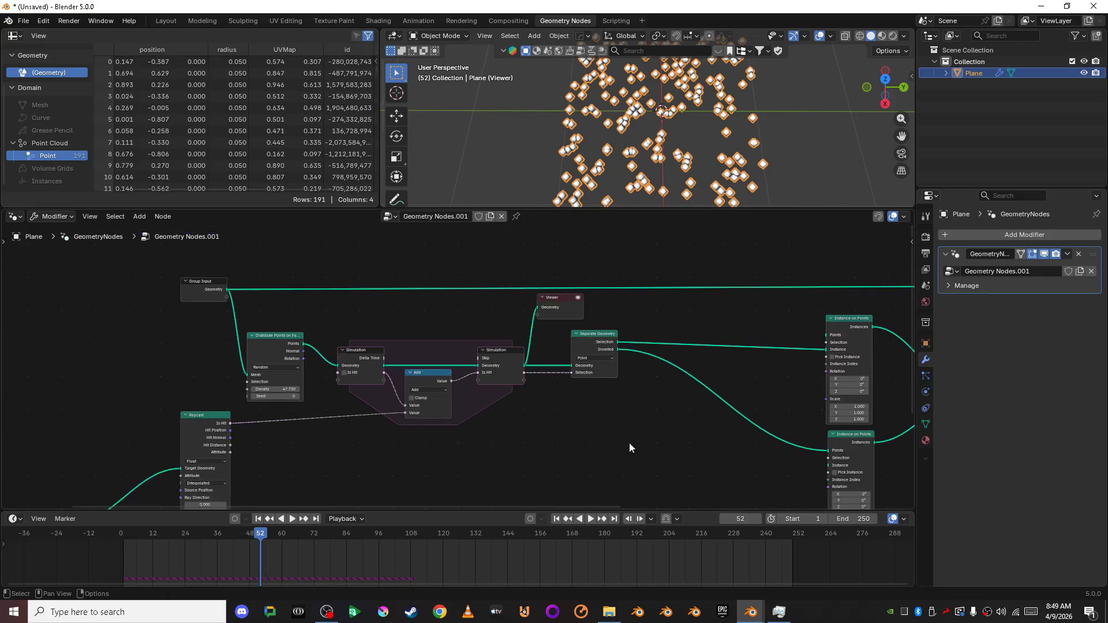
scroll(569, 451, up, 5)
shift+middle_drag(530, 456, 433, 450)
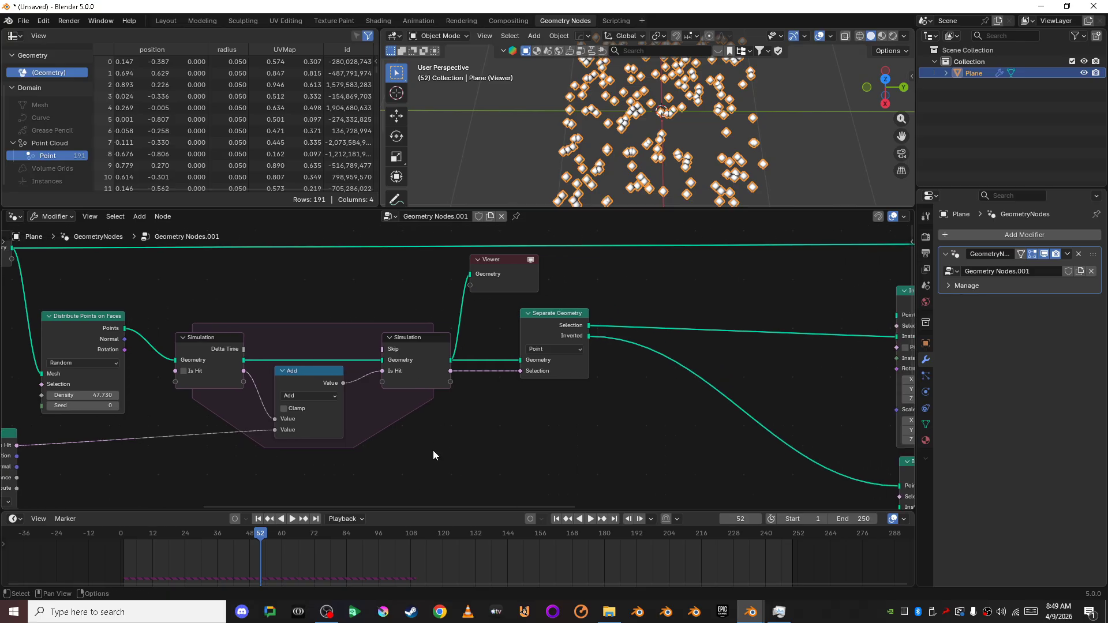
Move the Separate Geometry node farther from the simulation zone to make room between them.
drag(546, 336, 698, 323)
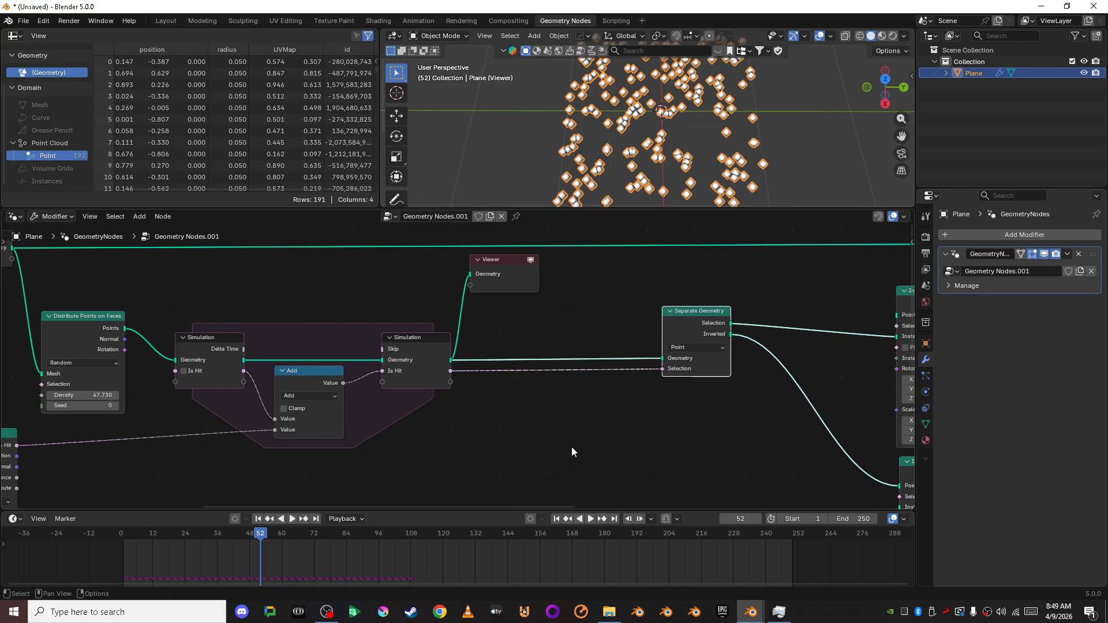
click(572, 447)
key(shift+a)
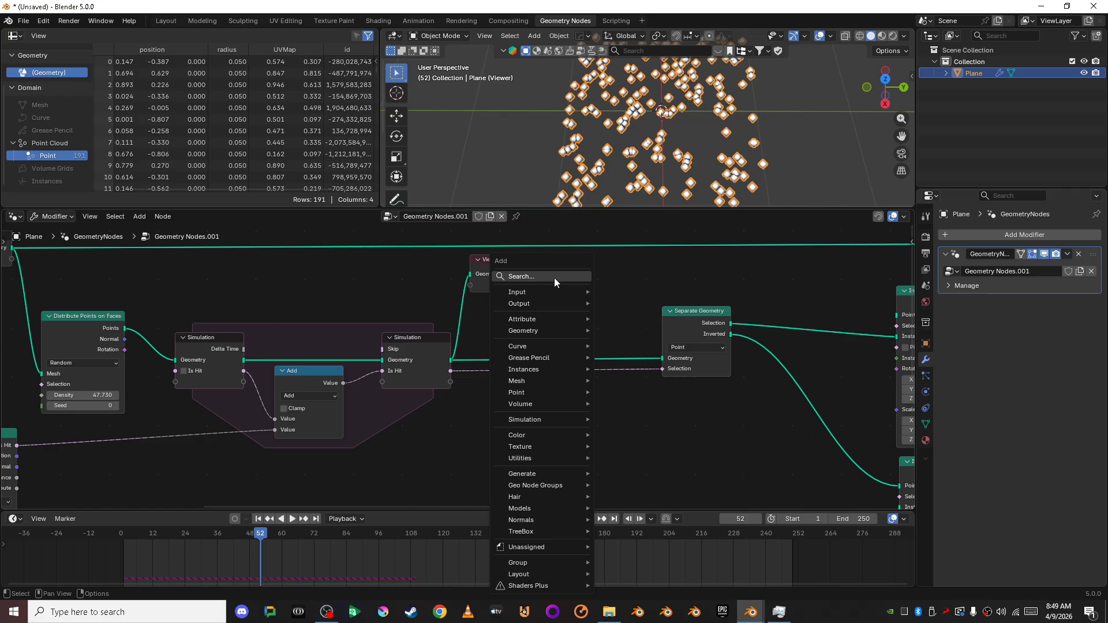
click(554, 278)
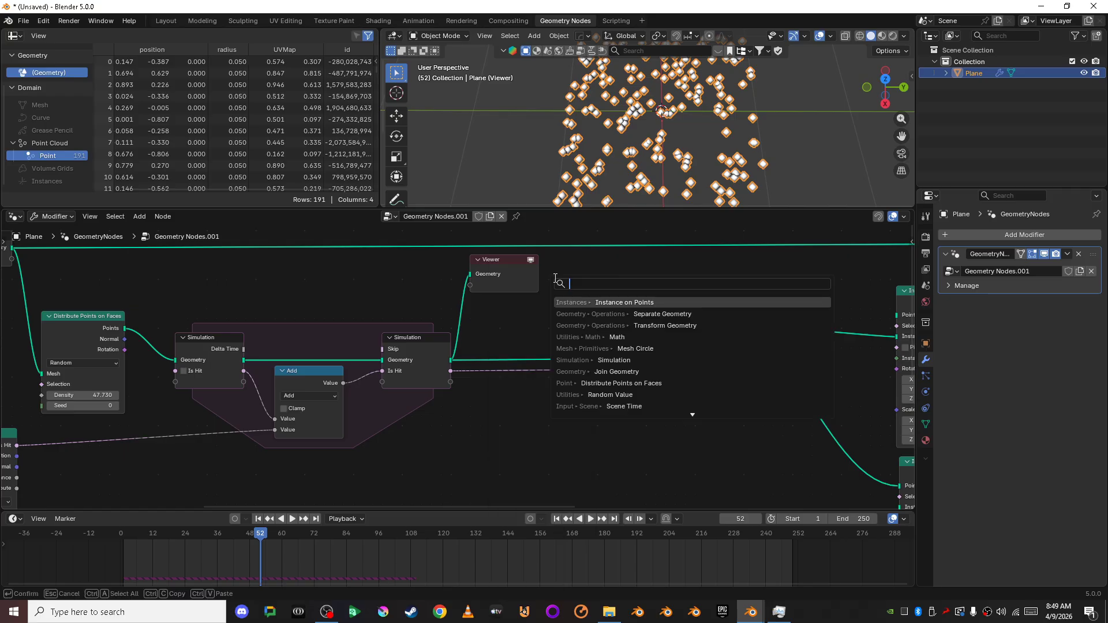
text(named a)
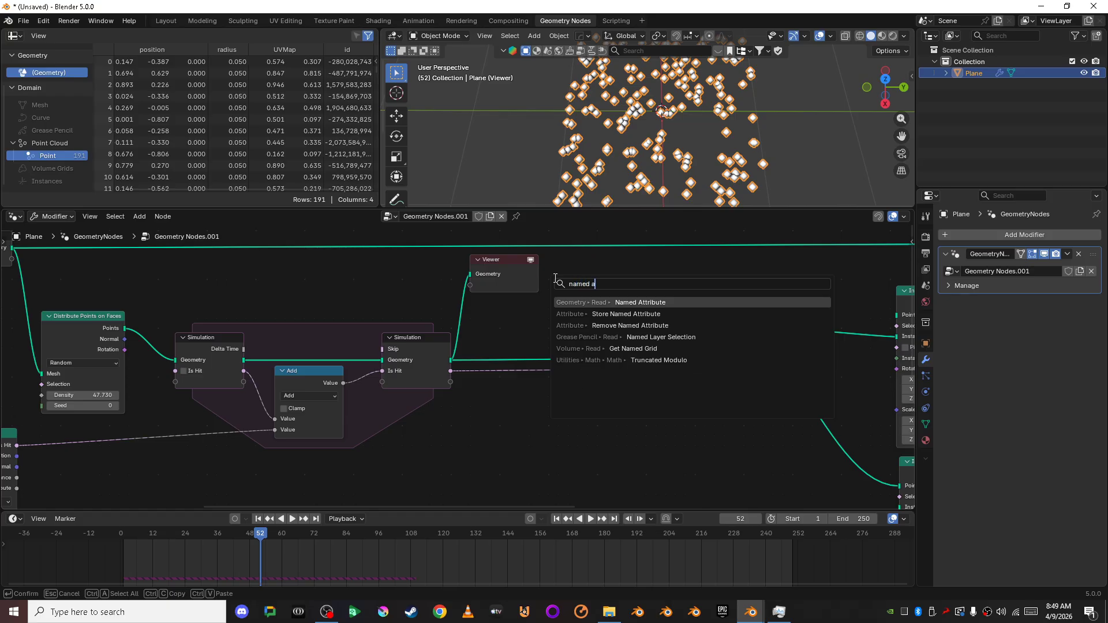
text(ttrib)
key(Return)
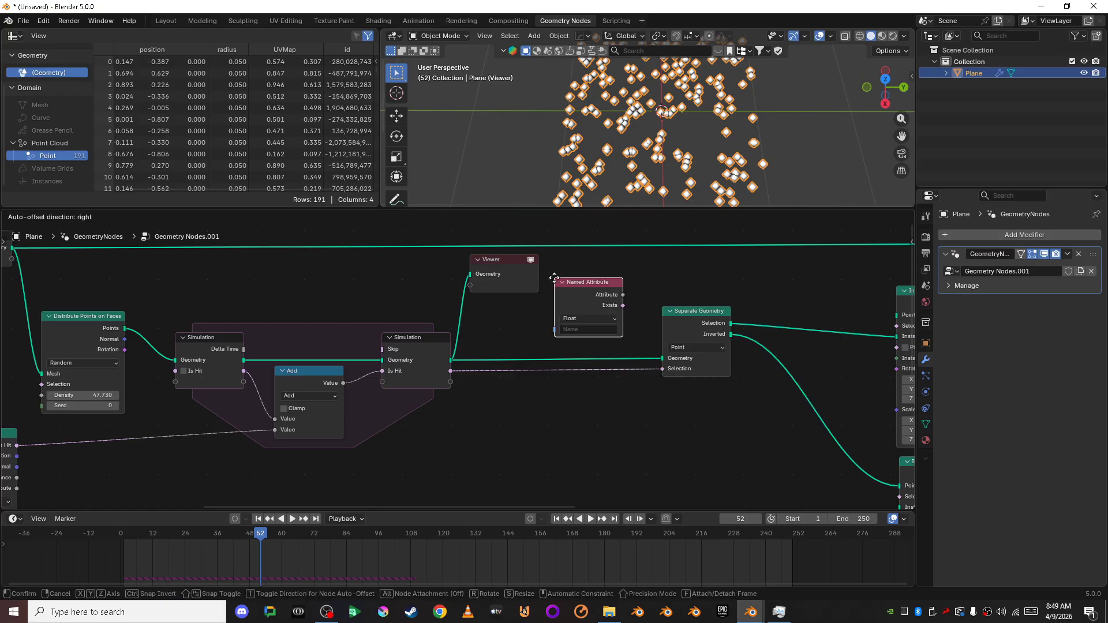
click(554, 278)
key(x)
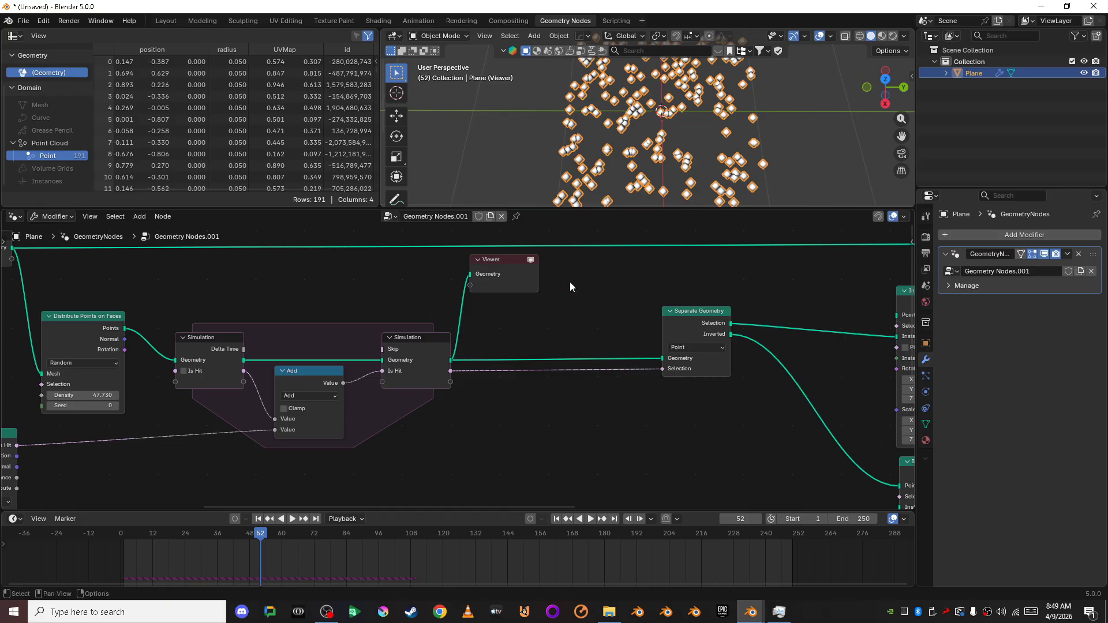
Insert a Store Named Attribute node on the geometry link between the simulation zone and Separate Geometry, placing it above the Is Hit link.
key(shift+a)
click(570, 282)
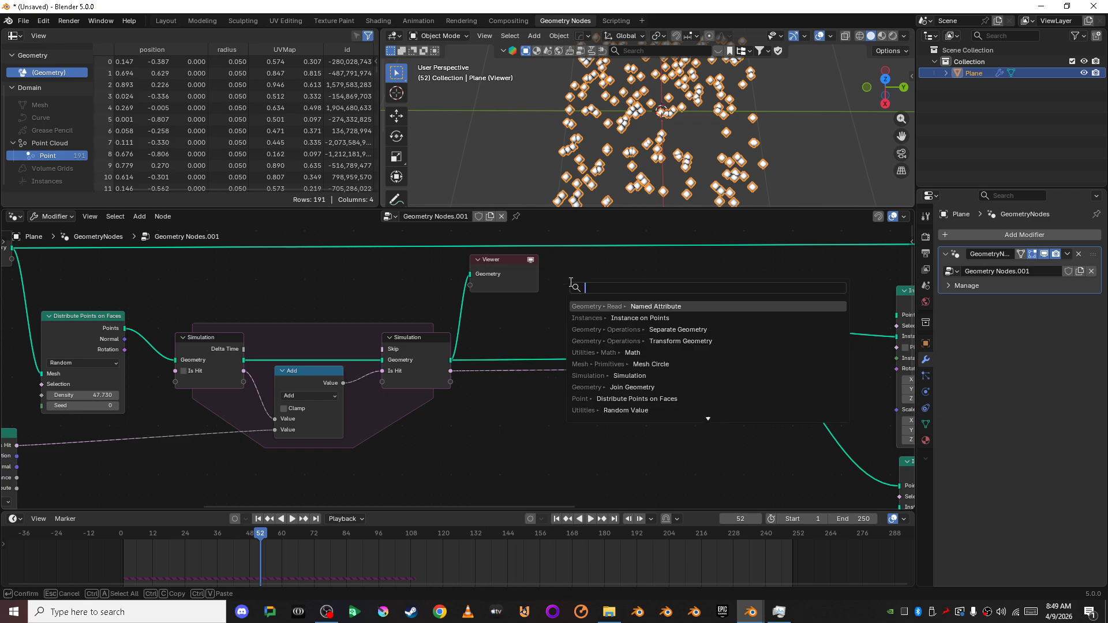
text(store)
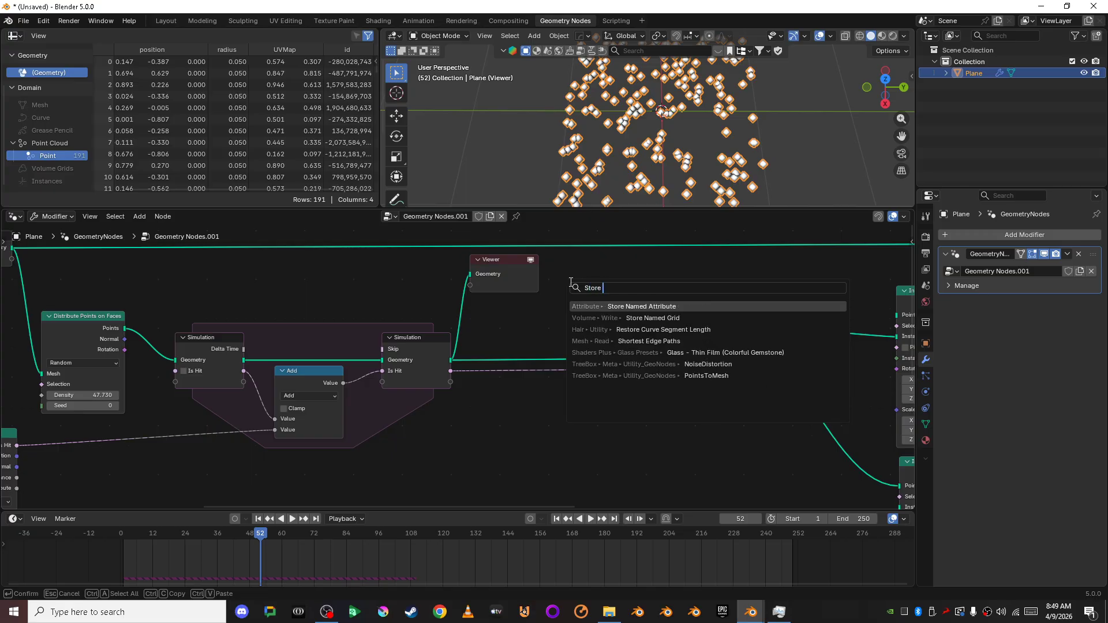
key(Return)
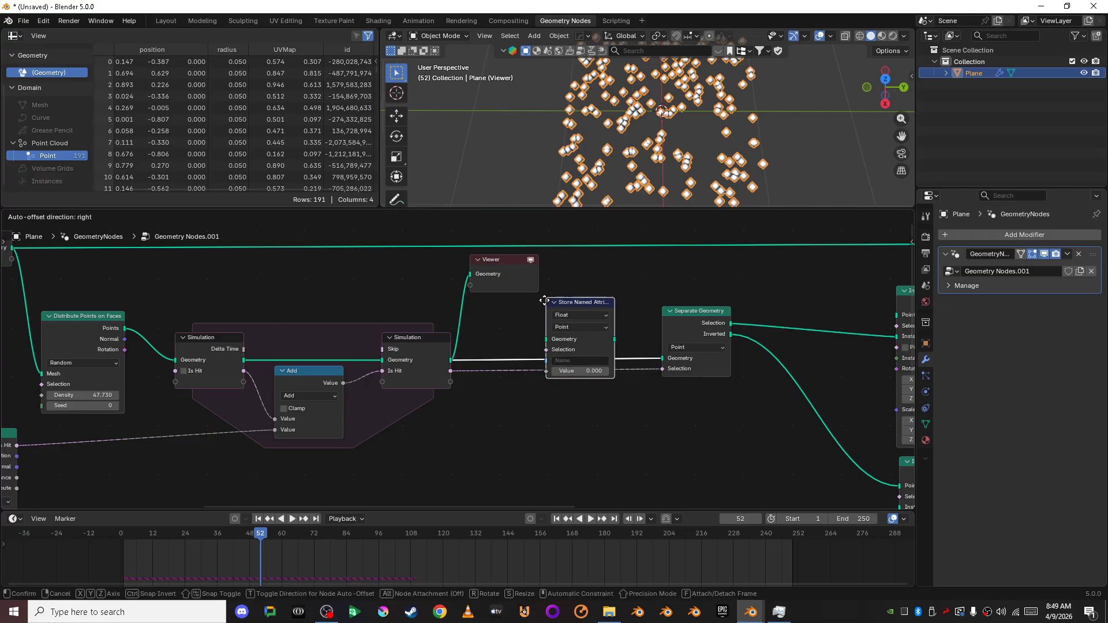
click(552, 335)
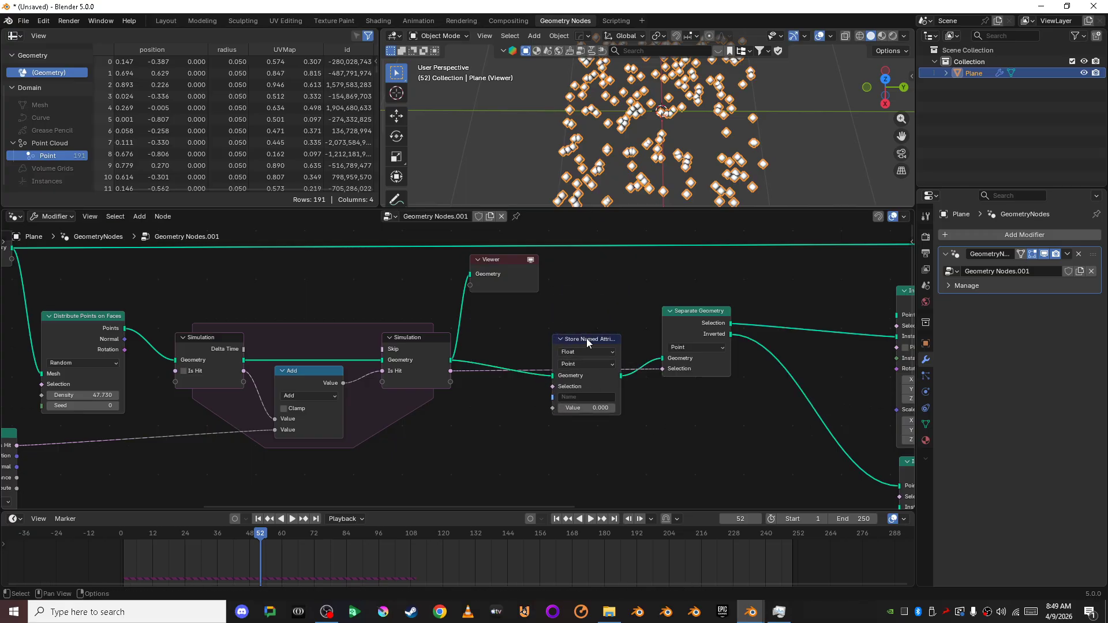
drag(586, 338, 598, 287)
Set Store Named Attribute to Boolean, feed its Value from the simulation's Is Hit output, and name the attribute Hit.
scroll(552, 427, up, 3)
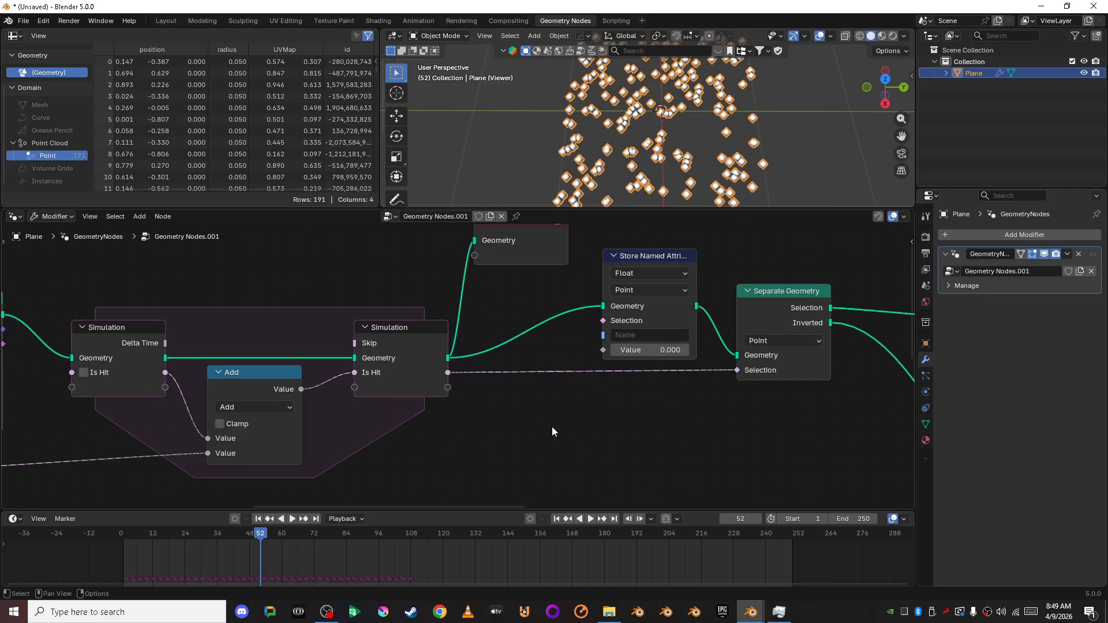
click(662, 262)
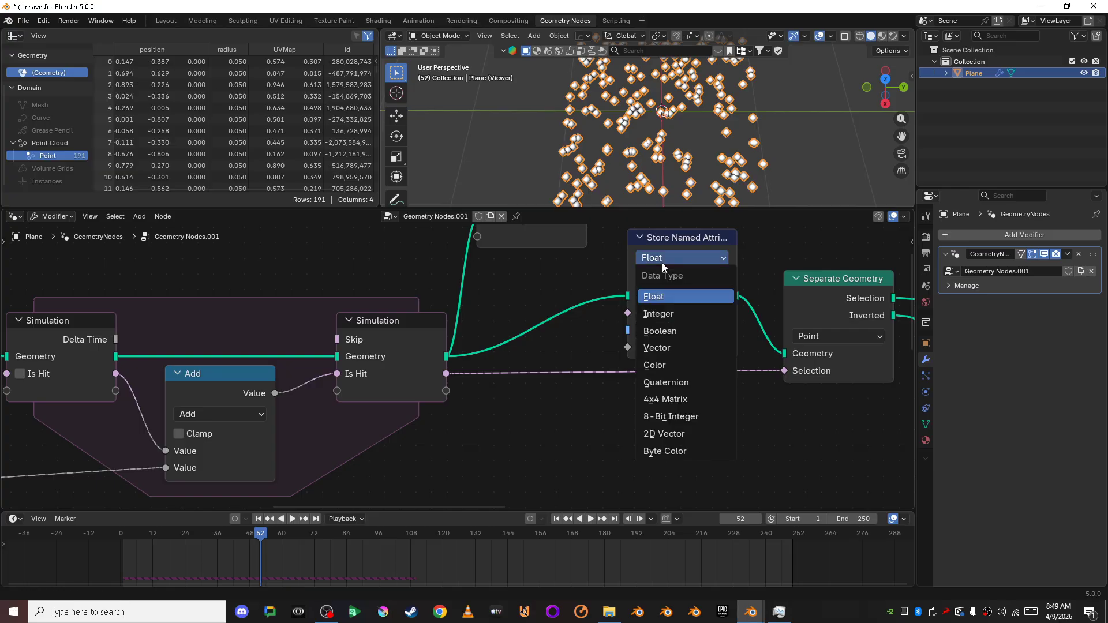
click(676, 332)
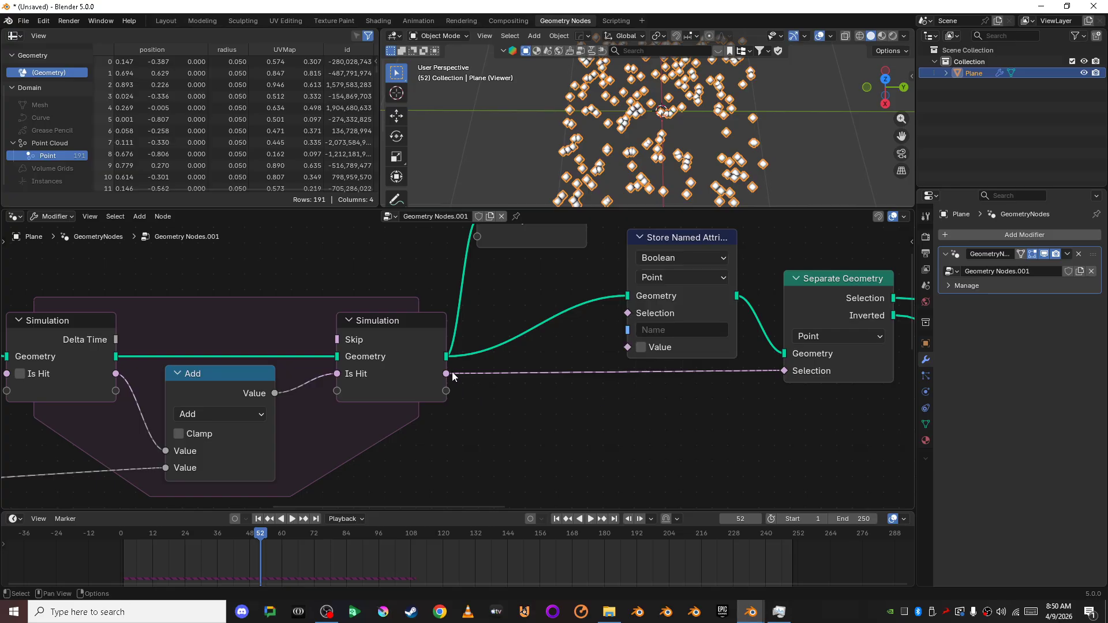
drag(453, 375, 616, 346)
click(712, 331)
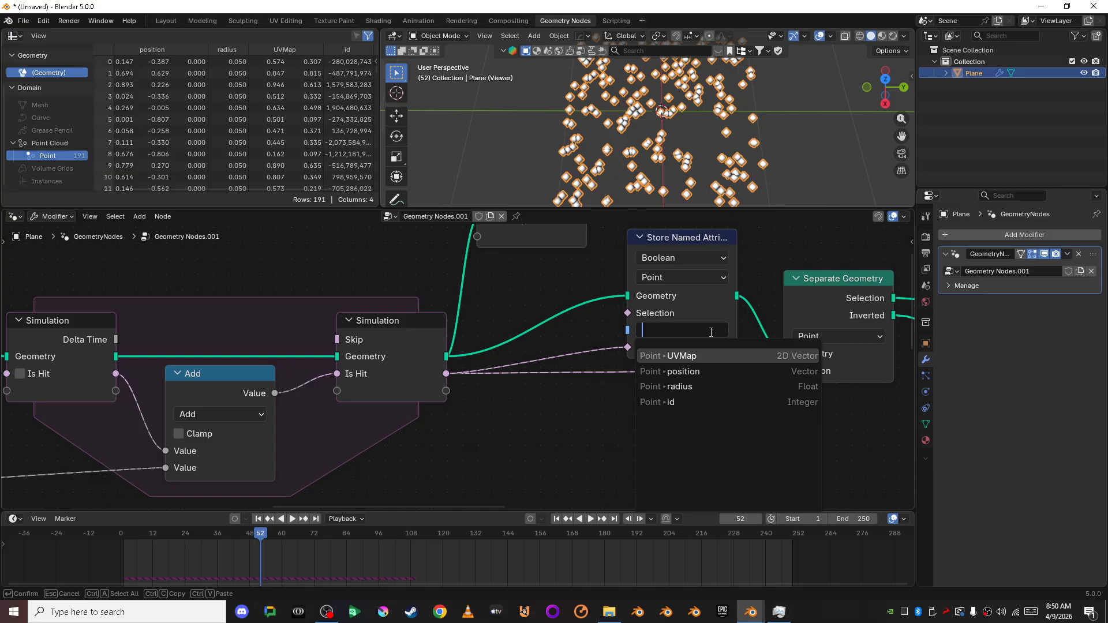
text(Hit)
key(Return)
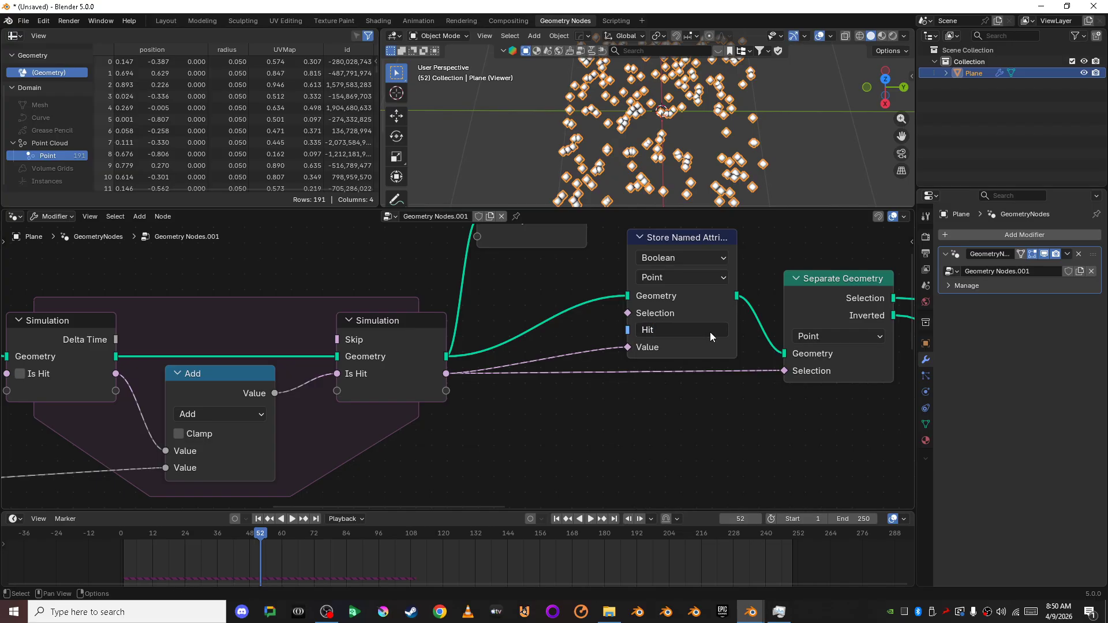
Connect the Viewer to the Store Named Attribute node and widen the spreadsheet to show the Hit column.
scroll(754, 414, down, 1)
middle_drag(753, 413, 645, 451)
click(560, 297)
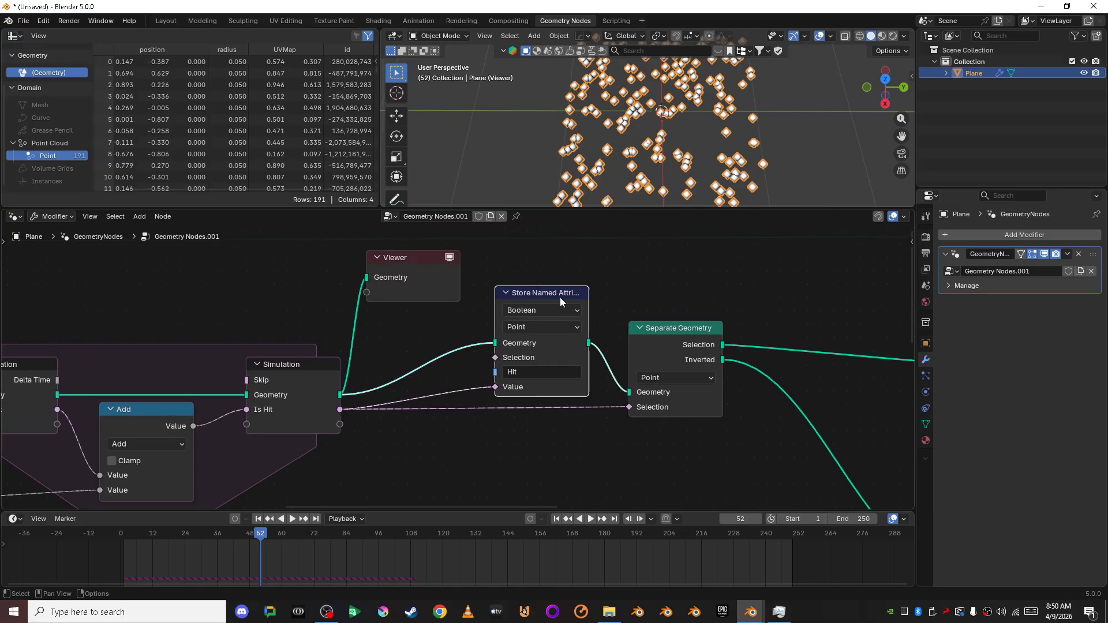
ctrl+shift+click(560, 296)
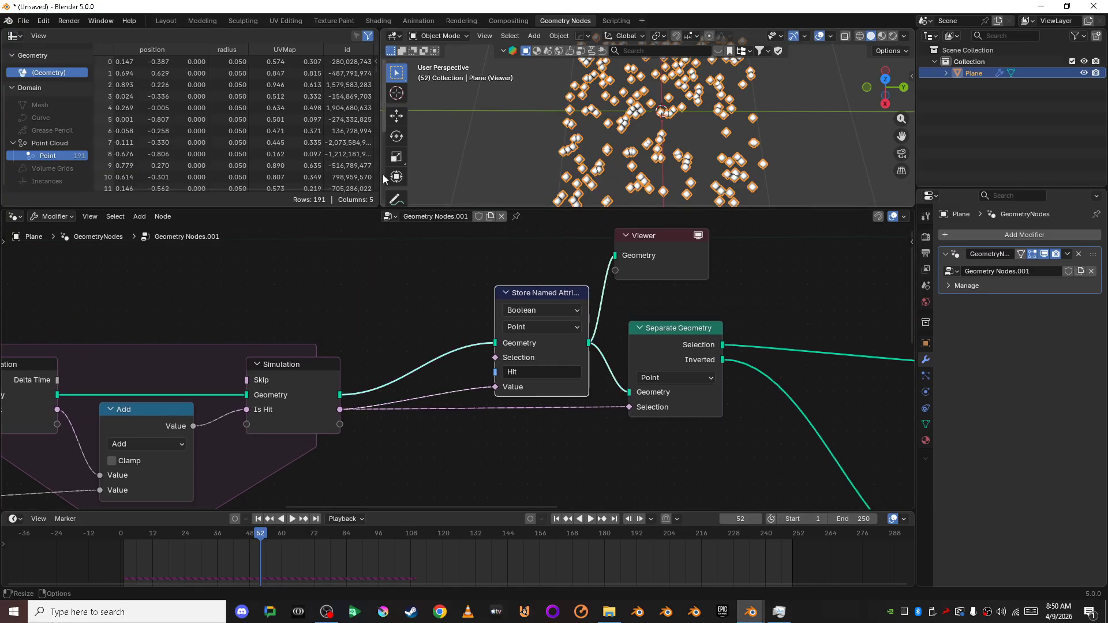
drag(381, 176, 500, 144)
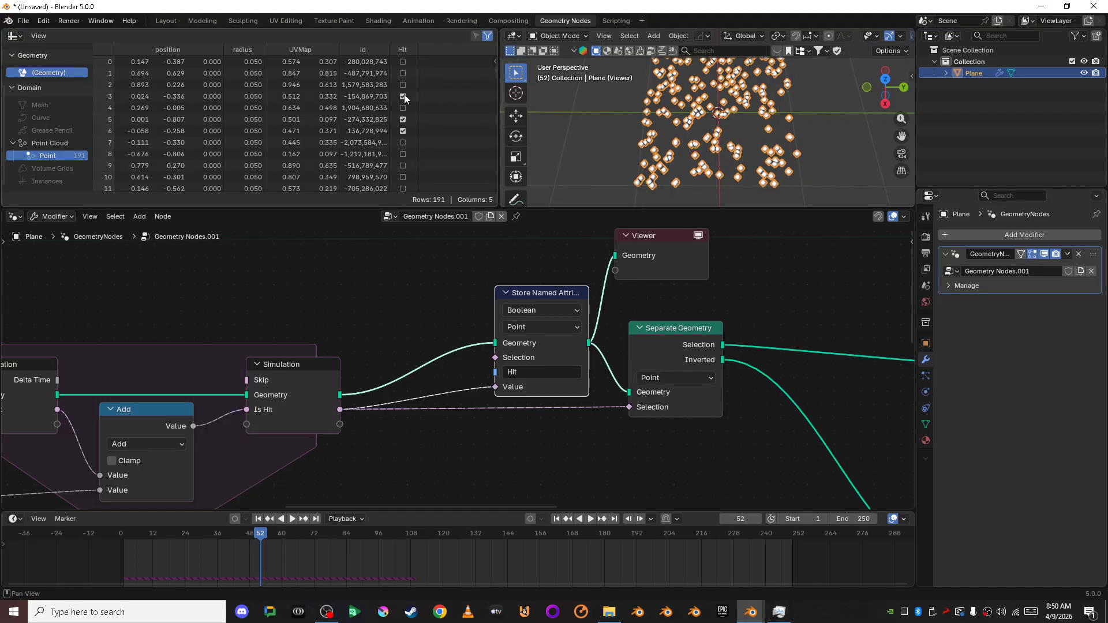
Play the animation from frame 0 and examine the Hit values throughout the spreadsheet rows, stopping playback at the end.
drag(237, 535, 81, 538)
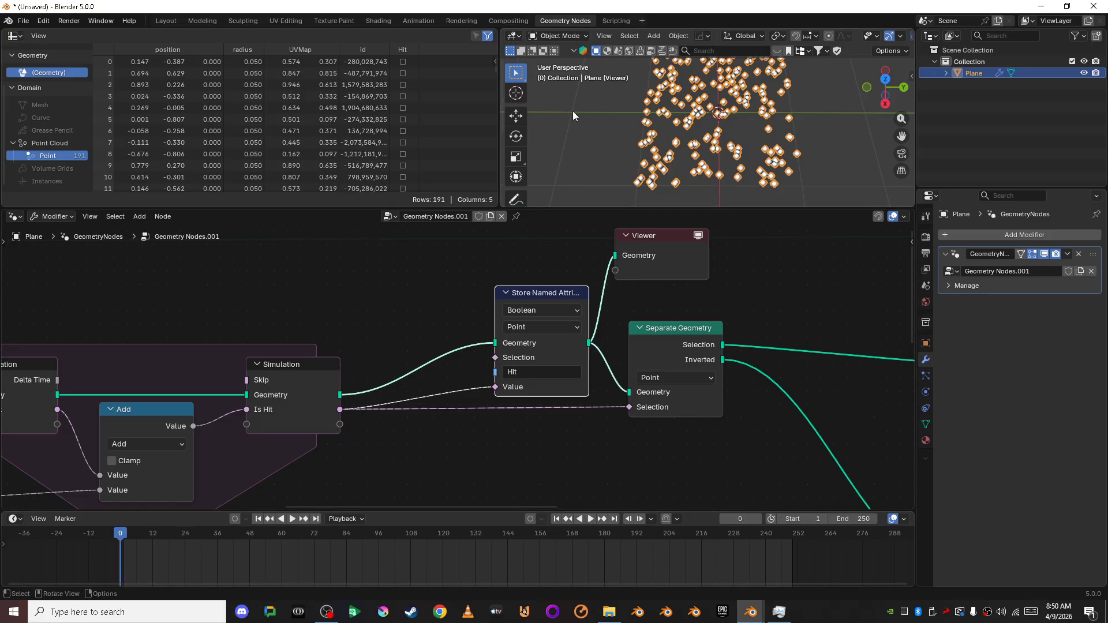
key(space)
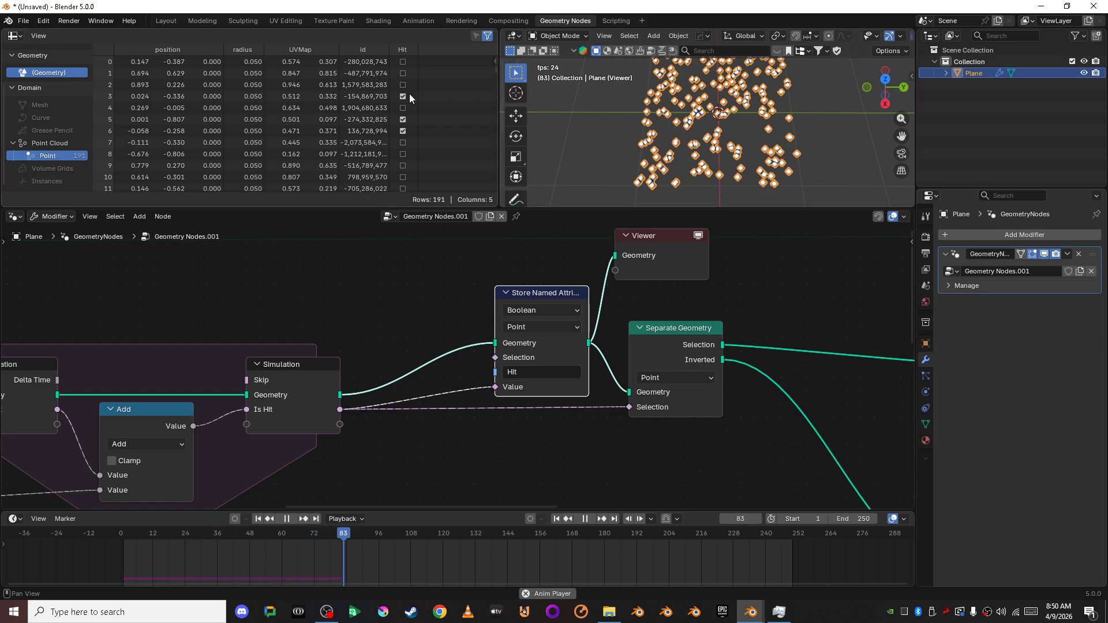
scroll(410, 94, down, 4)
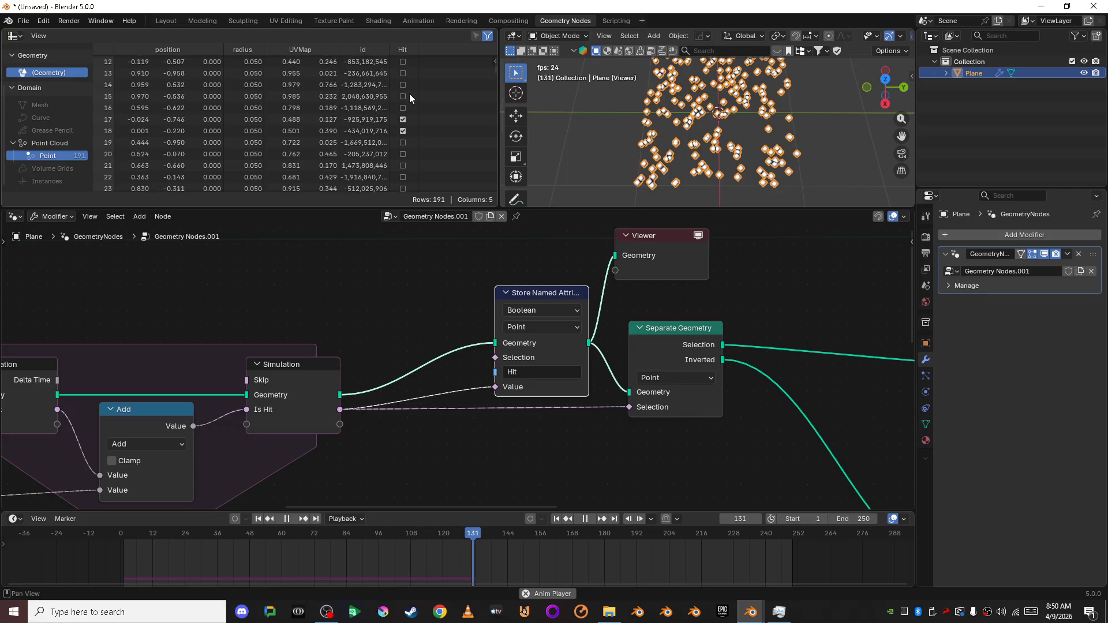
scroll(410, 94, down, 9)
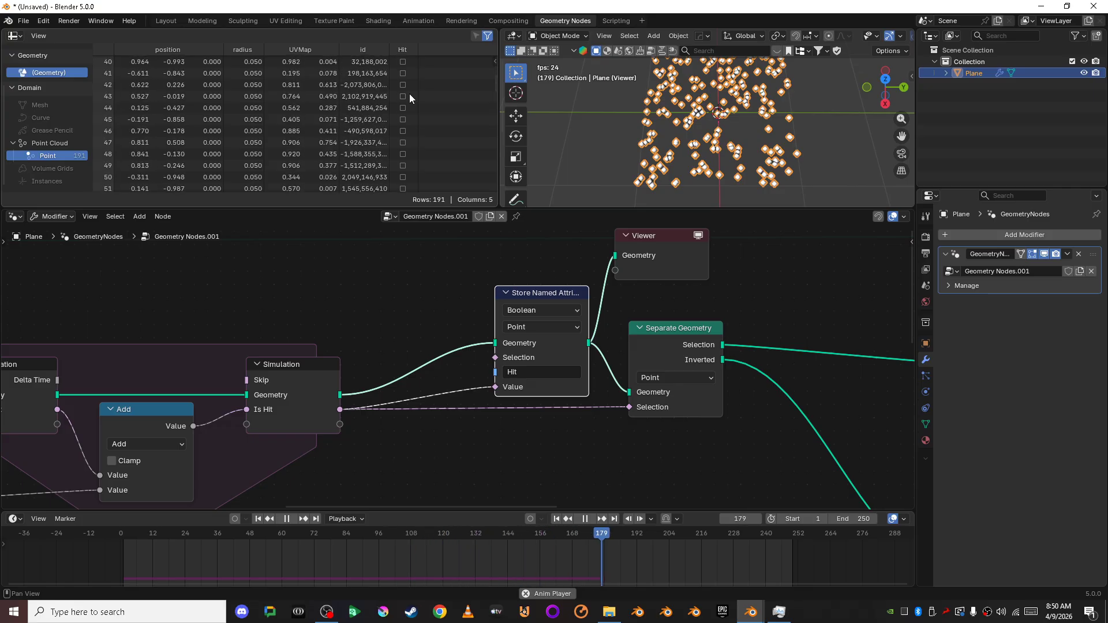
scroll(409, 94, down, 20)
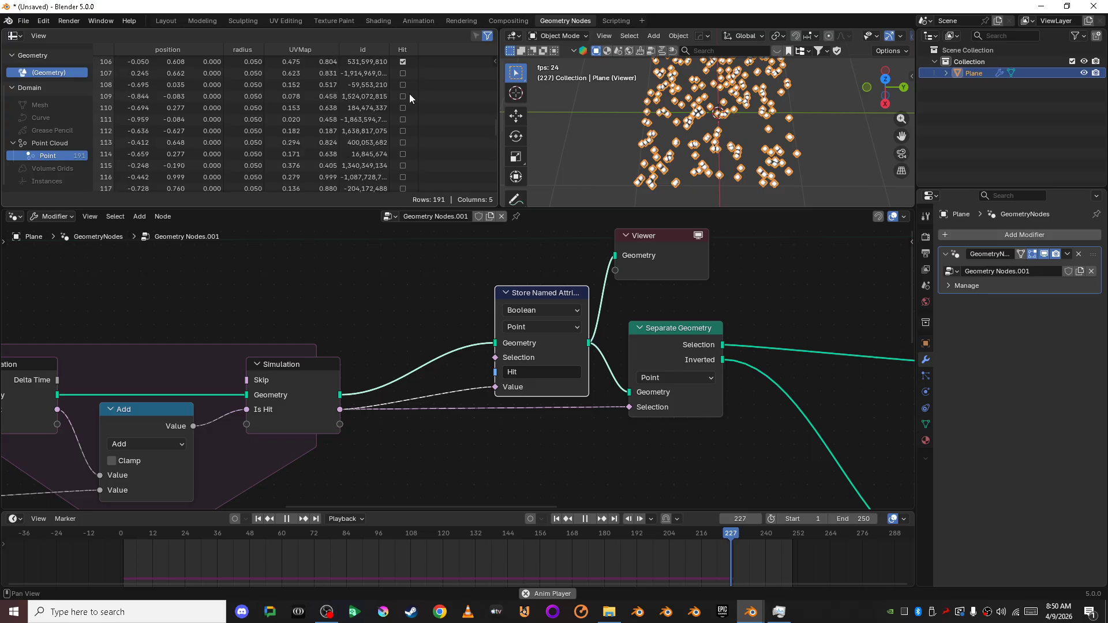
scroll(410, 93, down, 11)
key(space)
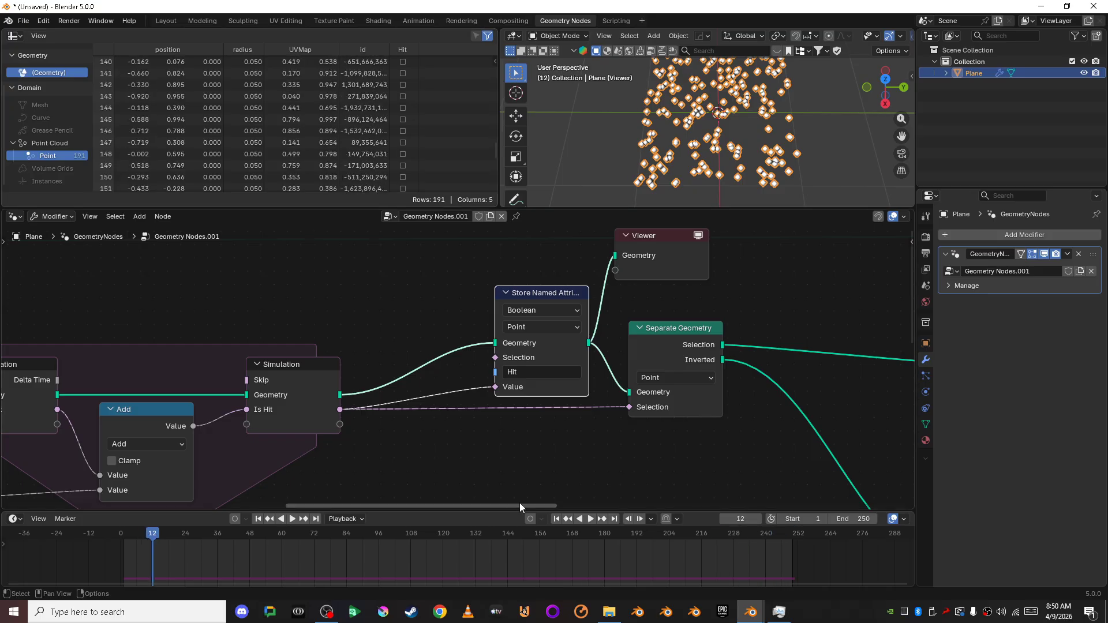
Delete the Viewer node from the node tree.
scroll(596, 375, down, 4)
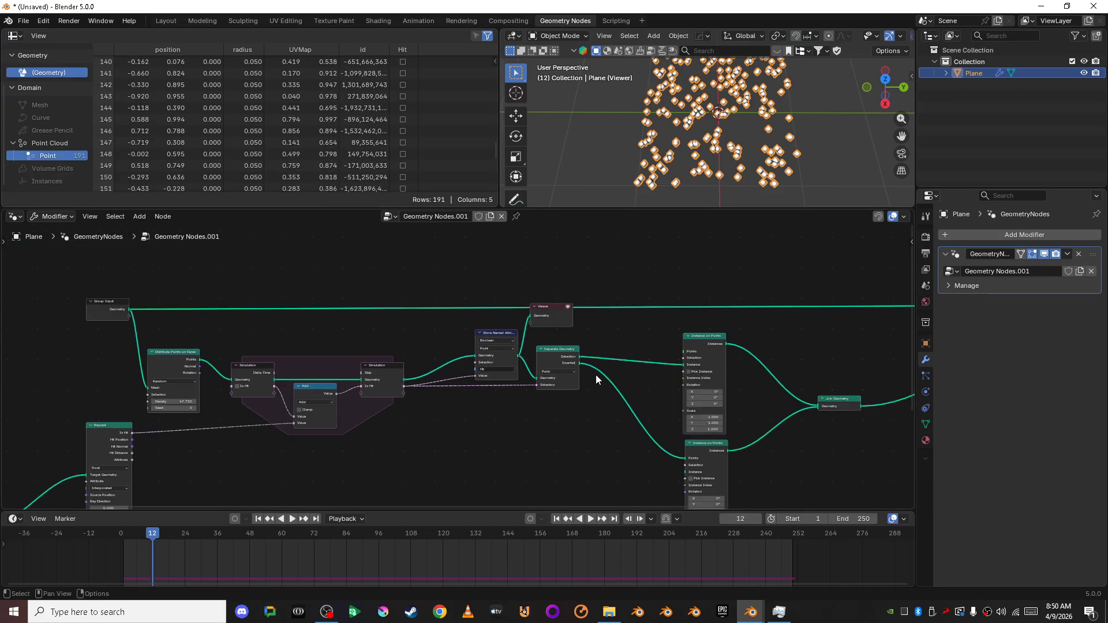
click(569, 307)
click(549, 314)
key(x)
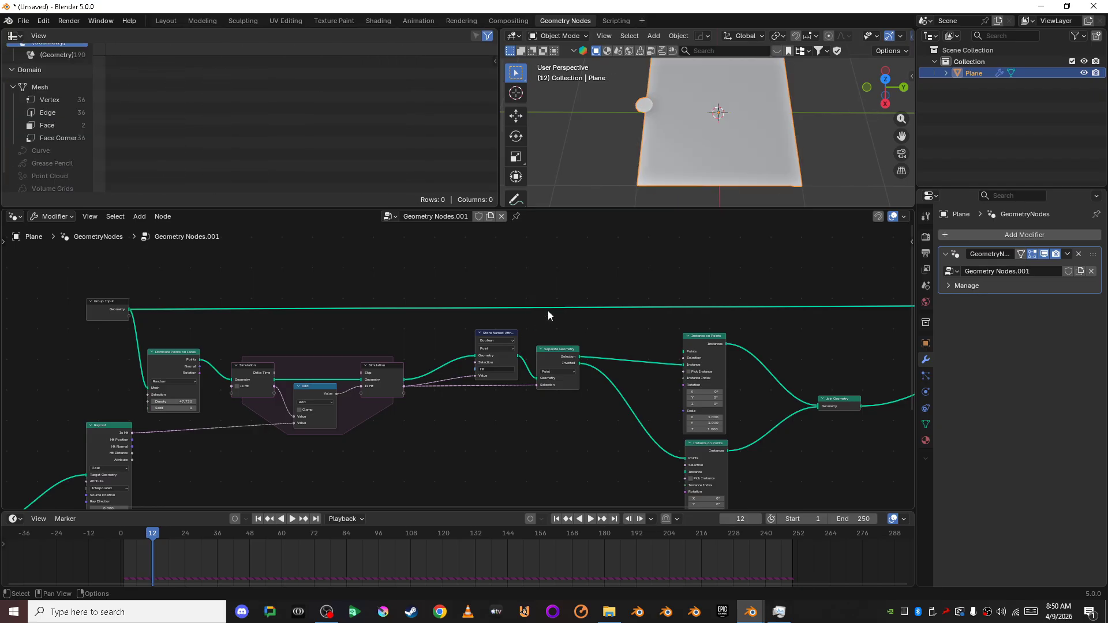
Move the Store Named Attribute node closer to the simulation zone and shift the upper Instance on Points node slightly upward.
scroll(563, 451, up, 2)
middle_drag(635, 453, 539, 420)
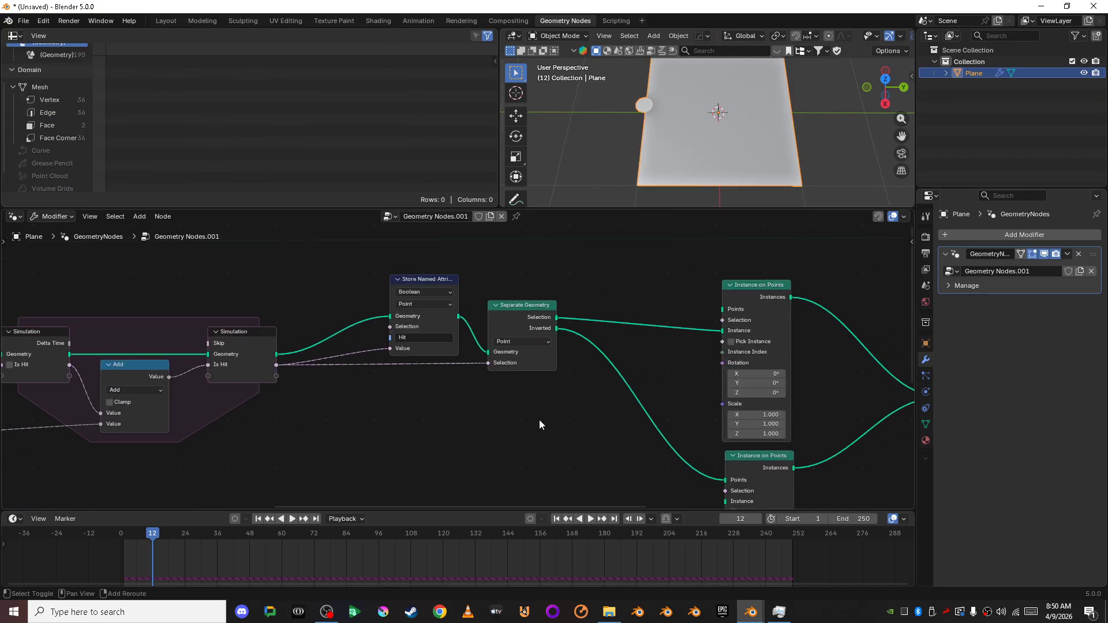
drag(417, 284, 372, 287)
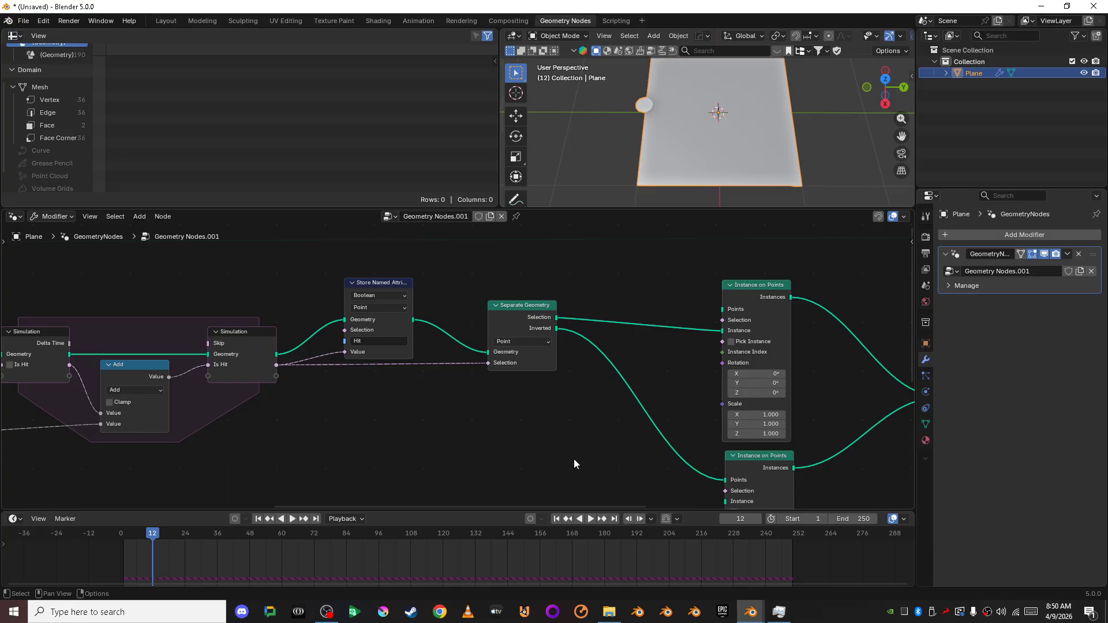
scroll(574, 464, down, 2)
middle_drag(559, 438, 443, 428)
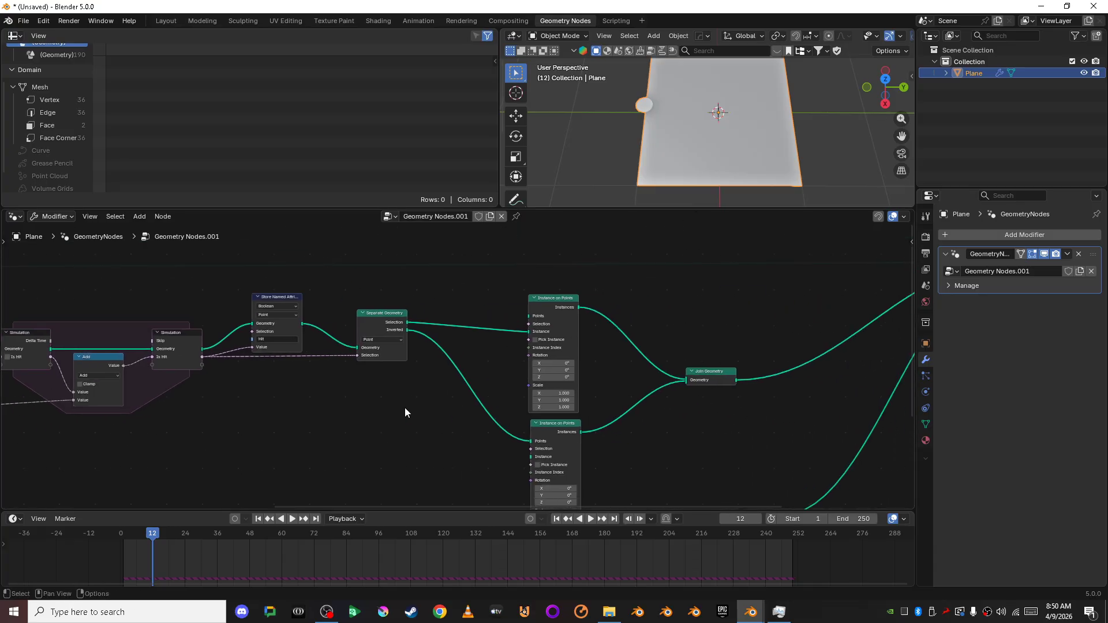
scroll(404, 408, up, 2)
scroll(399, 414, down, 1)
middle_drag(398, 414, 389, 438)
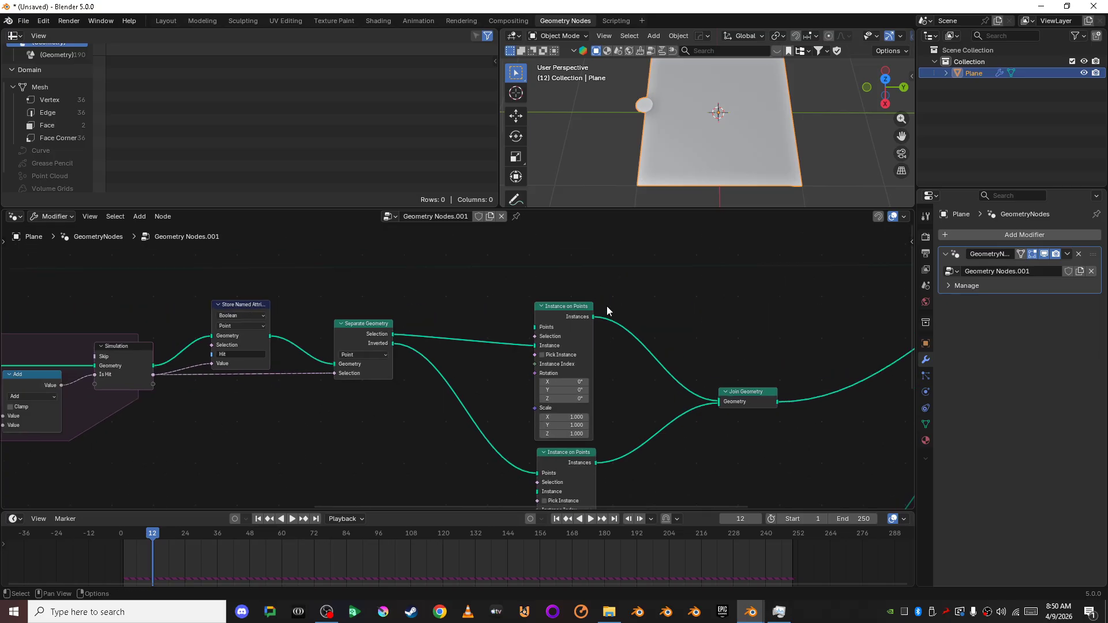
mouse_move(578, 313)
mouse_down()
mouse_move(599, 311)
mouse_move(583, 308)
mouse_up()
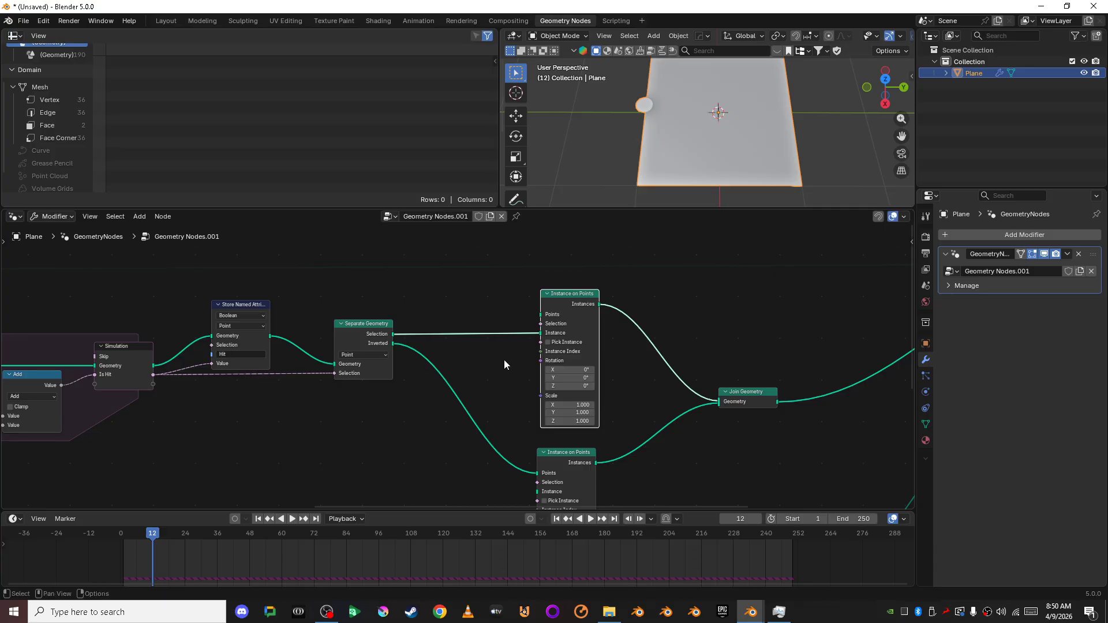
Add a Curve Line node to the node tree just below the Separate Geometry node.
scroll(504, 365, up, 1)
scroll(504, 364, up, 1)
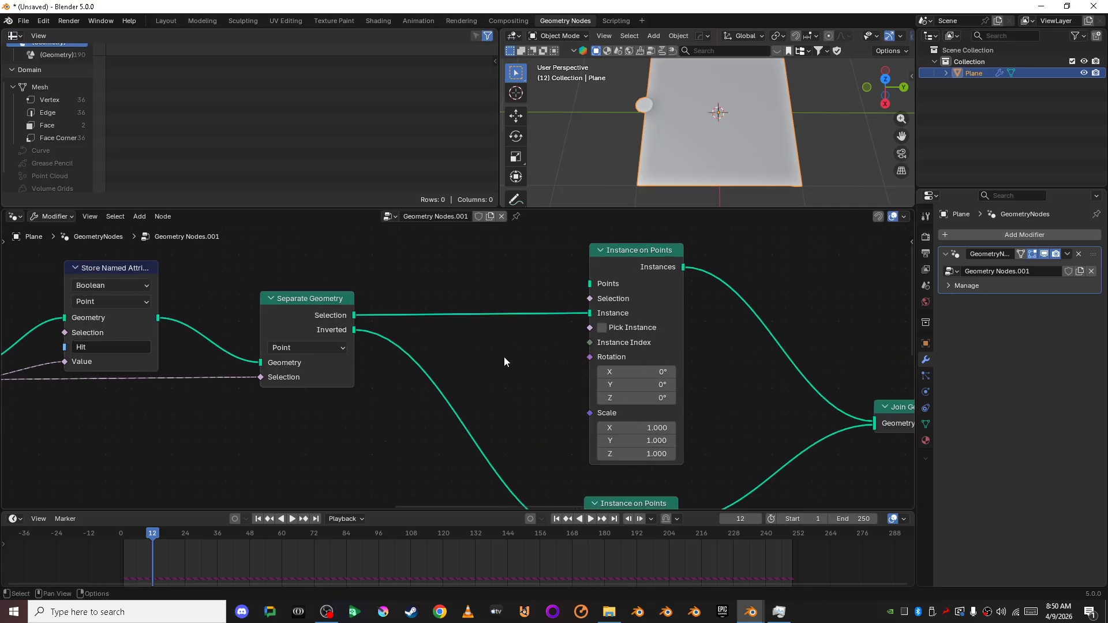
key(shift+a)
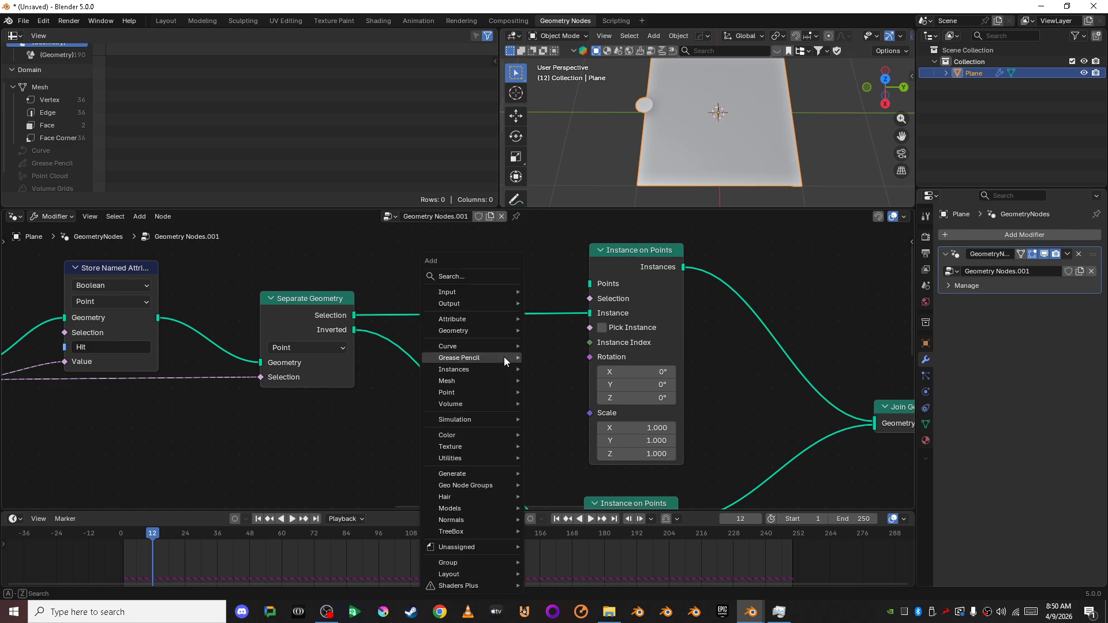
click(462, 278)
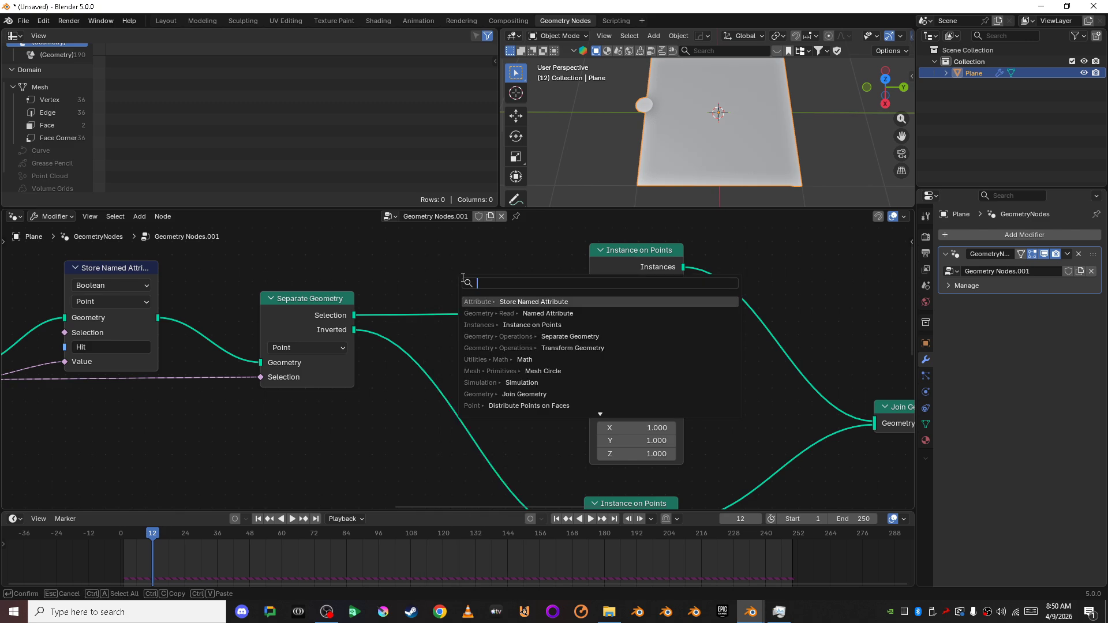
text(curve line)
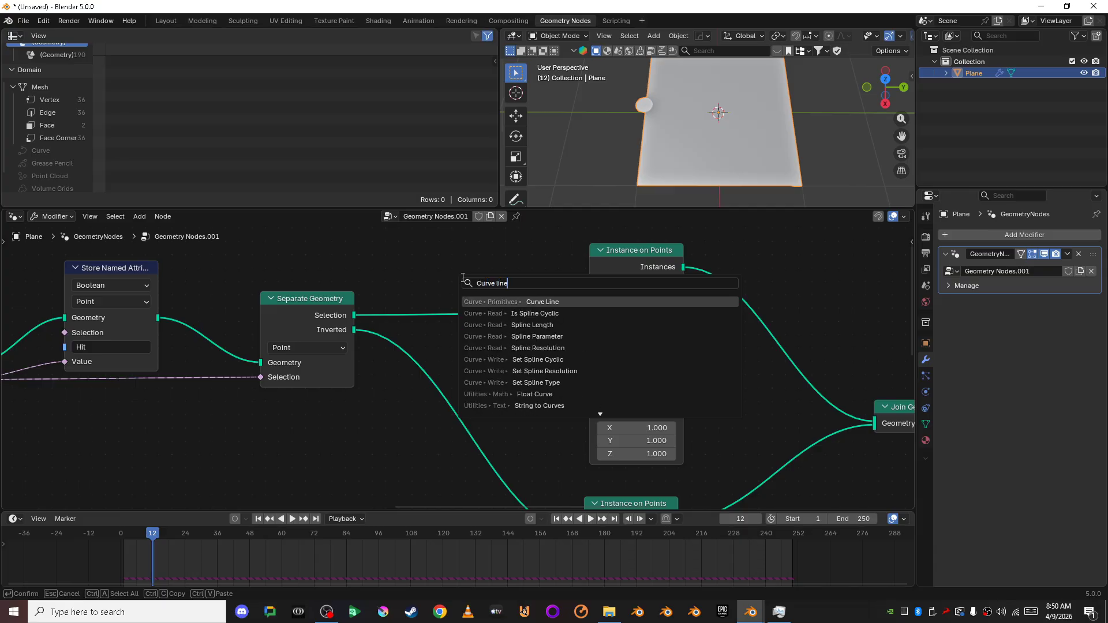
key(Return)
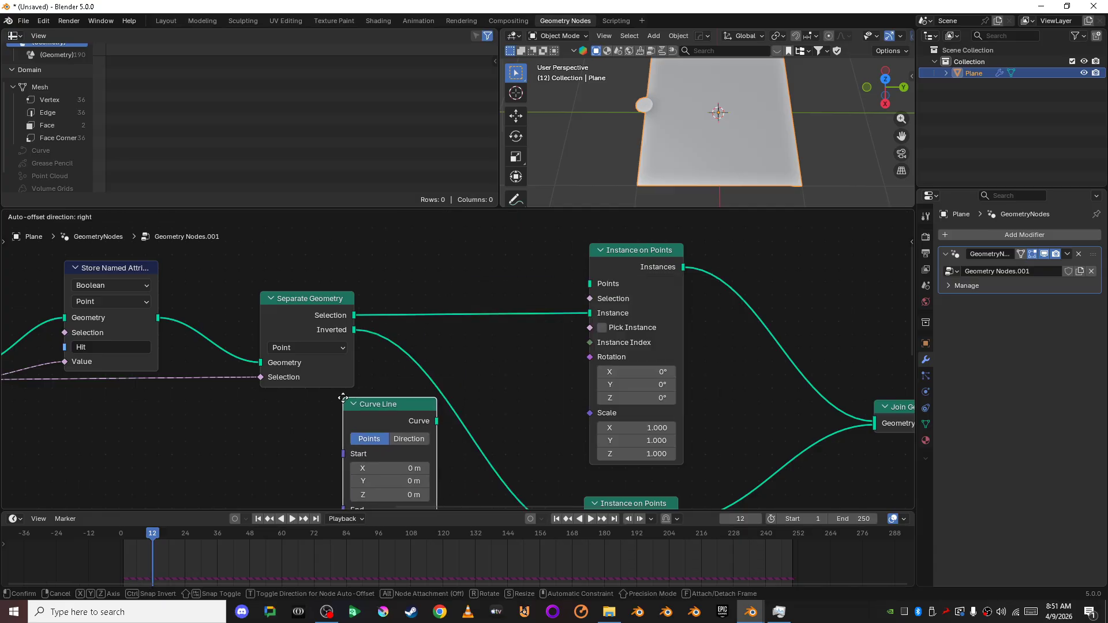
click(343, 398)
Set the Curve Line node's End Z to 0.5 m.
scroll(456, 381, up, 1)
middle_drag(473, 369, 503, 267)
scroll(485, 362, up, 3)
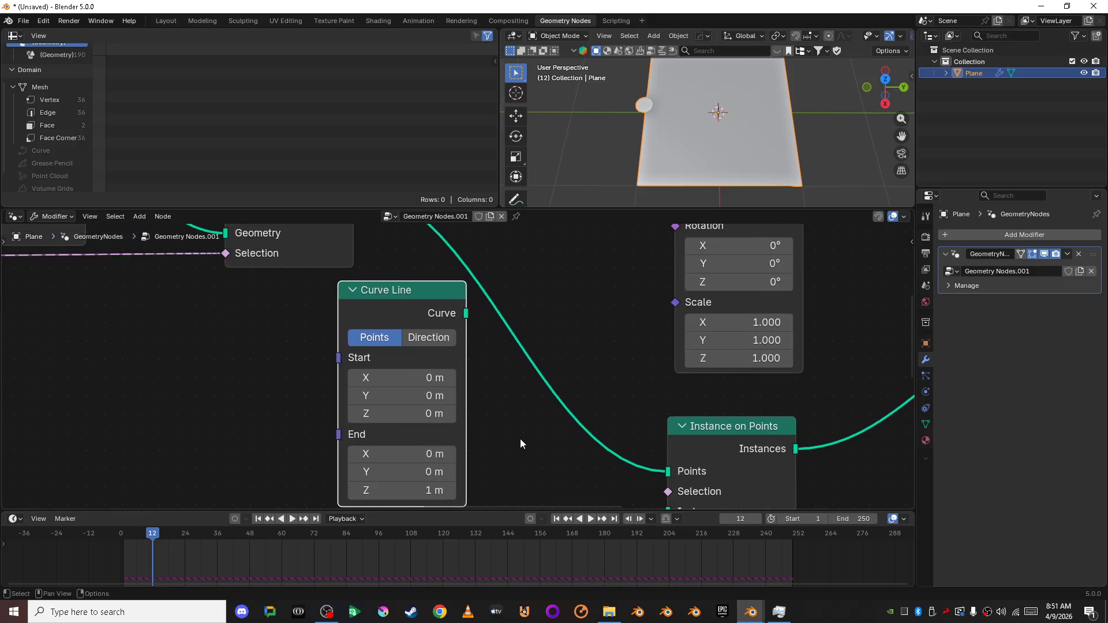
middle_drag(518, 457, 543, 391)
click(419, 421)
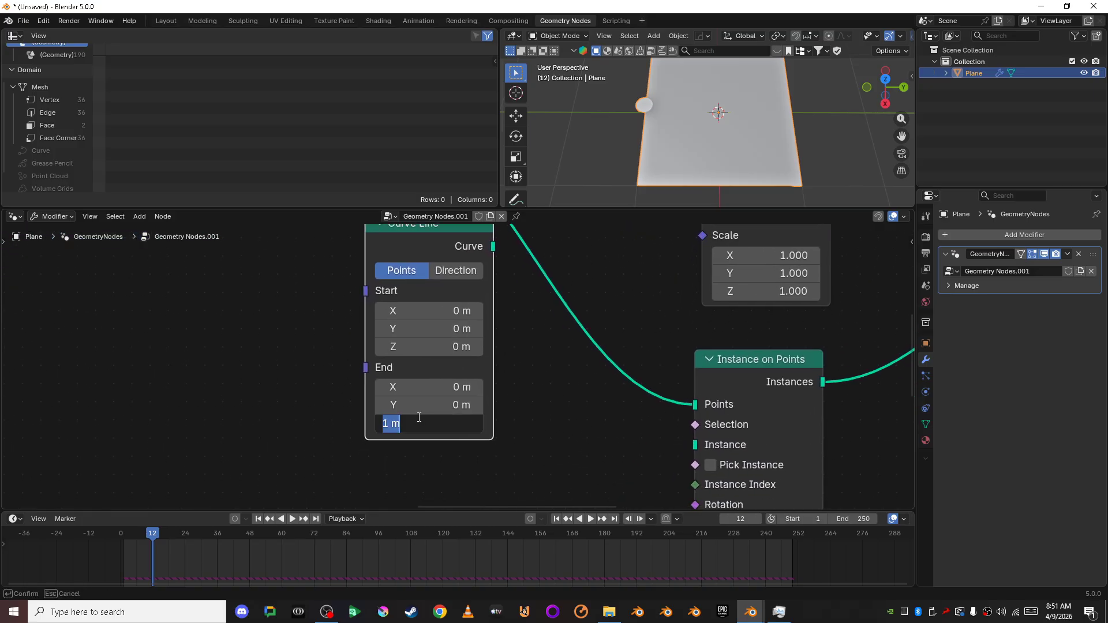
text(0.5)
key(Return)
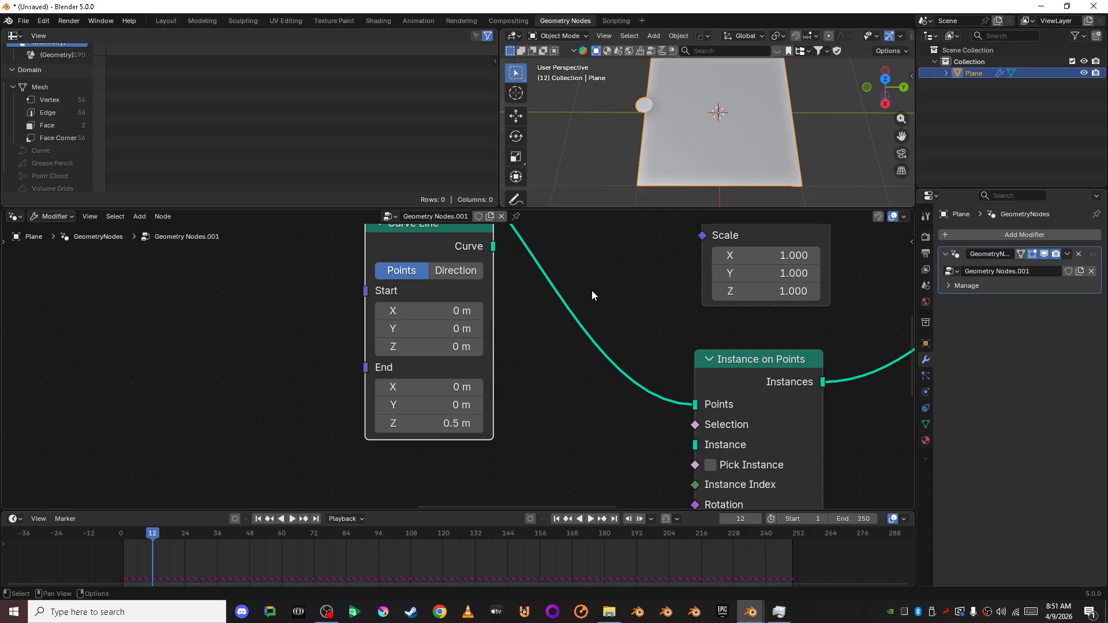
Connect the Curve Line to the upper Instance on Points node's Instance input and Separate Geometry's Selection output to its Points input.
scroll(591, 292, down, 4)
middle_drag(592, 292, 505, 356)
scroll(458, 329, up, 2)
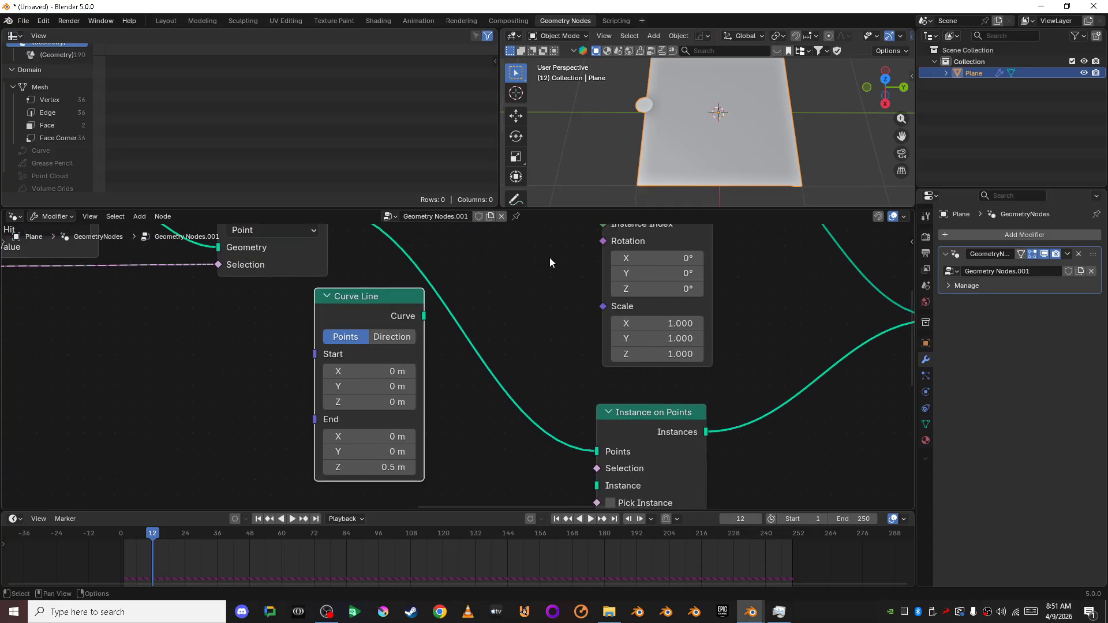
middle_drag(490, 276, 435, 331)
drag(522, 269, 553, 365)
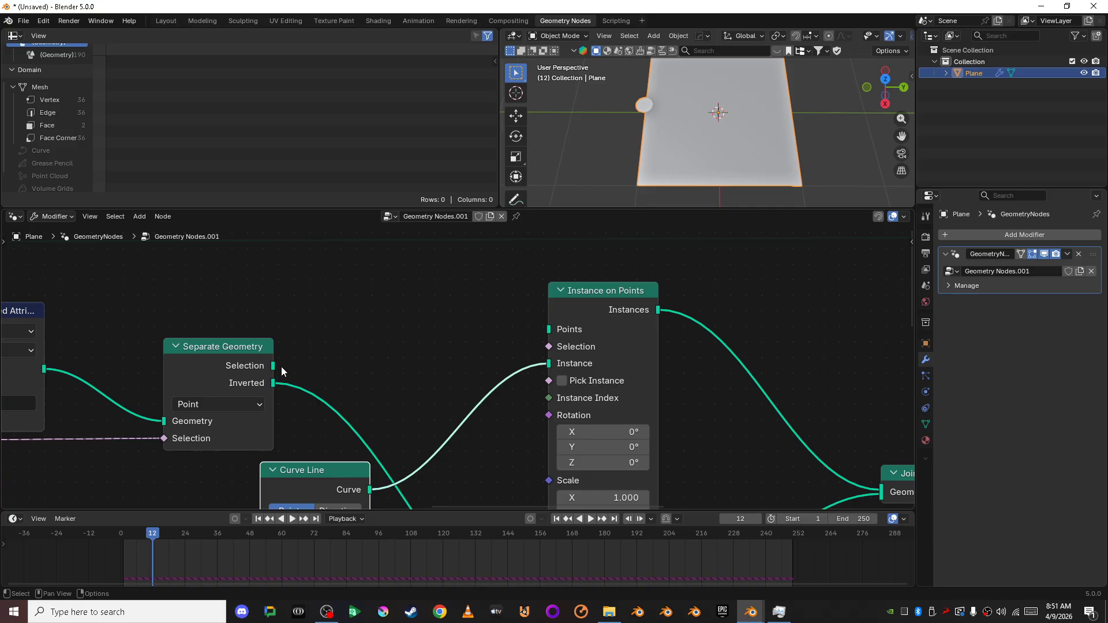
drag(274, 366, 543, 330)
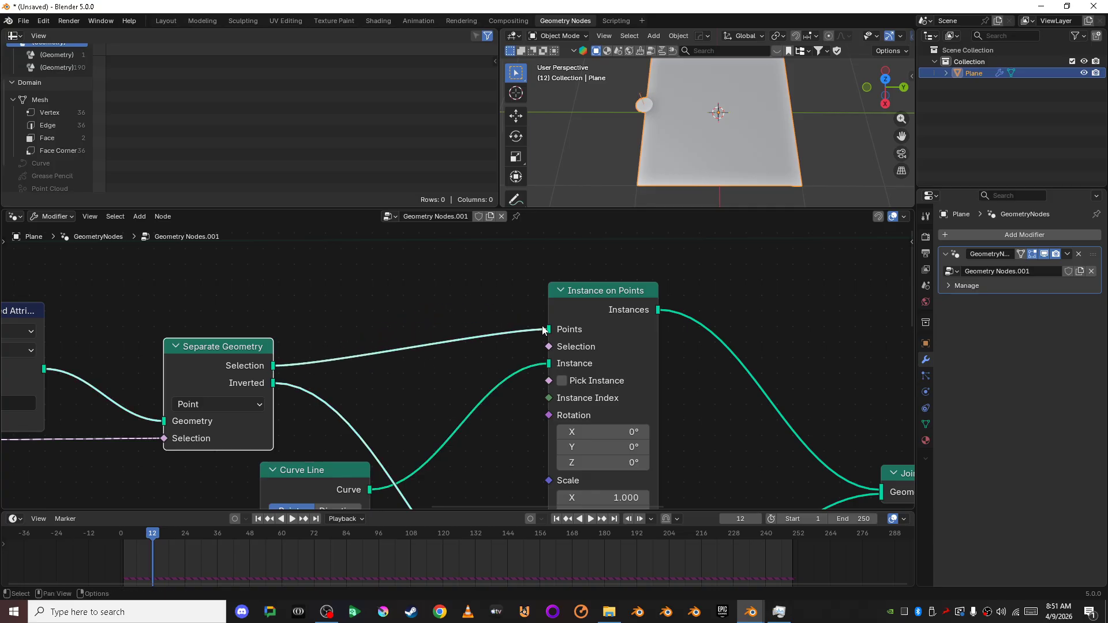
Collapse the Curve Line node and move it beside the upper Instance on Points node's Instance input.
scroll(375, 419, down, 2)
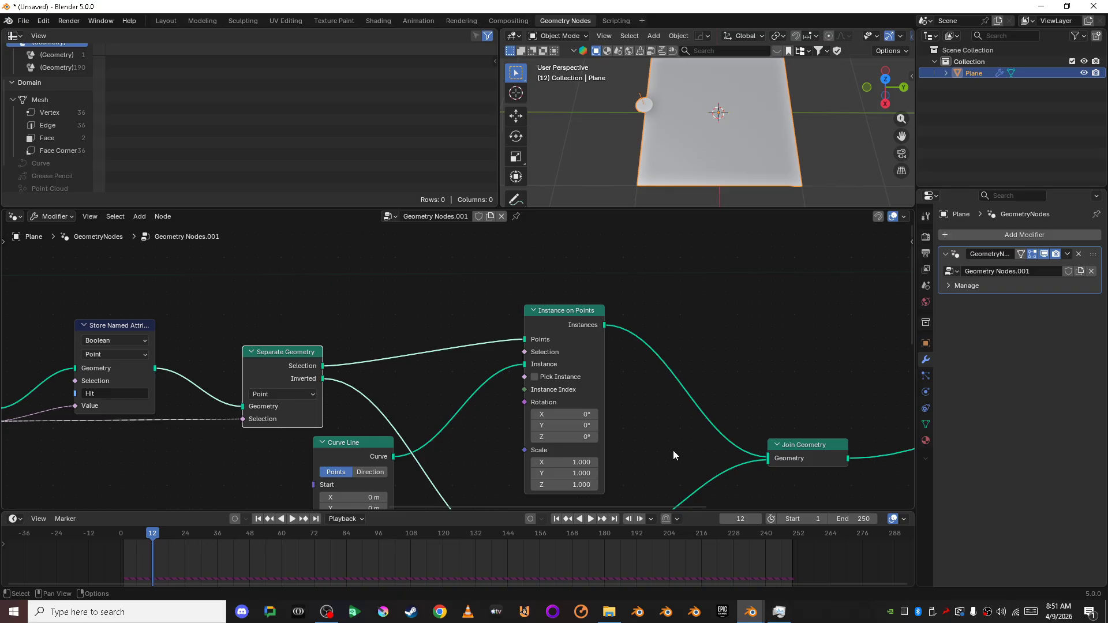
shift+middle_drag(667, 449, 677, 298)
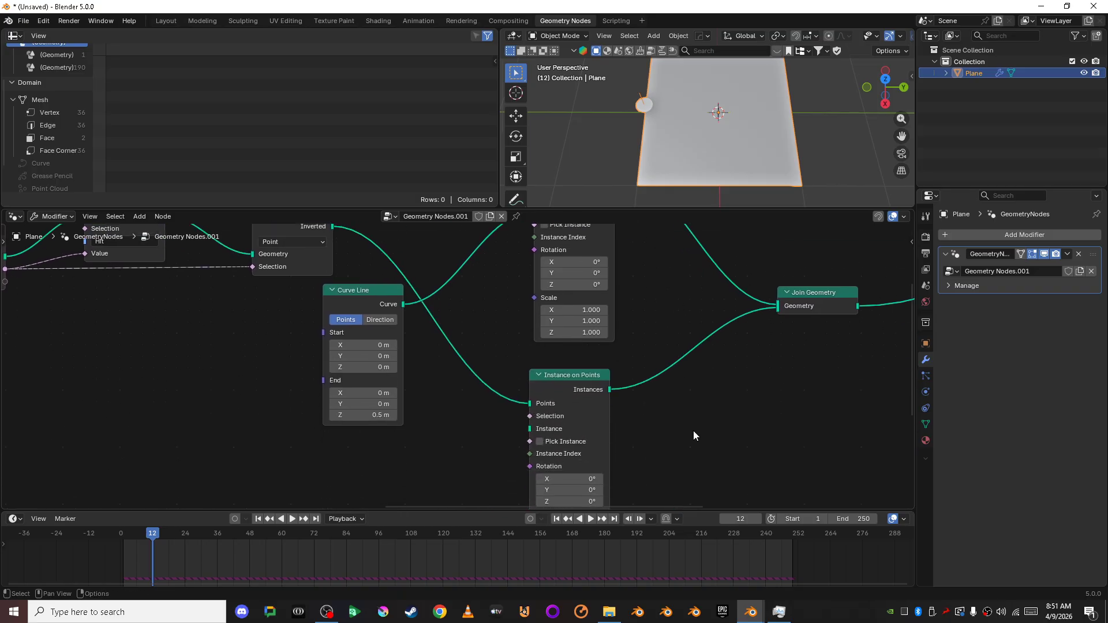
click(368, 298)
key(h)
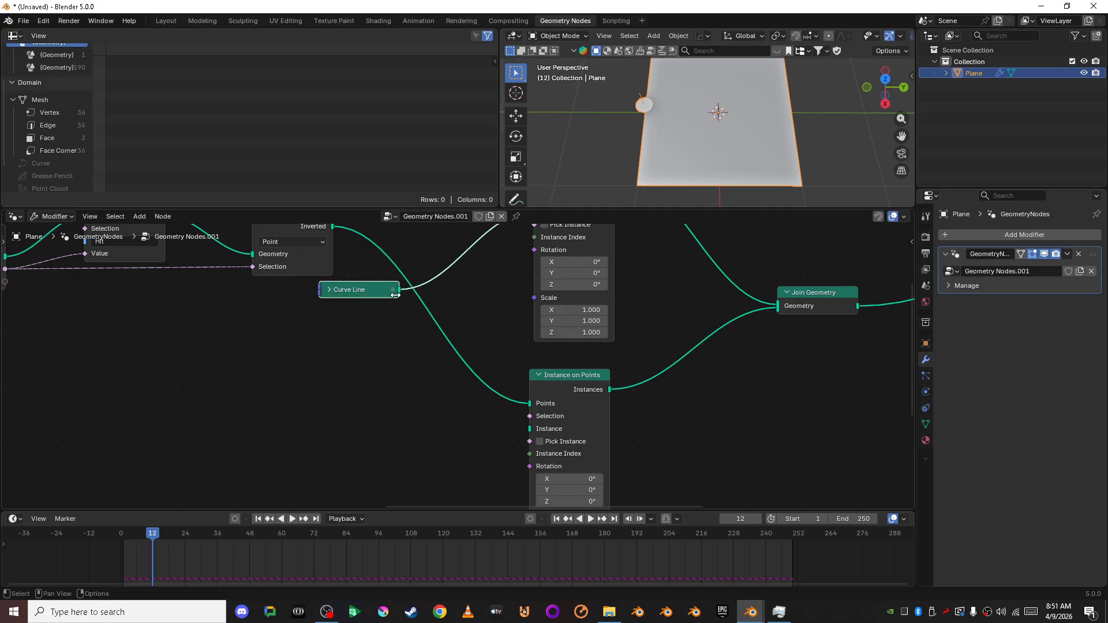
scroll(452, 296, down, 1)
middle_drag(452, 296, 435, 463)
drag(362, 453, 464, 392)
click(460, 415)
Duplicate the collapsed Curve Line node and place the copy beside the lower Instance on Points node.
scroll(460, 415, down, 6)
middle_drag(460, 415, 482, 343)
key(shift+d)
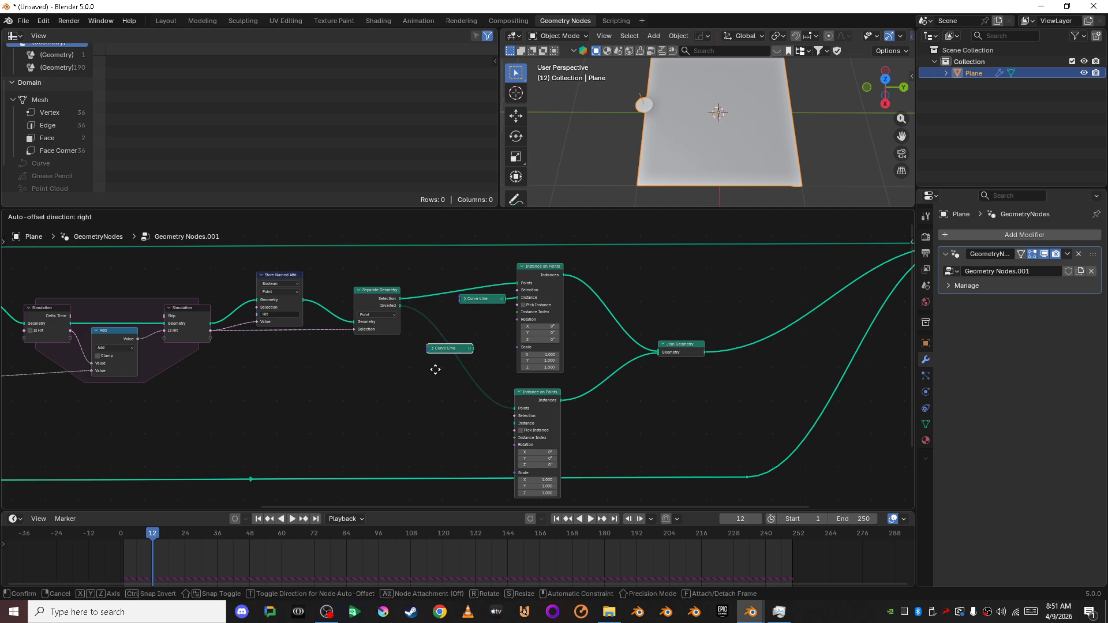
click(437, 434)
scroll(437, 434, up, 1)
scroll(437, 430, up, 1)
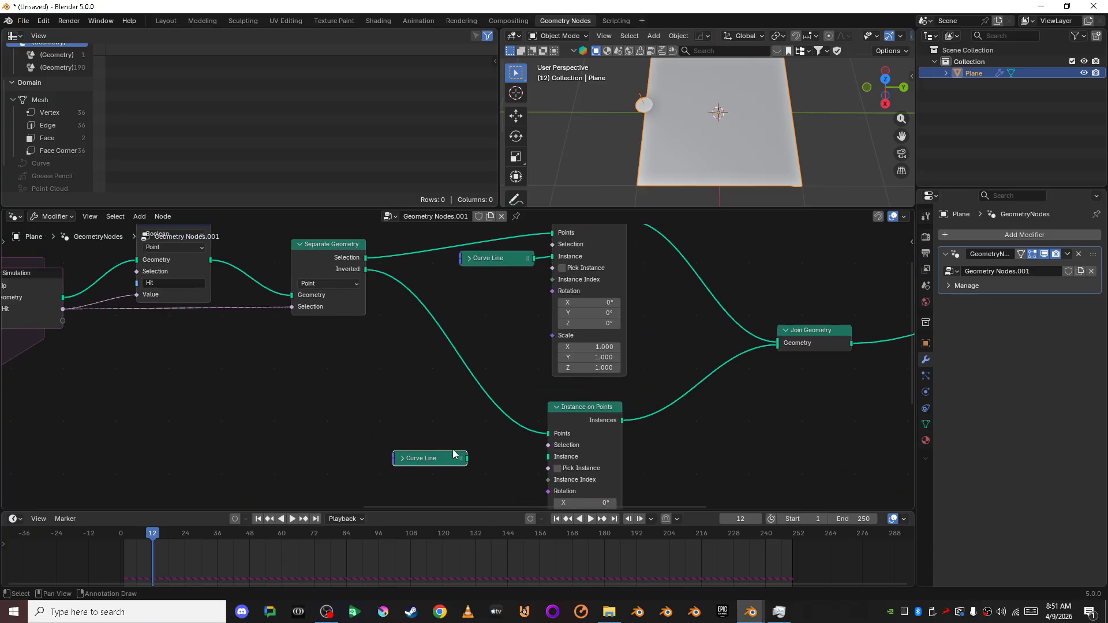
Expand the duplicated Curve Line node and set its End Z to 0.7 m.
click(407, 460)
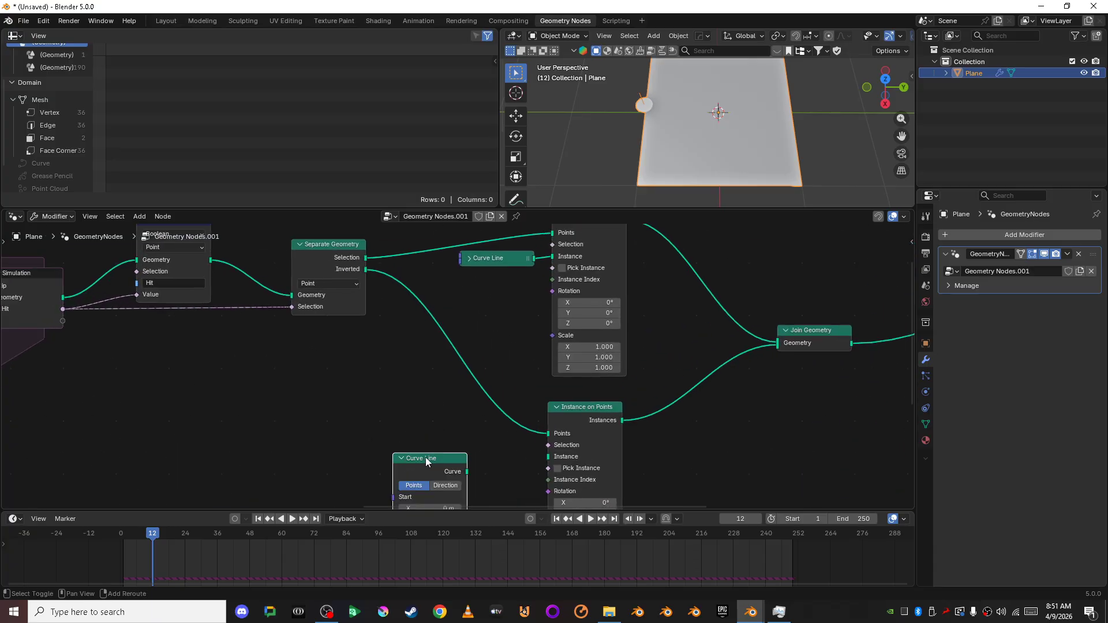
middle_drag(425, 458, 428, 318)
drag(432, 318, 416, 273)
scroll(497, 328, up, 1)
click(425, 399)
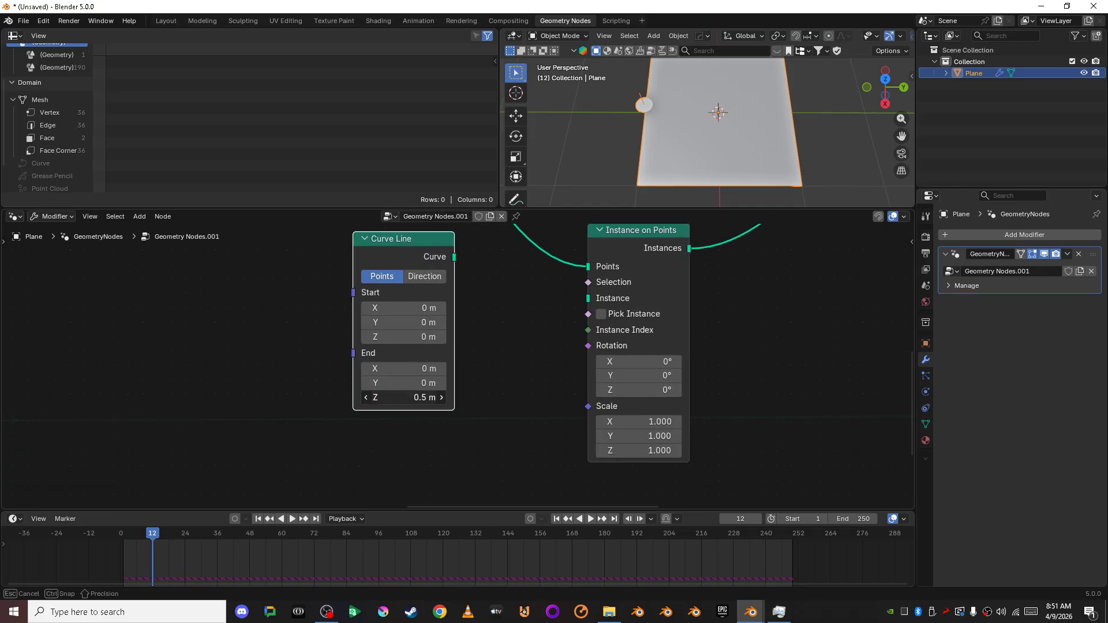
text(.7)
key(Return)
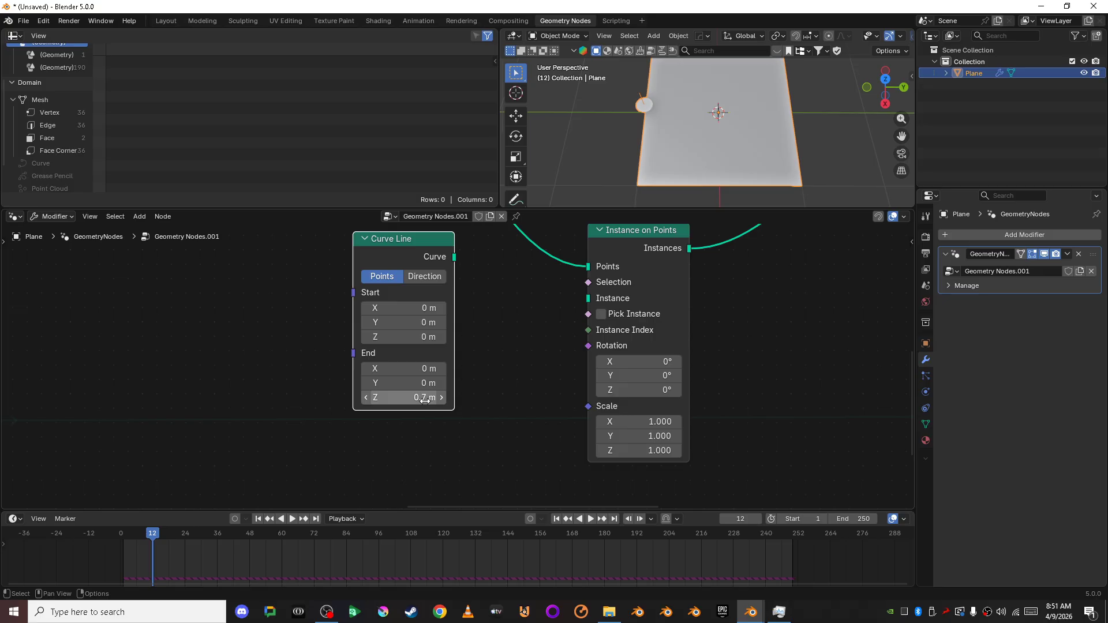
Connect the duplicated Curve Line's Curve output to the lower Instance on Points node's Instance input.
middle_drag(515, 311, 511, 326)
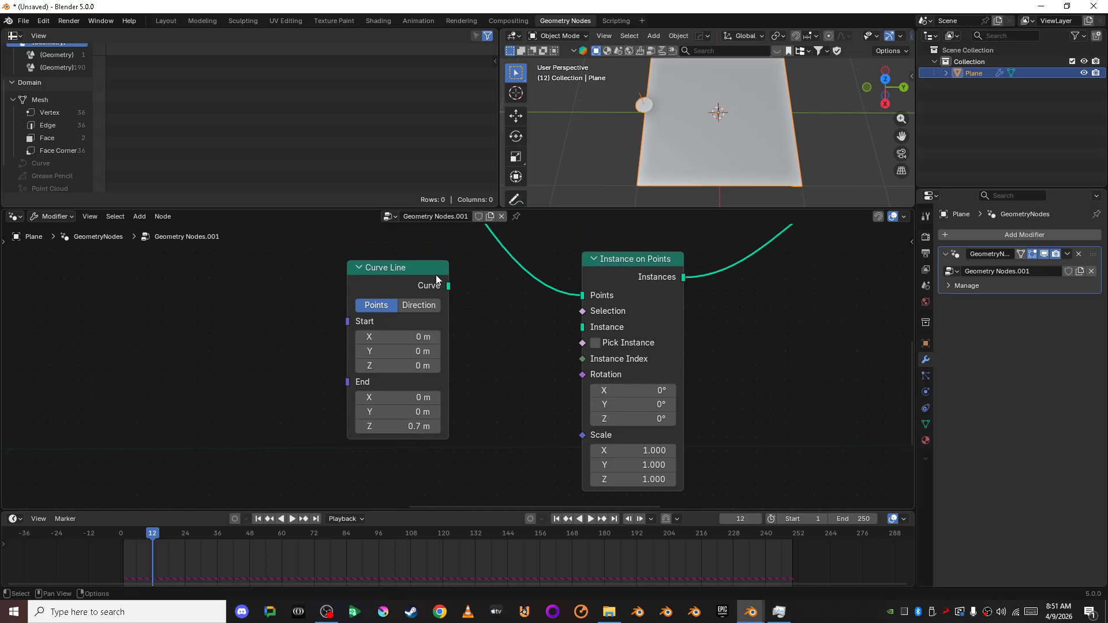
drag(436, 279, 509, 313)
drag(575, 330, 576, 330)
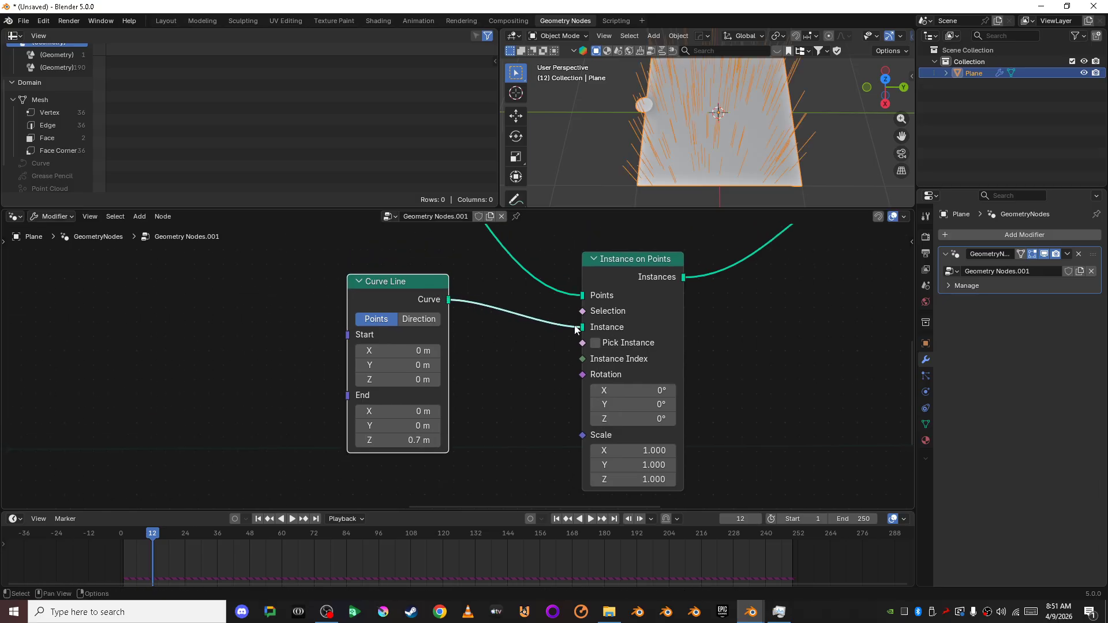
Reduce the lower Curve Line node's End Z to 0.14 m while checking the line heights in the viewport.
middle_drag(652, 174, 747, 172)
scroll(725, 172, up, 3)
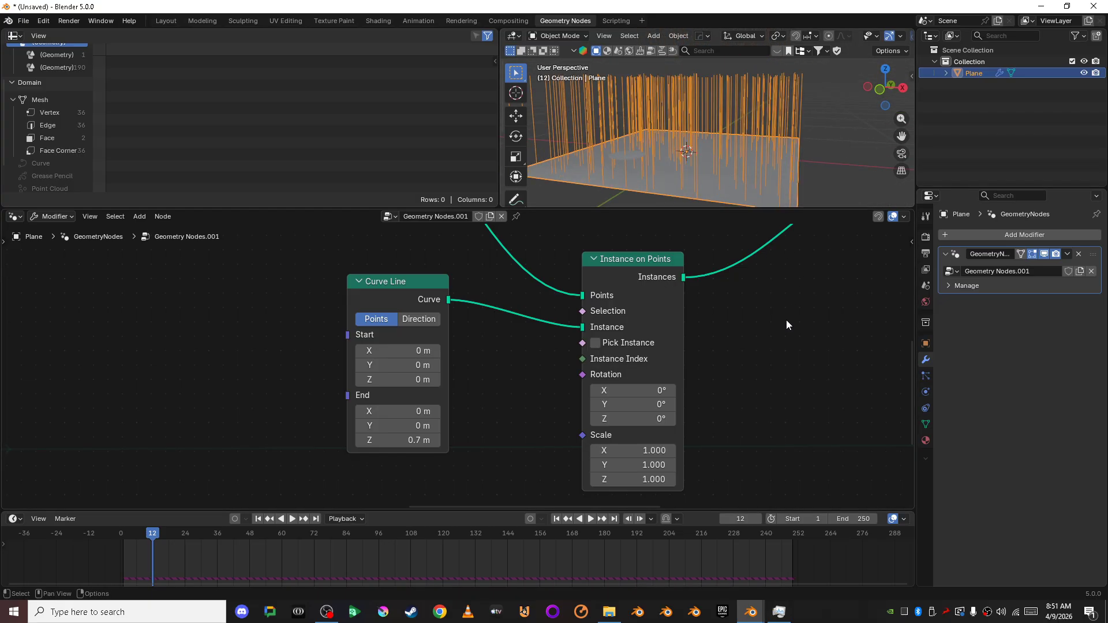
middle_drag(488, 350, 540, 351)
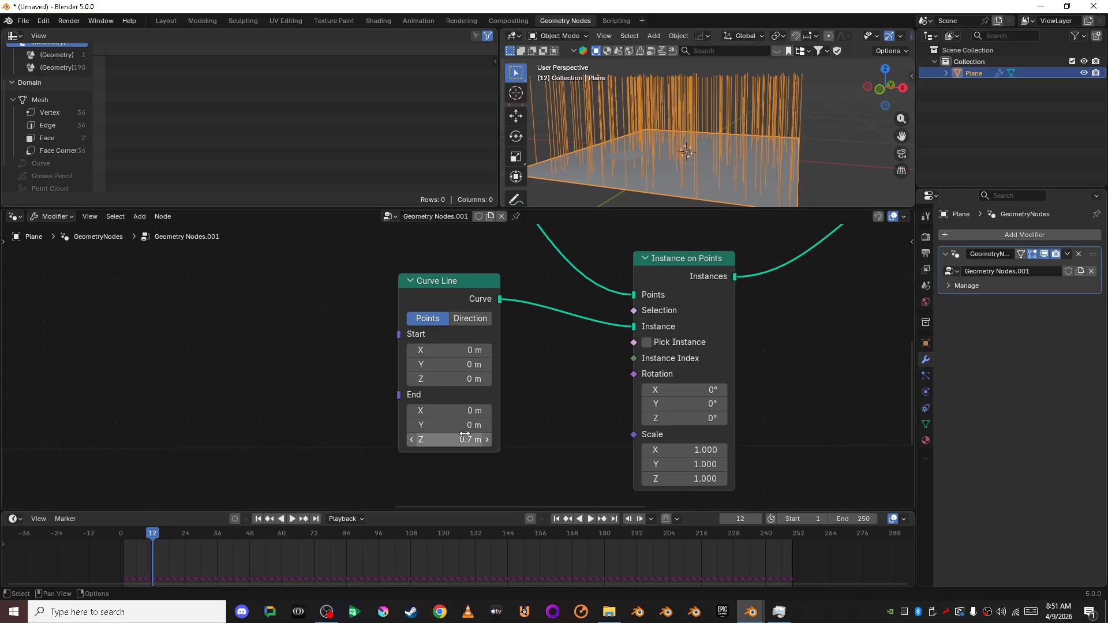
drag(466, 439, 446, 439)
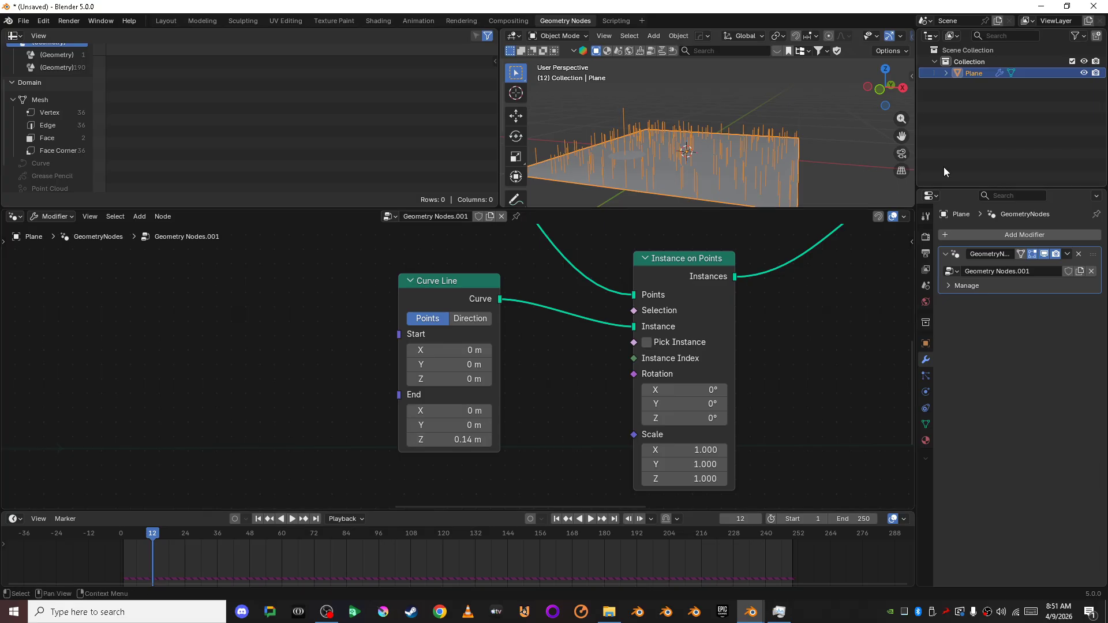
Switch the viewport to the front orthographic view and expand the collapsed upper Curve Line node.
click(880, 89)
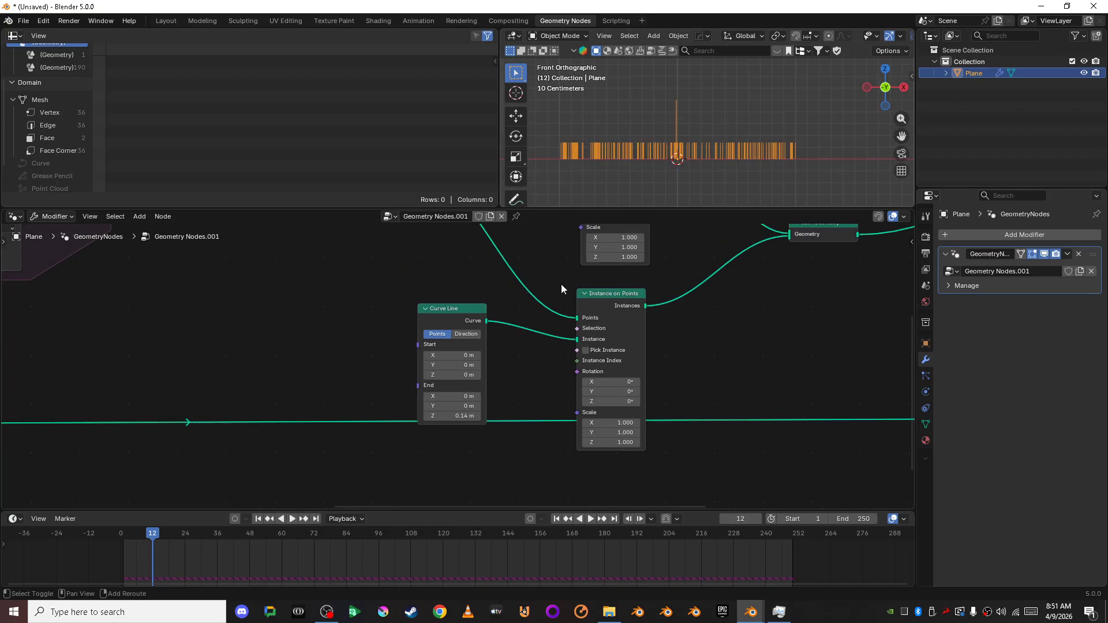
scroll(559, 382, up, 4)
click(562, 294)
scroll(460, 299, up, 5)
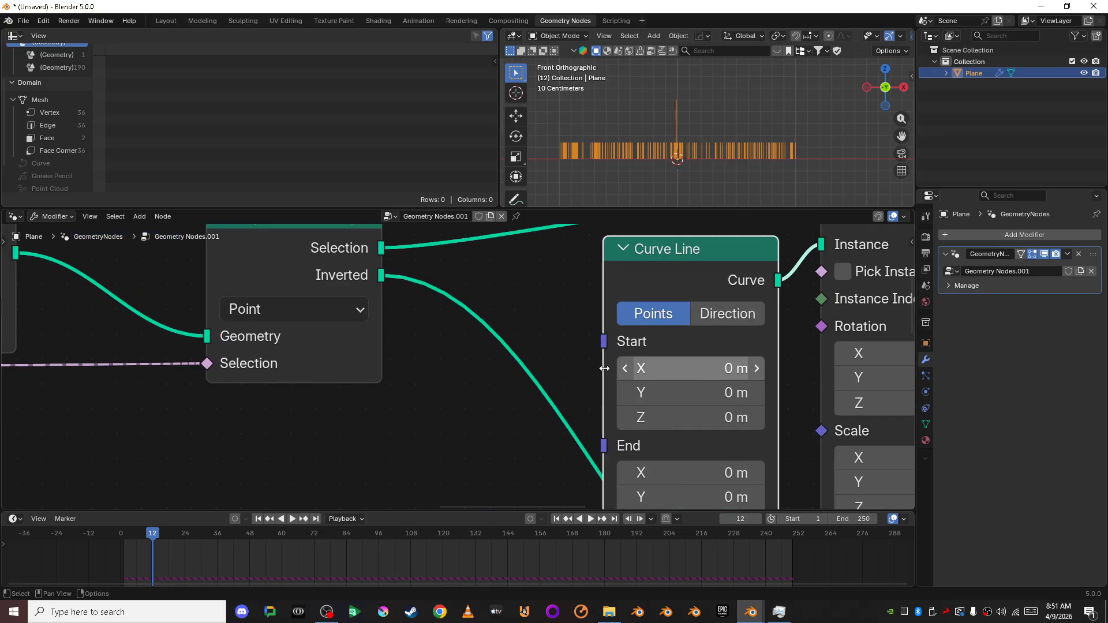
Set the lower Curve Line node's End Z to 0.27 m while viewing the lines from an angle.
middle_drag(684, 131, 791, 116)
scroll(629, 428, down, 1)
scroll(629, 428, down, 1)
middle_drag(676, 144, 712, 150)
scroll(598, 438, down, 1)
middle_drag(598, 437, 622, 305)
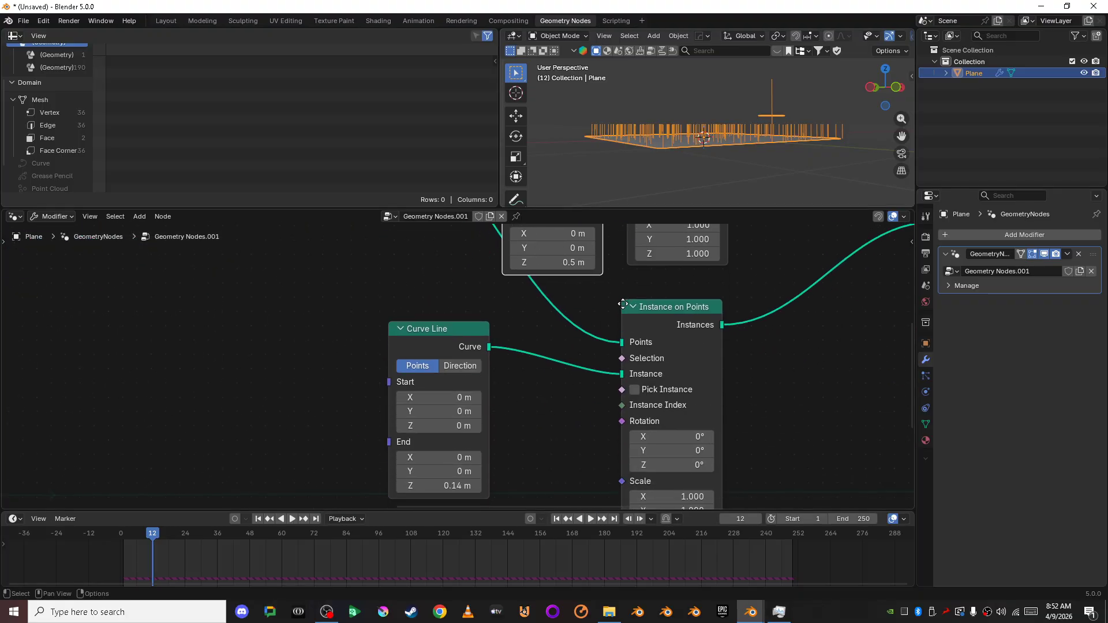
drag(450, 486, 469, 486)
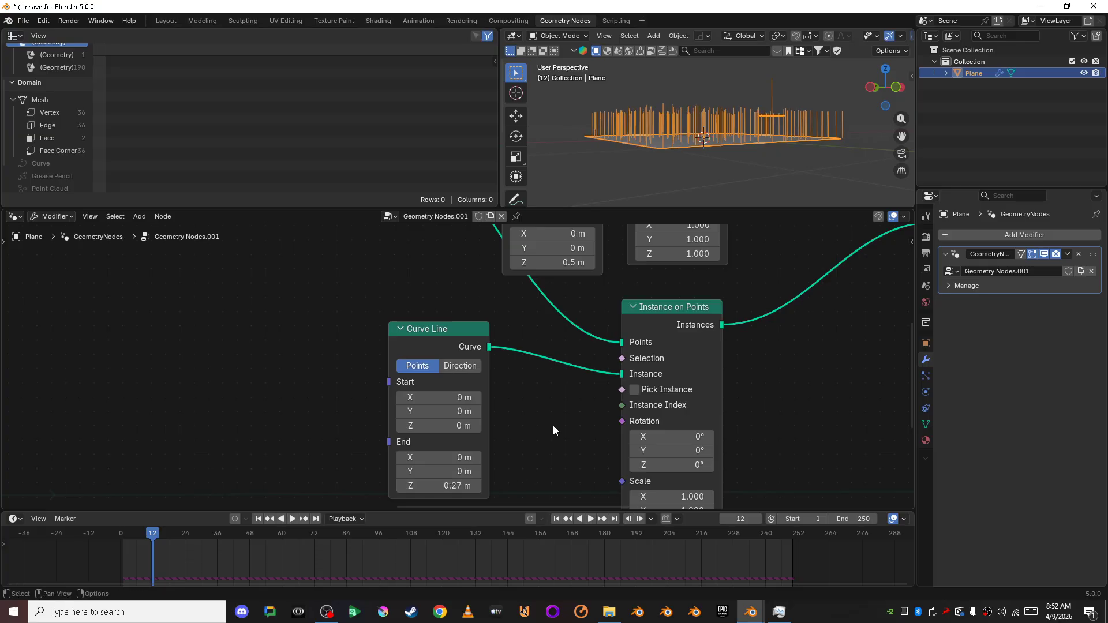
Set the upper Curve Line node's End Z to 0.16 m.
scroll(619, 269, up, 1)
middle_drag(605, 287, 511, 415)
scroll(508, 415, up, 7)
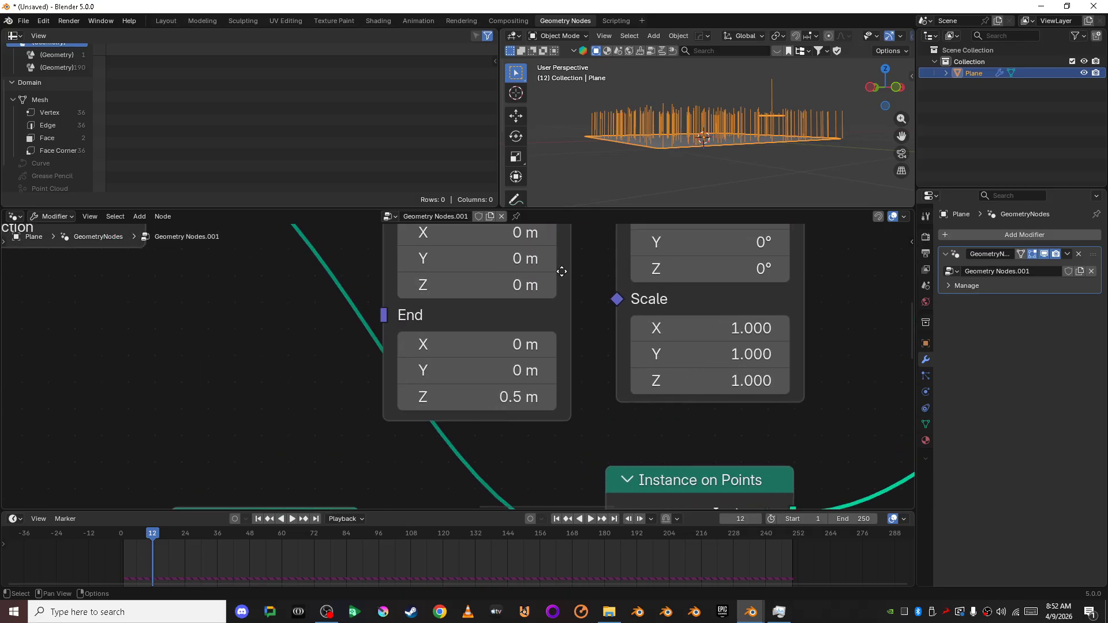
middle_drag(561, 271, 527, 315)
drag(475, 437, 467, 437)
Deselect the plane and enlarge the 3D viewport to show the whole plane with its line instances.
middle_drag(773, 174, 802, 92)
click(802, 92)
scroll(766, 338, down, 9)
middle_drag(756, 126, 742, 181)
drag(749, 210, 710, 330)
Enlarge the node editor area again by reducing the height of the 3D viewport and spreadsheet.
scroll(212, 445, down, 12)
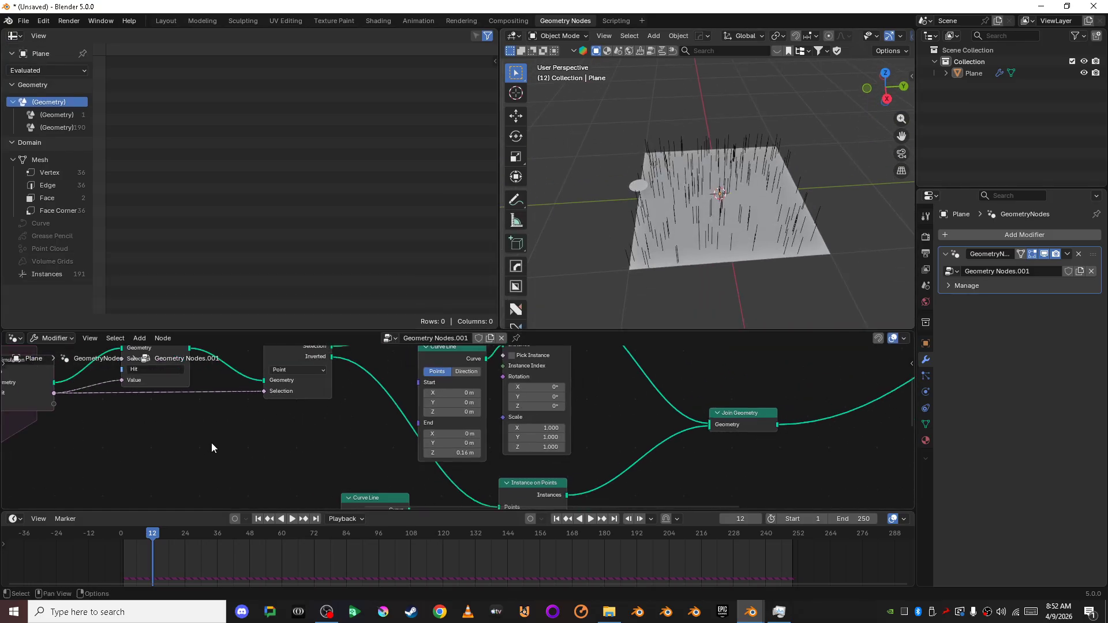
middle_drag(214, 444, 636, 389)
scroll(527, 457, up, 8)
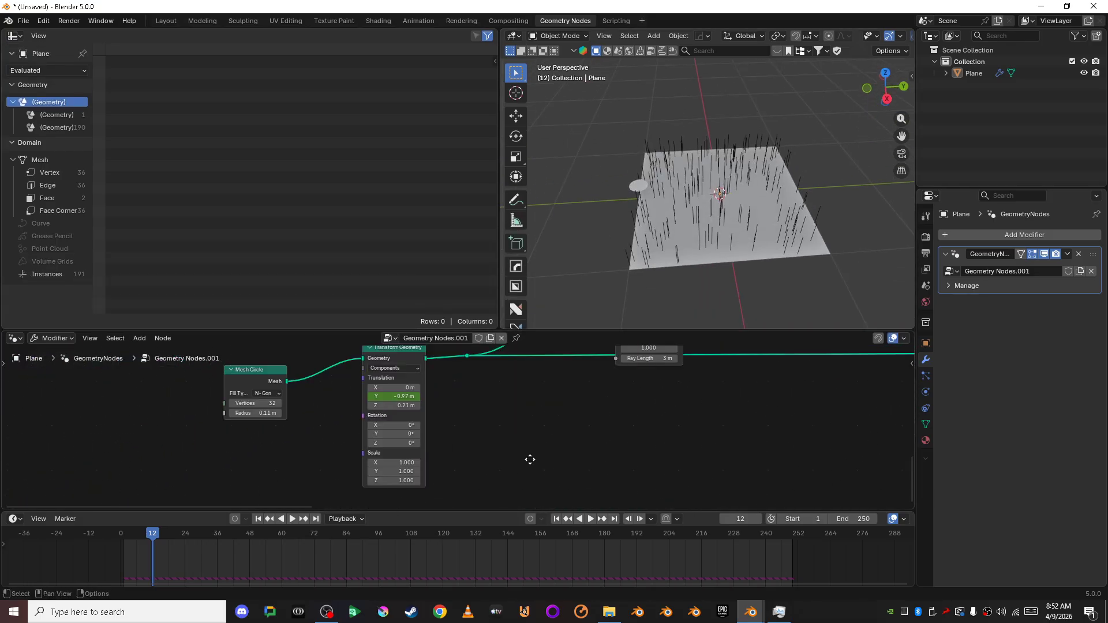
scroll(396, 403, down, 5)
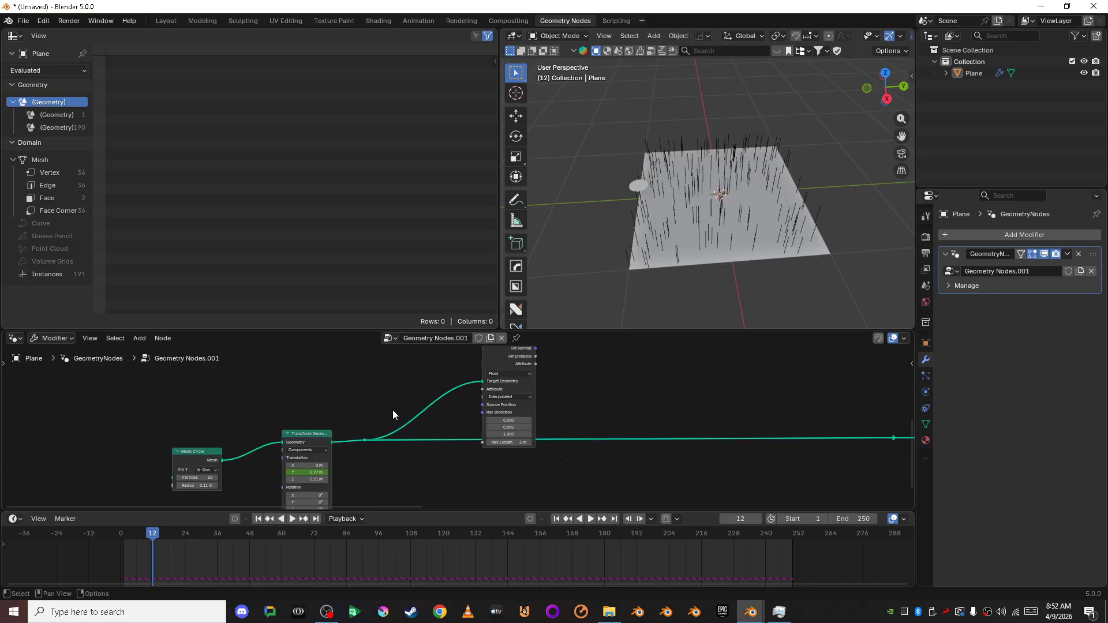
drag(503, 331, 580, 200)
Set the Distribute Points on Faces node's Density to 639.530.
middle_drag(567, 299, 445, 450)
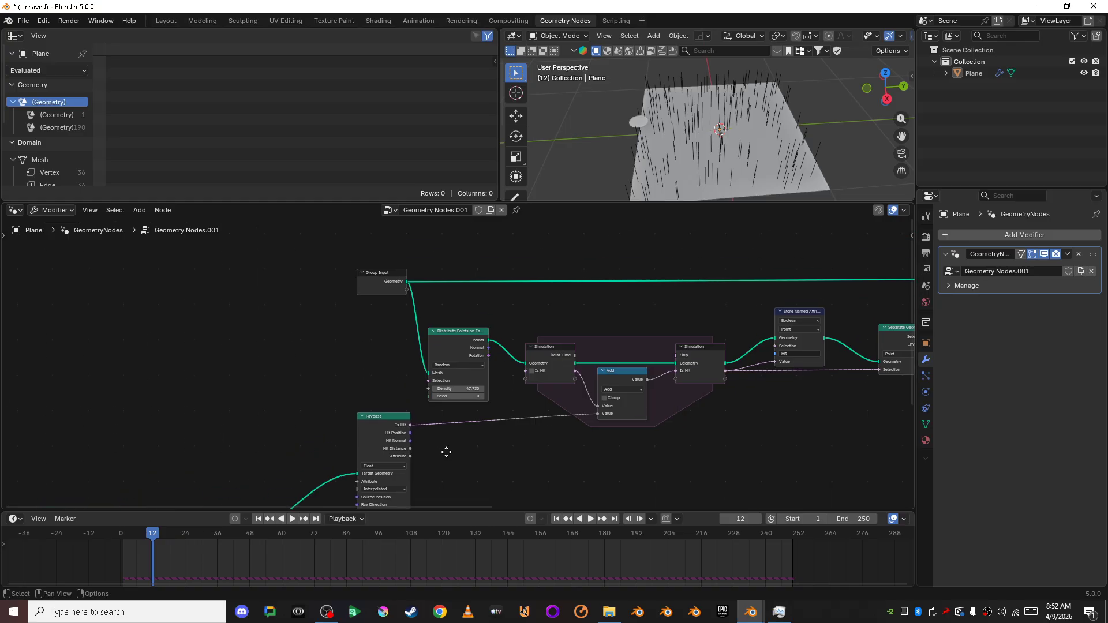
scroll(449, 451, up, 6)
drag(469, 438, 501, 438)
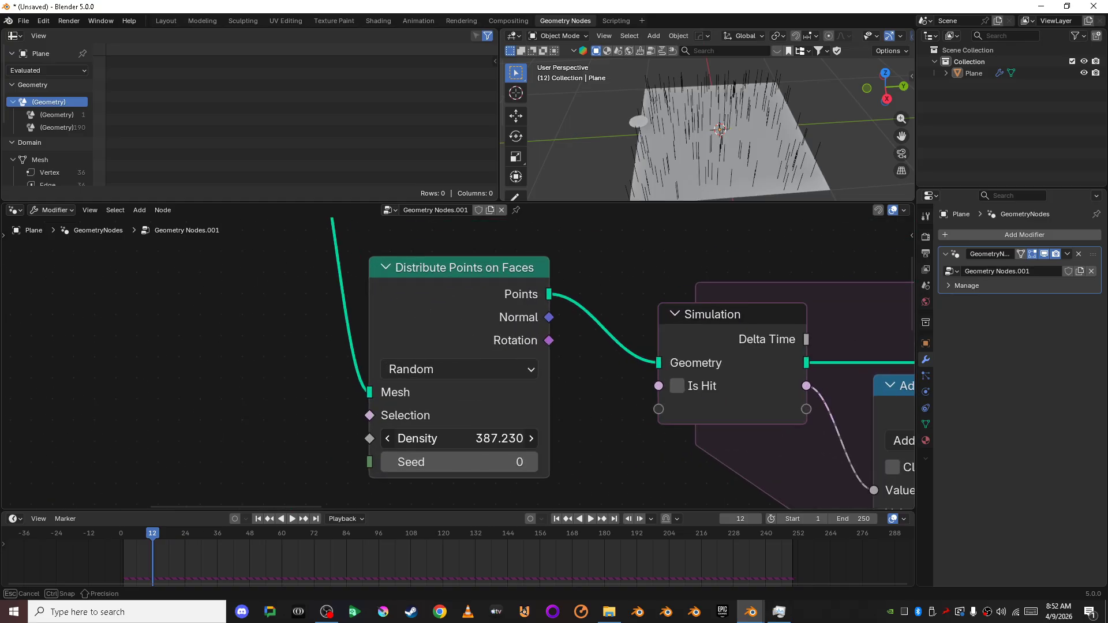
drag(433, 439, 433, 439)
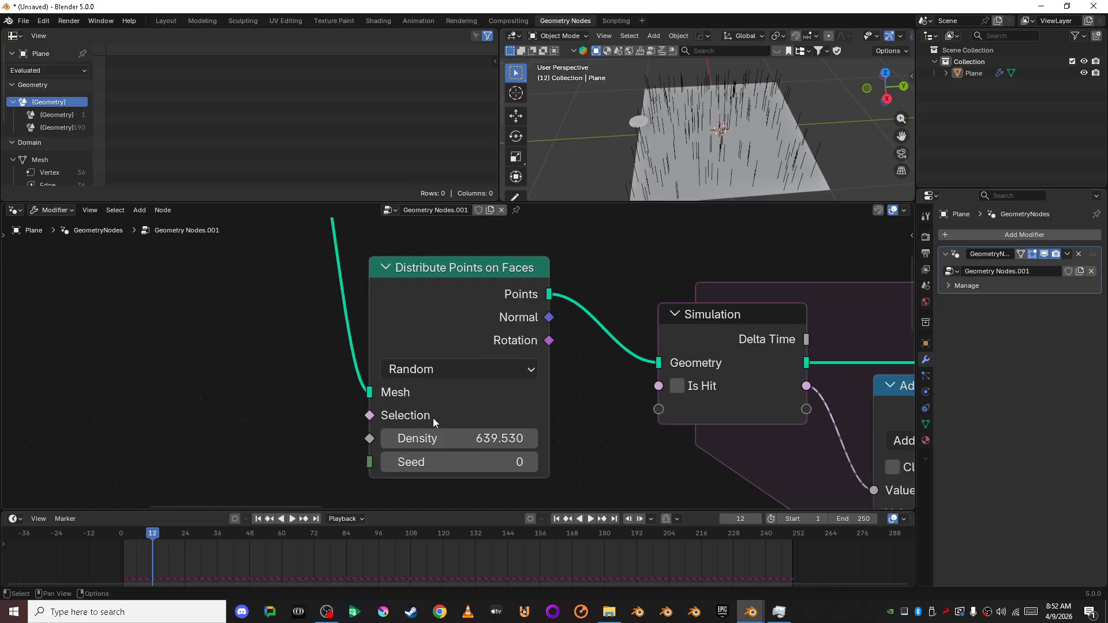
Run the simulation to frame 59 and inspect the denser line instances from a low angle in an enlarged 3D viewport.
click(291, 518)
drag(160, 539, 279, 549)
middle_drag(566, 173, 719, 179)
drag(719, 202, 714, 342)
middle_drag(685, 257, 721, 211)
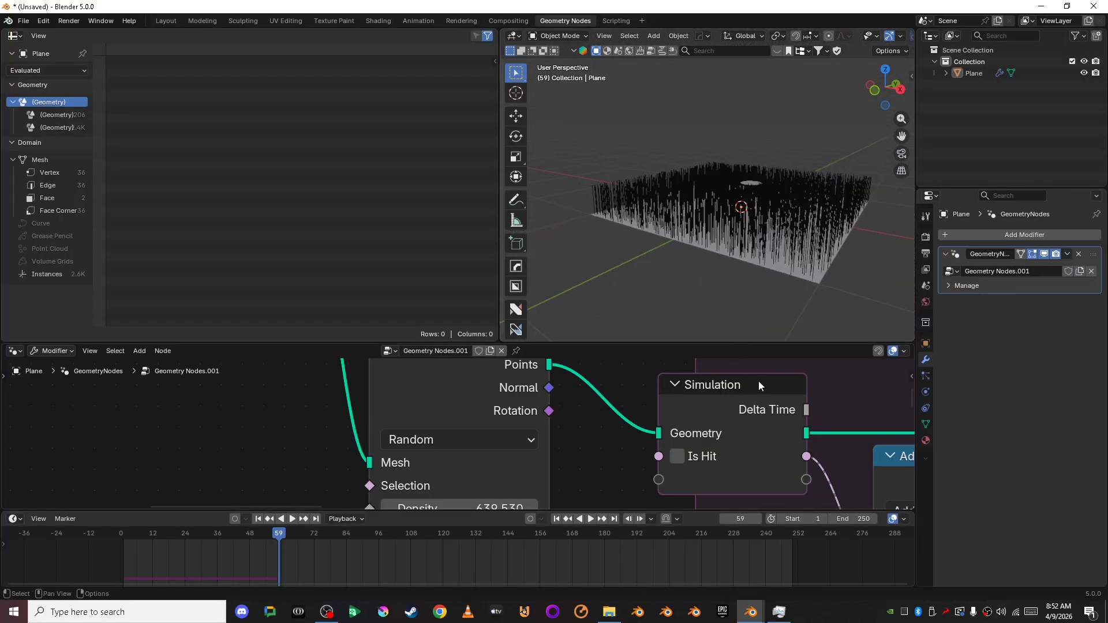
Enlarge the node editor again and move the Join Geometry node that merges both instance branches slightly closer to the Instance on Points nodes.
drag(796, 346, 796, 204)
scroll(715, 390, down, 8)
middle_drag(714, 391, 213, 395)
scroll(398, 397, up, 3)
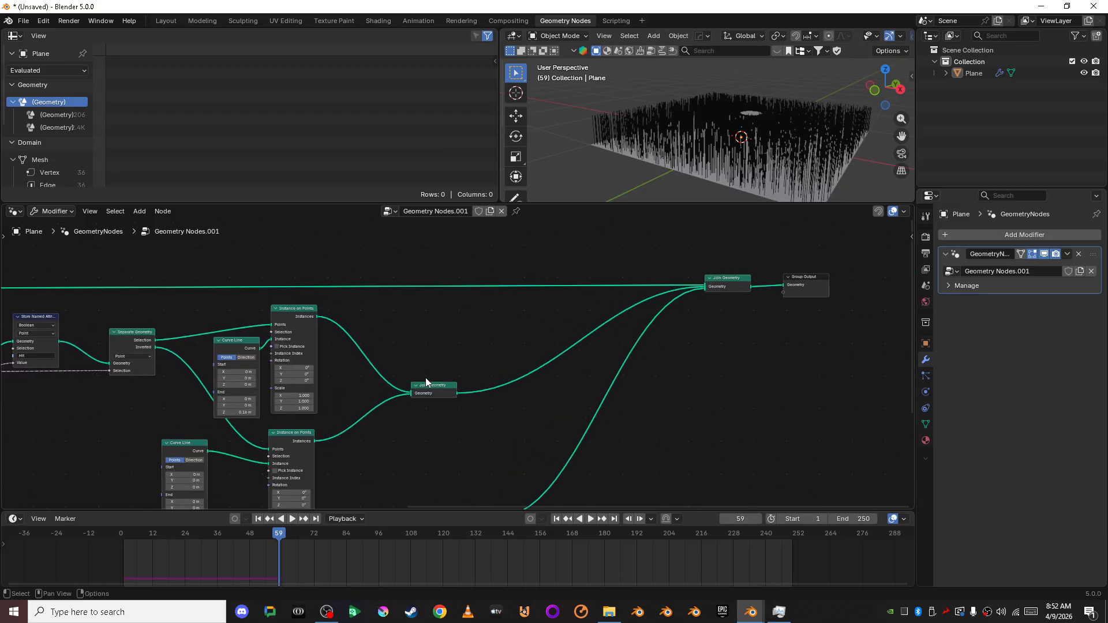
mouse_move(426, 381)
mouse_down()
mouse_move(437, 372)
mouse_move(410, 370)
mouse_up()
click(489, 410)
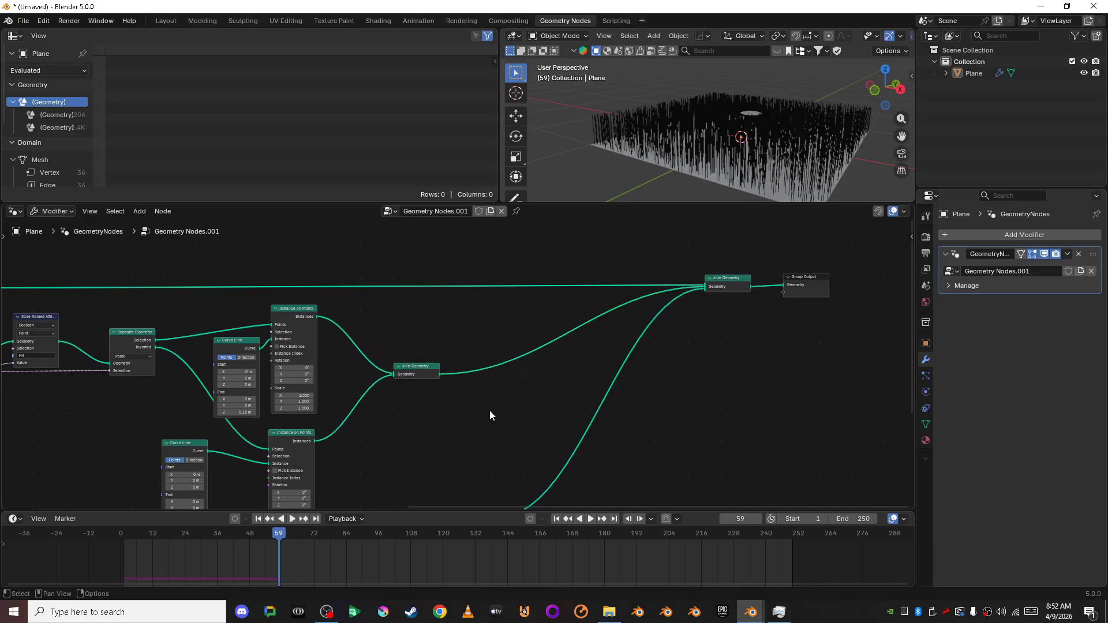
Add a Curve to Mesh node near the Join Geometry node that merges both instance branches.
scroll(490, 410, up, 2)
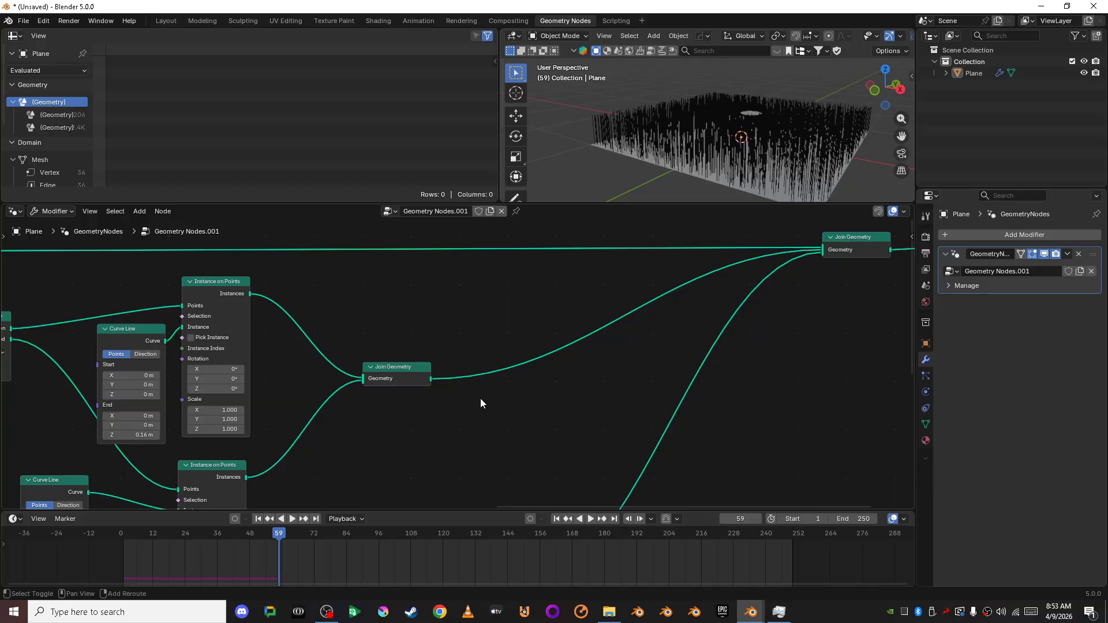
key(shift+a)
click(442, 276)
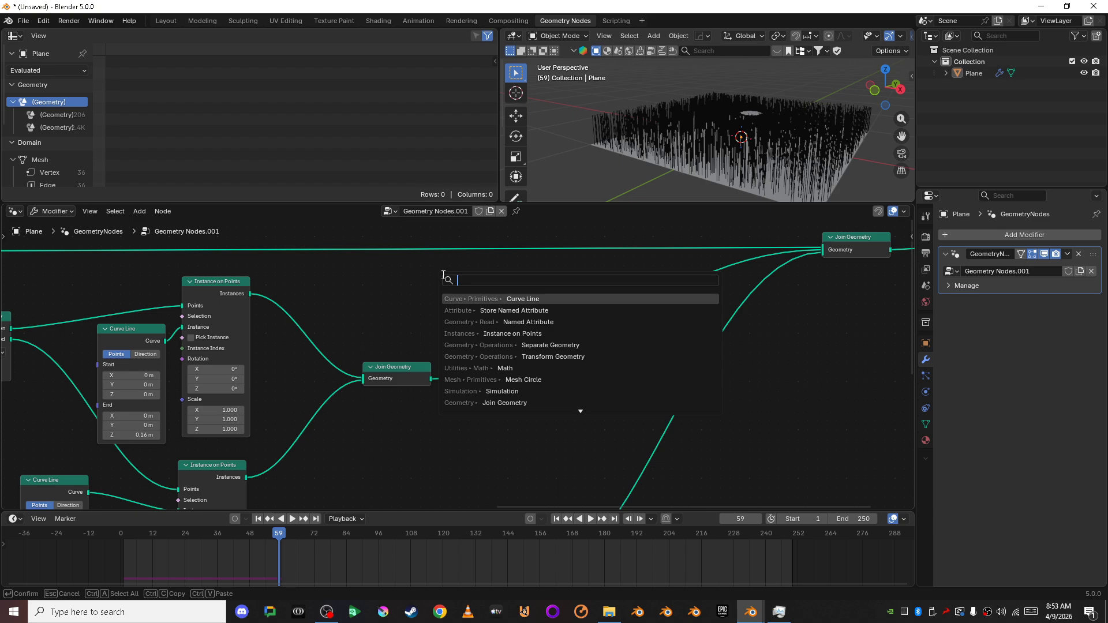
text(curve to mesh)
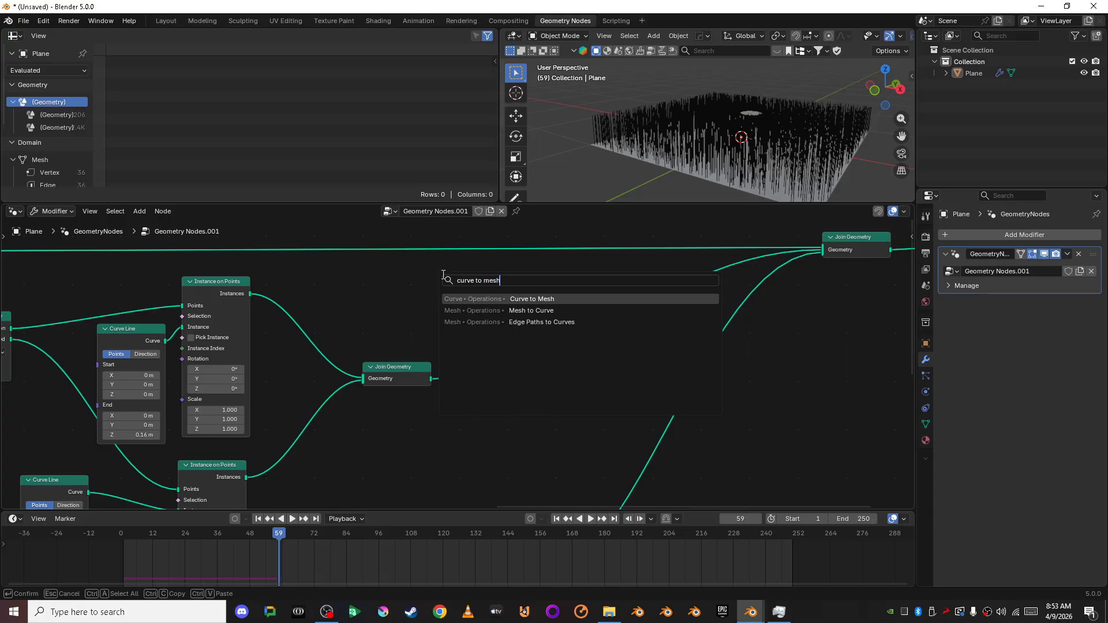
key(Return)
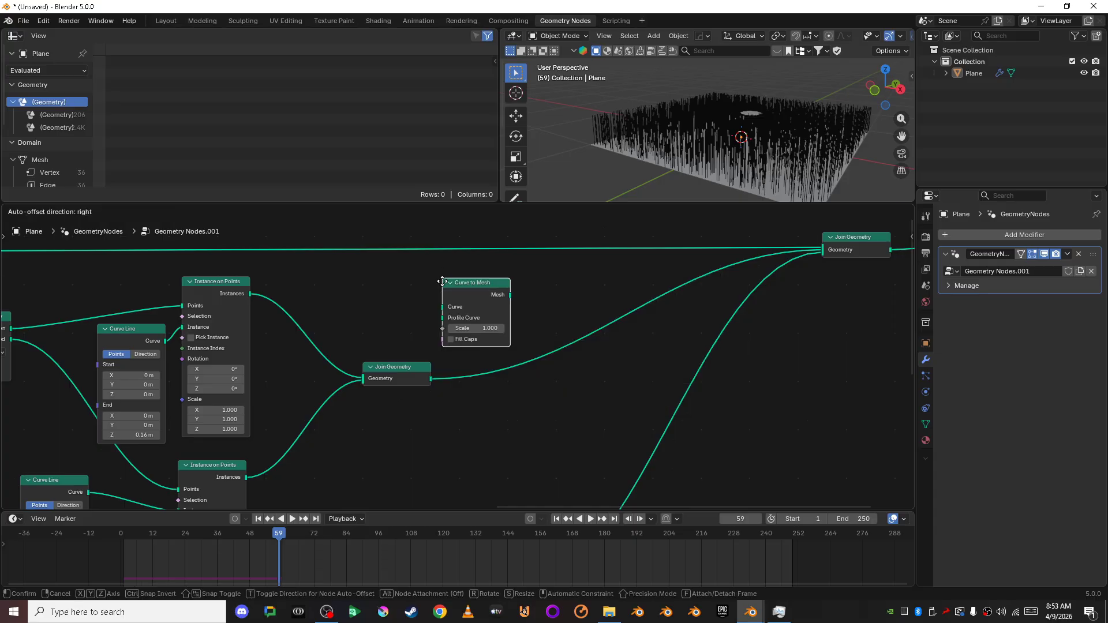
Insert Curve to Mesh between the instances' Join Geometry and the final Join Geometry, and add a Curve Circle node beside it.
click(536, 334)
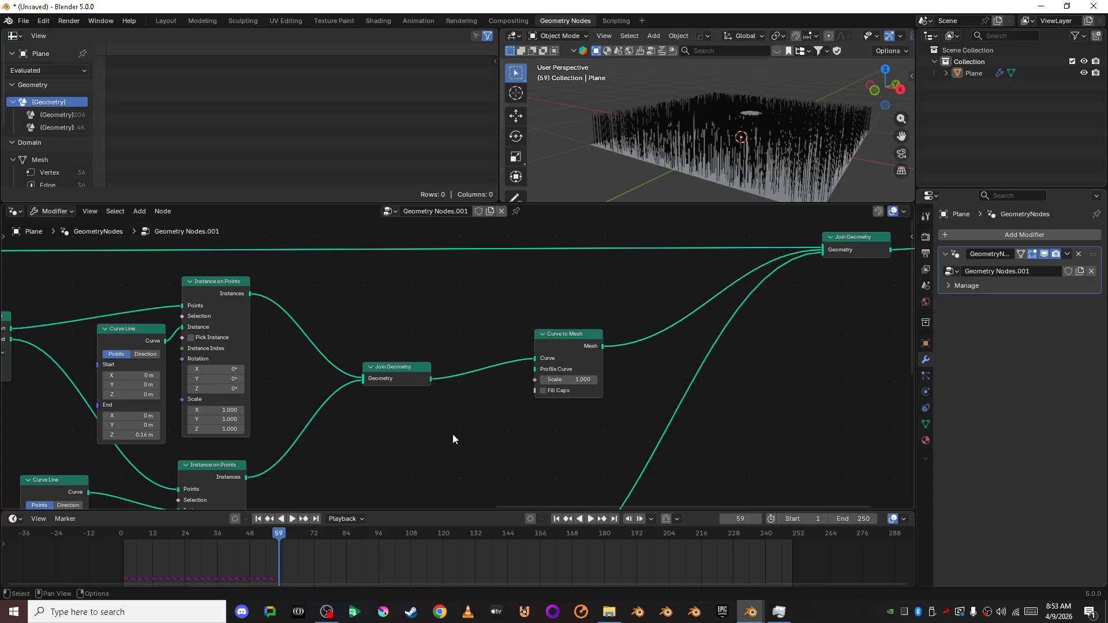
key(shift+a)
click(411, 281)
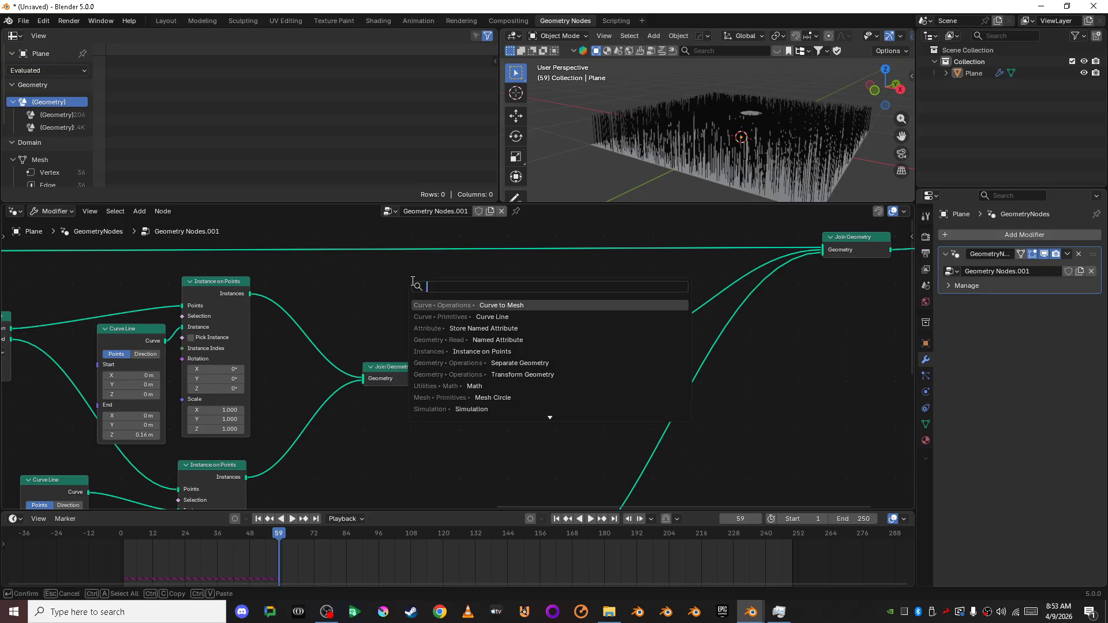
text(cir)
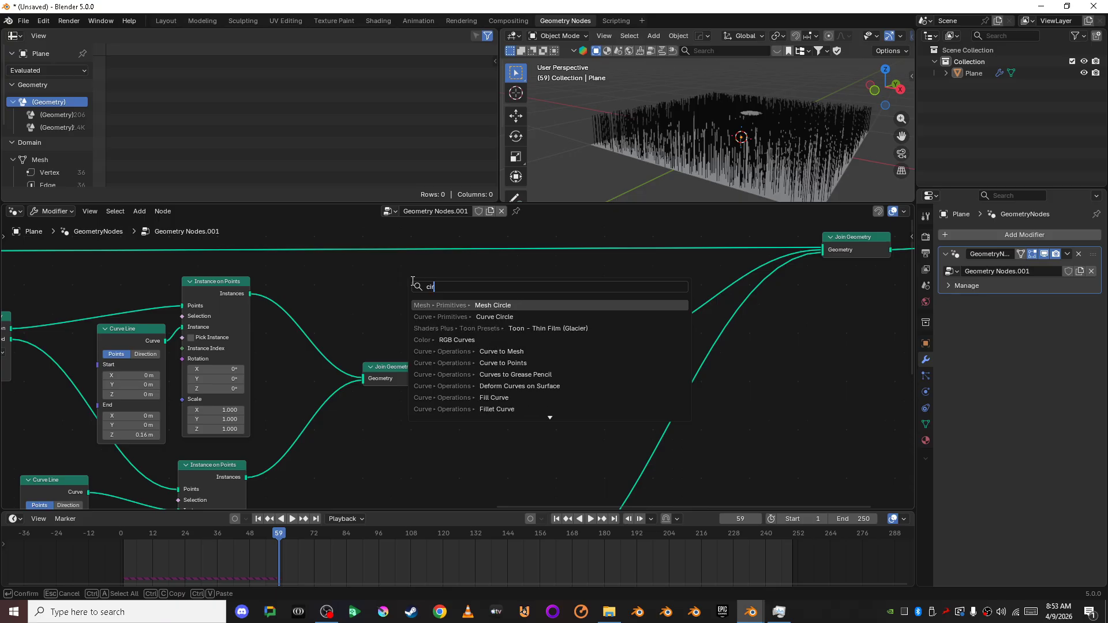
key(BackSpace)
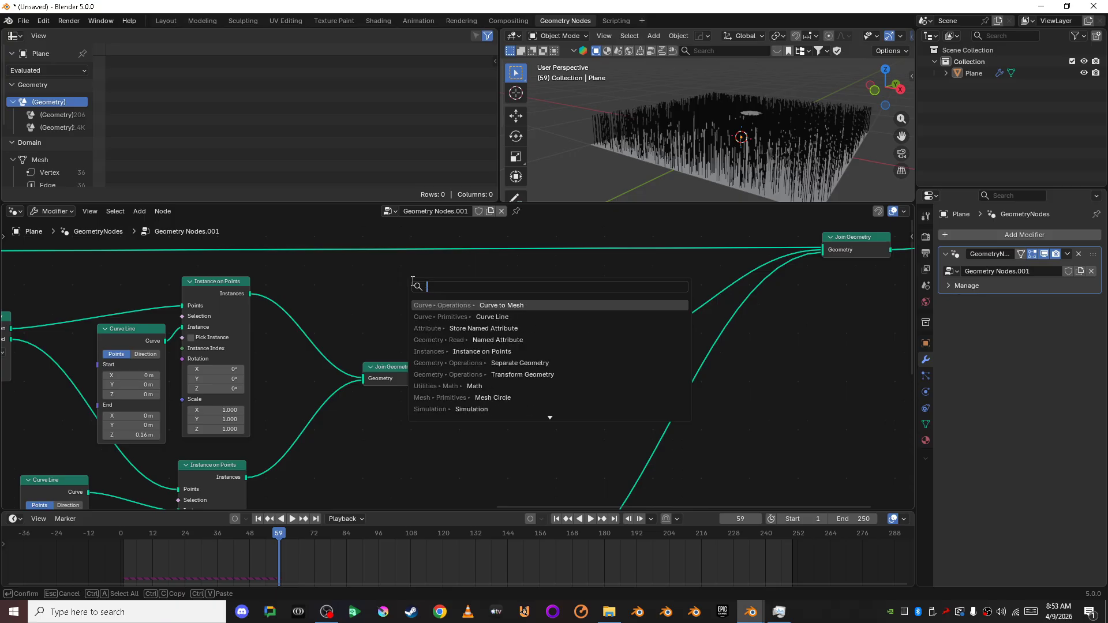
text(curve C)
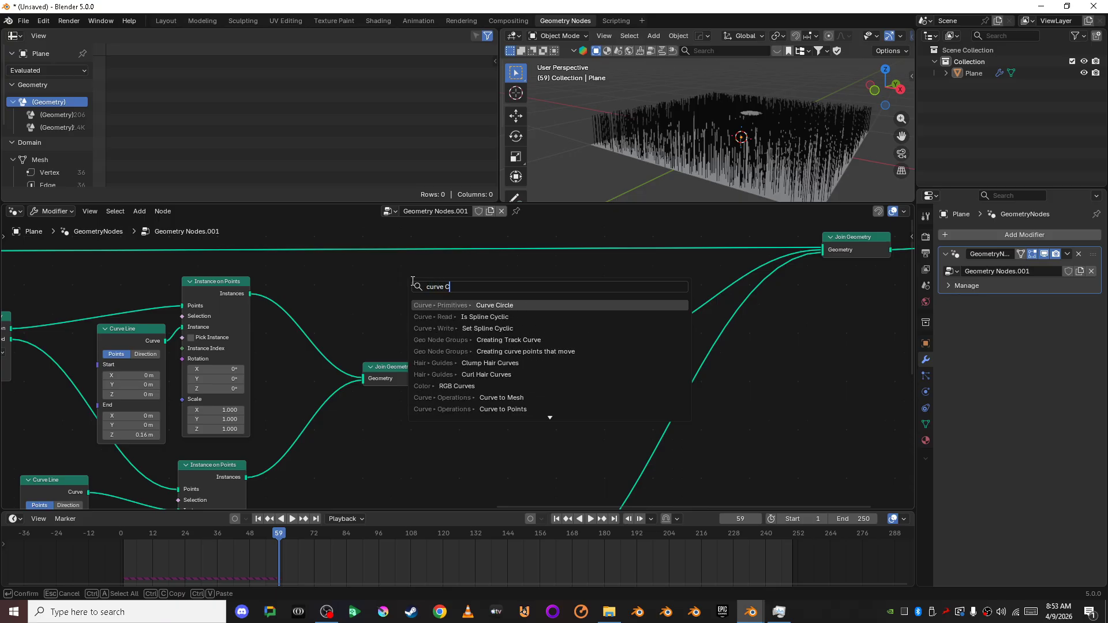
key(Return)
click(376, 398)
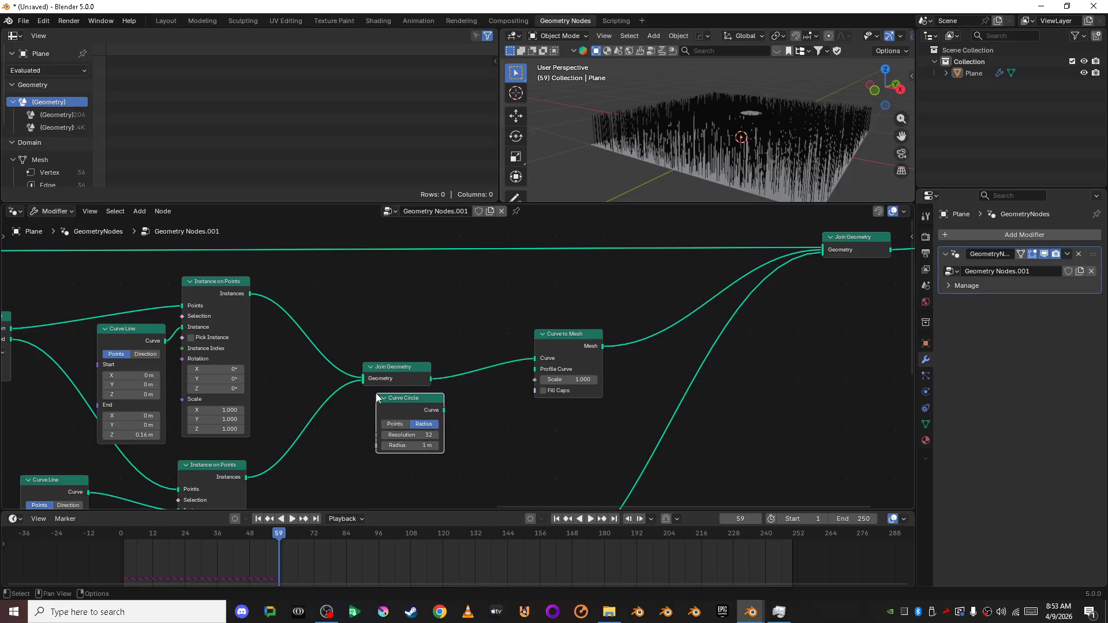
Connect the Curve Circle to Curve to Mesh's Profile Curve input and set its radius to 0.01 m.
drag(444, 410, 467, 409)
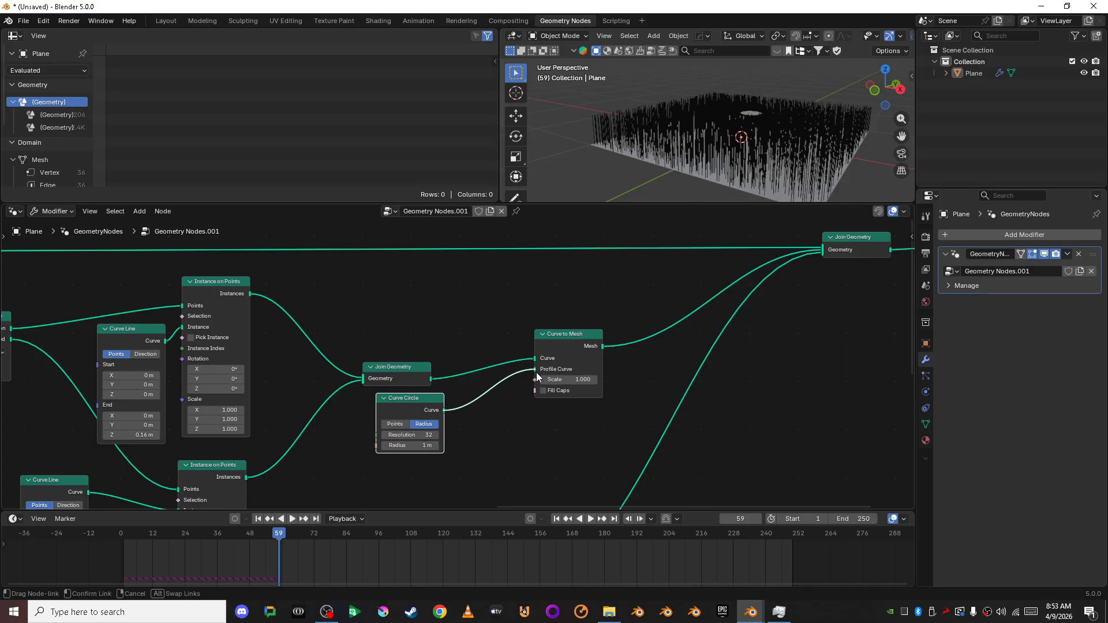
drag(537, 377, 537, 372)
drag(416, 446, 380, 445)
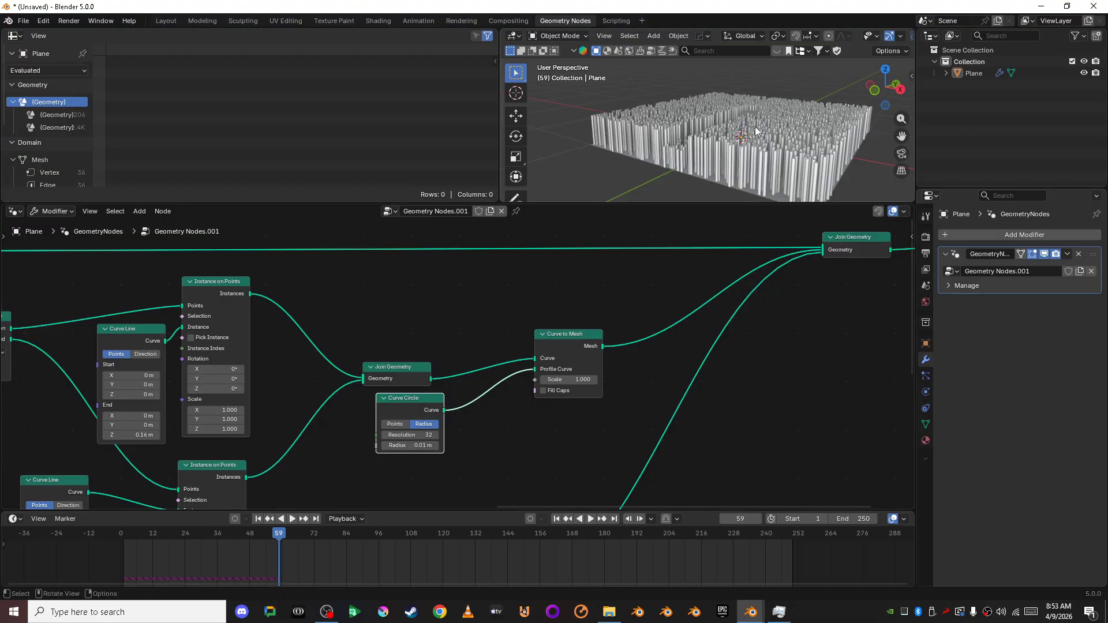
Play the animation from frame 0 and examine how the moving circle cuts the thickened blades.
mouse_move(679, 141)
middle_down()
mouse_move(703, 160)
mouse_move(737, 147)
mouse_move(683, 154)
middle_up()
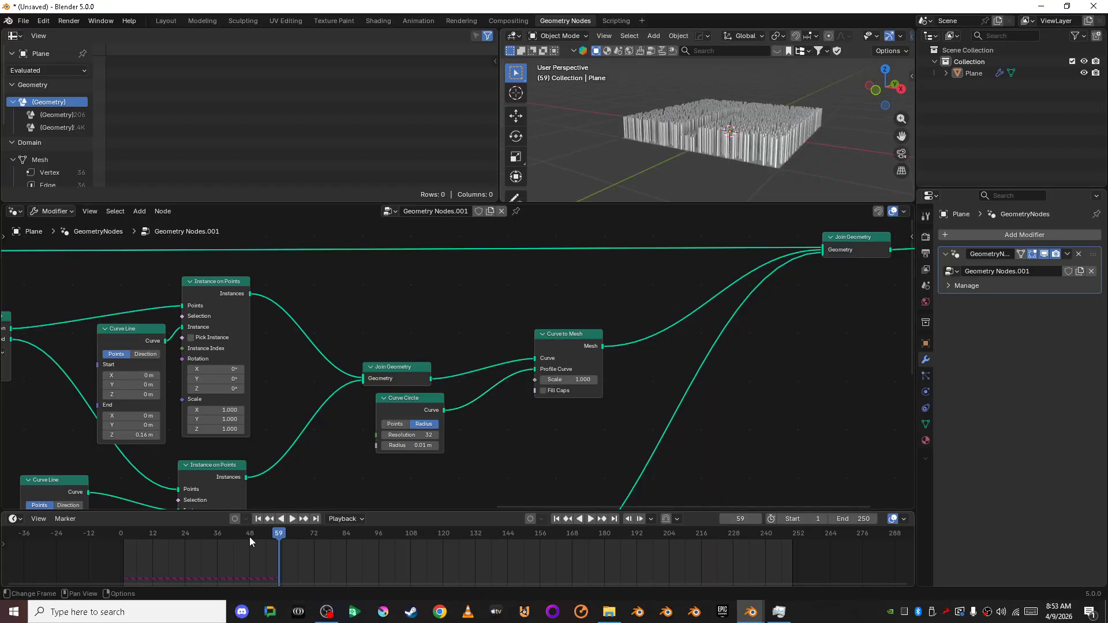
drag(252, 540, 118, 546)
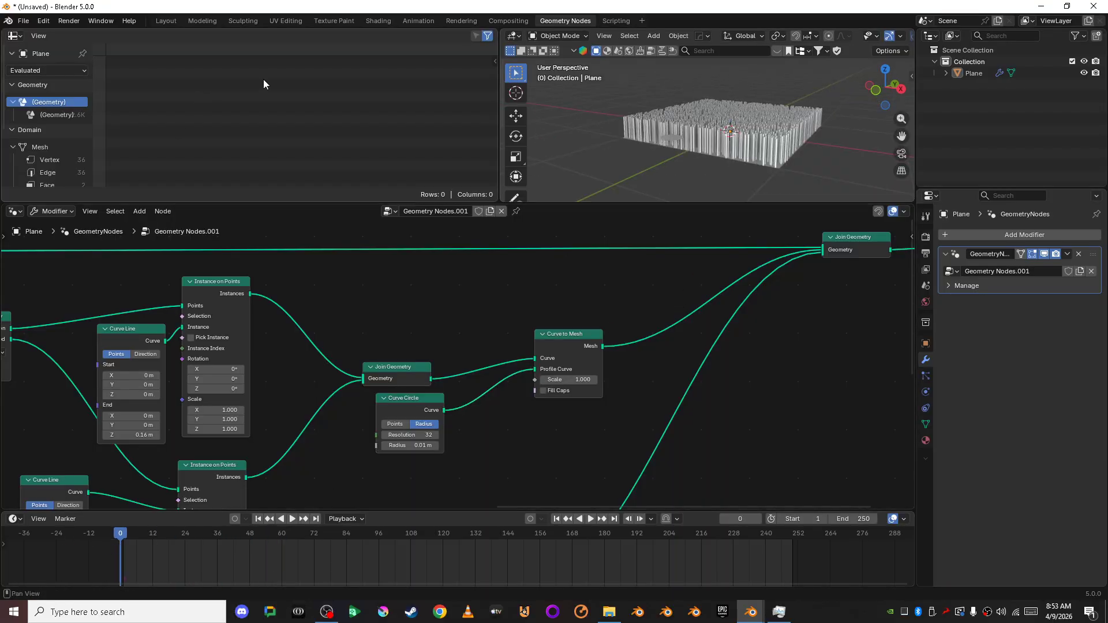
key(space)
scroll(776, 137, up, 4)
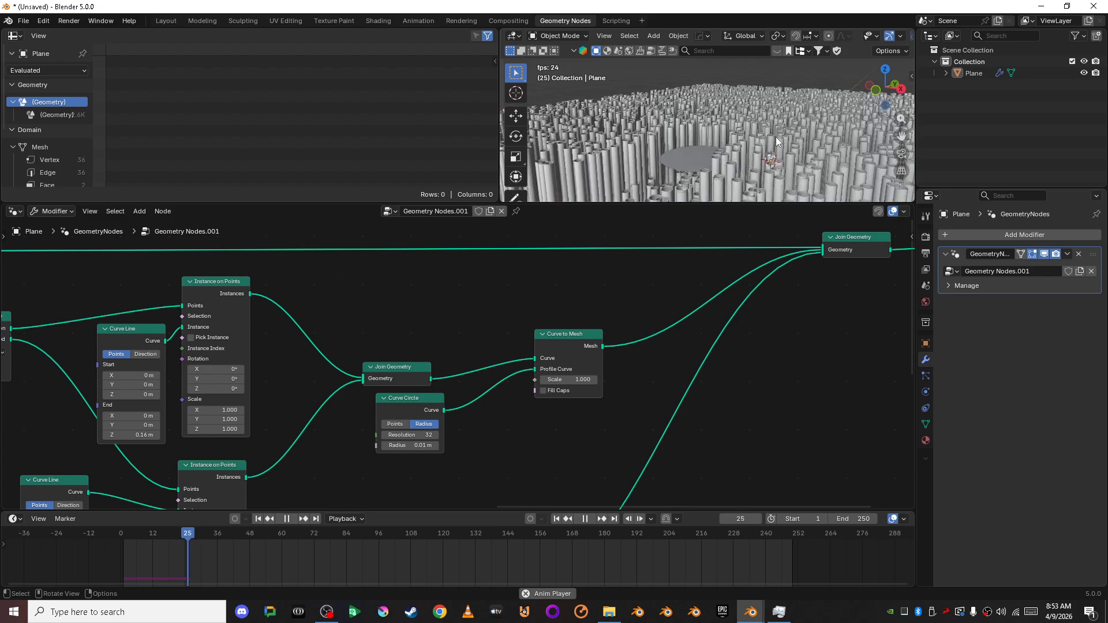
middle_drag(776, 136, 723, 117)
key(space)
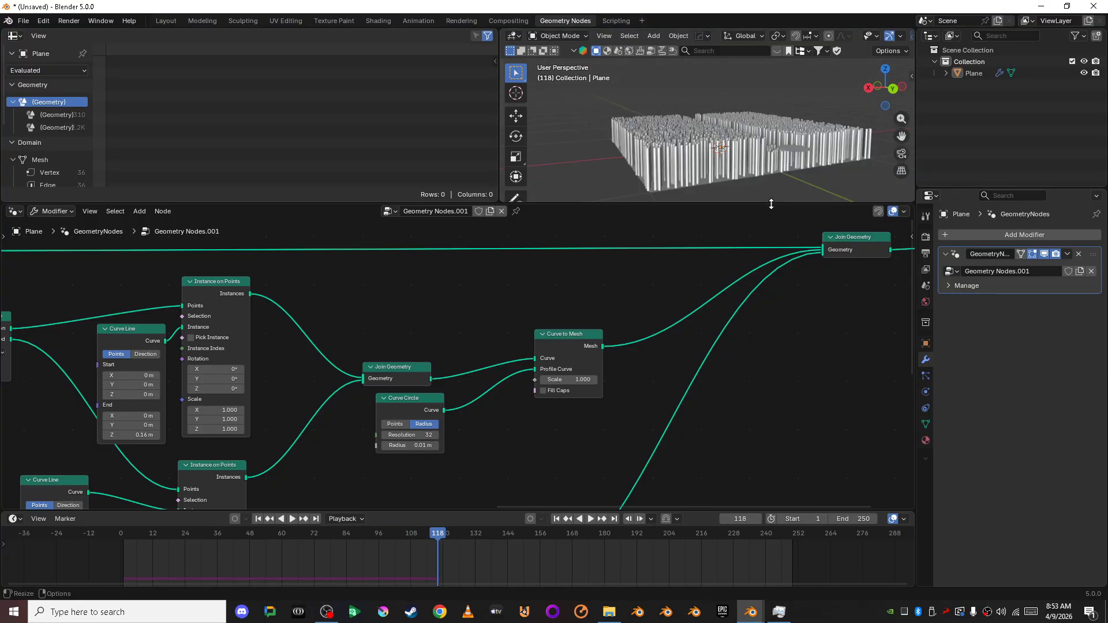
Make the 3D viewport taller and frame the blades around the circle more closely.
drag(775, 202, 776, 315)
mouse_move(799, 241)
middle_down()
mouse_move(675, 244)
mouse_move(661, 254)
mouse_move(784, 231)
middle_up()
scroll(677, 238, up, 4)
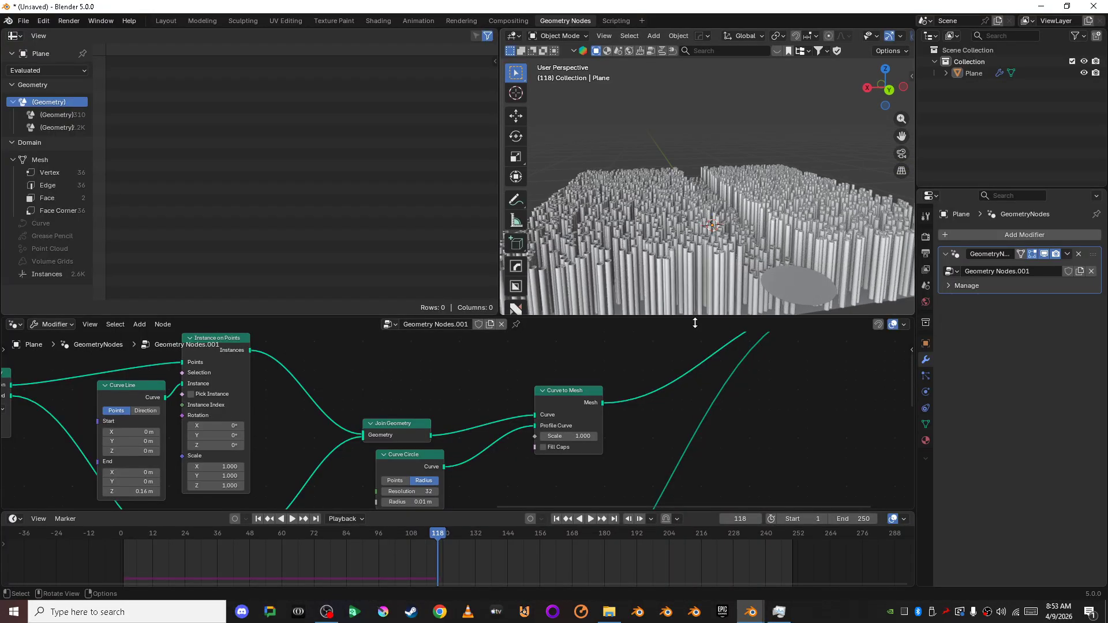
Select the Mesh Circle's Transform Geometry node and the plane object to show the existing keyframes in the timeline.
drag(437, 541, 500, 541)
scroll(516, 410, down, 8)
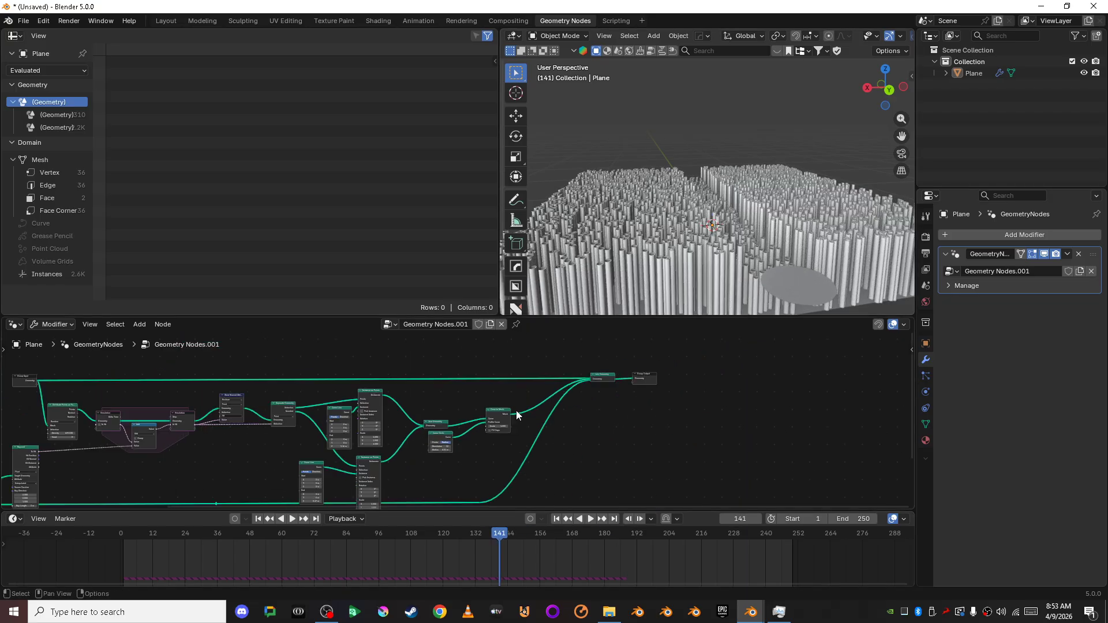
middle_drag(361, 418, 802, 325)
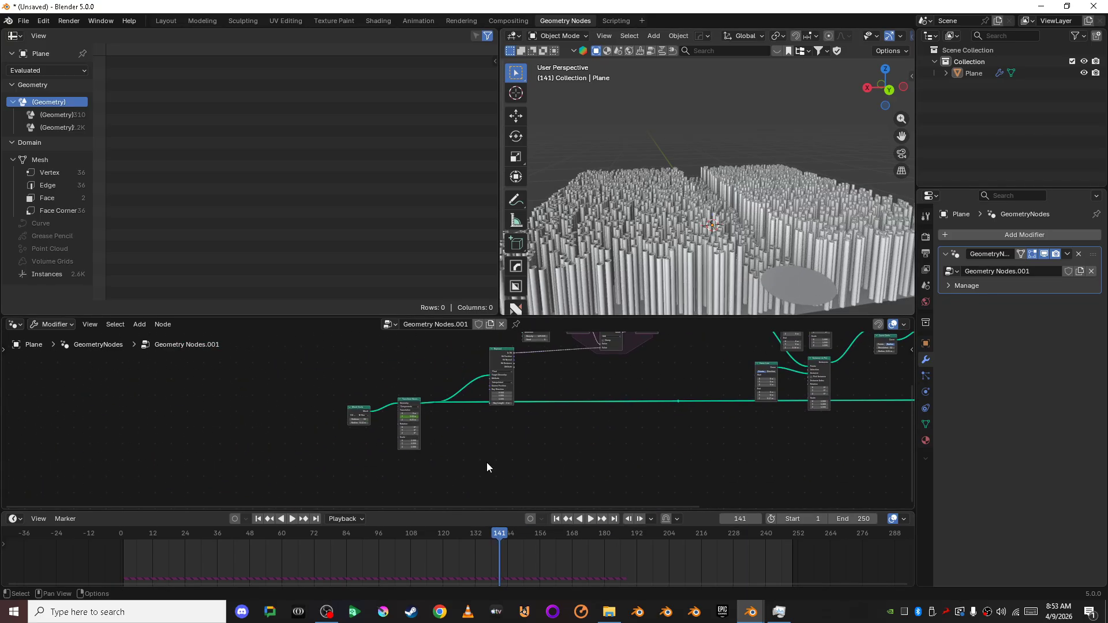
scroll(514, 453, up, 3)
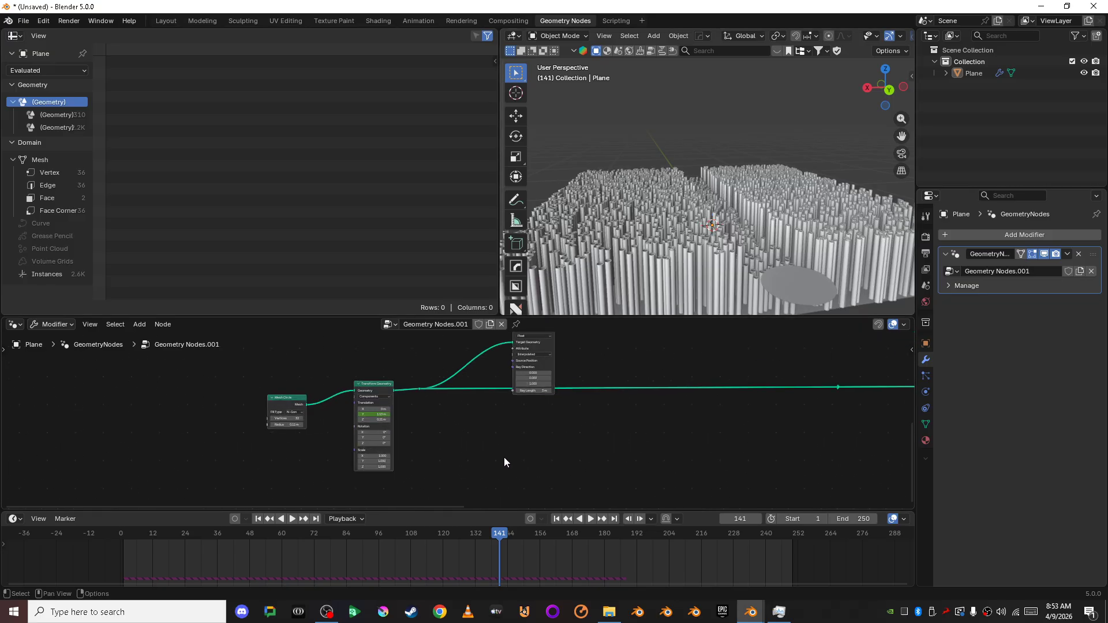
scroll(471, 449, up, 6)
middle_drag(416, 441, 486, 436)
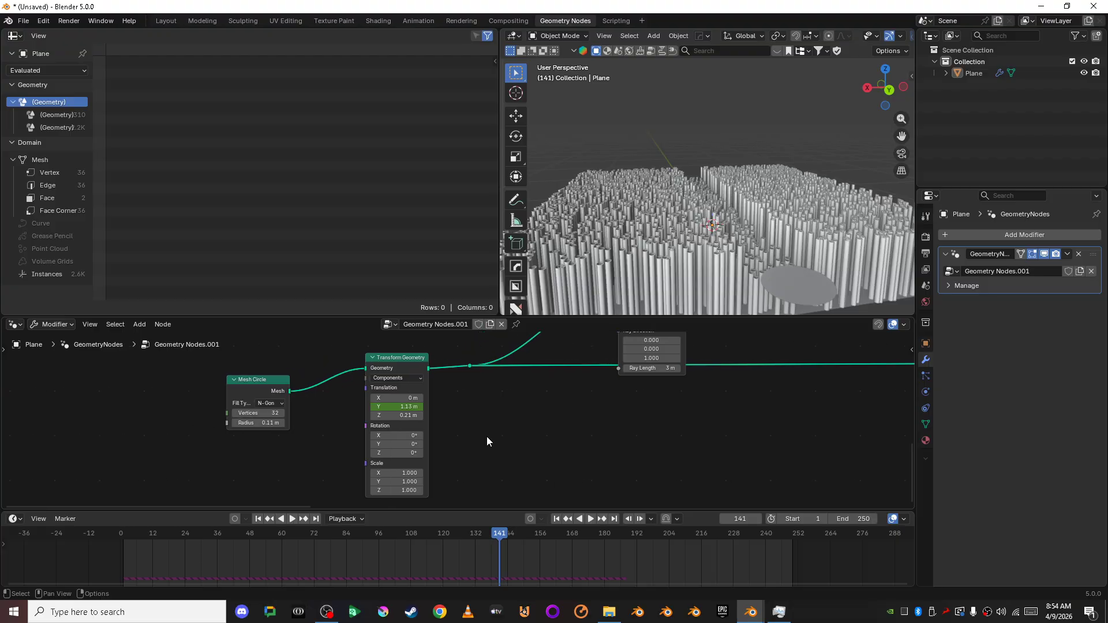
drag(500, 538, 475, 537)
click(399, 359)
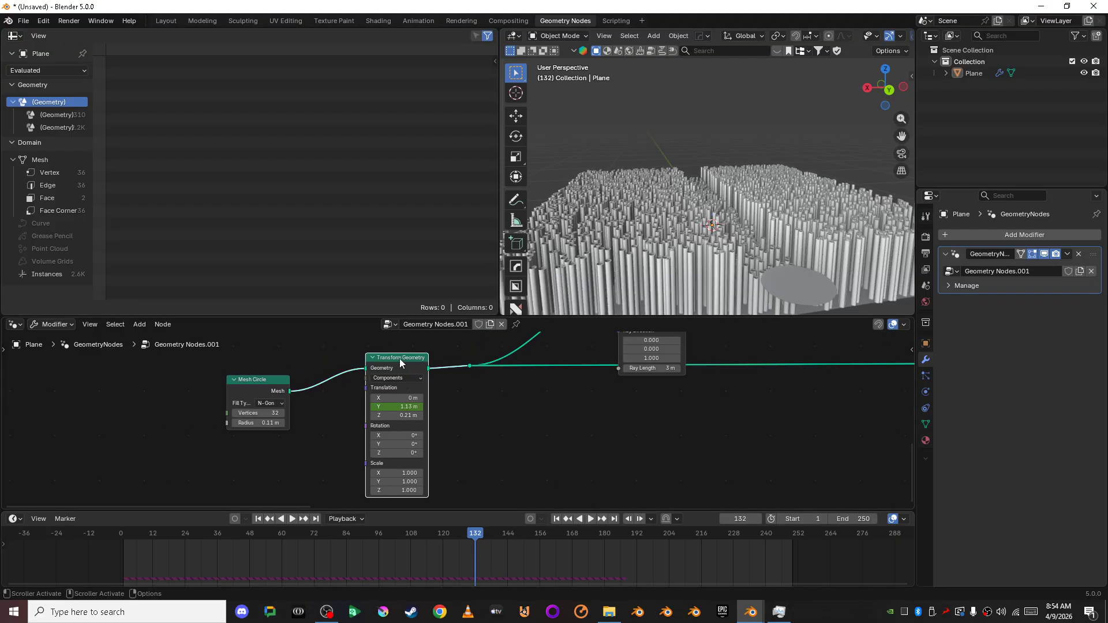
click(652, 216)
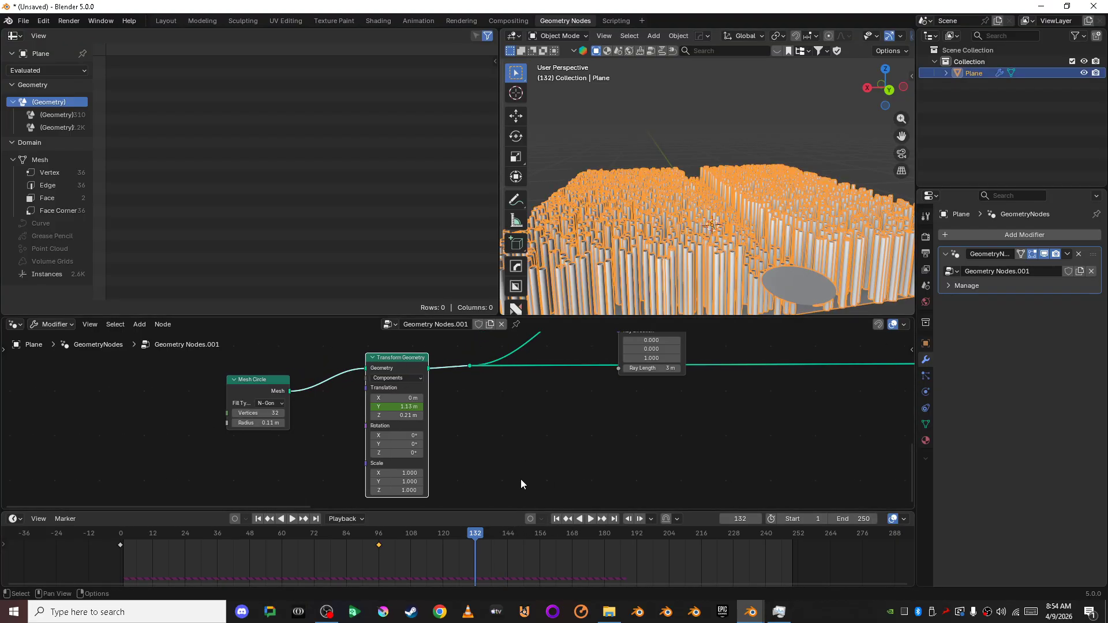
Insert a keyframe for all Translation axes of the Transform Geometry node at frame 96.
drag(465, 538, 395, 556)
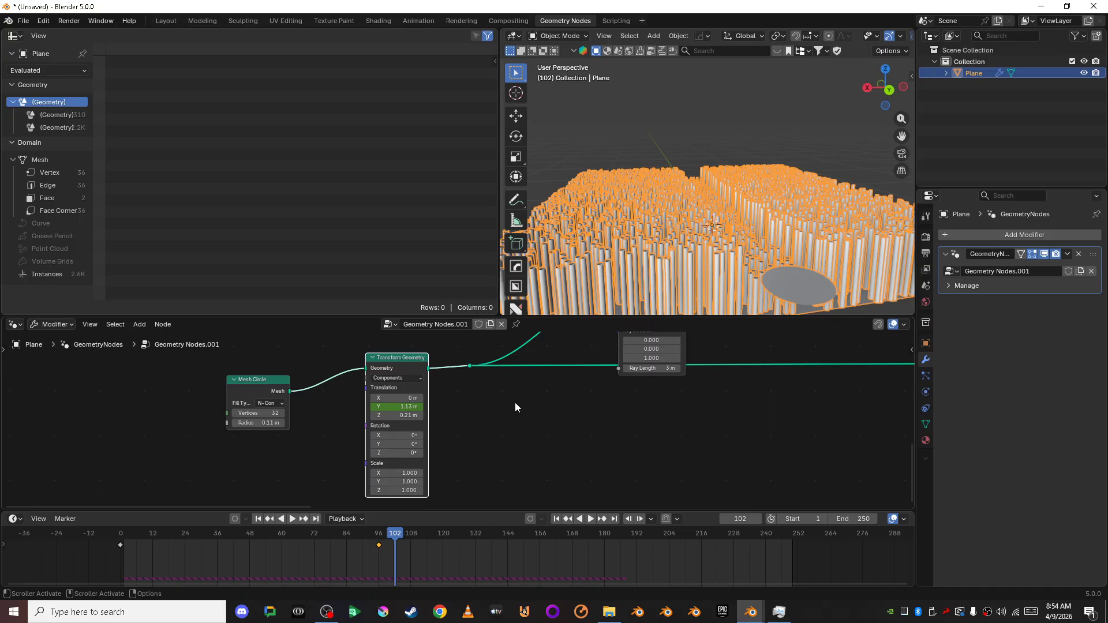
scroll(514, 405, up, 2)
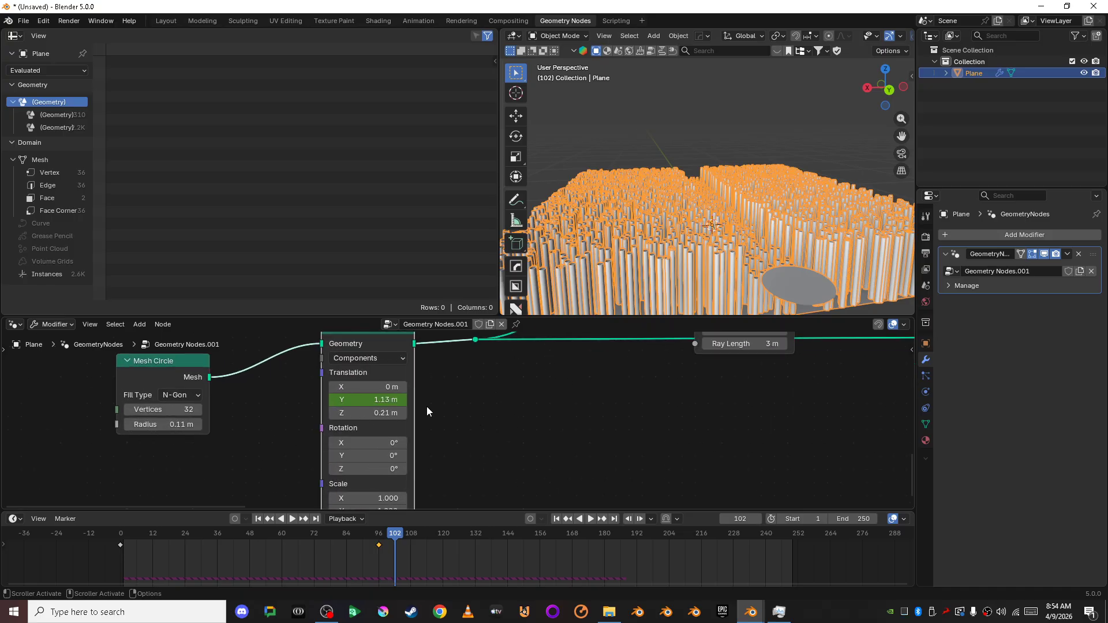
key(Down)
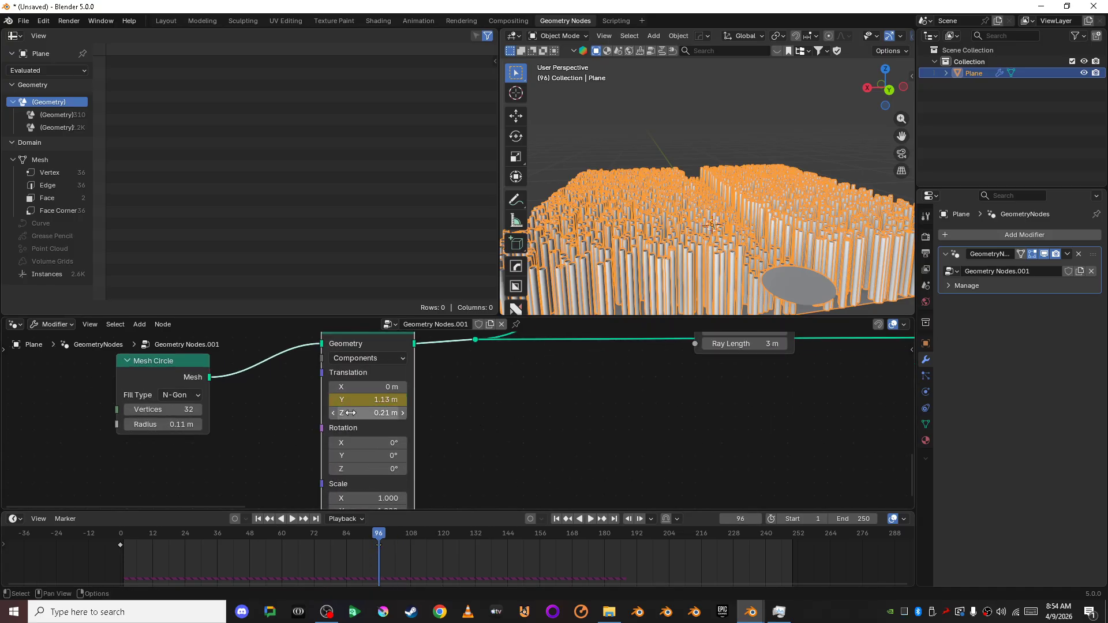
key(i)
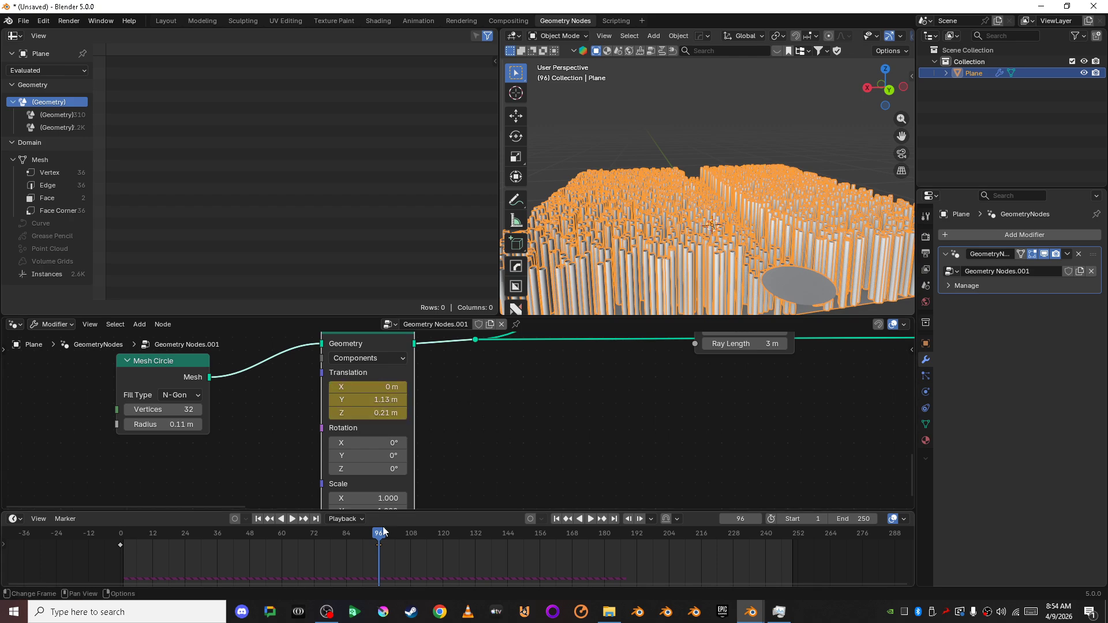
Set the Transform Geometry's Translation X to 0.2 m at frame 103 and keyframe the translation.
drag(382, 536, 398, 544)
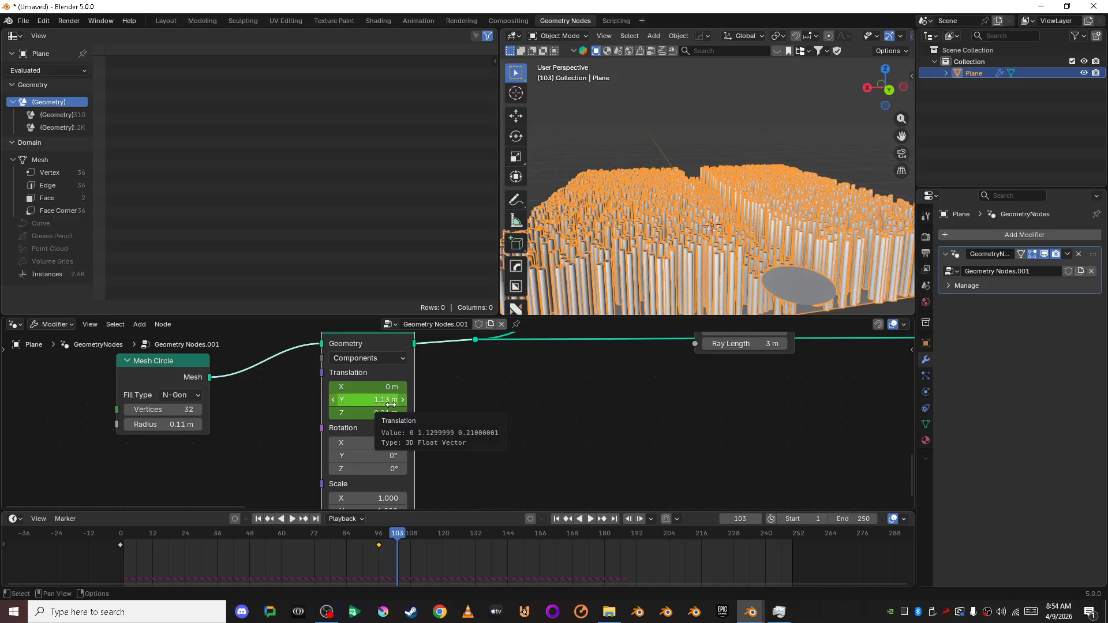
mouse_move(391, 387)
mouse_down()
mouse_move(379, 387)
mouse_move(392, 387)
mouse_up()
mouse_move(785, 204)
middle_down()
mouse_move(750, 195)
mouse_move(768, 195)
middle_up()
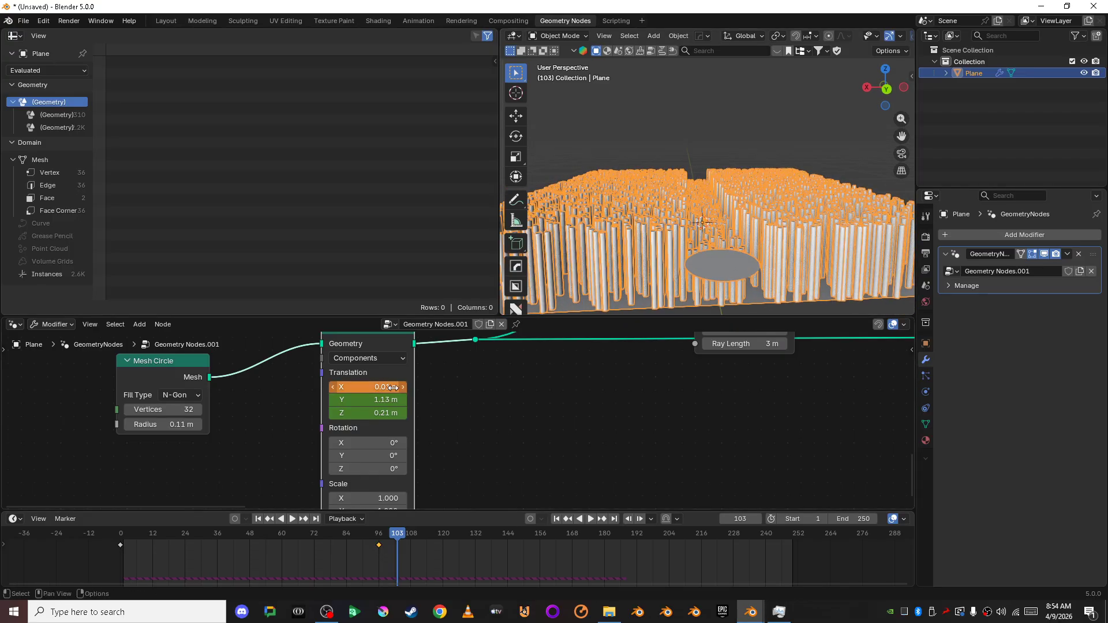
drag(392, 388, 430, 387)
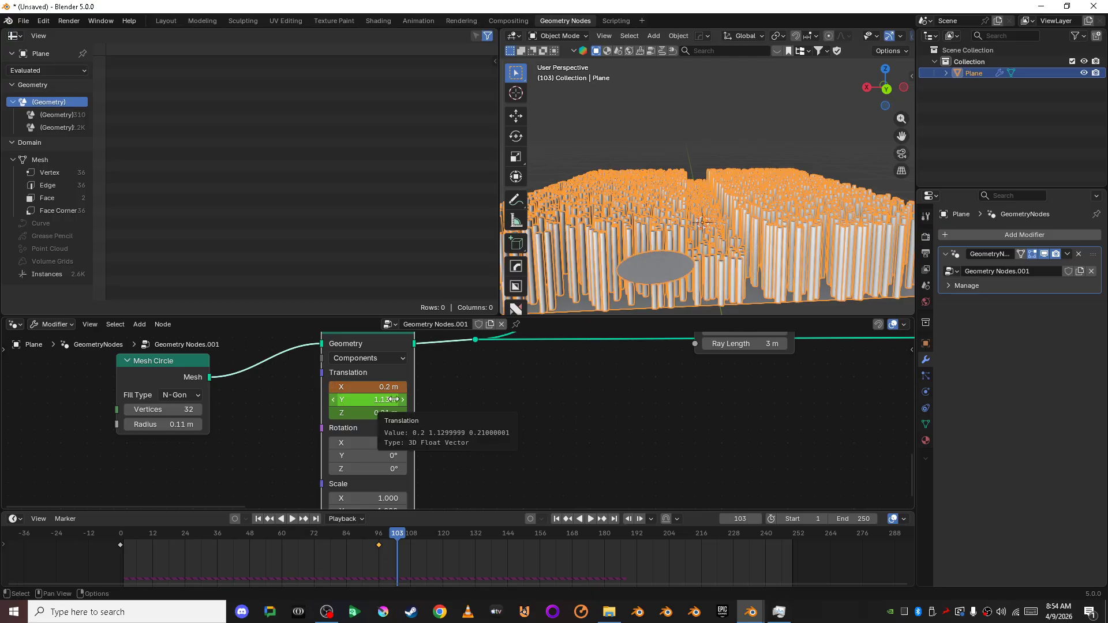
key(i)
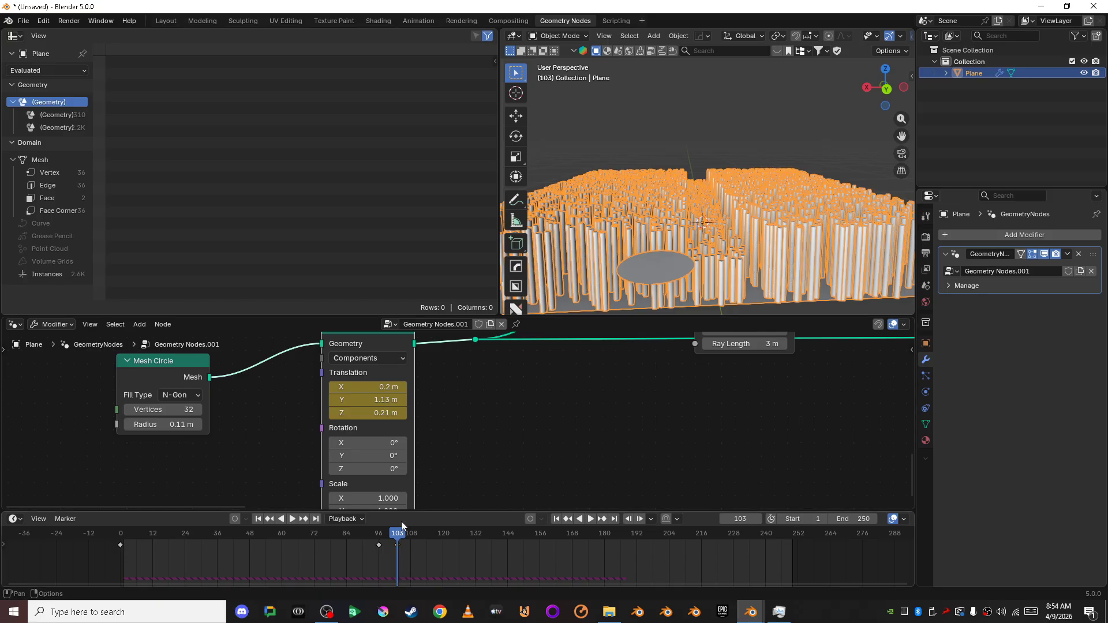
Set the Transform Geometry's Translation Y to -1.19 m at frame 180 and keyframe the translation.
mouse_move(400, 545)
mouse_down()
mouse_move(378, 545)
mouse_move(414, 546)
mouse_up()
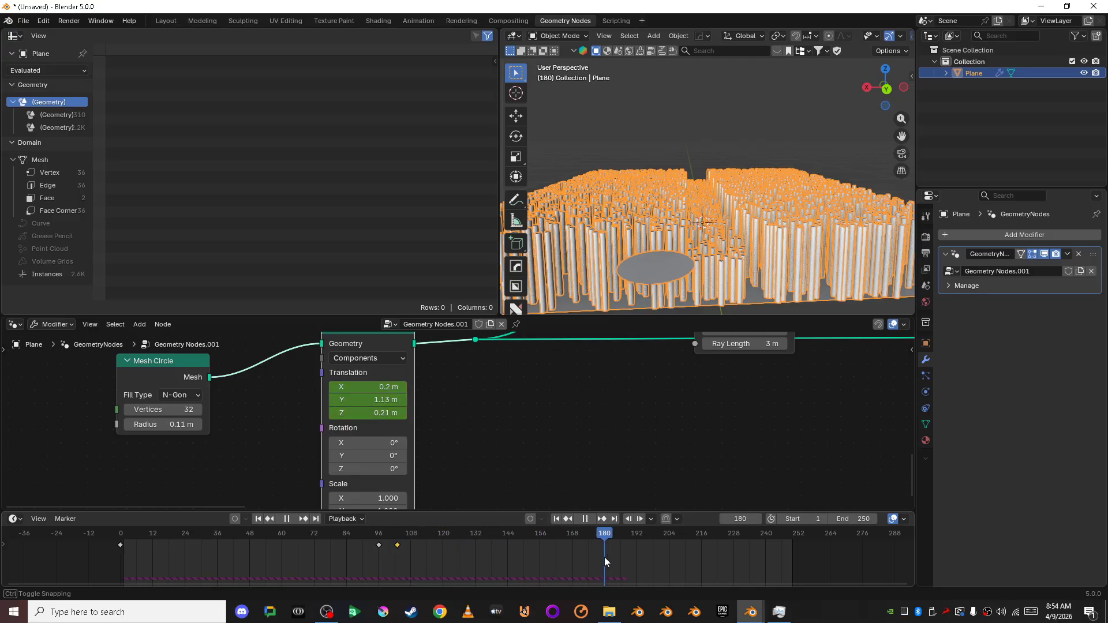
drag(605, 557, 604, 557)
middle_drag(704, 151, 687, 196)
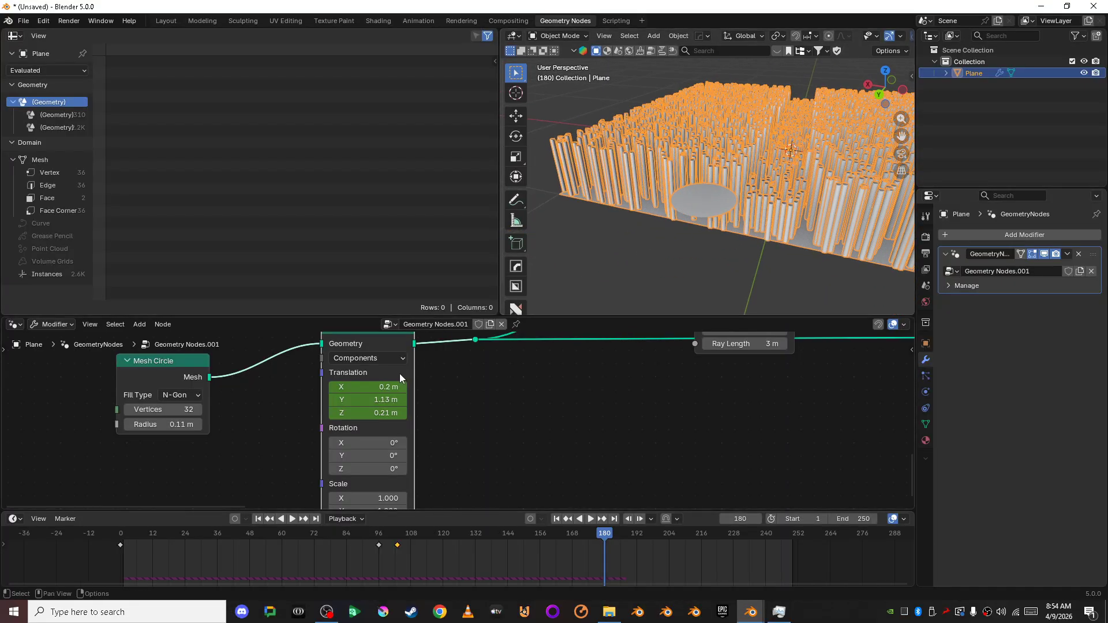
mouse_move(381, 399)
mouse_down()
mouse_move(335, 400)
mouse_move(387, 401)
mouse_up()
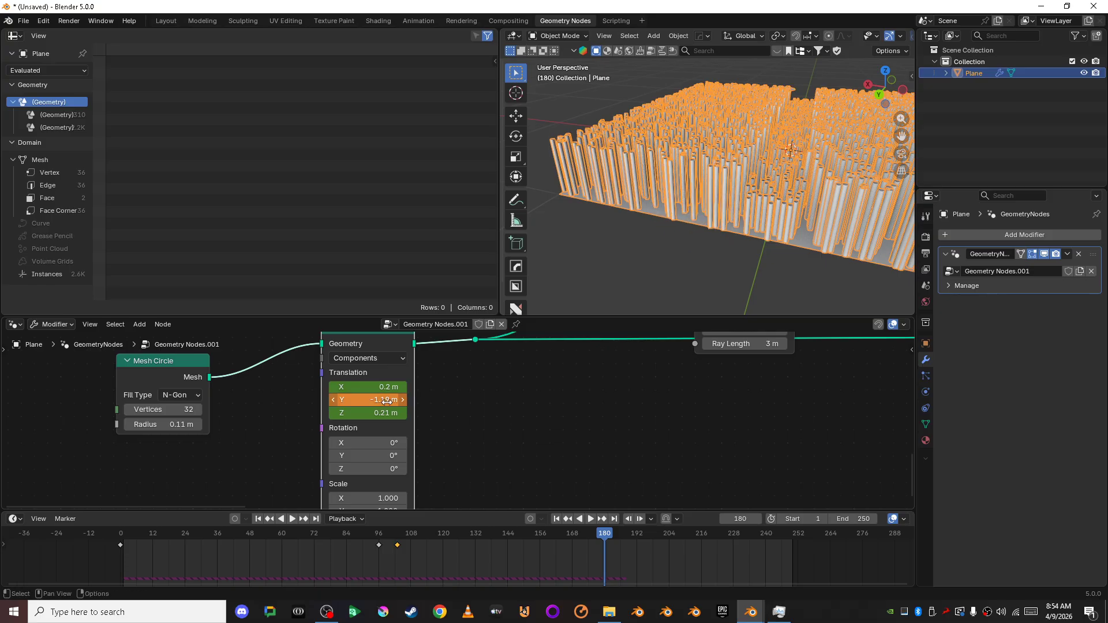
key(i)
Play the animation from frame 0 to check the circle's forward and return cutting passes.
drag(594, 534, 120, 536)
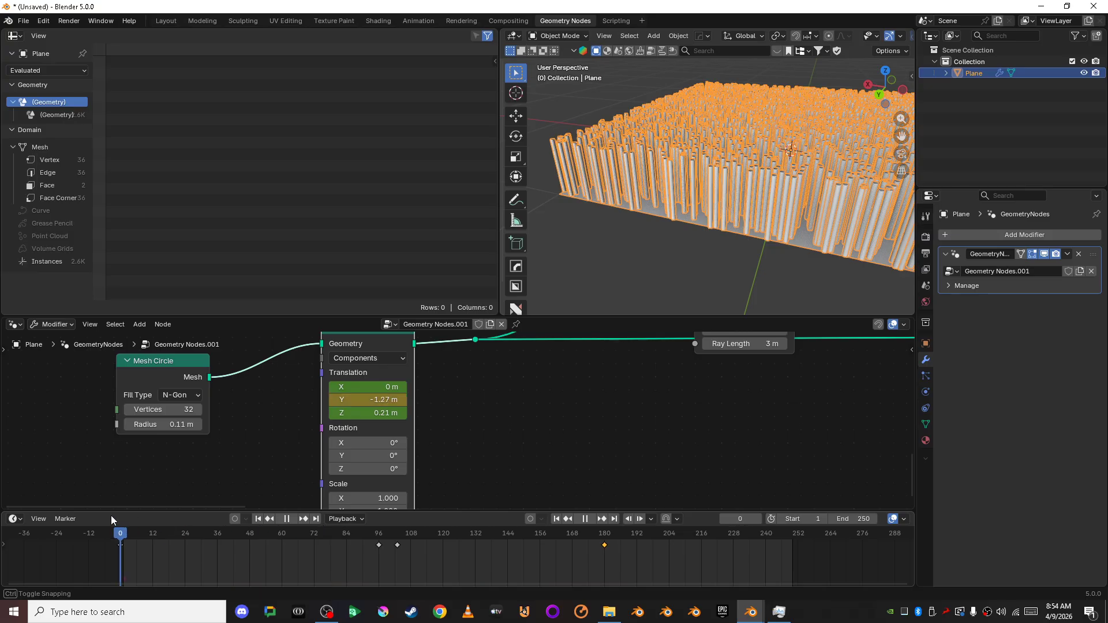
key(space)
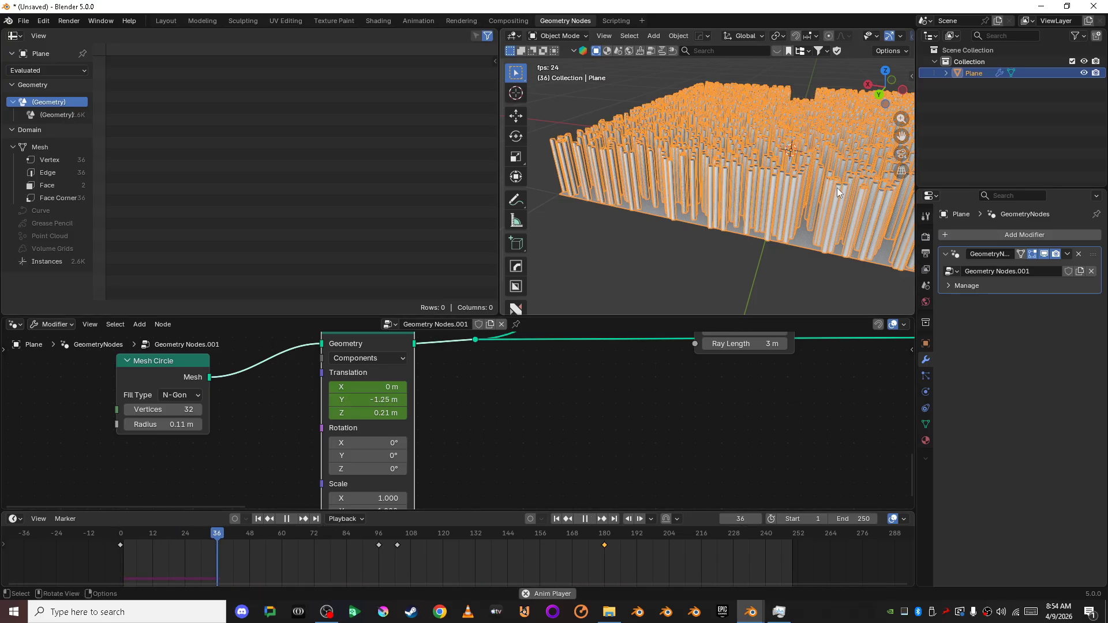
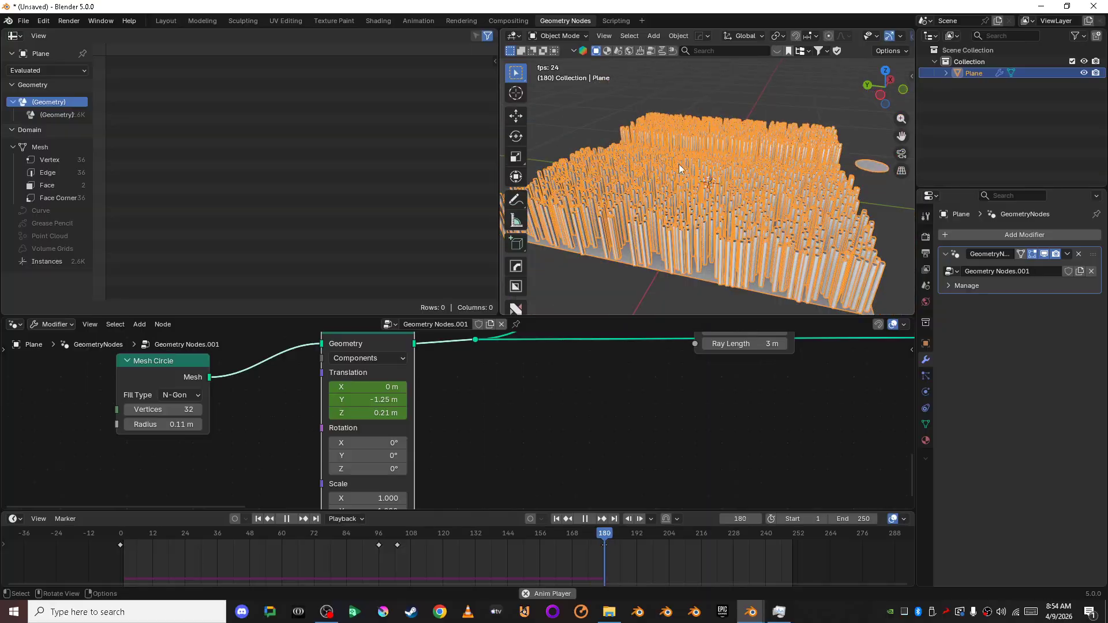
key(space)
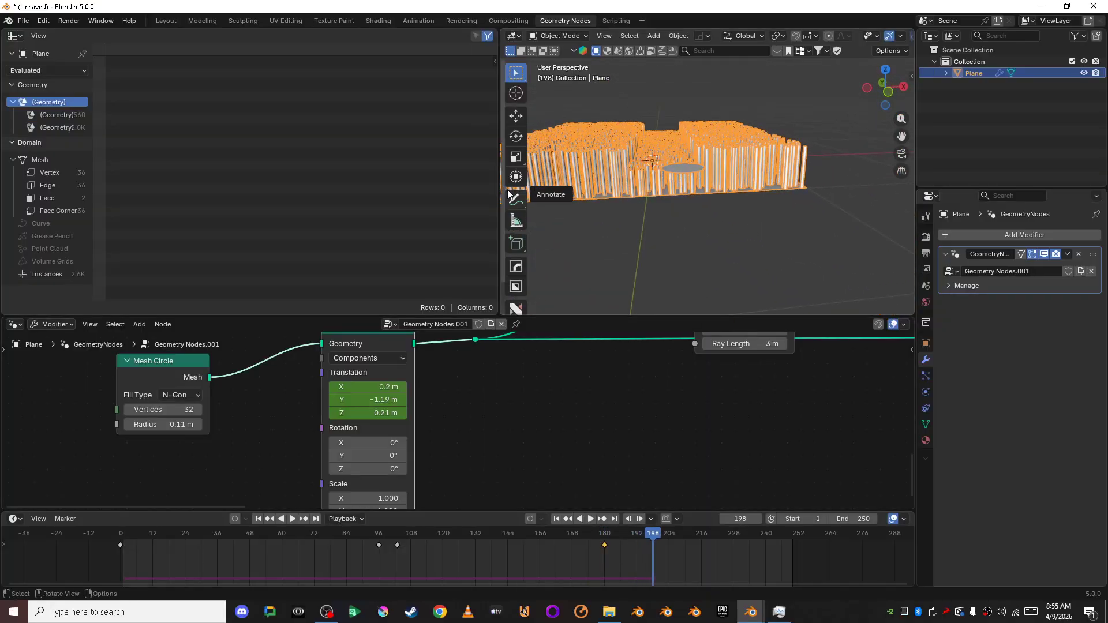
Widen the 3D viewport by narrowing the spreadsheet area.
drag(500, 196, 273, 199)
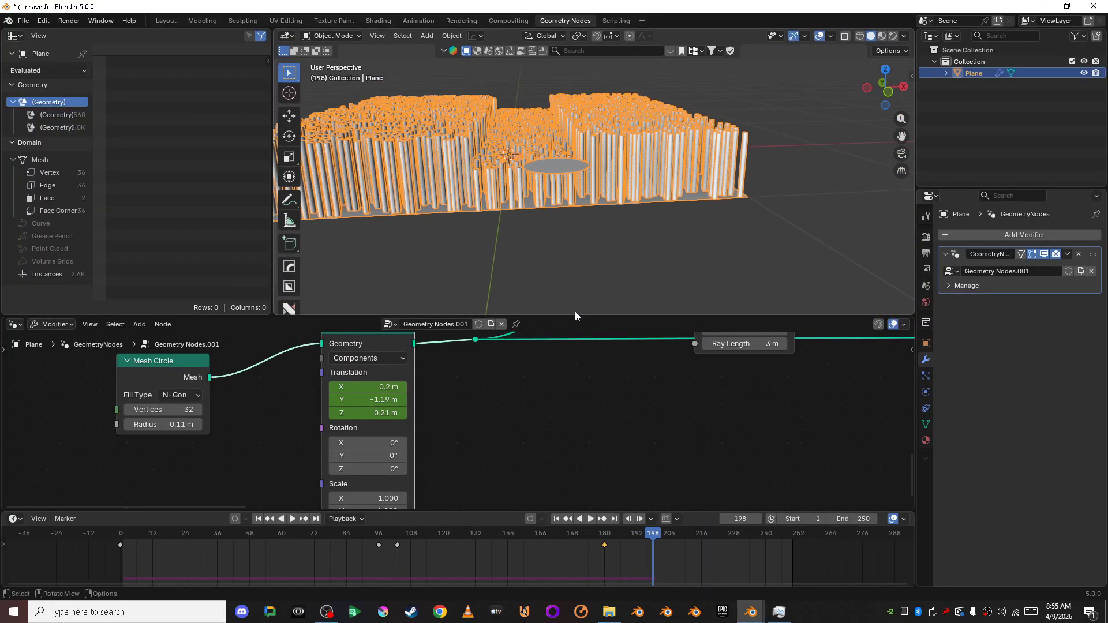
Enlarge the node editor and examine the node tree from the Mesh Circle through to the Group Output.
drag(572, 316, 572, 144)
scroll(608, 380, down, 15)
shift+middle_drag(679, 317, 556, 396)
click(525, 369)
scroll(525, 369, up, 1)
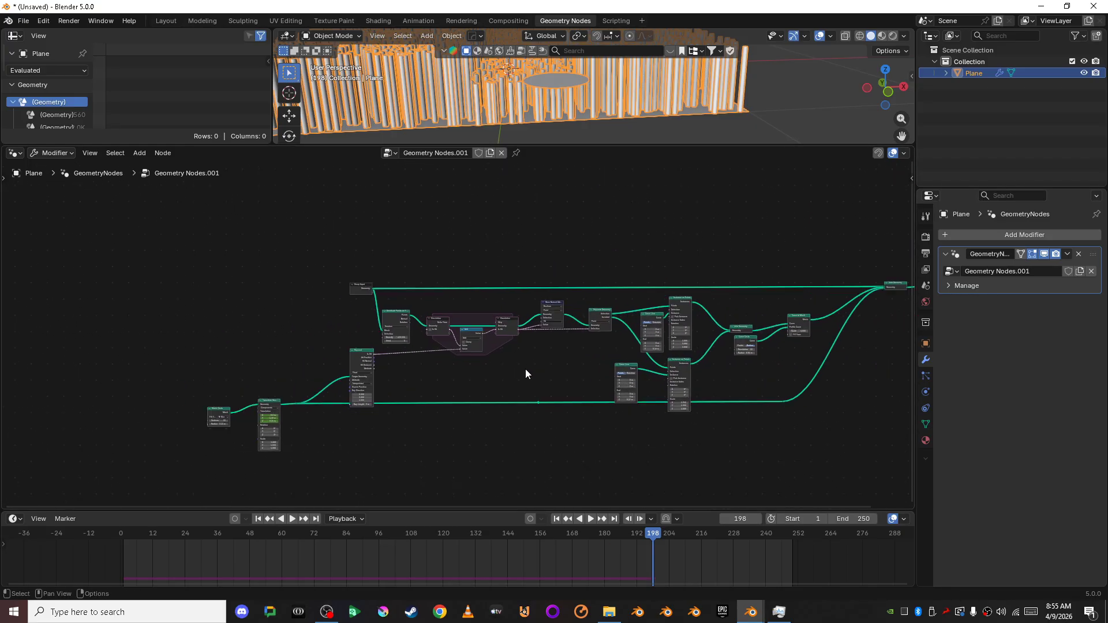
scroll(526, 369, up, 1)
scroll(656, 261, up, 1)
middle_drag(684, 283, 402, 287)
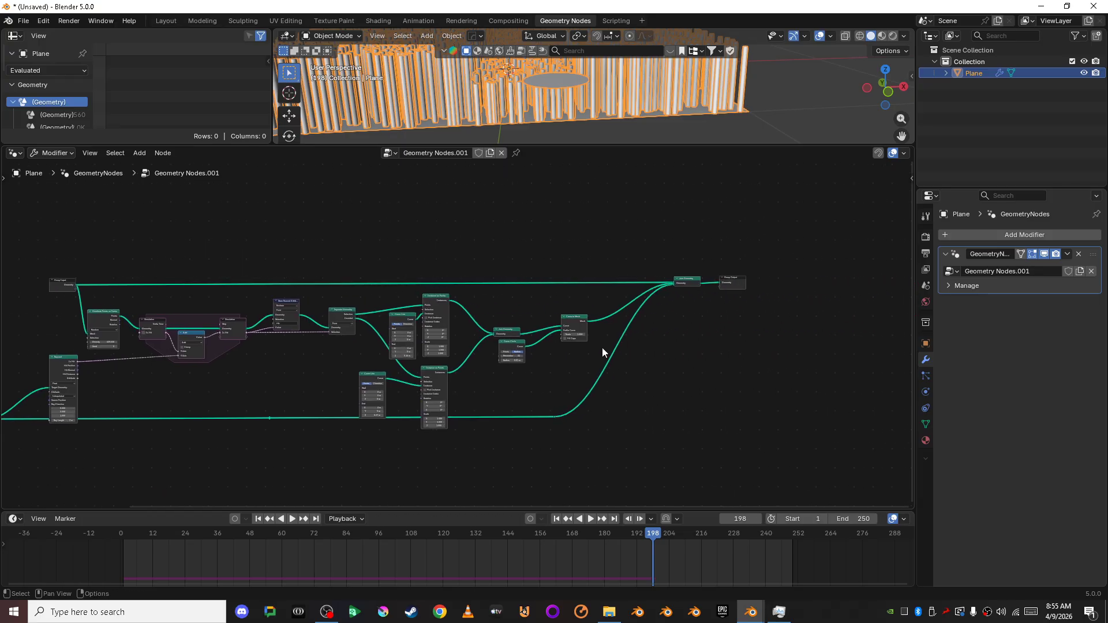
scroll(673, 414, up, 3)
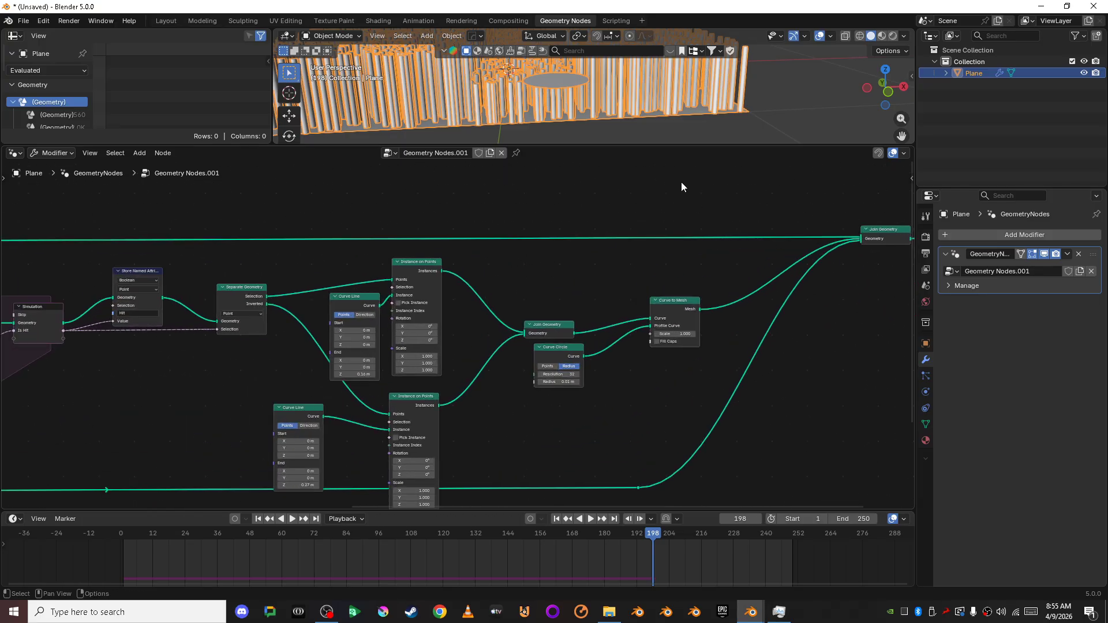
Enlarge the 3D viewport and examine the thickened blades and the cut lane around the circle.
drag(697, 147, 690, 235)
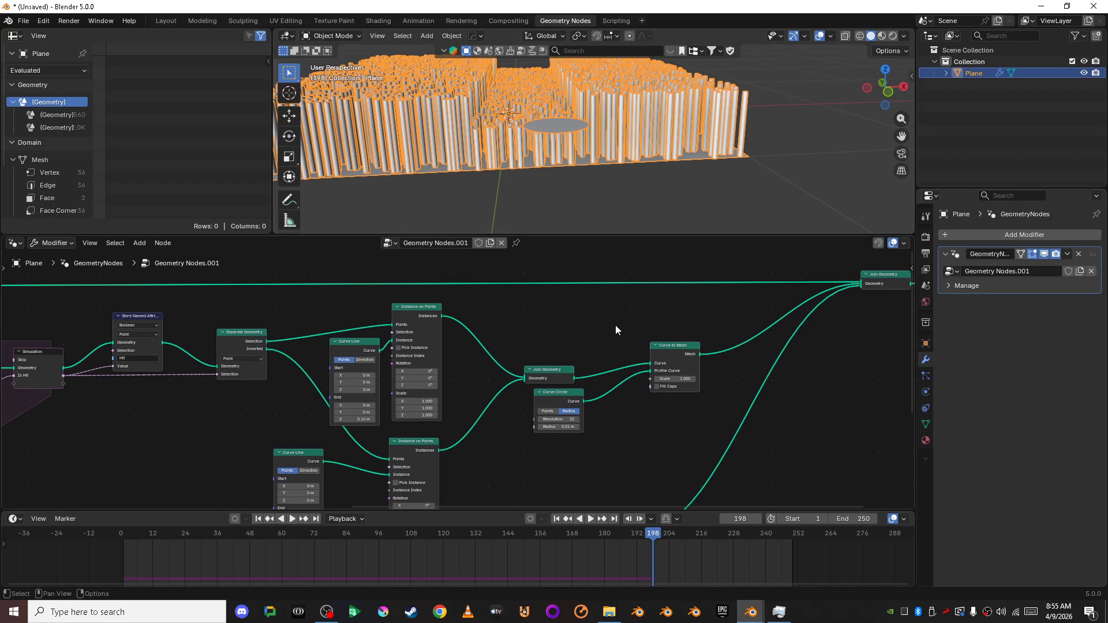
middle_drag(615, 202, 689, 191)
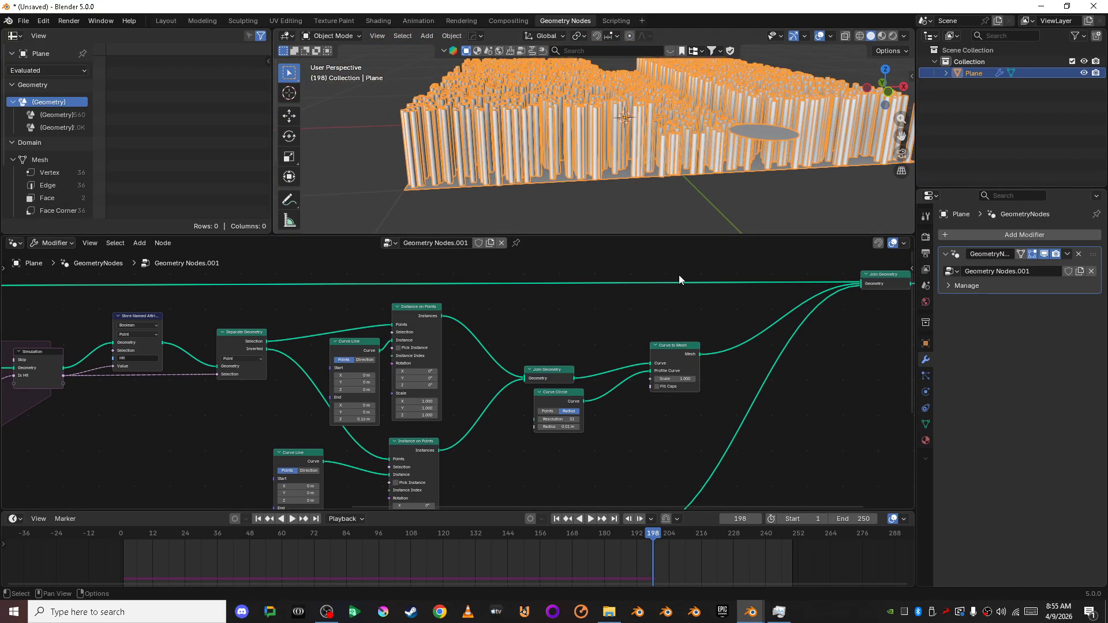
middle_drag(750, 153, 726, 175)
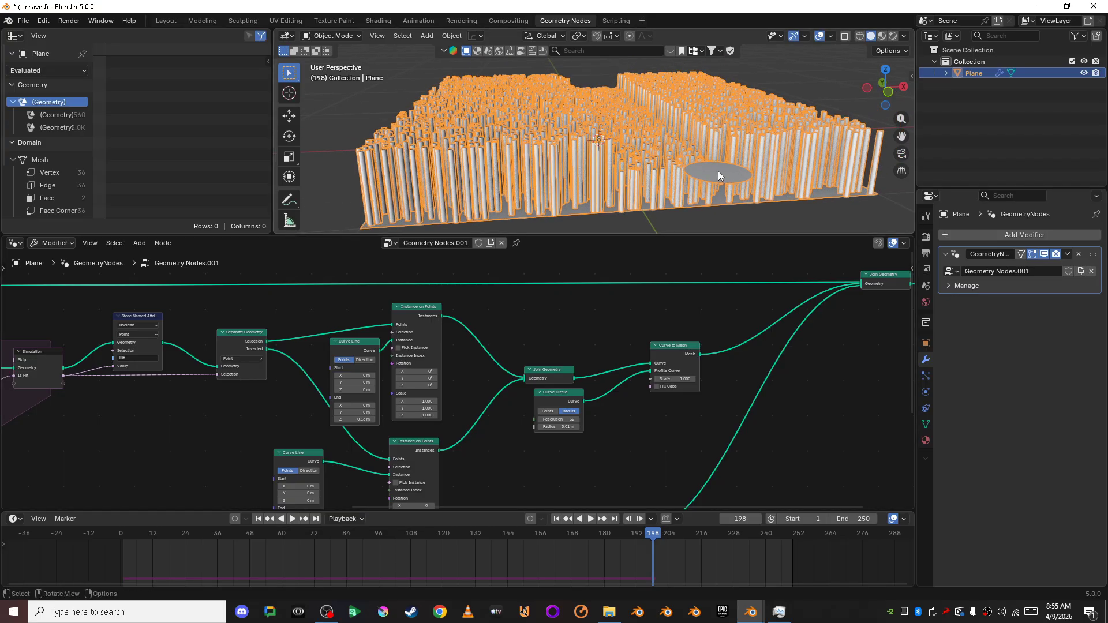
scroll(583, 181, up, 2)
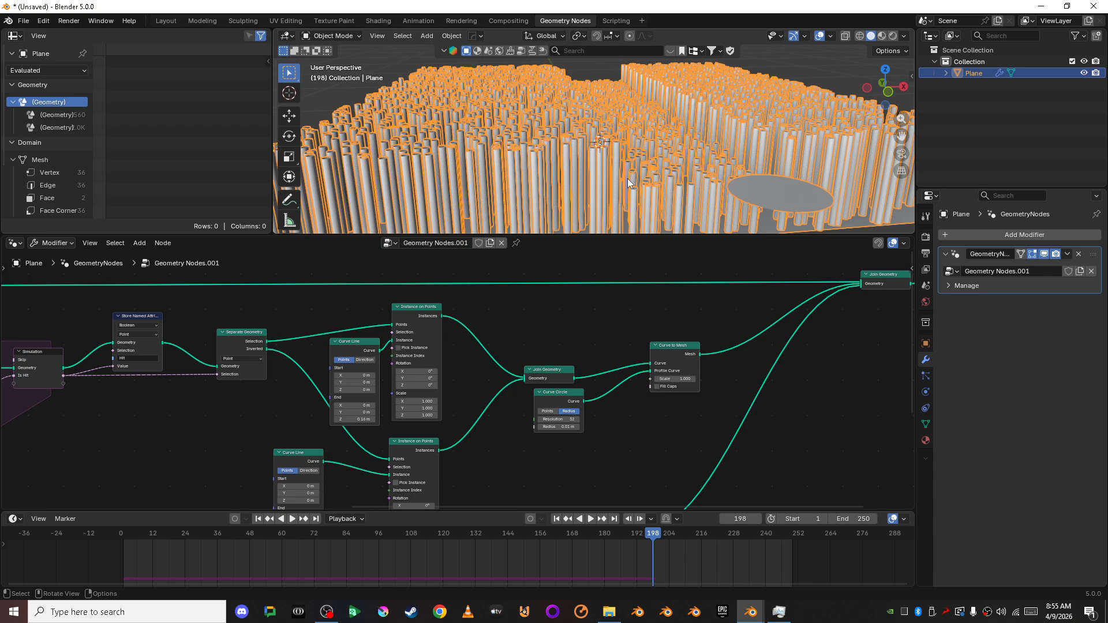
scroll(597, 320, up, 1)
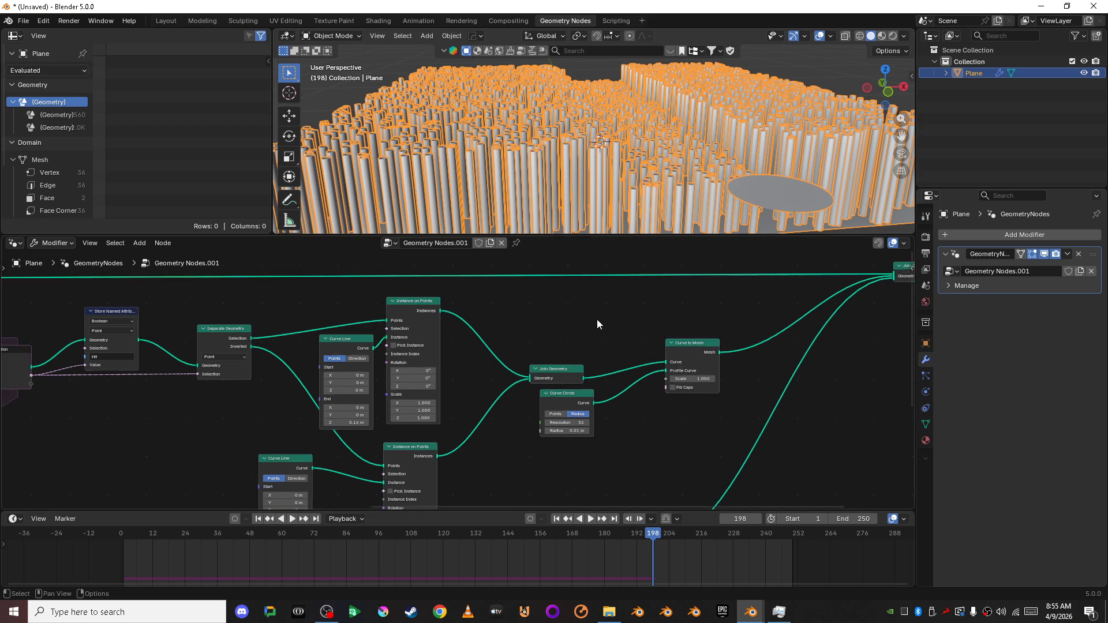
Insert a Set Material node between the Curve to Mesh node and the final Join Geometry node.
middle_drag(597, 320, 535, 306)
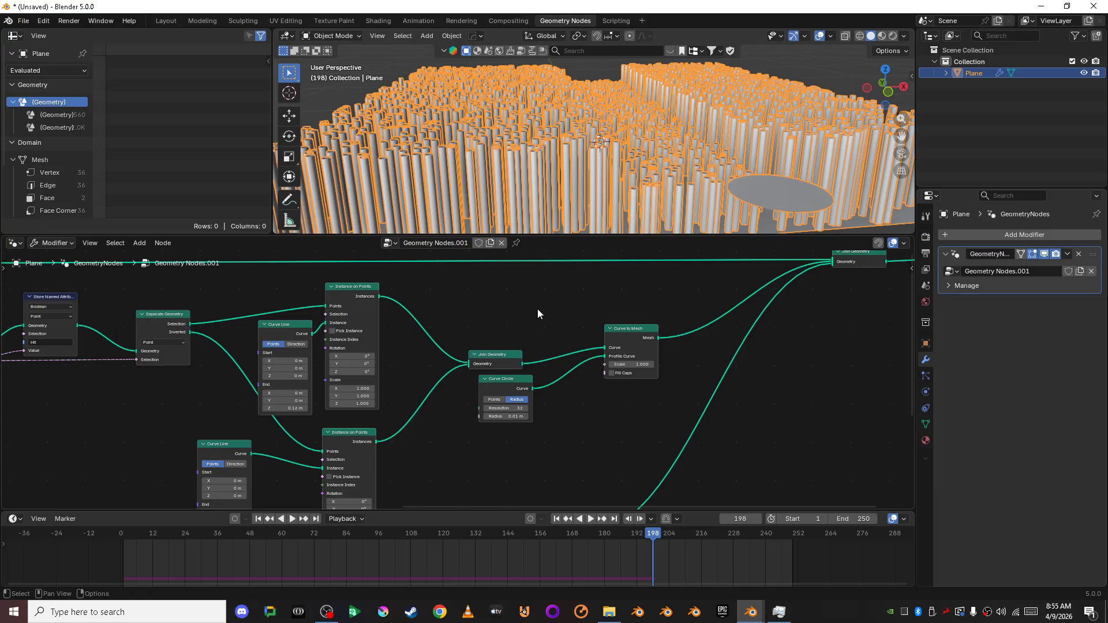
drag(630, 328, 632, 338)
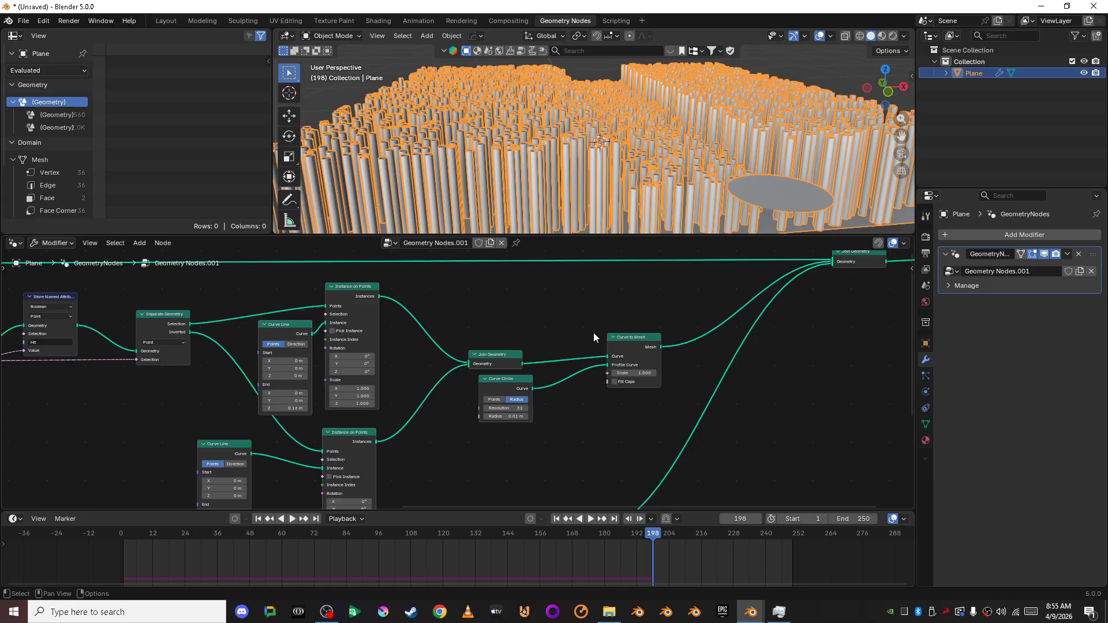
middle_drag(760, 368, 473, 418)
scroll(466, 418, down, 4)
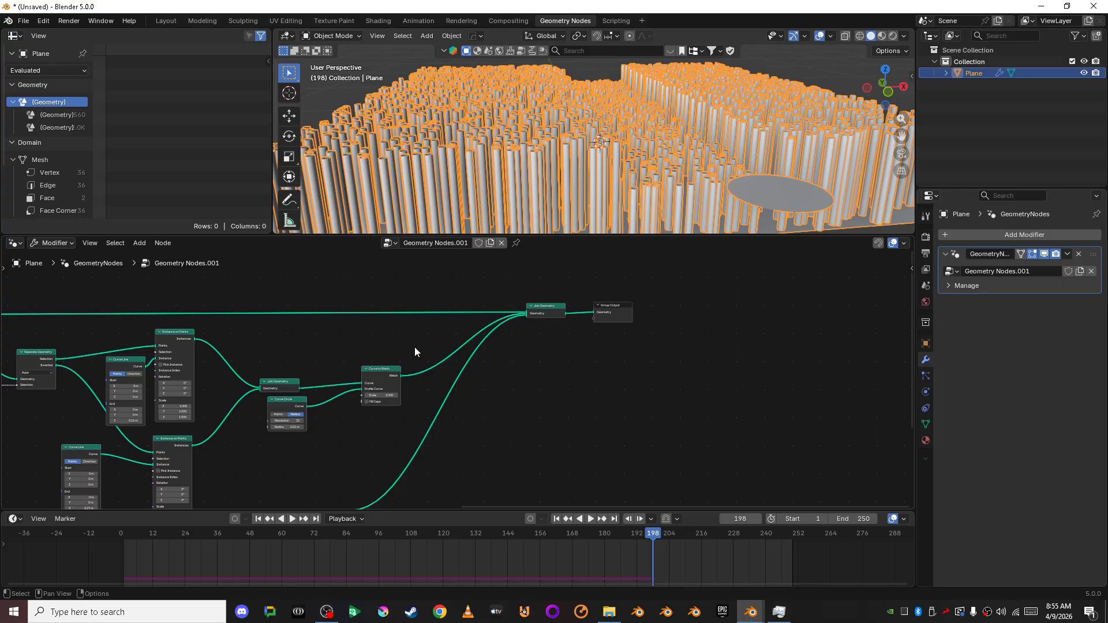
scroll(398, 350, up, 2)
key(shift+a)
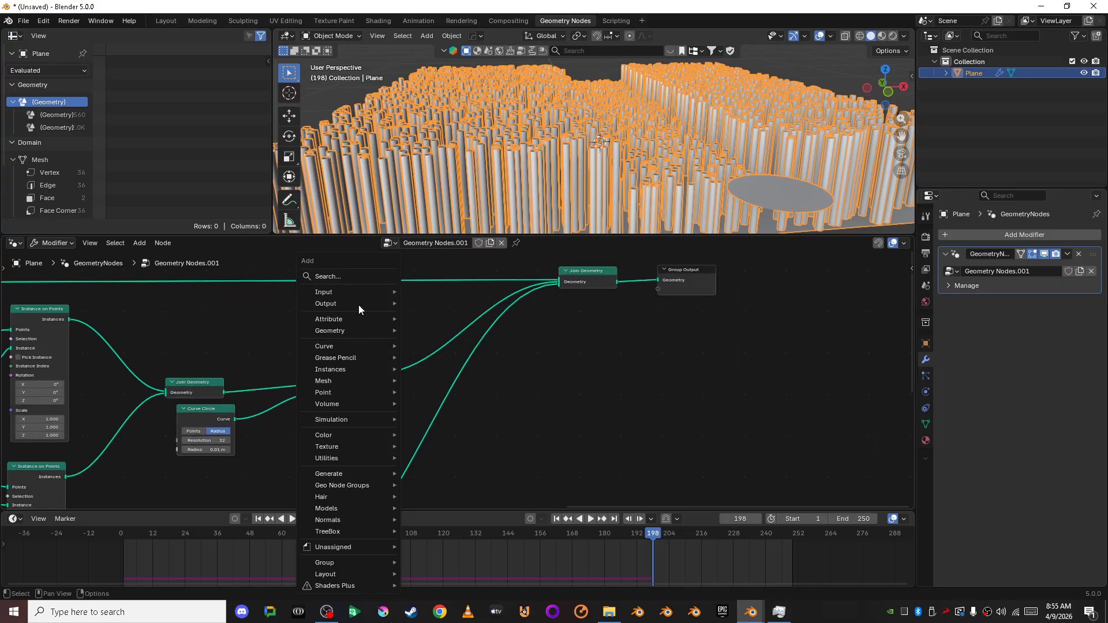
click(359, 275)
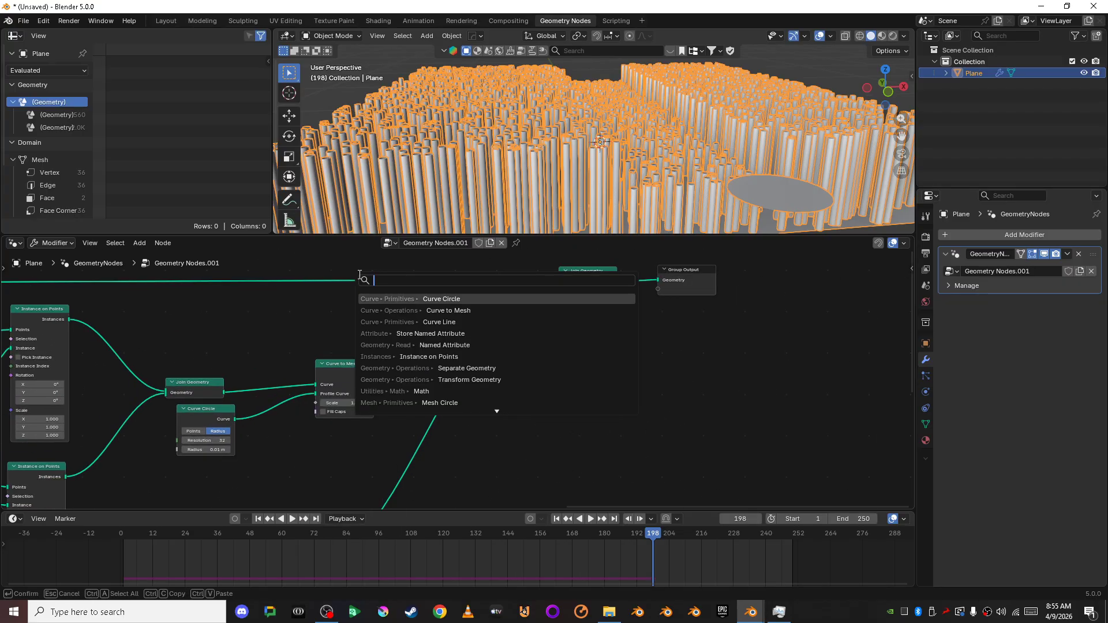
text(set)
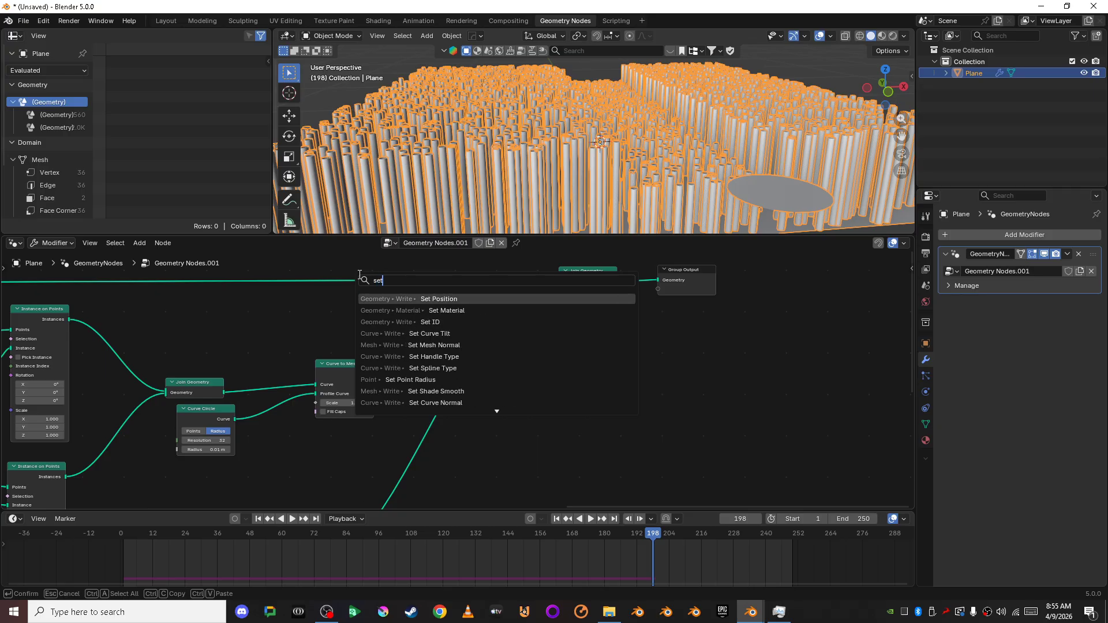
click(438, 310)
click(414, 326)
click(548, 390)
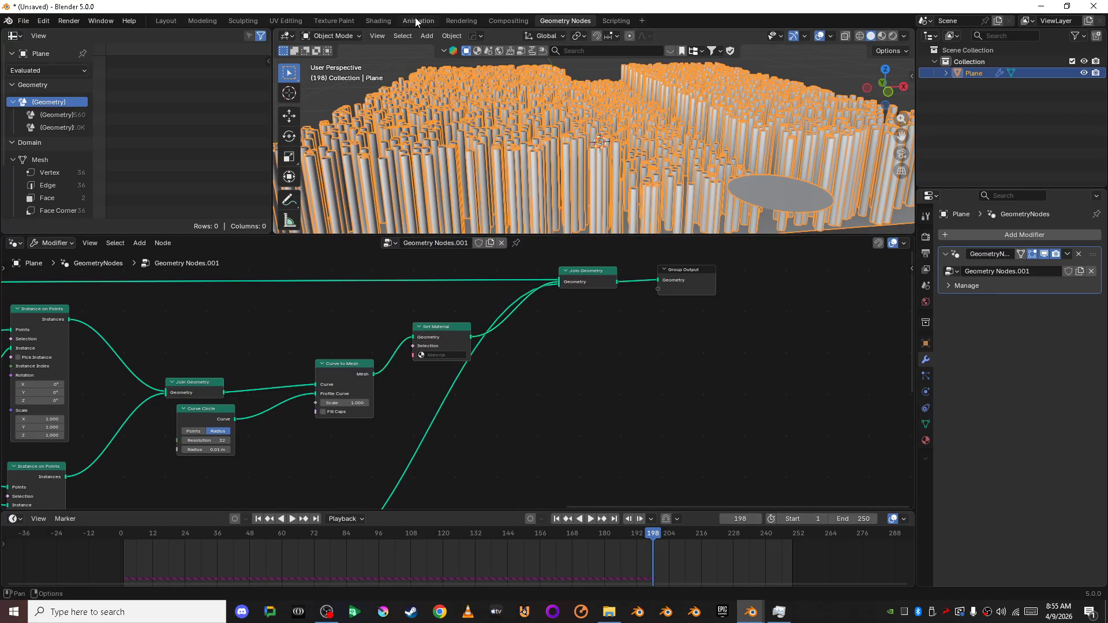
Switch to the Shading workspace and create a new material named Grass on the plane.
click(388, 22)
click(925, 380)
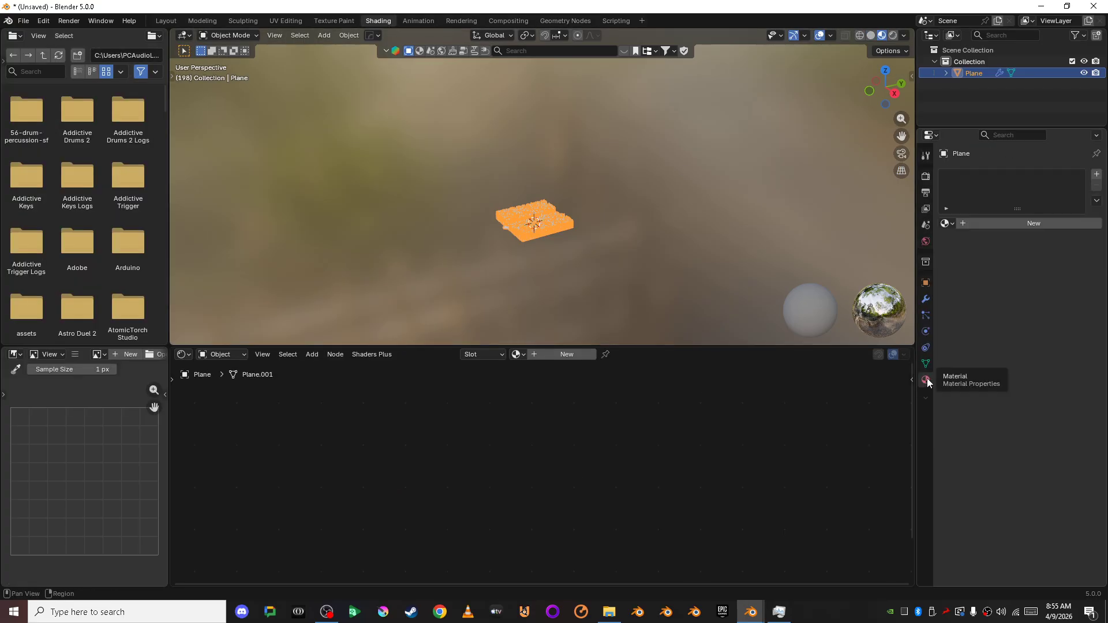
click(1016, 224)
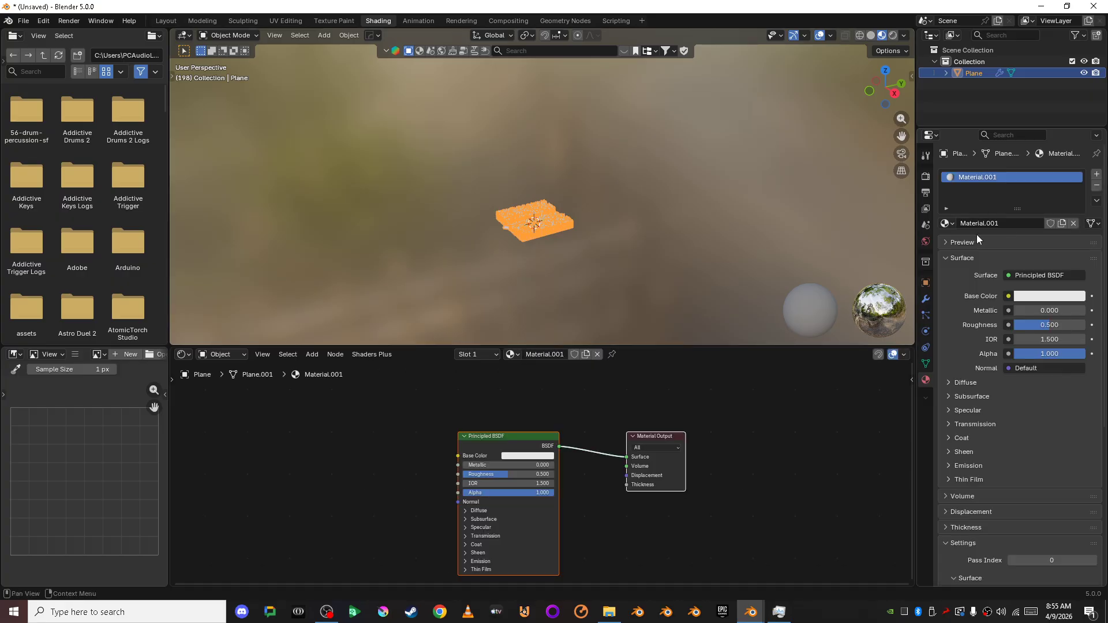
double_click(1027, 182)
key(BackSpace)
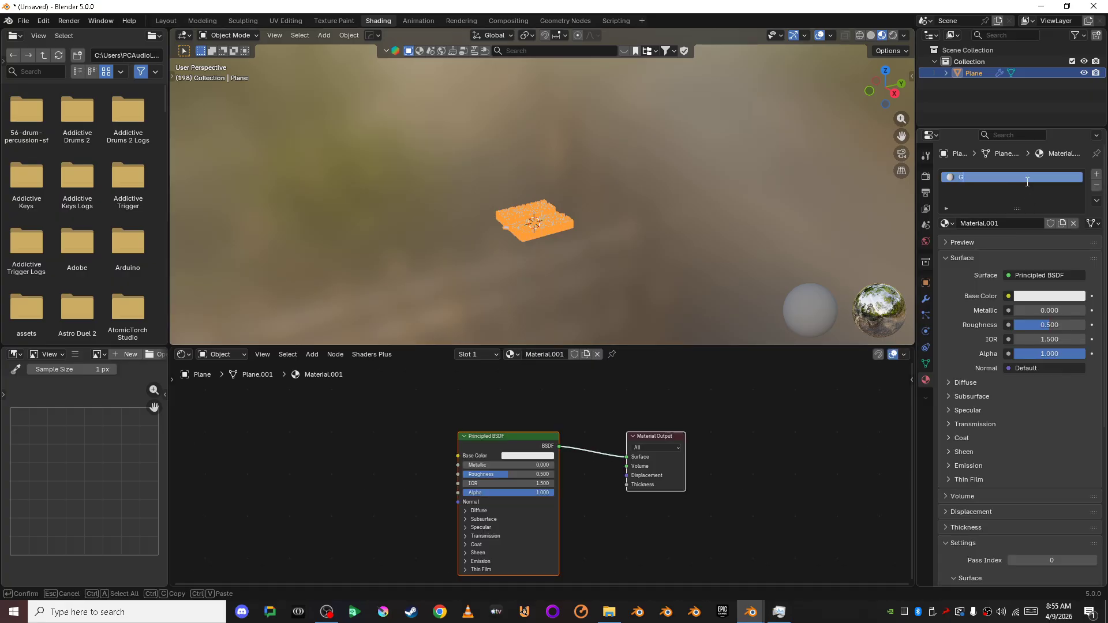
text(Grass)
key(Return)
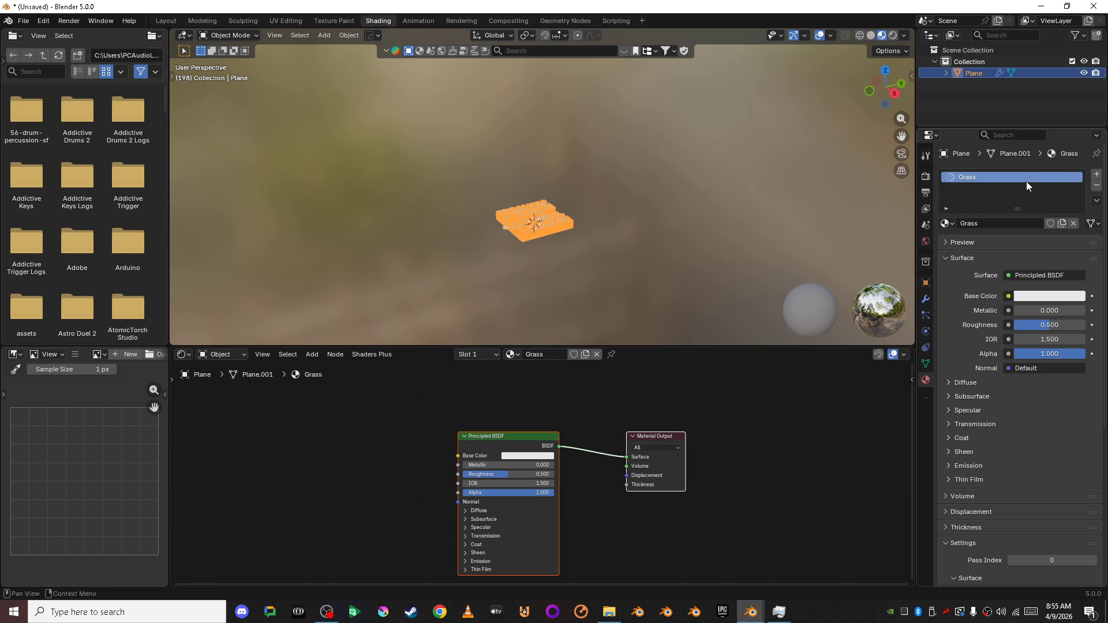
Add an Object Info node ahead of the Principled BSDF in the Grass material.
scroll(389, 470, up, 3)
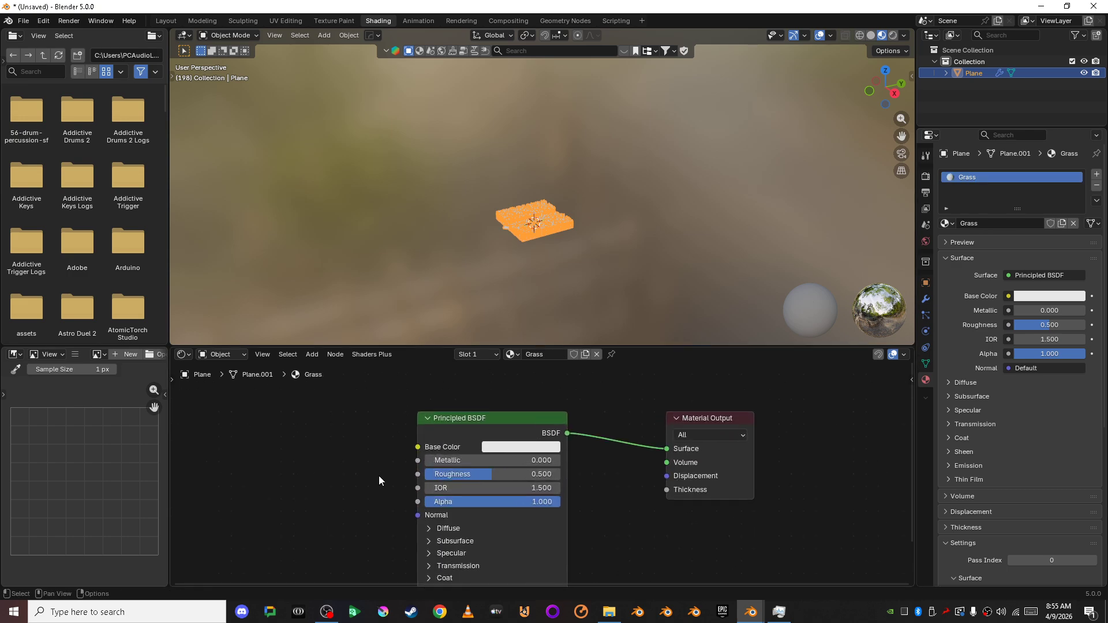
key(shift+a)
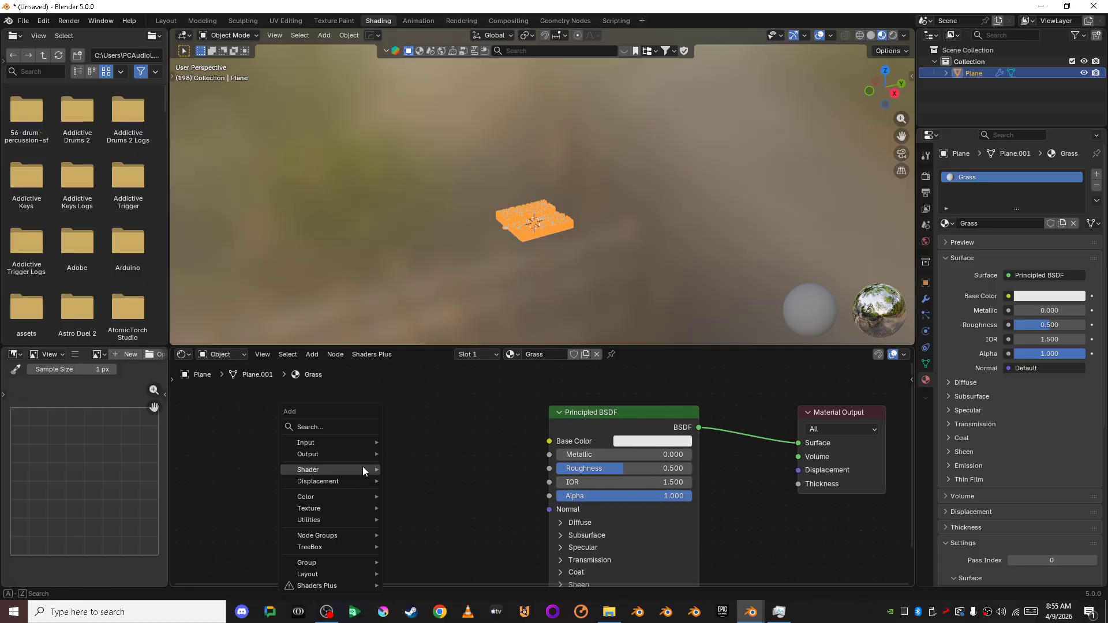
click(334, 433)
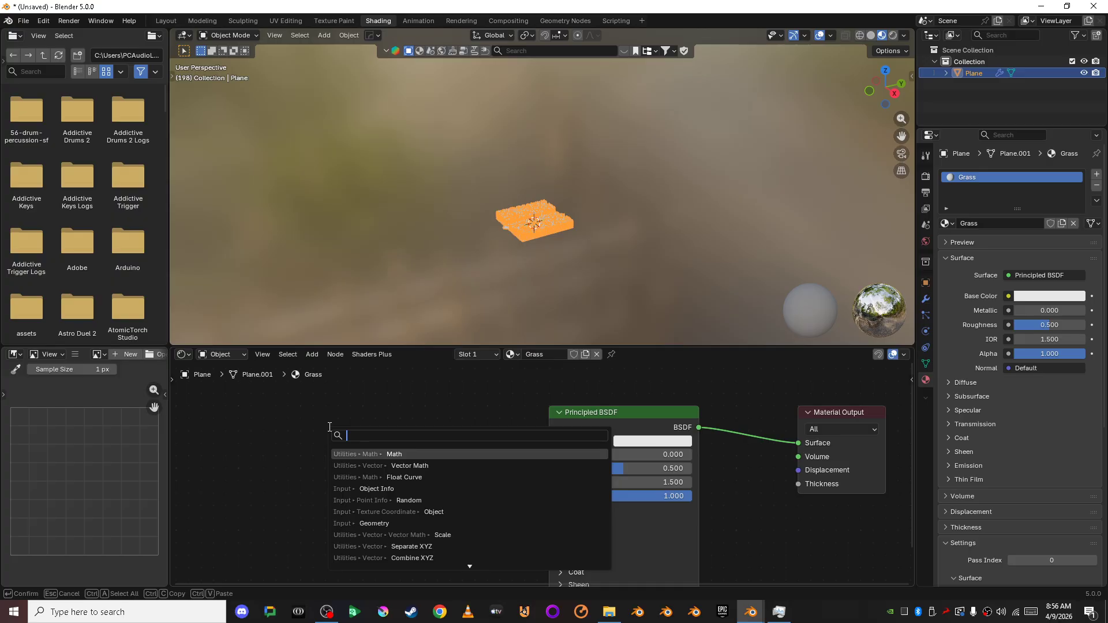
text(Object )
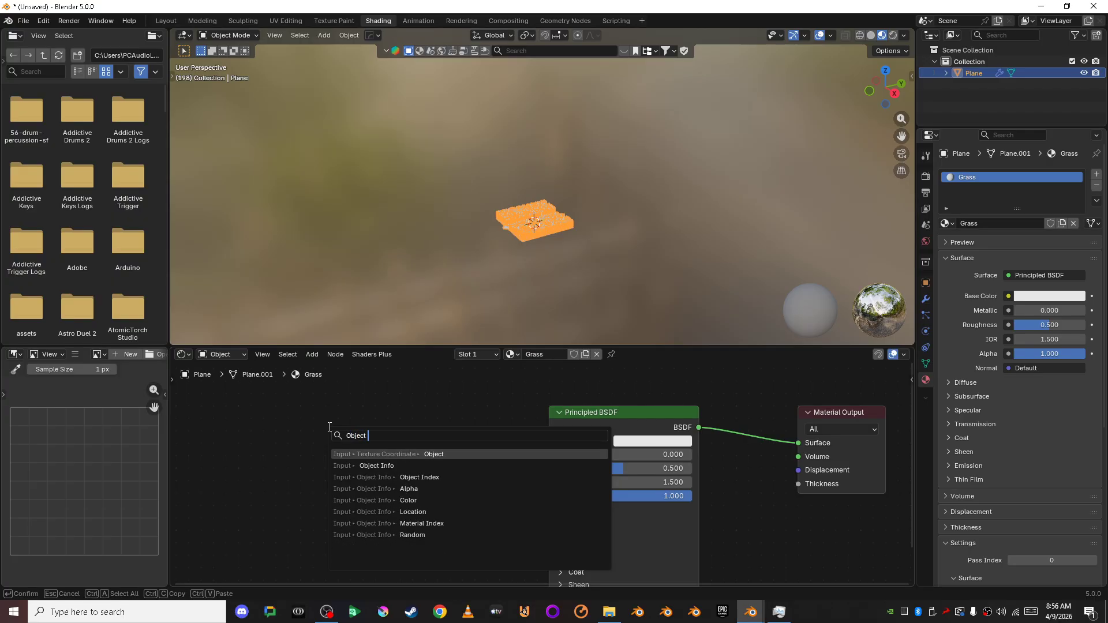
text(inf)
key(Return)
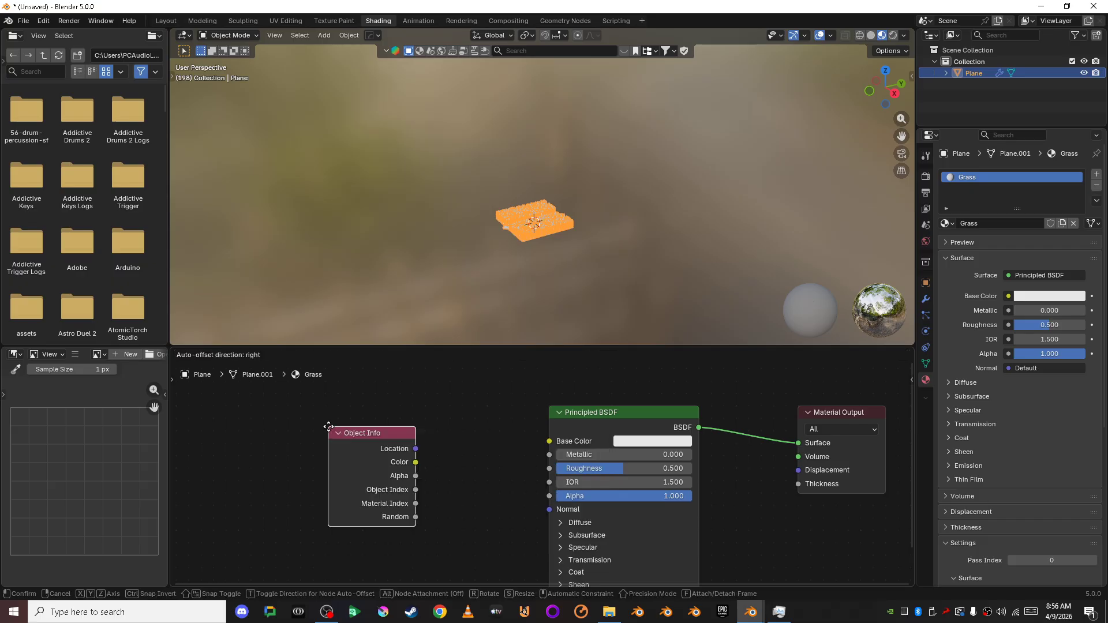
click(263, 423)
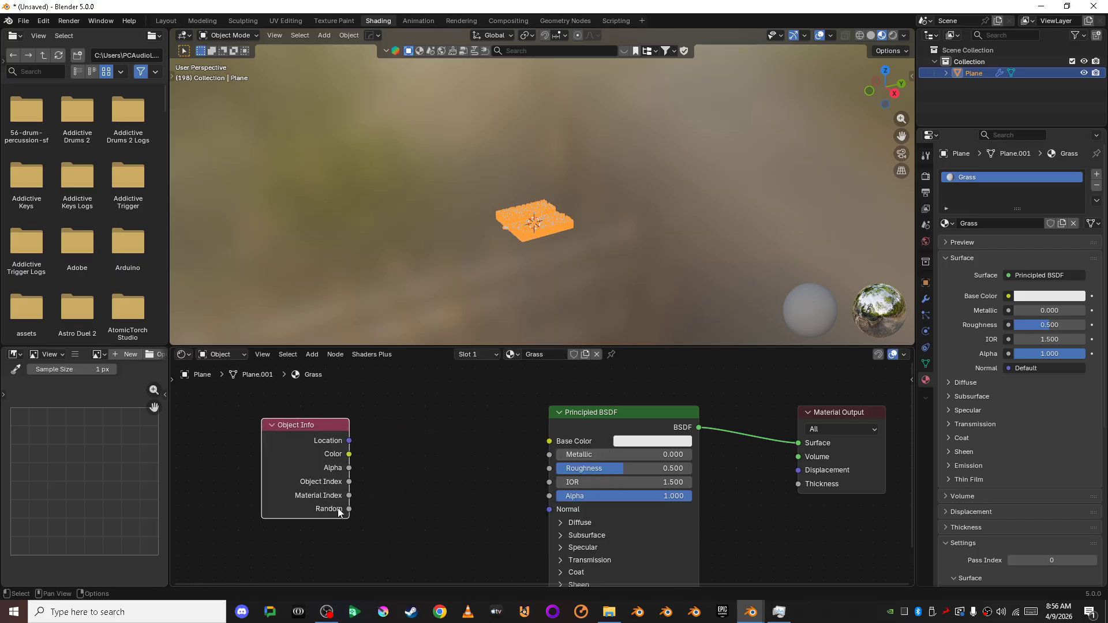
Feed Object Info's Random output into a new Color Ramp and connect the ramp's Color to the Principled BSDF's Base Color.
drag(340, 511, 389, 473)
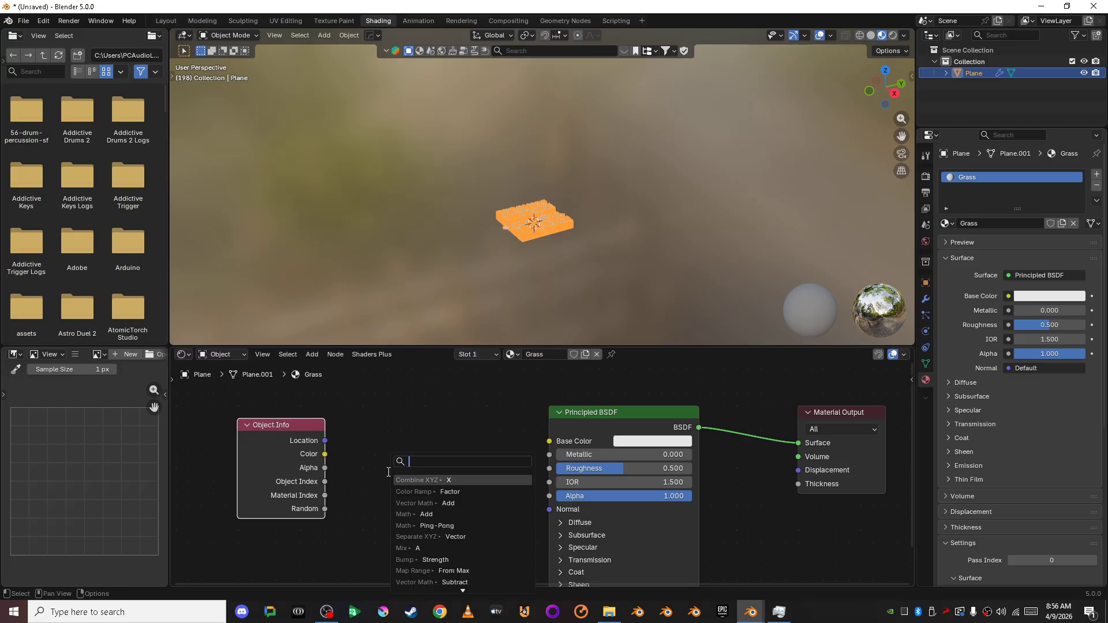
text(colour ramp)
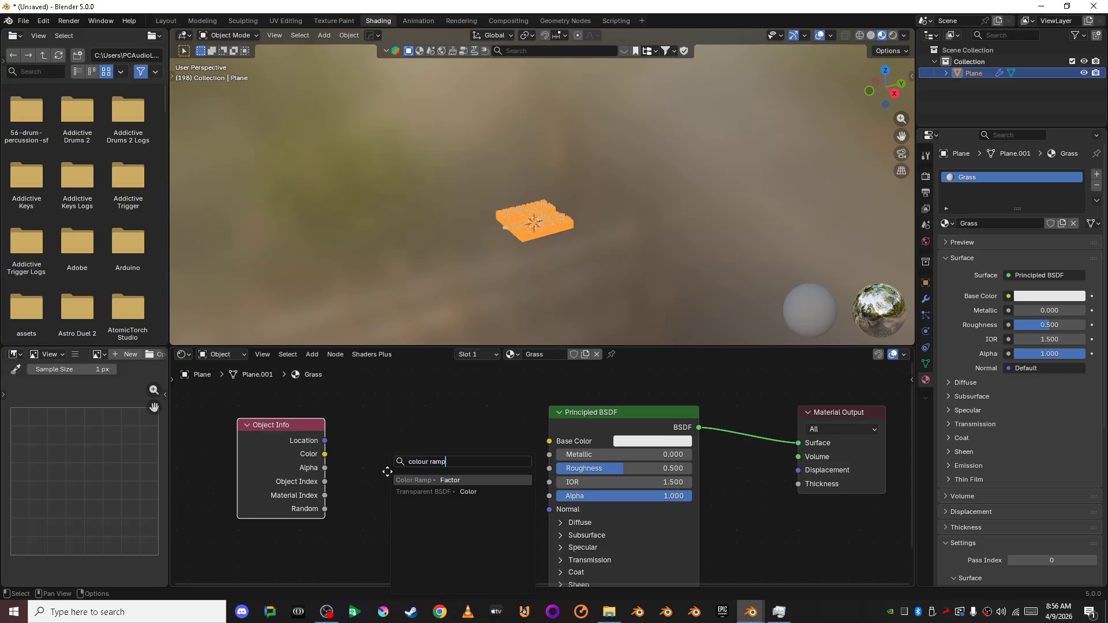
key(Return)
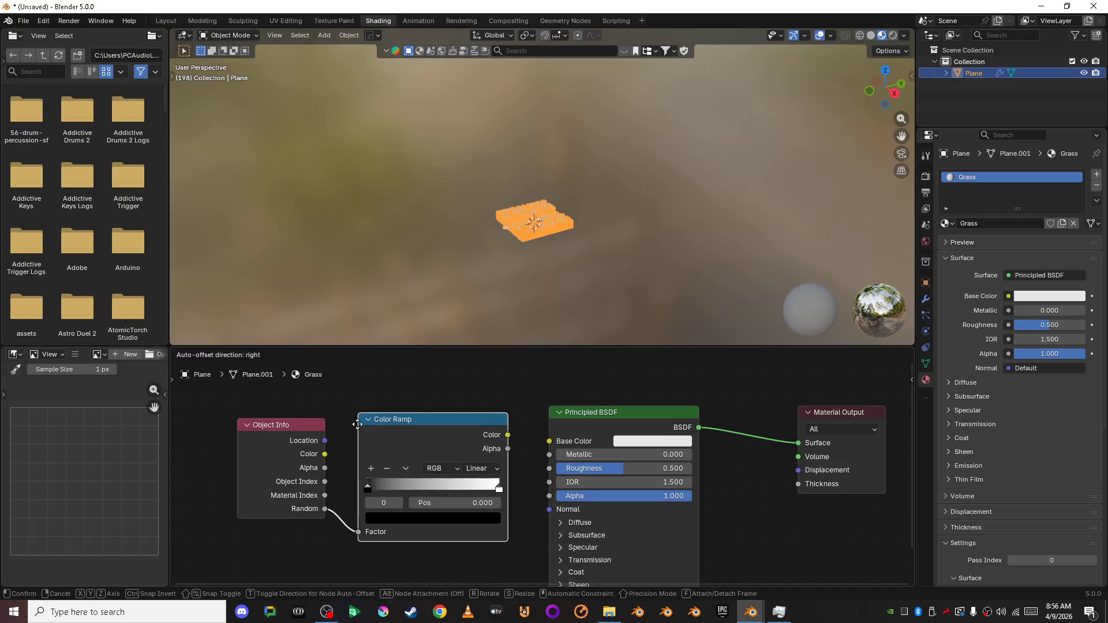
click(359, 426)
drag(507, 435, 549, 441)
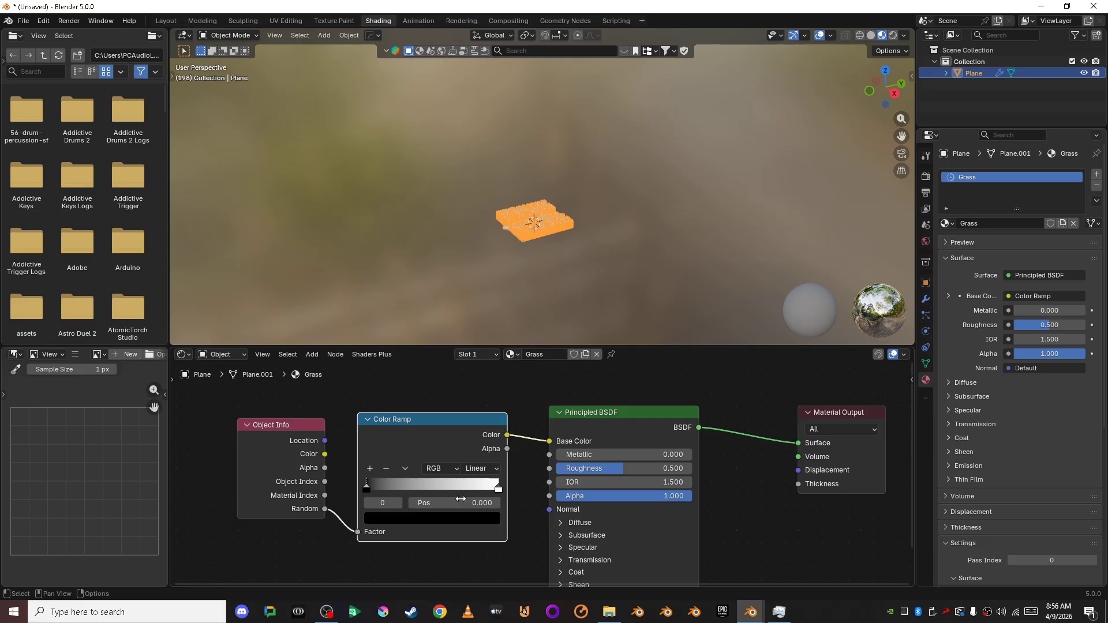
Change the Color Ramp's white end stop to a dark green.
click(500, 484)
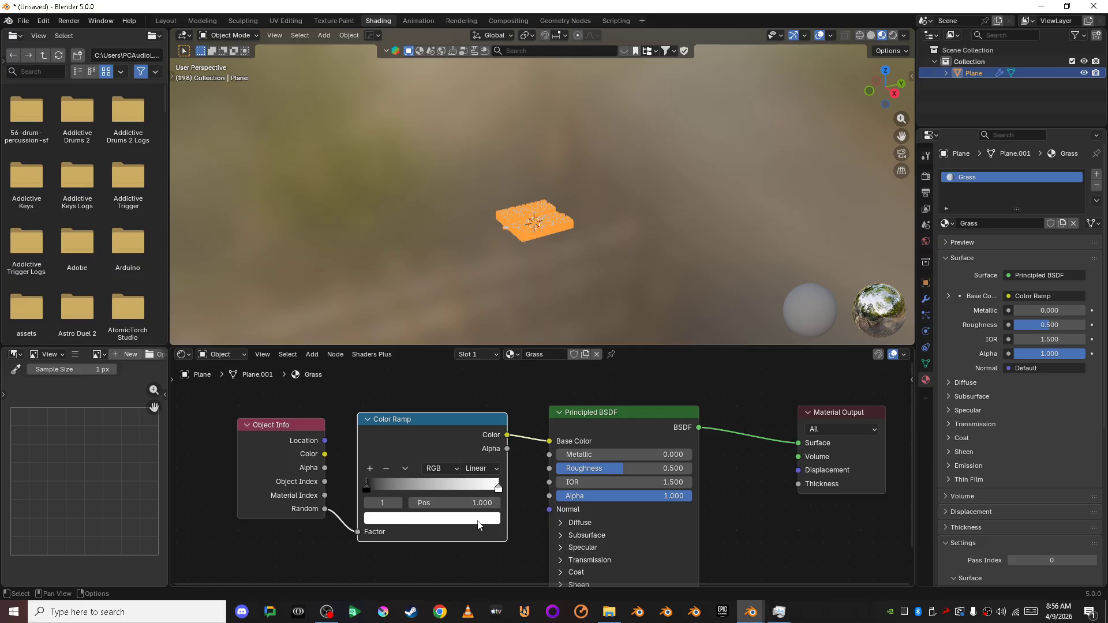
click(432, 518)
drag(430, 379, 373, 335)
drag(478, 324, 478, 345)
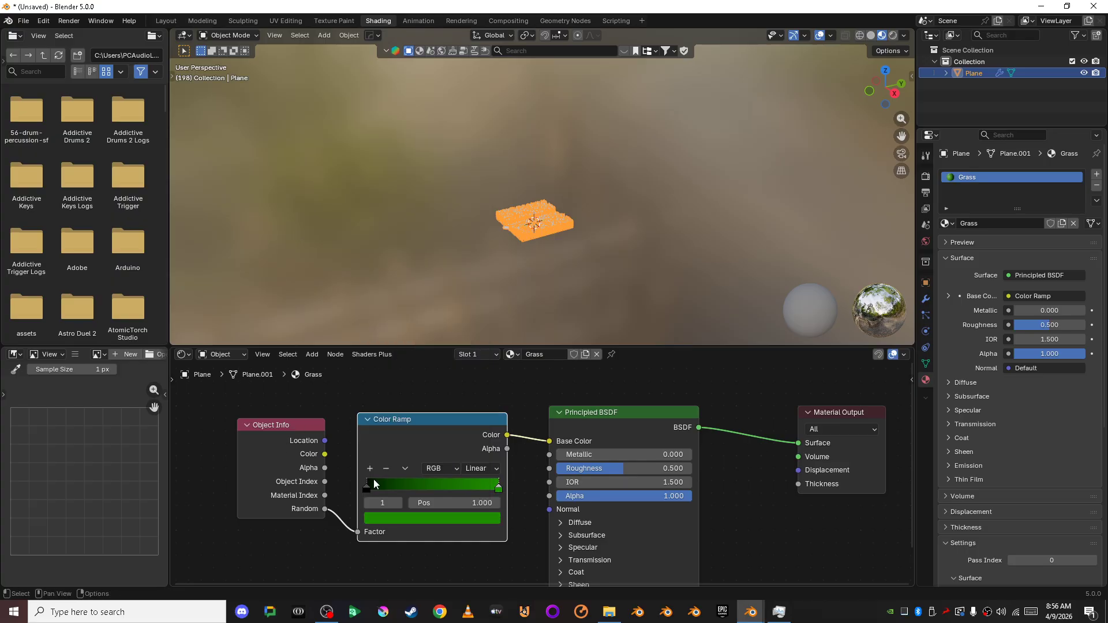
Change the Color Ramp's black stop to a brighter, fully saturated green and move the dark green stop to position 0.759.
click(367, 485)
click(386, 517)
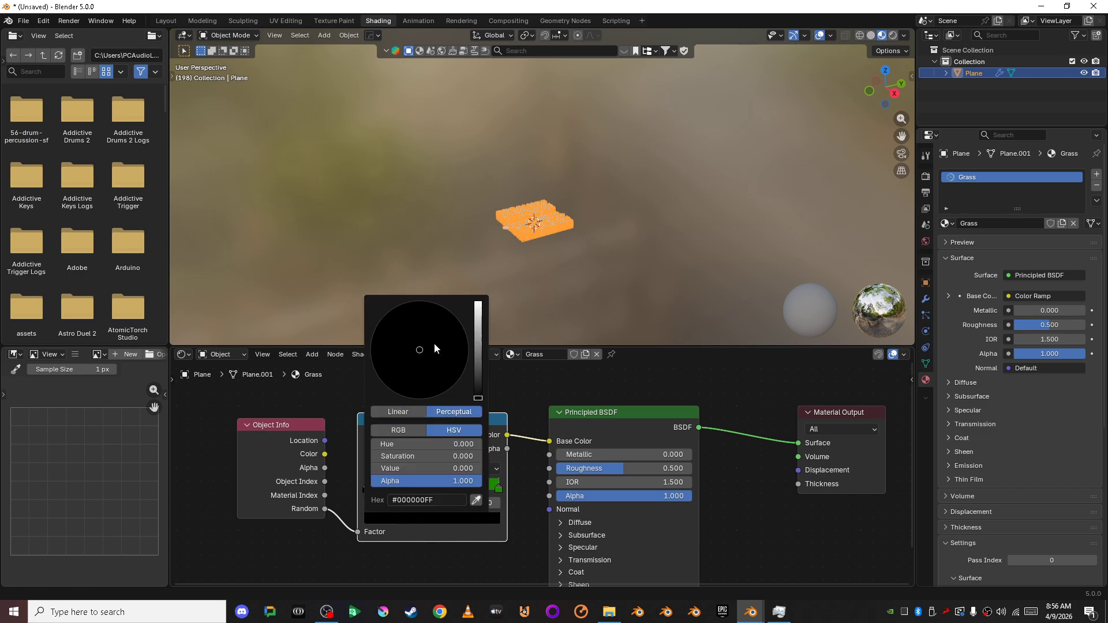
click(478, 338)
mouse_move(407, 347)
mouse_down()
mouse_move(372, 341)
mouse_move(378, 325)
mouse_up()
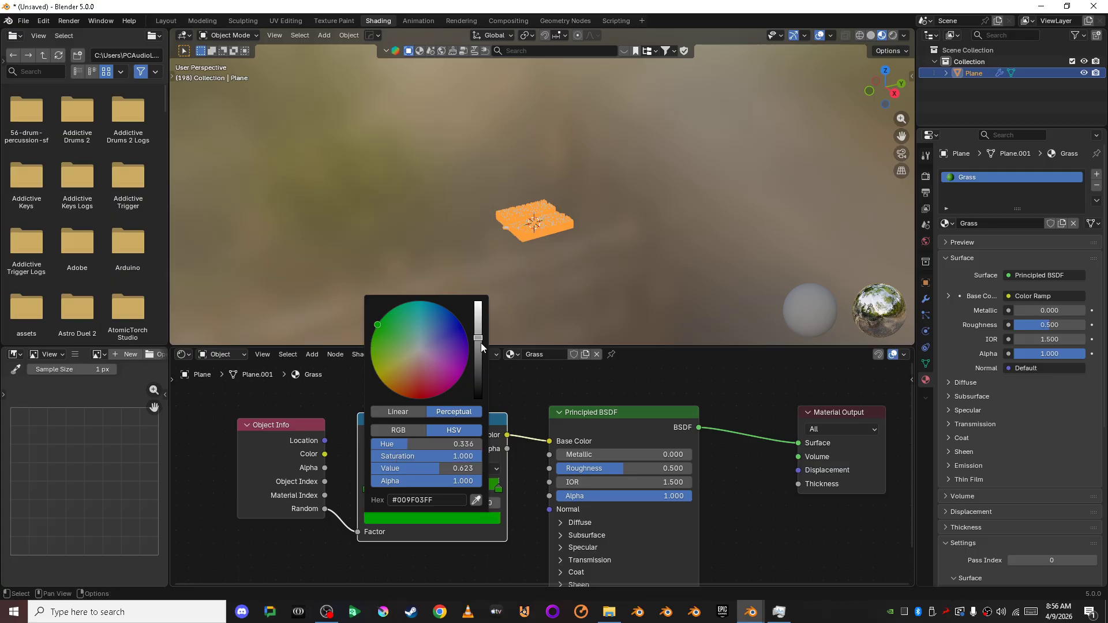
drag(480, 343, 480, 328)
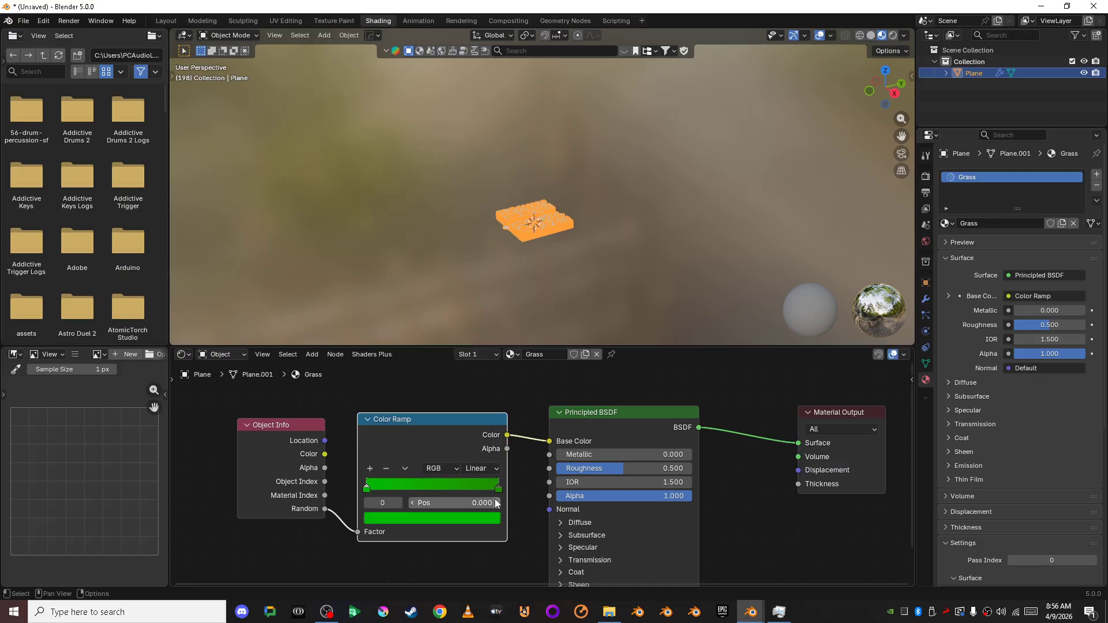
drag(499, 488, 466, 490)
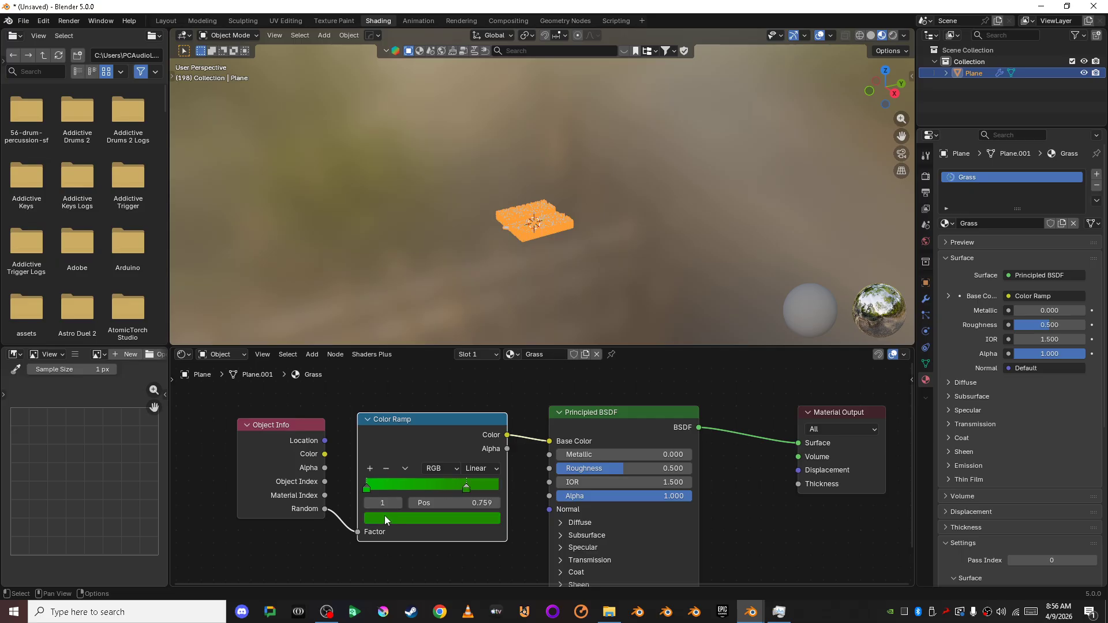
Adjust the brightness of the Color Ramp's first, bright green stop.
click(367, 489)
click(406, 518)
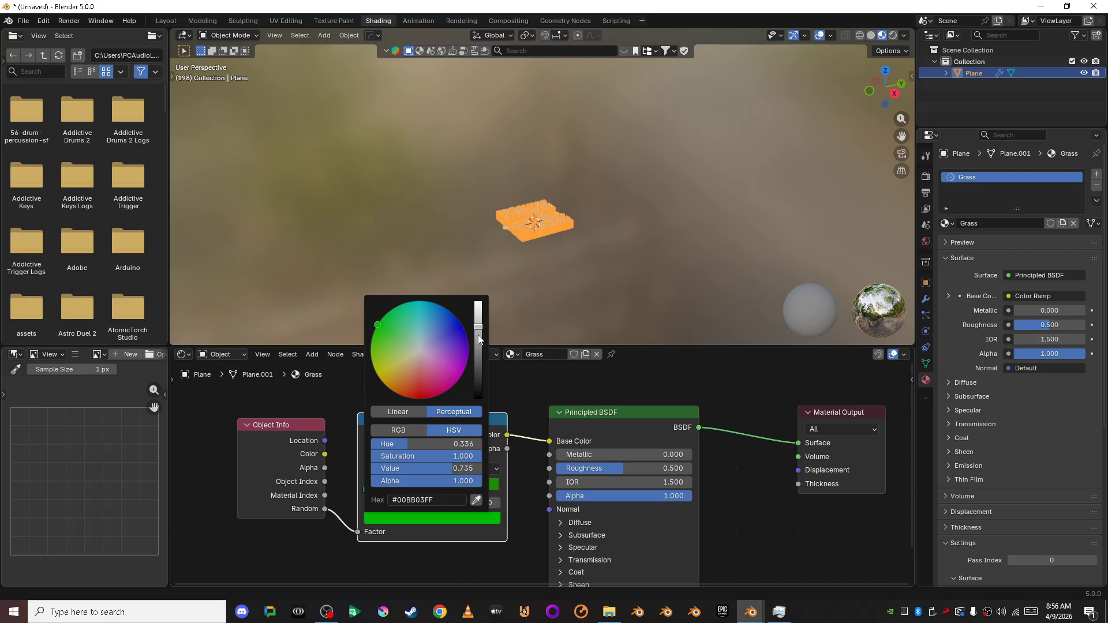
mouse_move(479, 340)
mouse_down()
mouse_move(479, 355)
mouse_move(478, 327)
mouse_up()
Darken the Color Ramp's second green stop and move it to position 0.605.
click(466, 489)
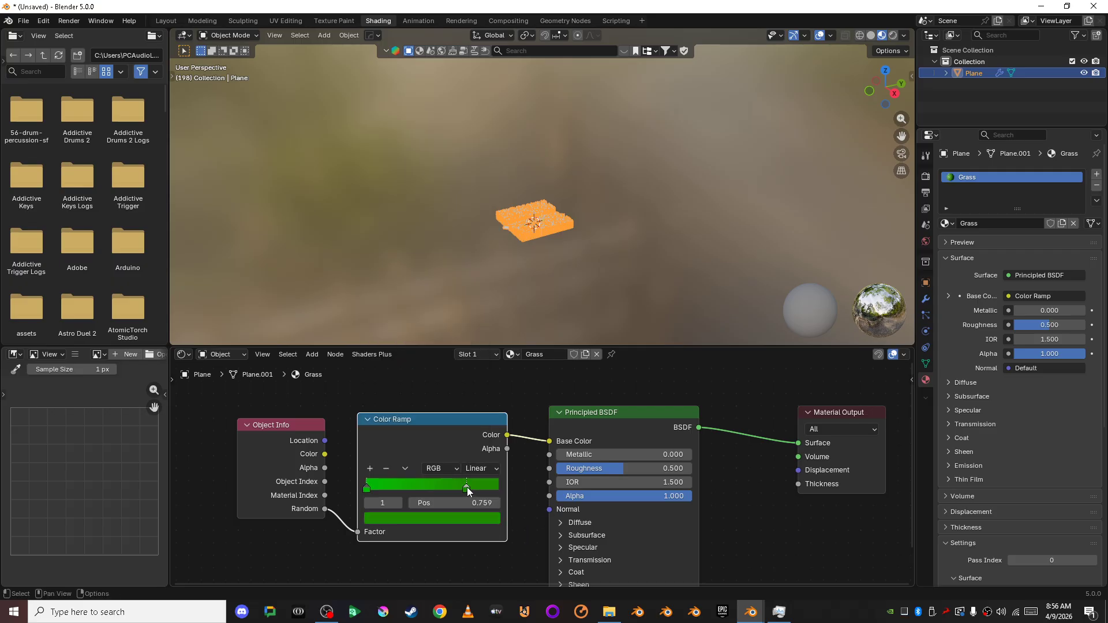
click(466, 519)
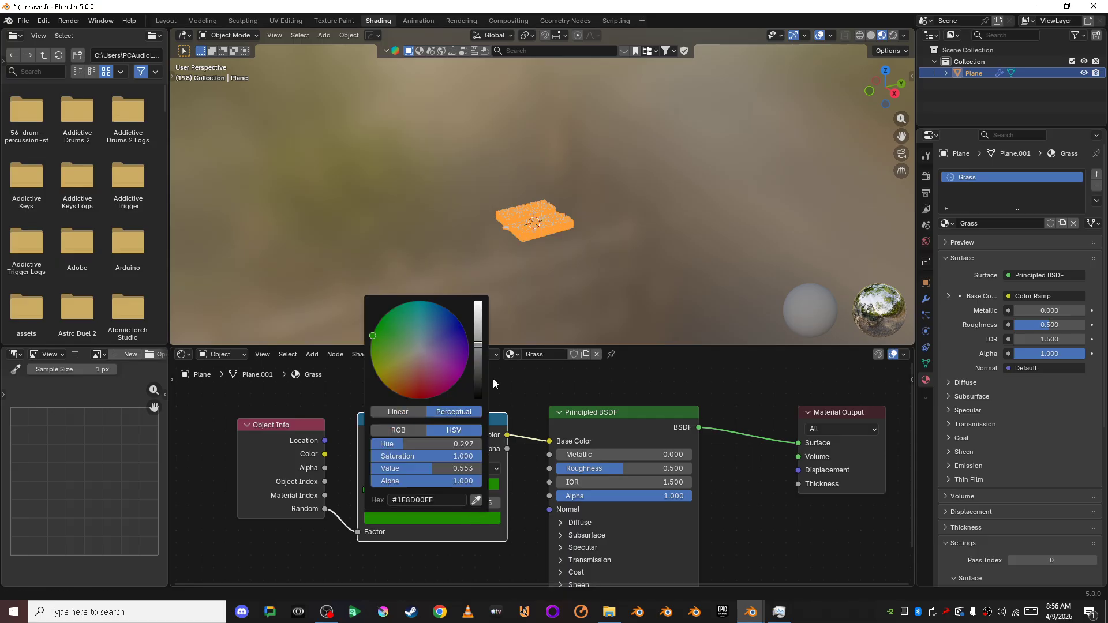
drag(479, 346, 478, 359)
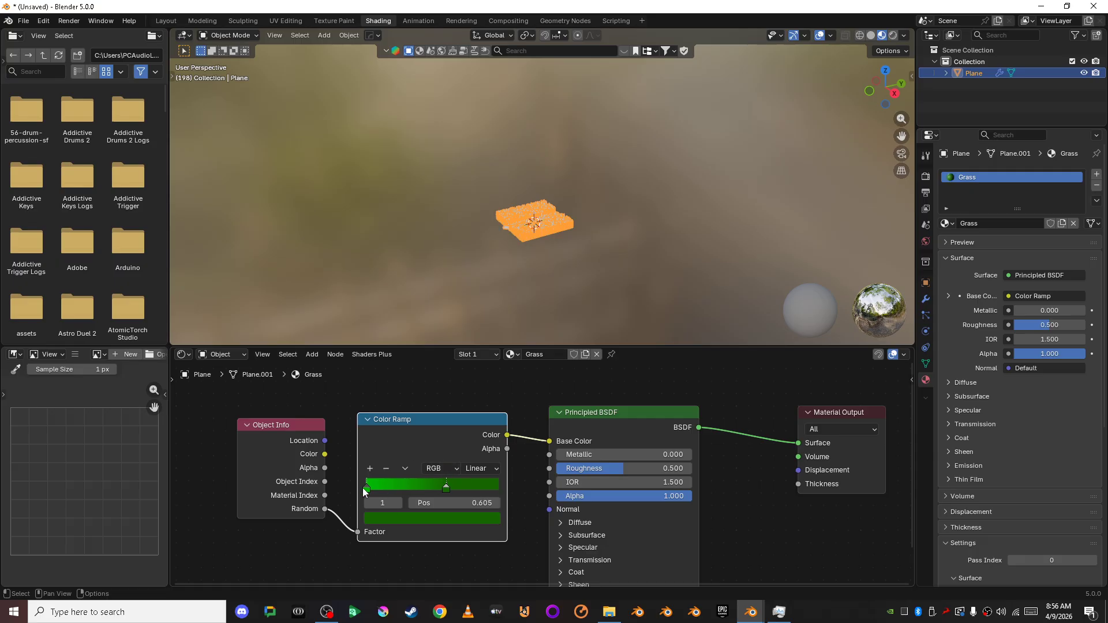
mouse_move(362, 487)
mouse_down()
mouse_move(374, 483)
mouse_move(356, 492)
mouse_up()
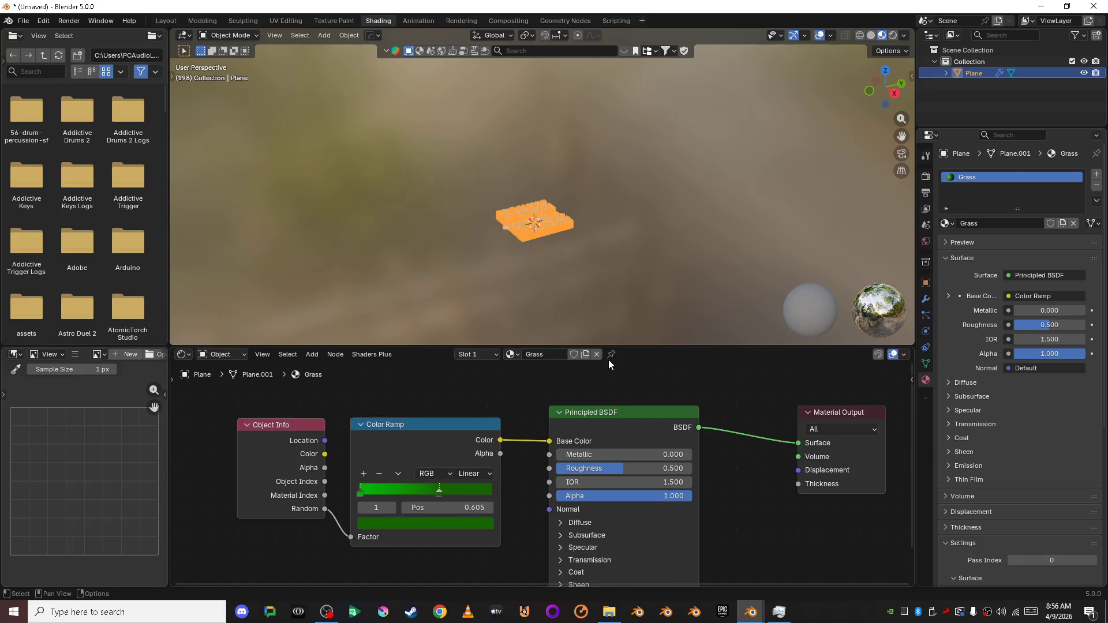
Return to the geometry node tree and assign the Grass material in the Set Material node.
click(569, 22)
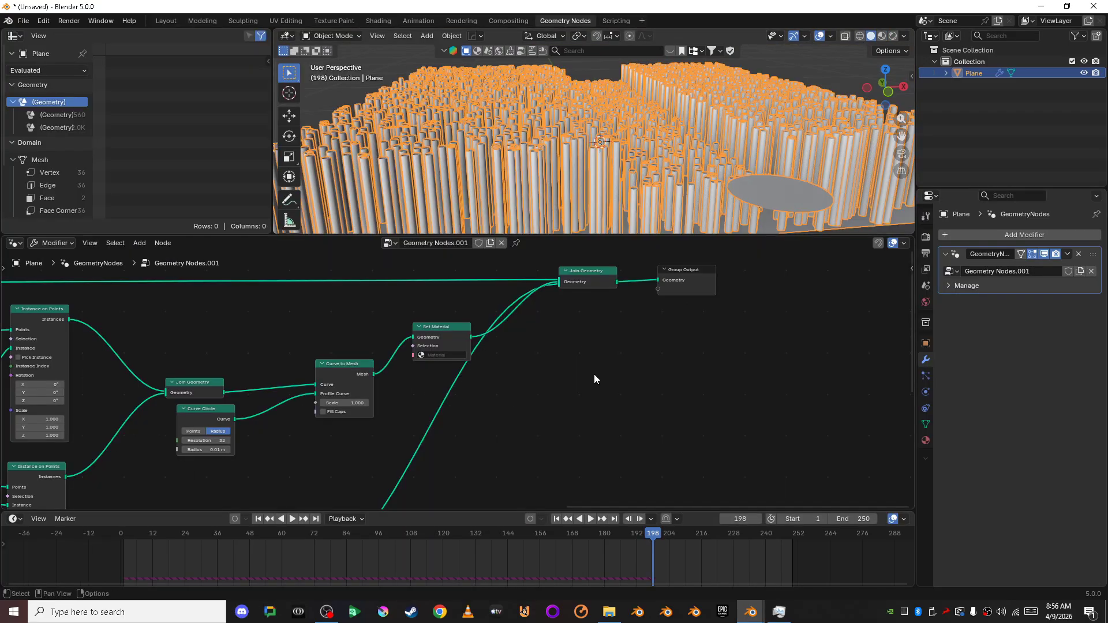
scroll(578, 382, up, 3)
click(433, 340)
click(427, 362)
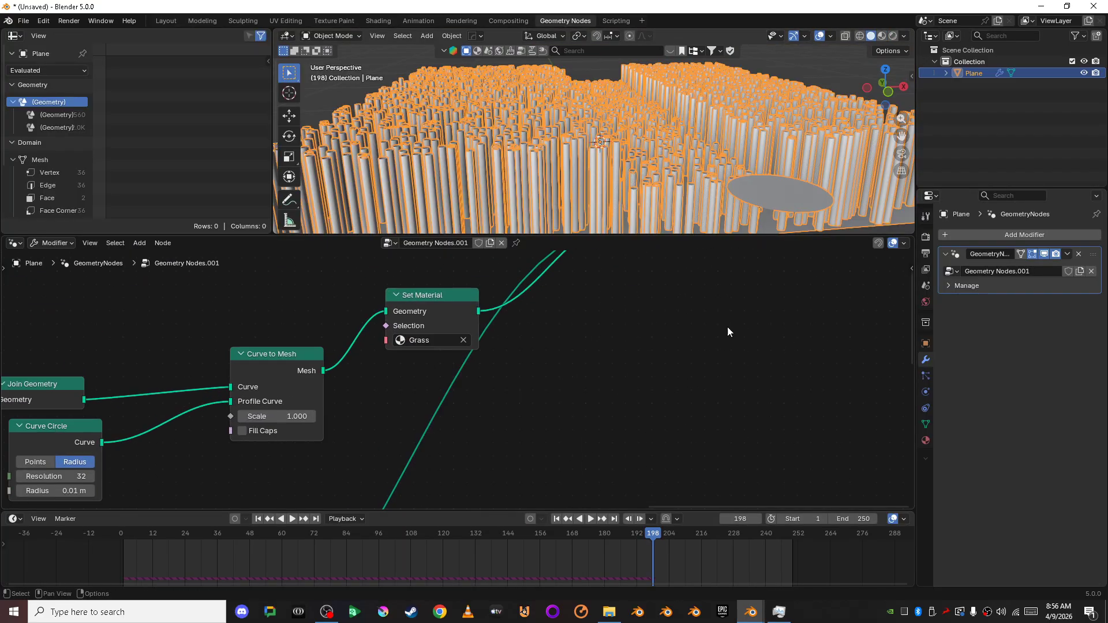
Switch the viewport to Material Preview shading and deselect the plane to view the coloured blades without outlines.
click(882, 35)
scroll(506, 123, down, 5)
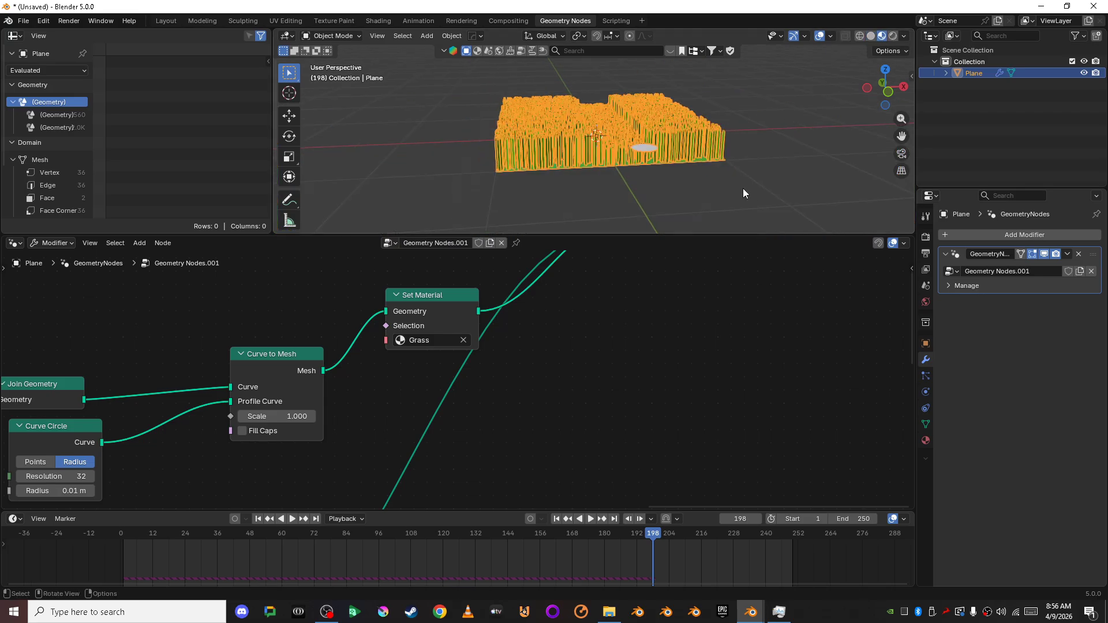
click(749, 203)
scroll(749, 202, up, 6)
middle_drag(748, 191, 895, 196)
scroll(266, 442, down, 1)
Set the Curve Circle's resolution to 3 and enlarge the 3D viewport above the node editor.
middle_drag(265, 442, 523, 393)
scroll(502, 424, up, 11)
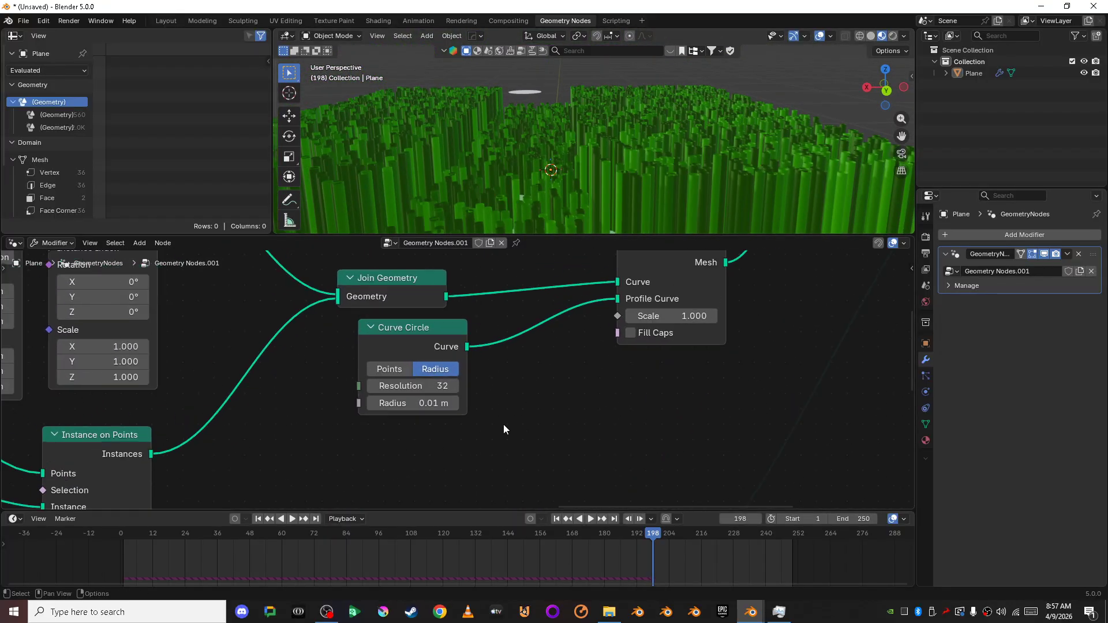
drag(421, 383, 323, 383)
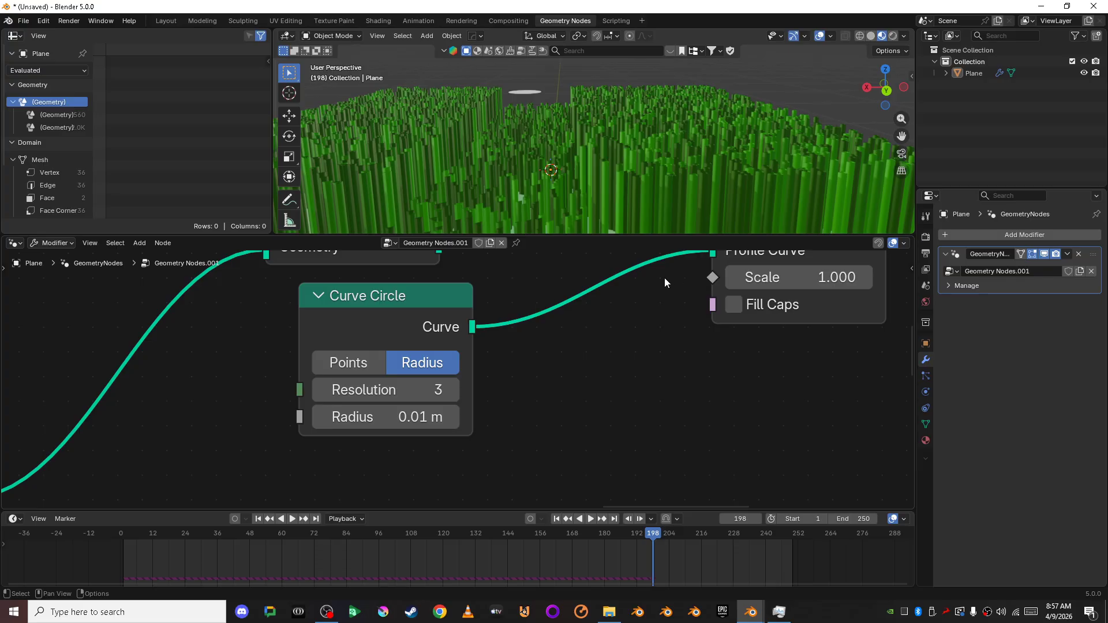
middle_drag(713, 228, 643, 50)
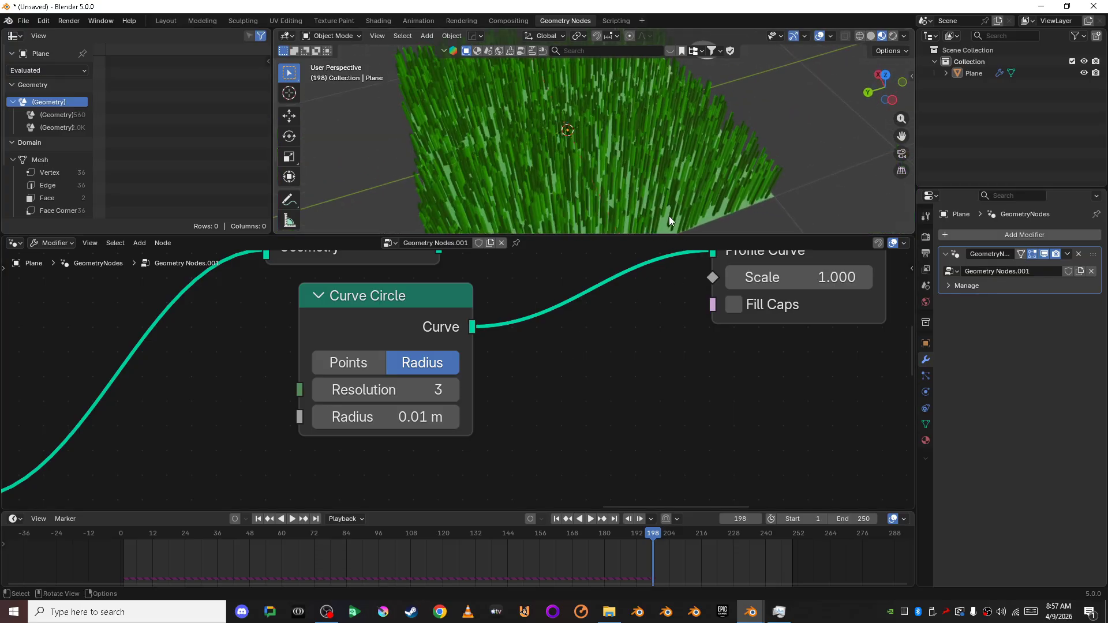
drag(668, 237, 669, 309)
scroll(547, 220, up, 5)
middle_drag(546, 220, 718, 124)
scroll(789, 190, up, 4)
scroll(563, 427, down, 3)
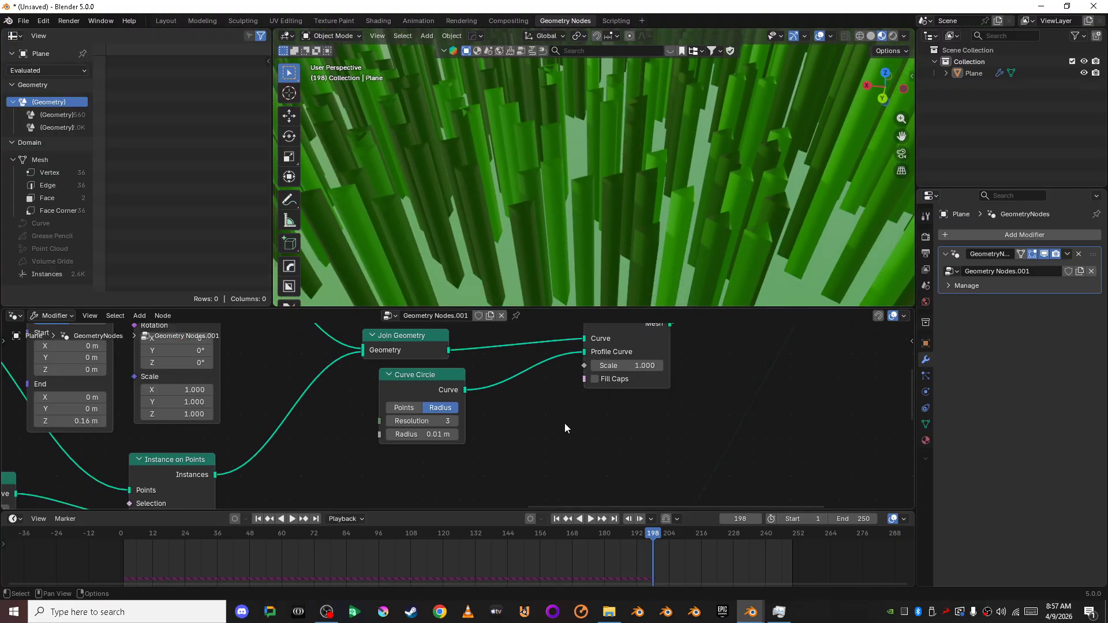
Move the Curve Circle node clear of Join Geometry and enable Fill Caps on the Curve to Mesh node.
scroll(543, 430, down, 3)
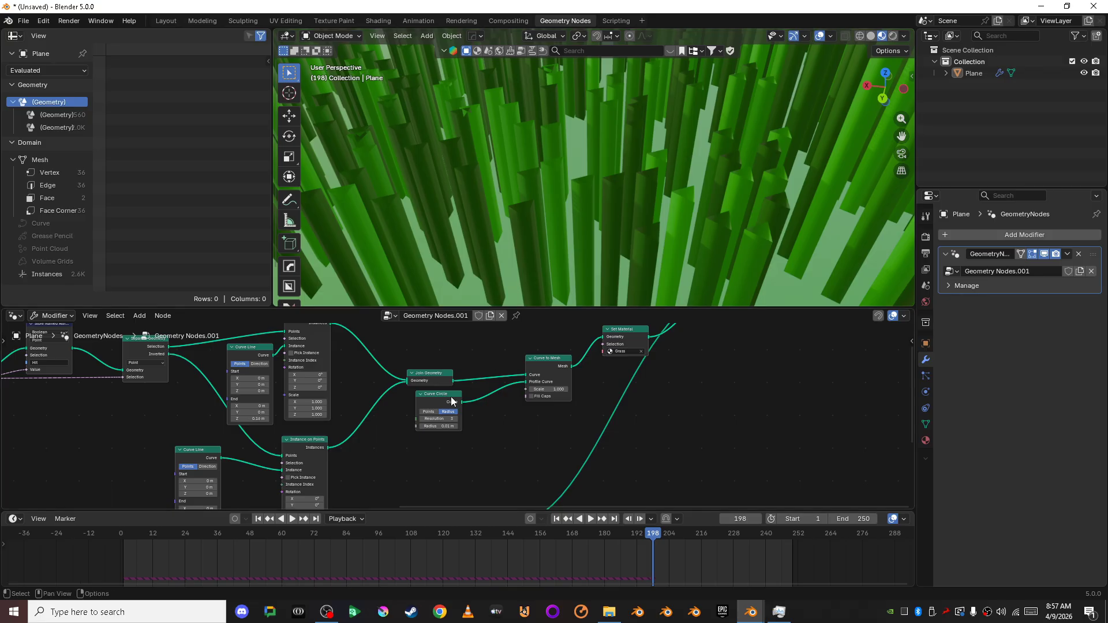
drag(451, 402, 399, 447)
scroll(460, 435, up, 3)
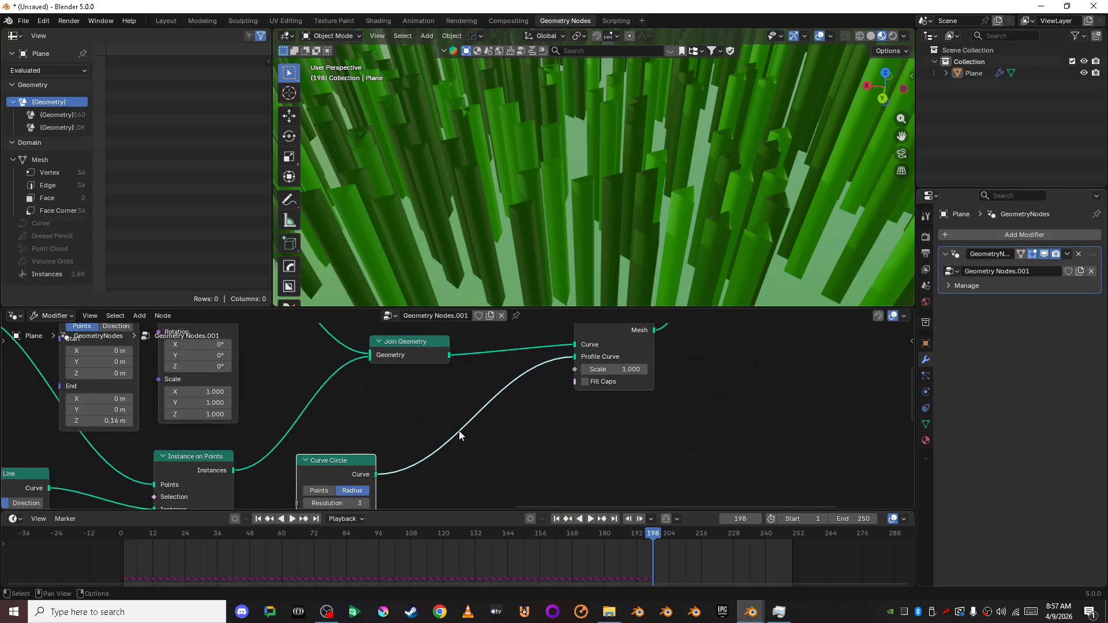
click(585, 382)
scroll(502, 453, down, 3)
middle_drag(548, 249, 590, 161)
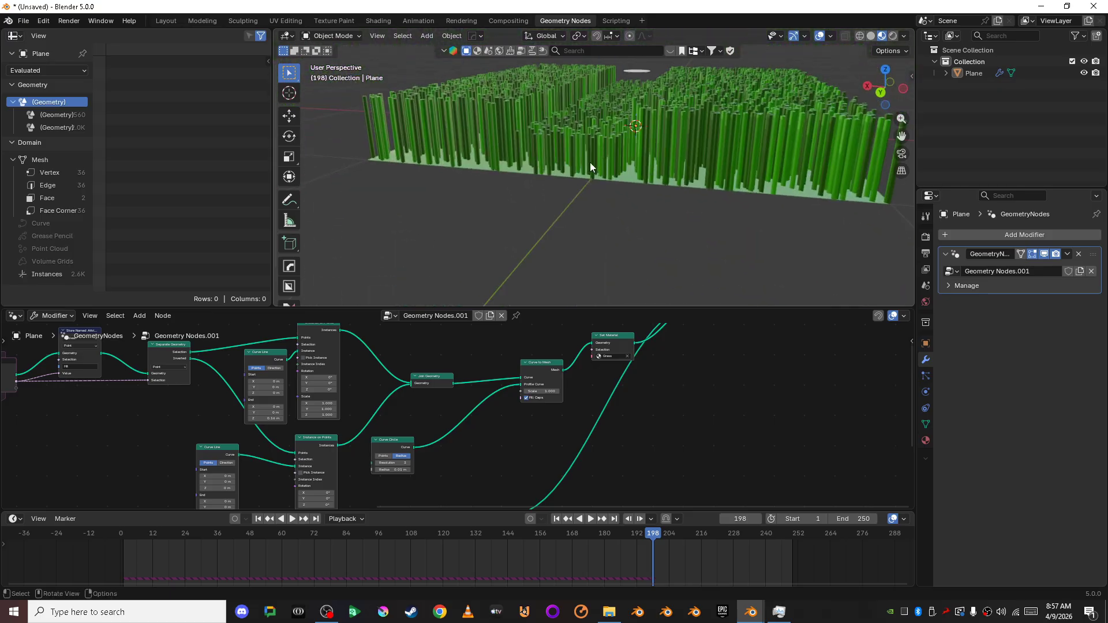
Try a Scale Elements node with the Edge domain on the Curve Circle's output, and detach it from the link.
scroll(497, 470, up, 2)
scroll(508, 433, up, 2)
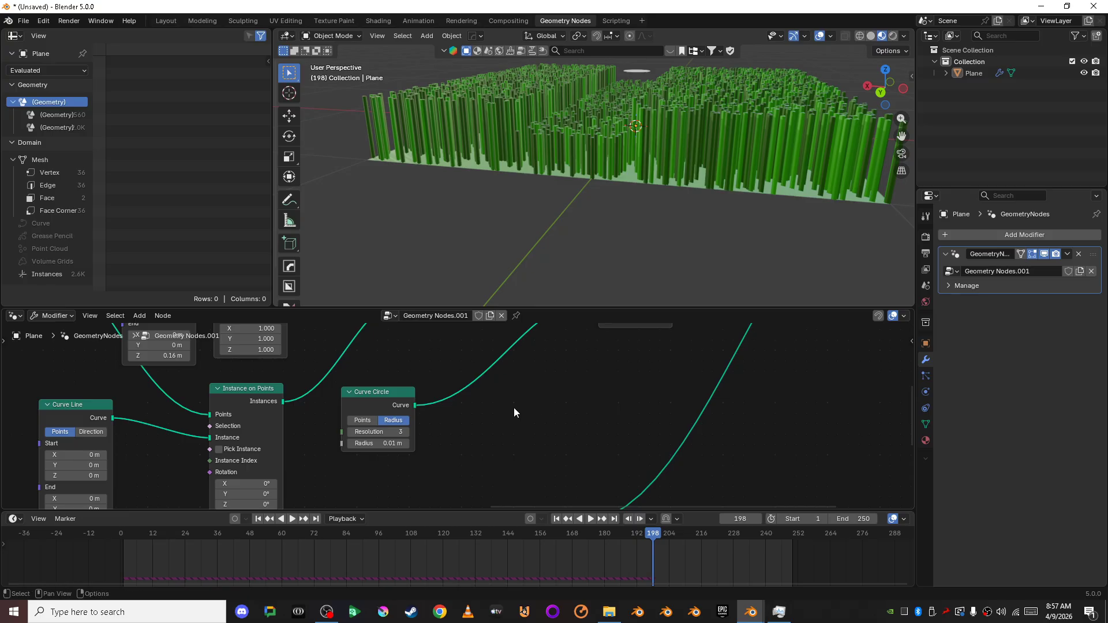
key(shift+a)
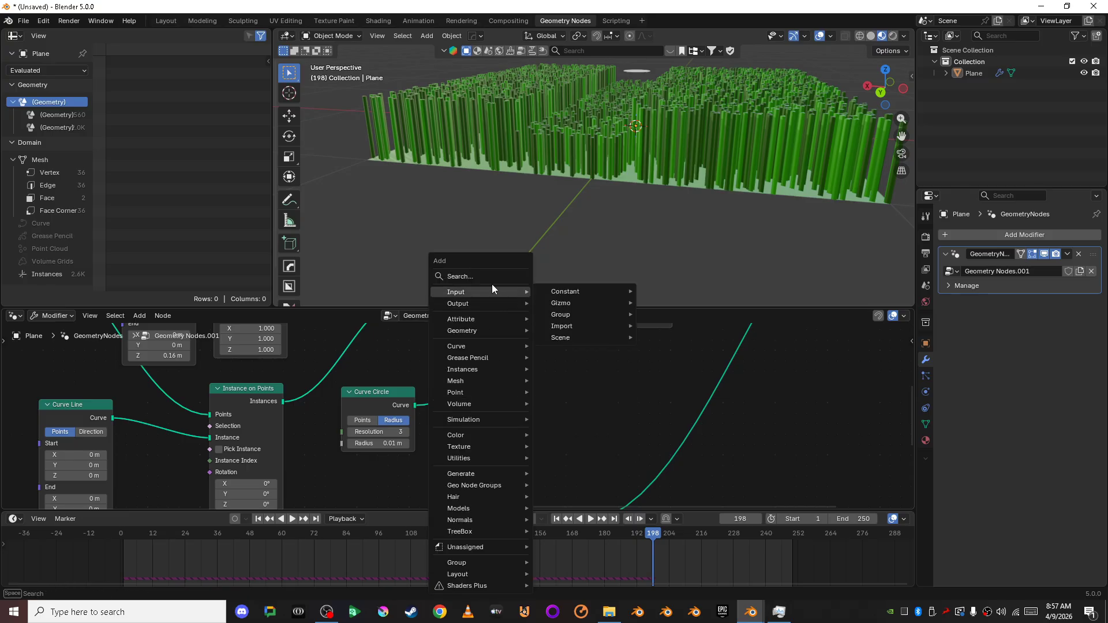
click(494, 277)
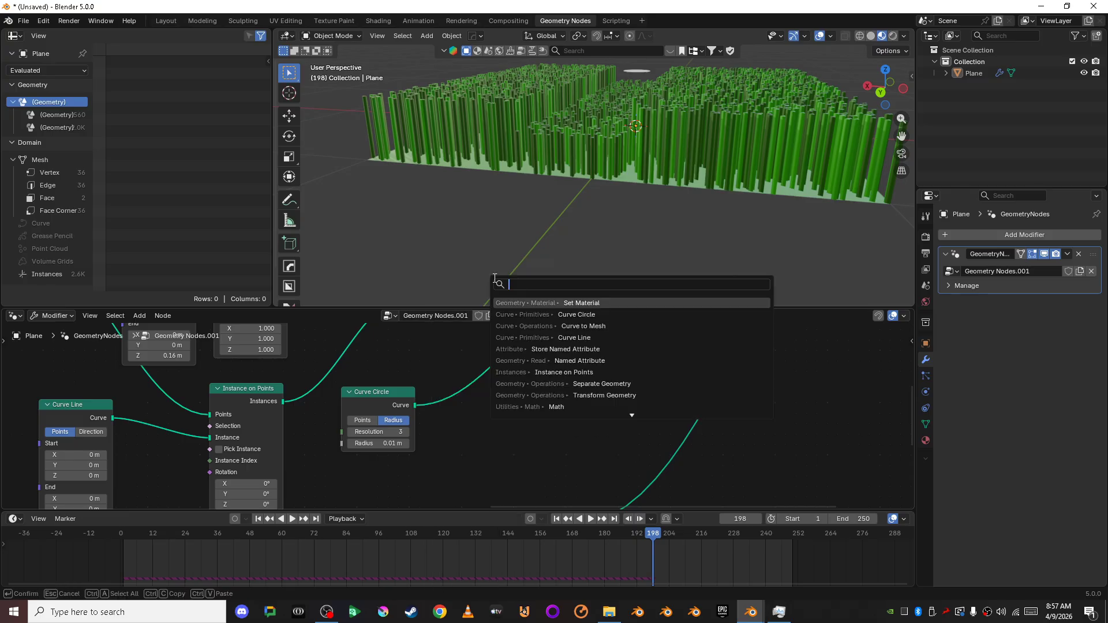
text(scal)
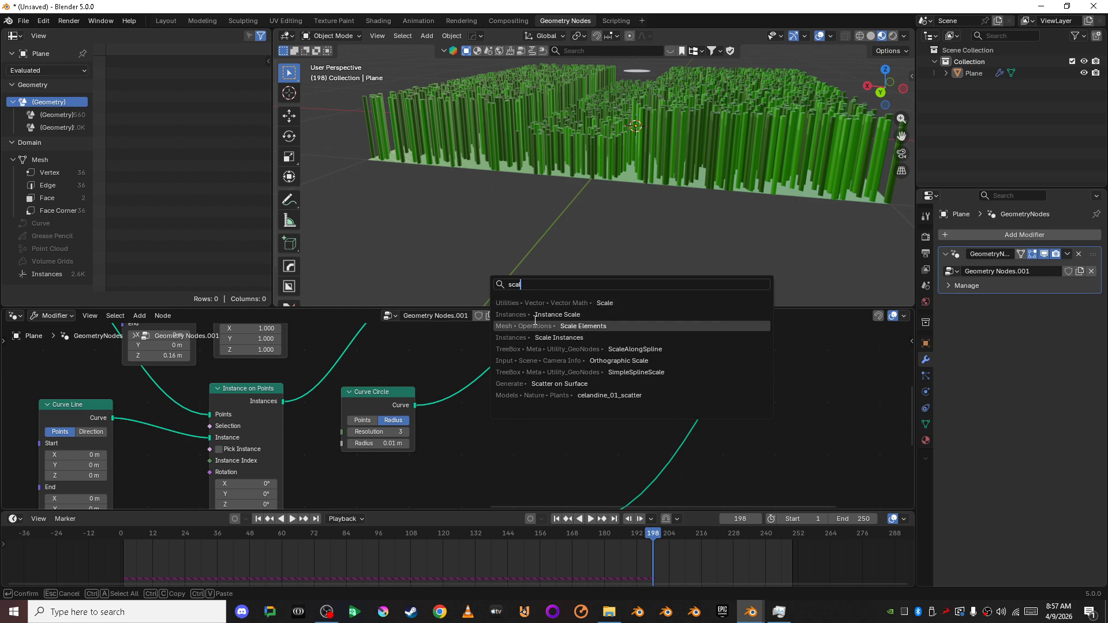
click(571, 326)
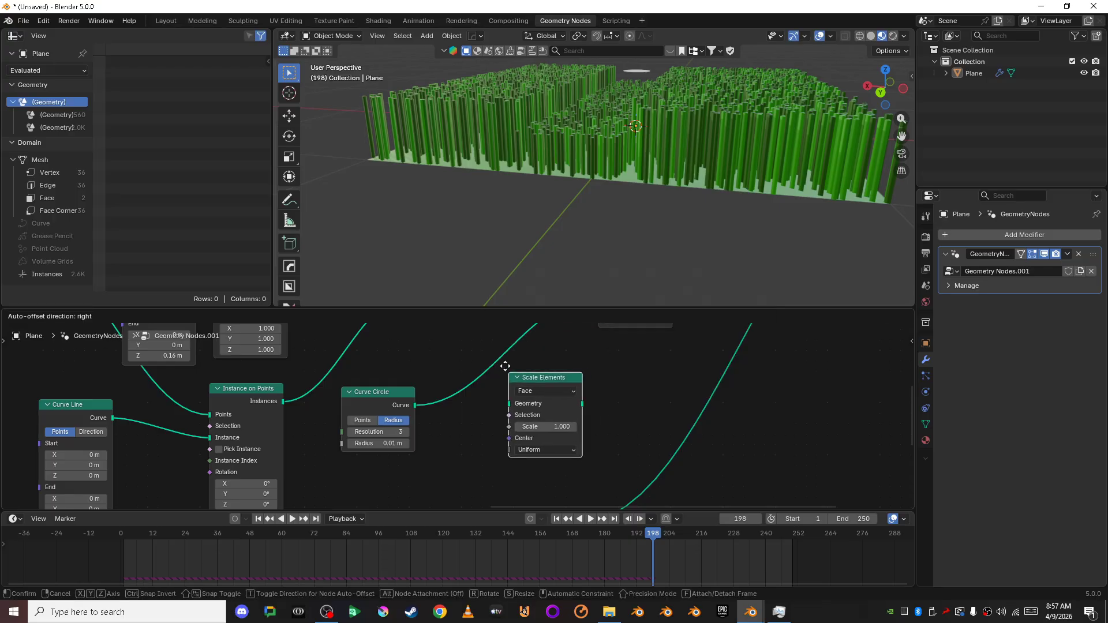
click(442, 361)
click(464, 388)
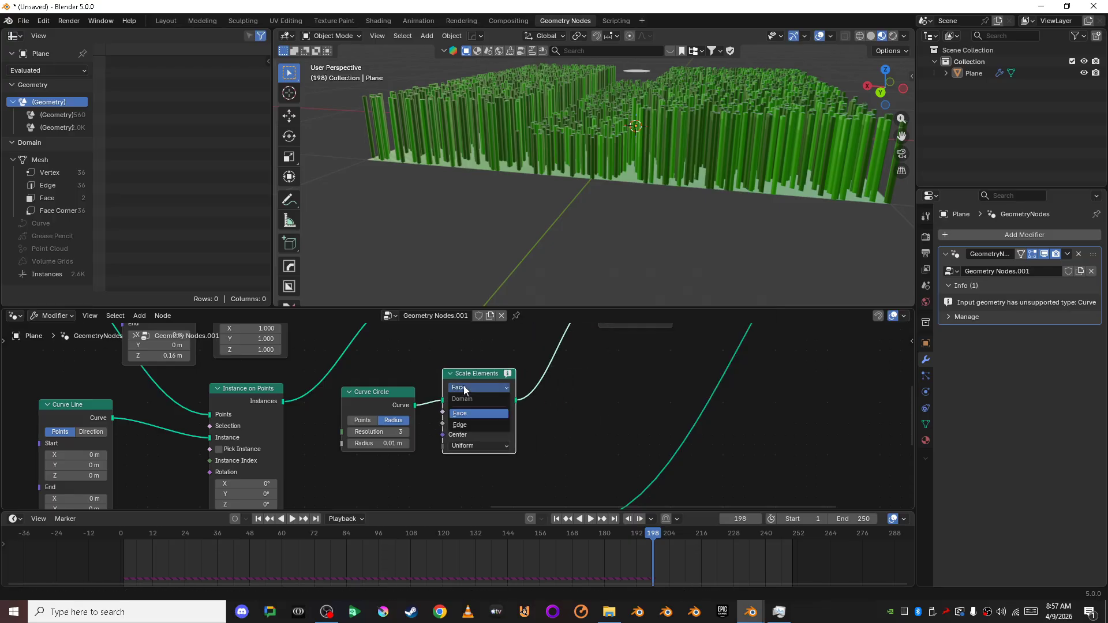
click(474, 422)
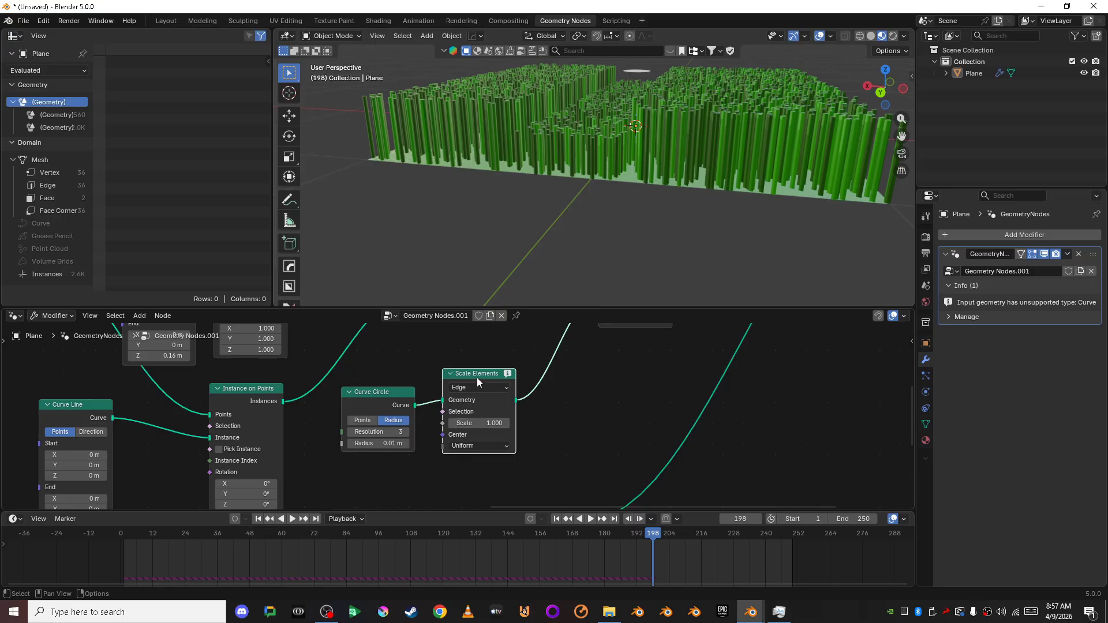
alt+drag(479, 376, 833, 426)
click(552, 408)
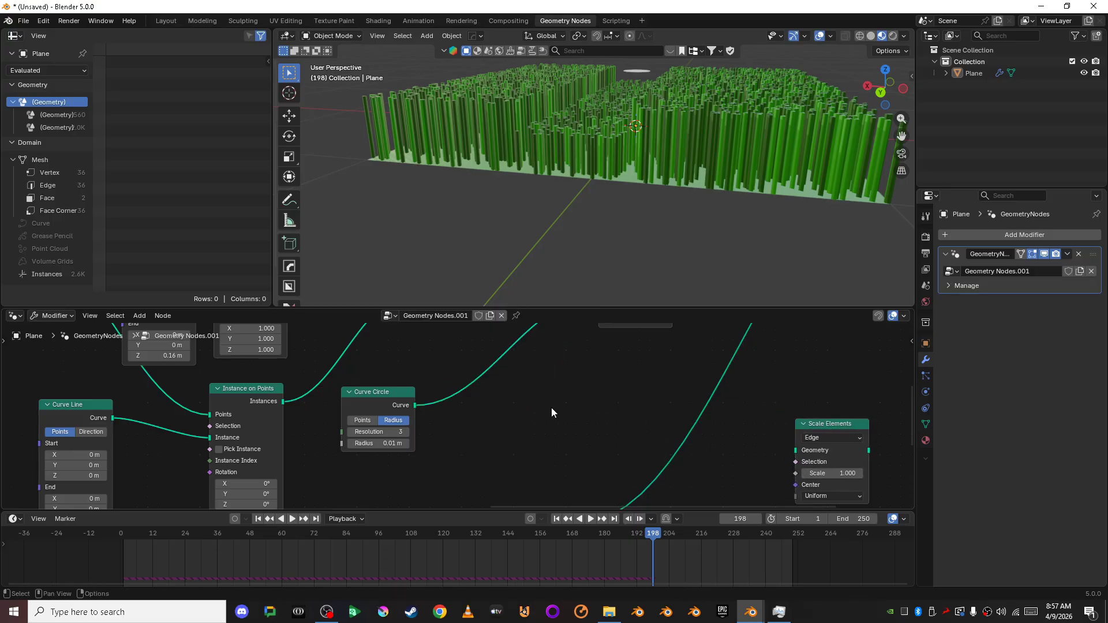
Insert a Transform Geometry node between the Curve Circle and Curve to Mesh's Profile Curve.
key(shift+a)
click(522, 286)
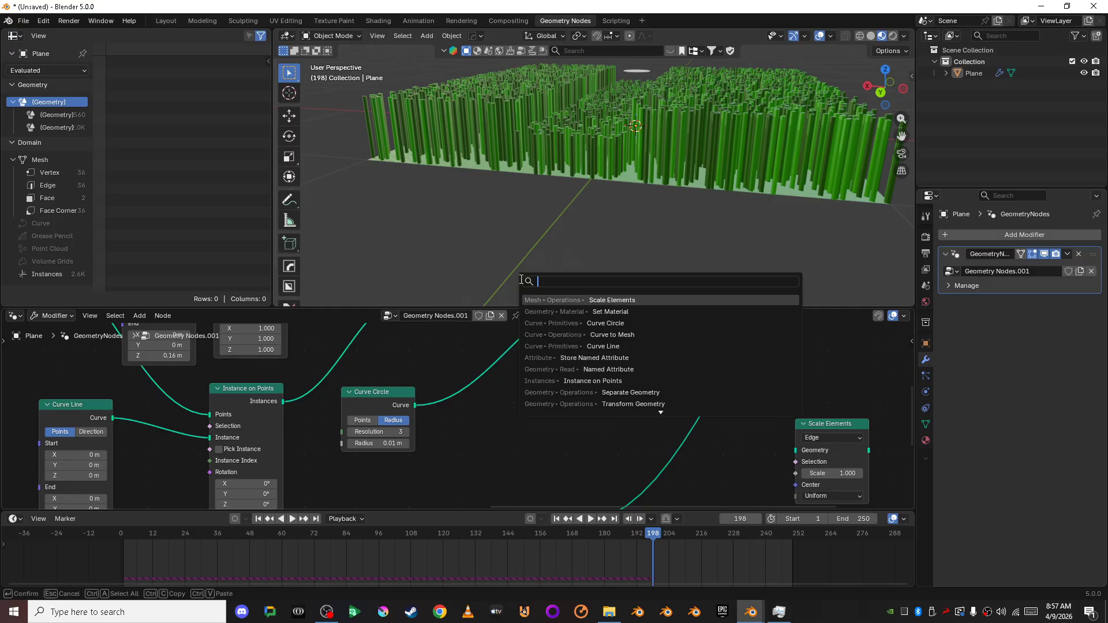
text(trans)
key(Return)
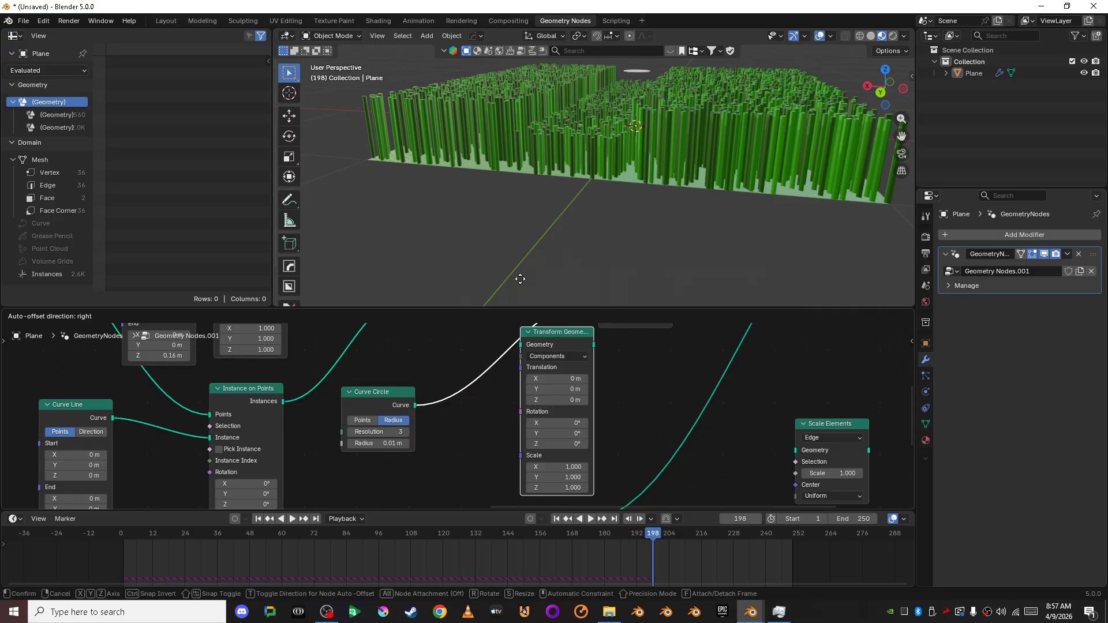
click(482, 301)
Flatten the blade profile by setting the Transform Geometry node's X scale to 0.330.
scroll(719, 170, up, 4)
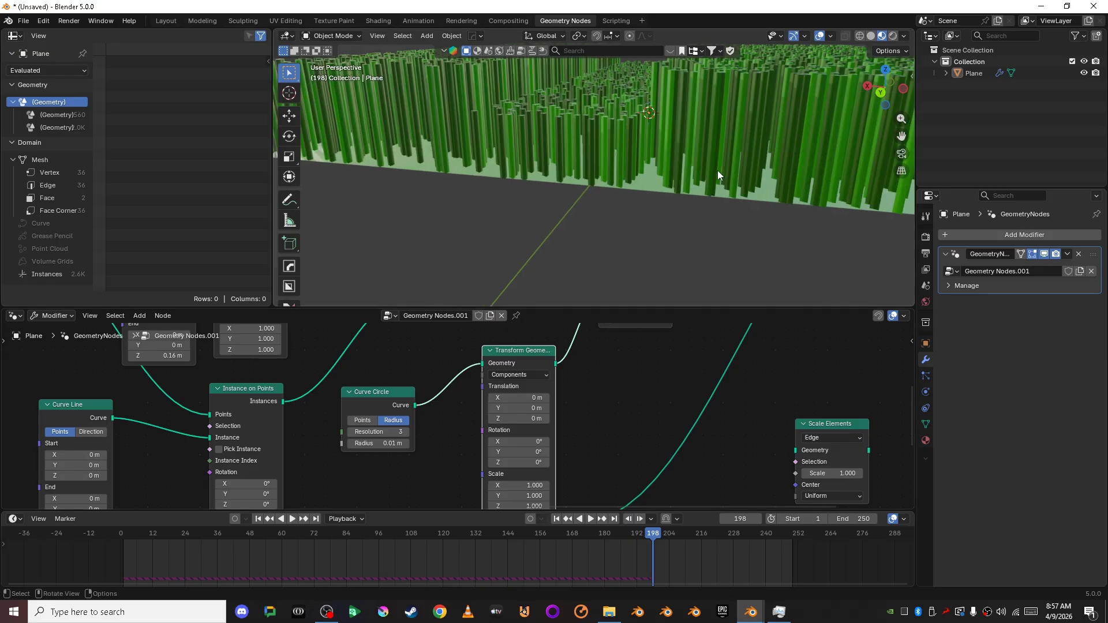
middle_drag(718, 171, 688, 202)
scroll(713, 229, up, 2)
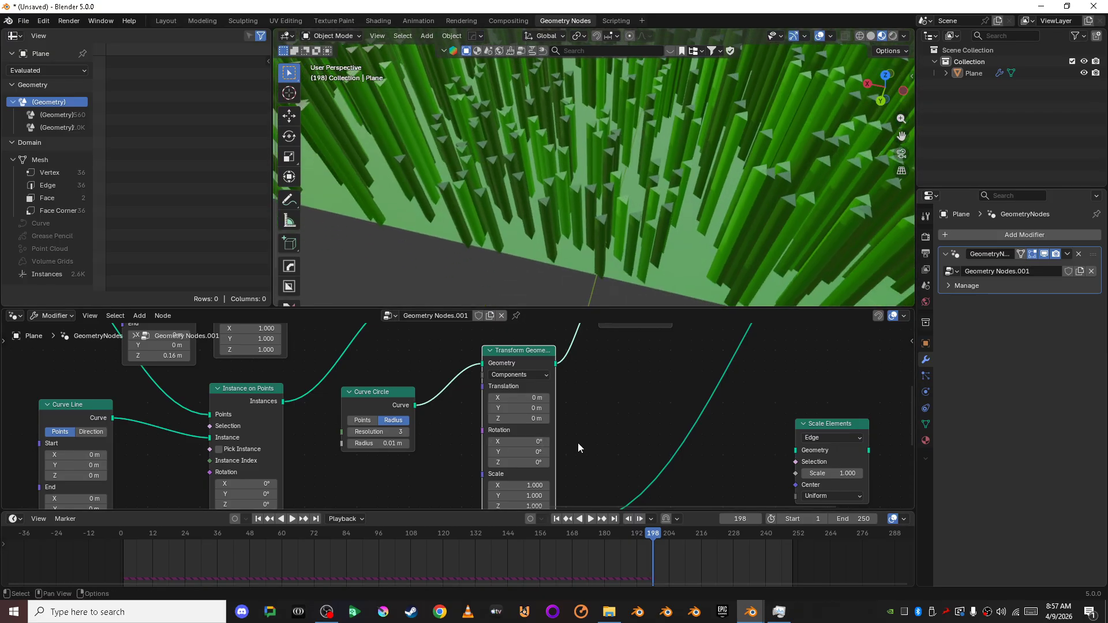
scroll(578, 442, up, 1)
middle_drag(578, 434, 562, 389)
drag(502, 445, 465, 446)
scroll(619, 233, up, 2)
shift+middle_drag(619, 233, 677, 204)
drag(524, 445, 514, 445)
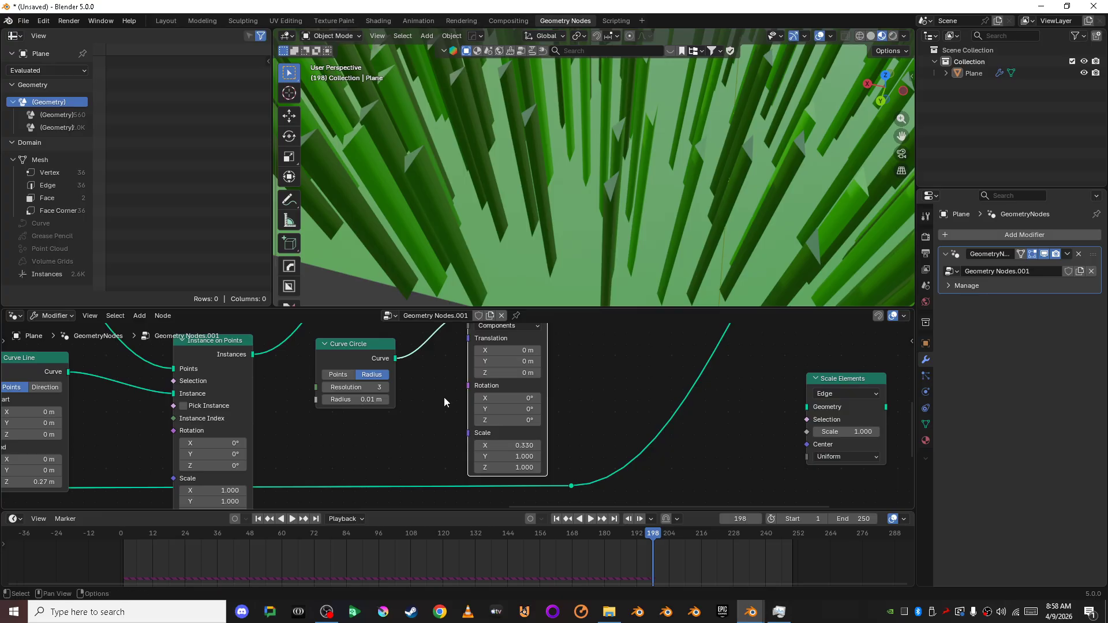
Set the Curve Circle's resolution to 4 and check the blade shape up close.
click(387, 387)
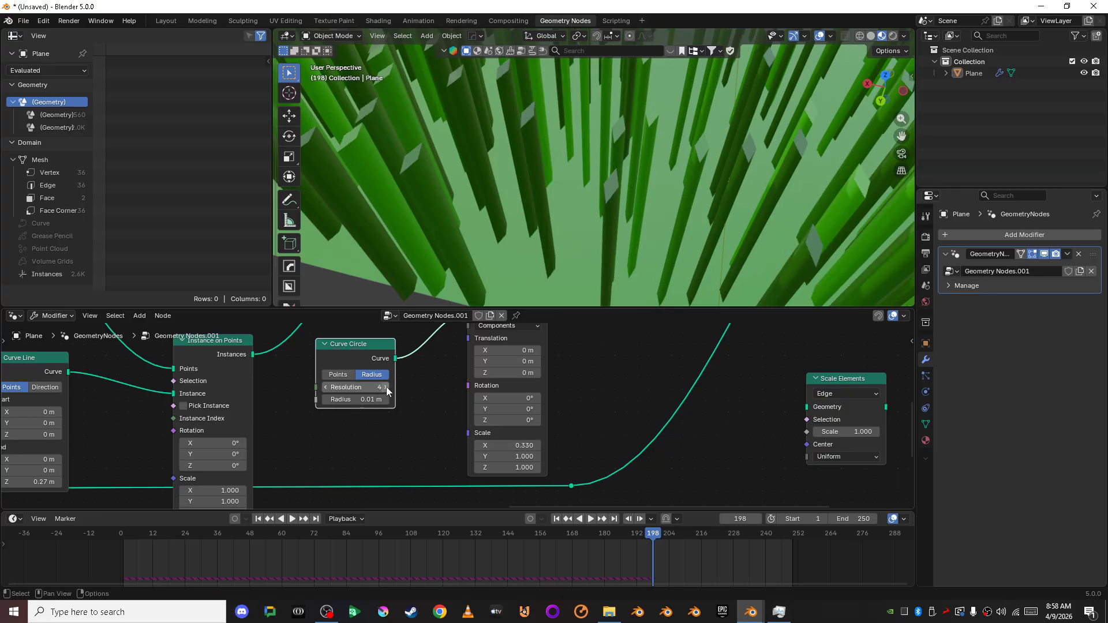
middle_drag(625, 179, 607, 271)
scroll(609, 381, down, 10)
middle_drag(552, 387, 561, 411)
scroll(561, 411, up, 4)
scroll(561, 411, up, 1)
scroll(461, 435, up, 3)
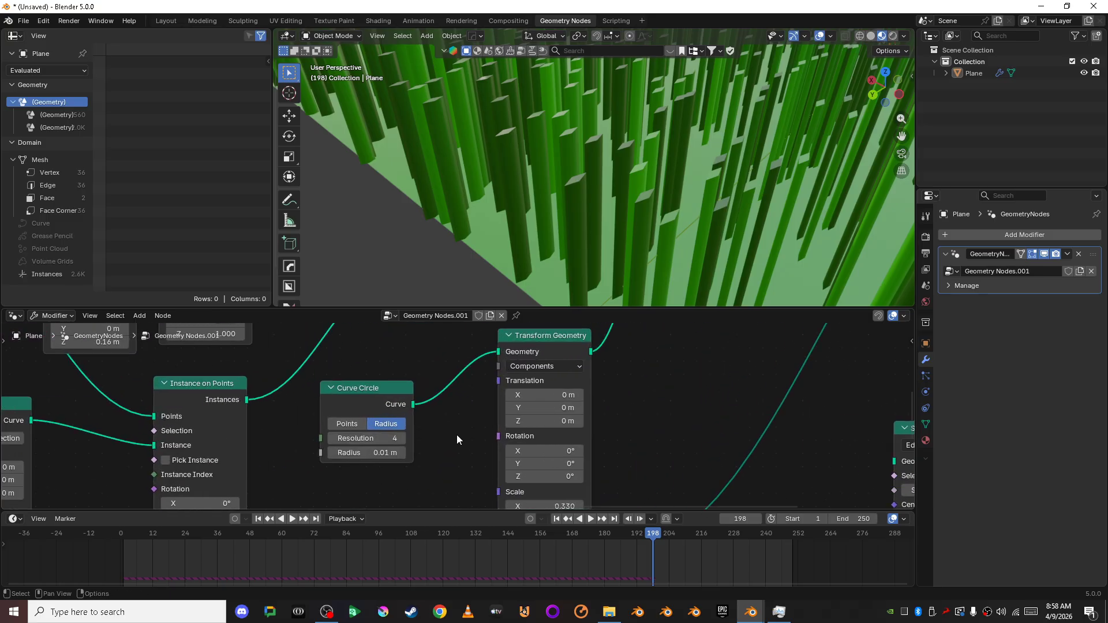
Collapse the Transform Geometry node that follows the Curve Circle.
scroll(671, 384, down, 5)
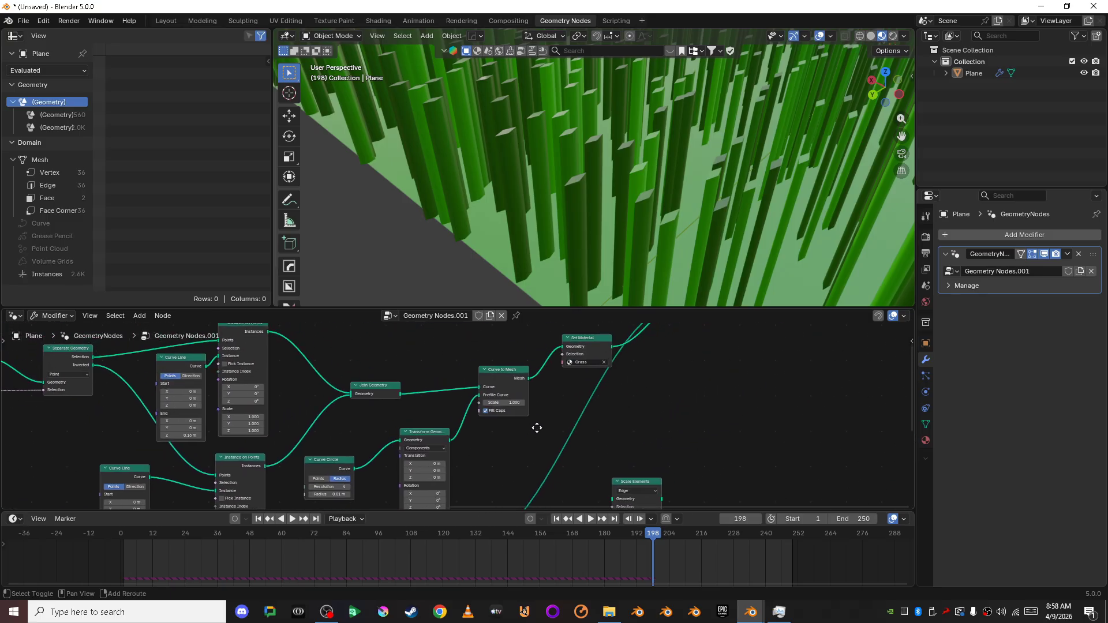
scroll(476, 433, up, 2)
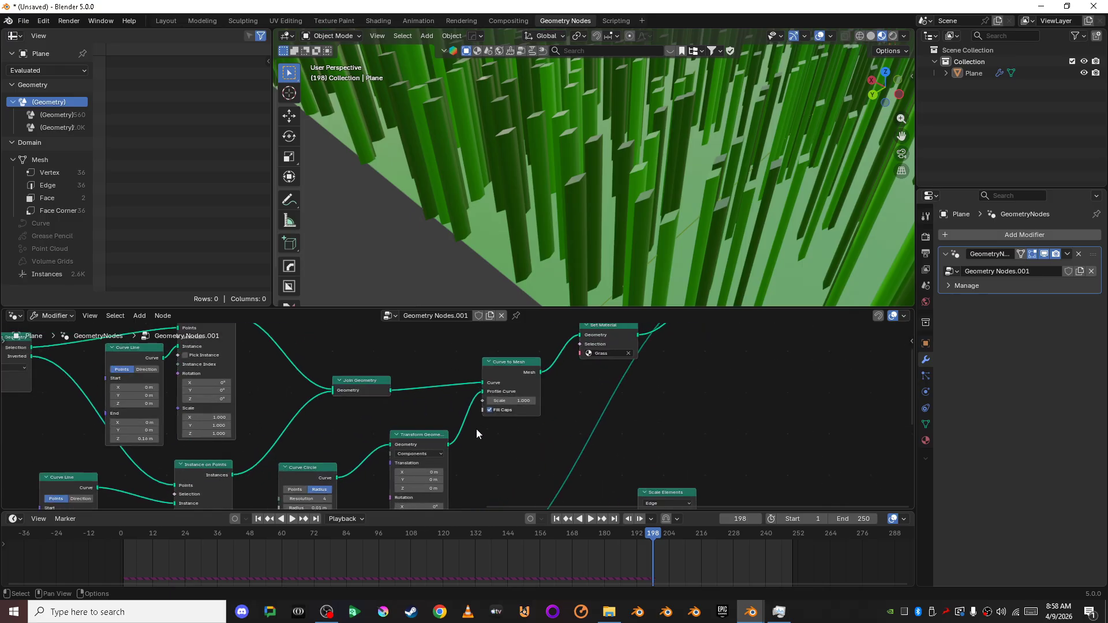
scroll(522, 448, down, 2)
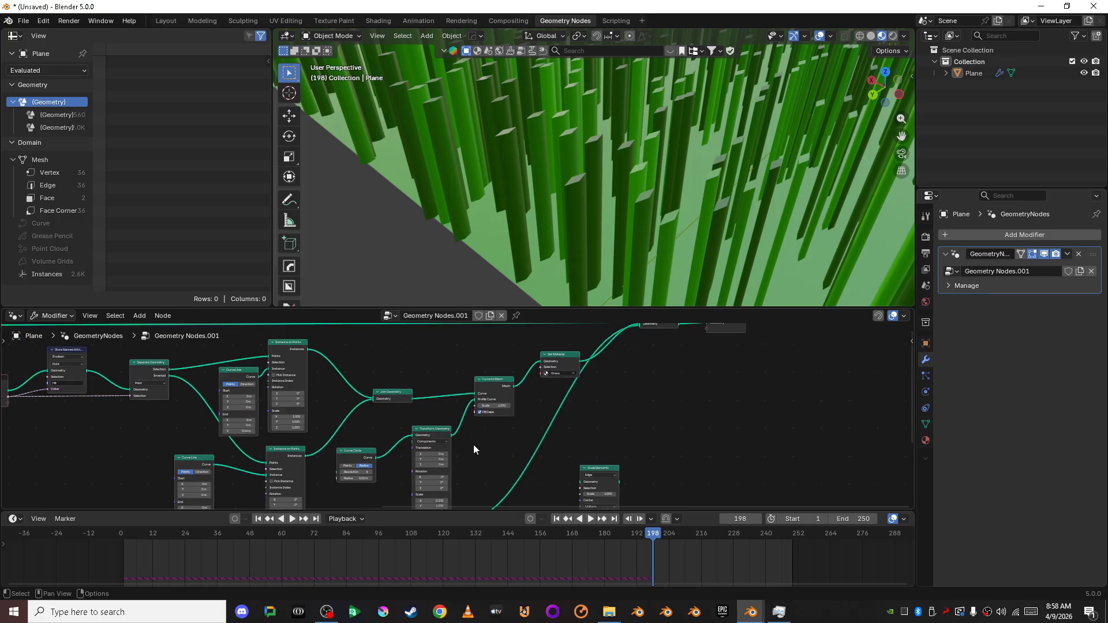
click(417, 434)
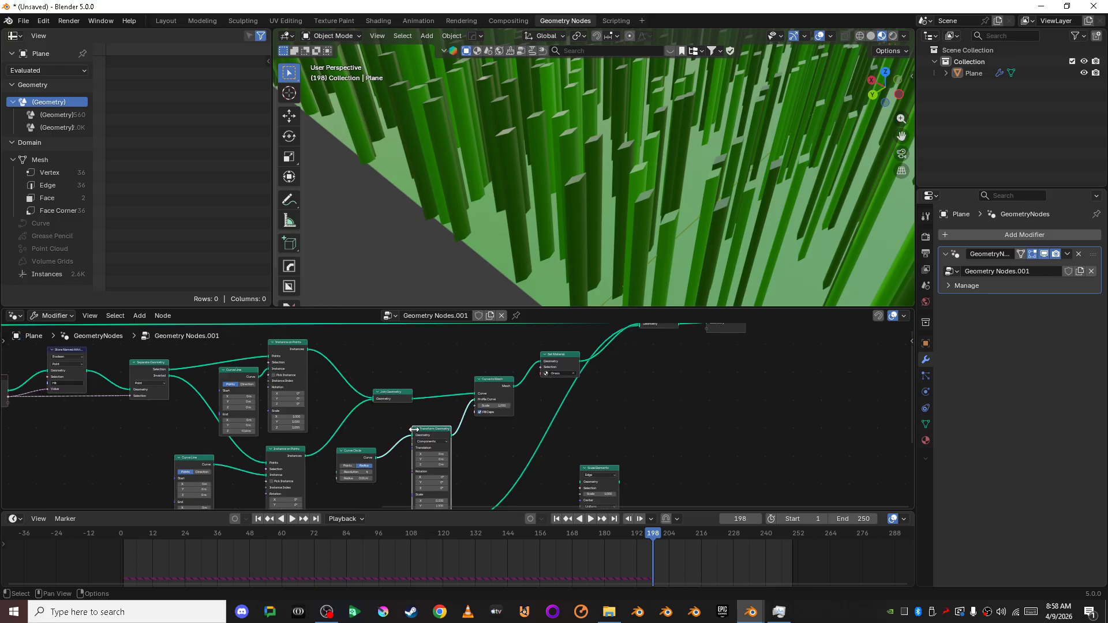
click(415, 429)
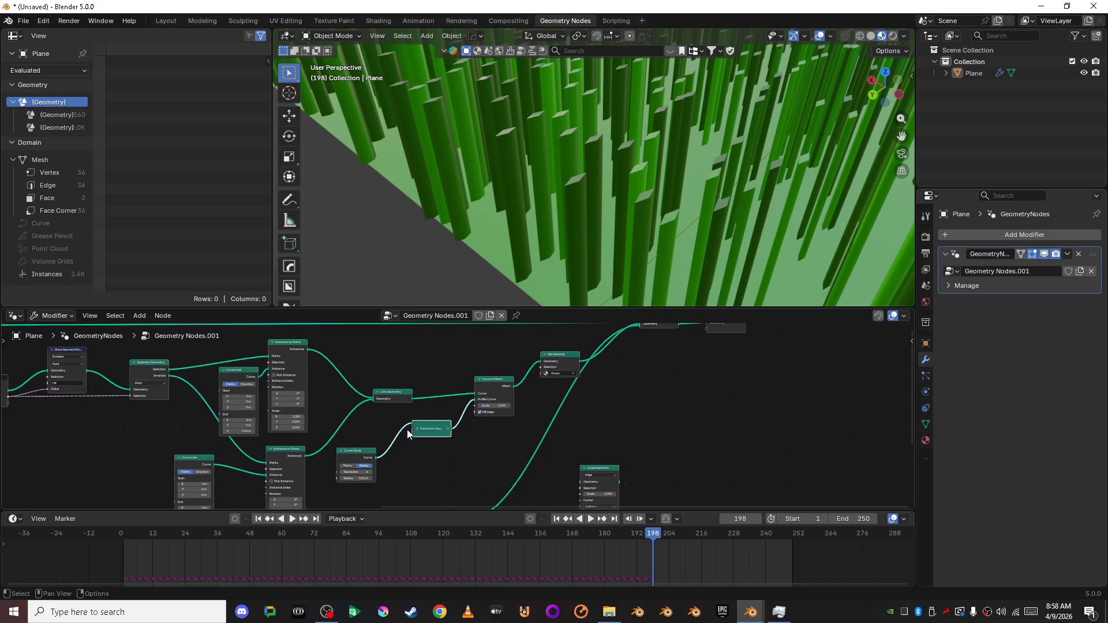
Collapse the Curve Circle node and reposition it beside the Transform Geometry node, moving Curve to Mesh slightly clear of them.
click(340, 453)
drag(355, 453, 432, 424)
drag(503, 386, 523, 417)
Set the Curve to Mesh node's Scale to 1.
scroll(510, 462, up, 1)
scroll(510, 462, up, 6)
click(523, 417)
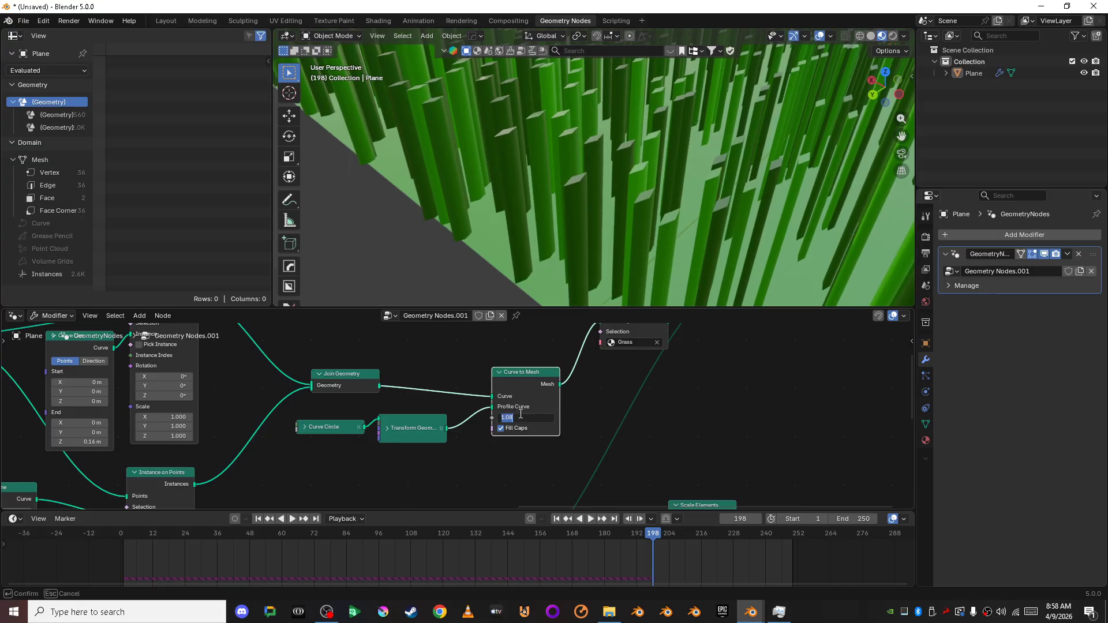
text(1)
key(Return)
click(683, 448)
scroll(450, 380, down, 1)
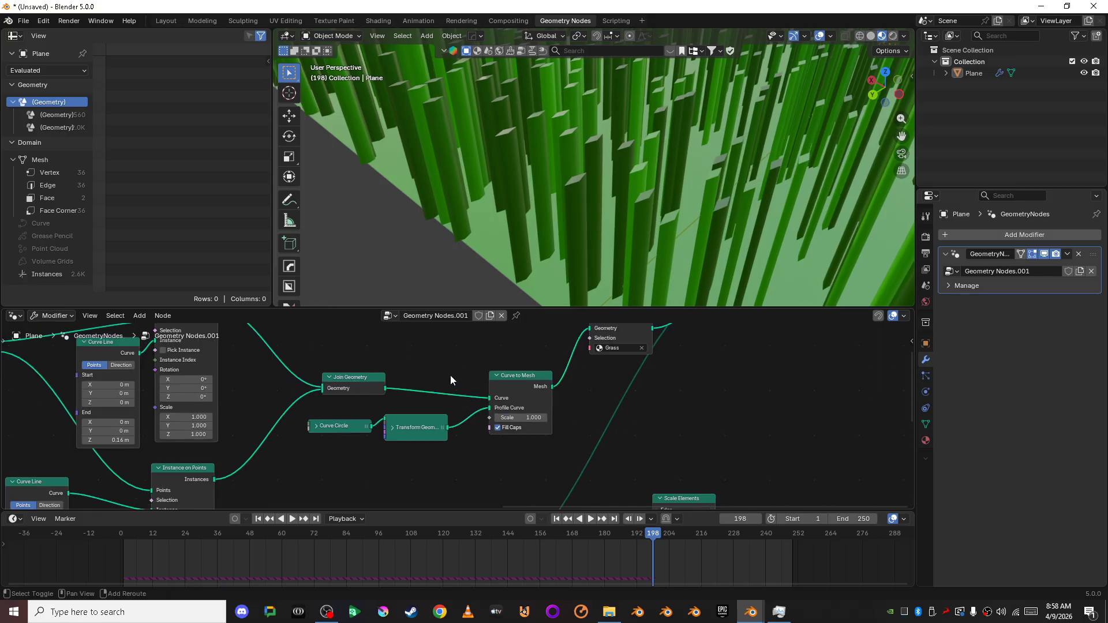
Add a Spline Parameter node in the free space below the Curve Circle node.
middle_drag(450, 379, 487, 323)
key(shift+a)
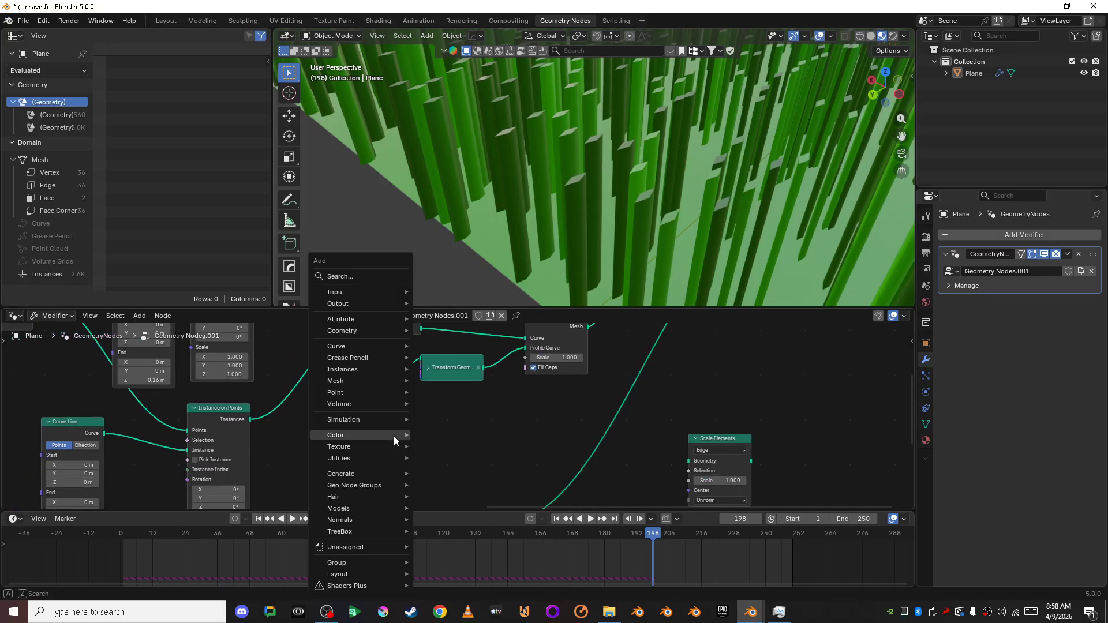
click(363, 279)
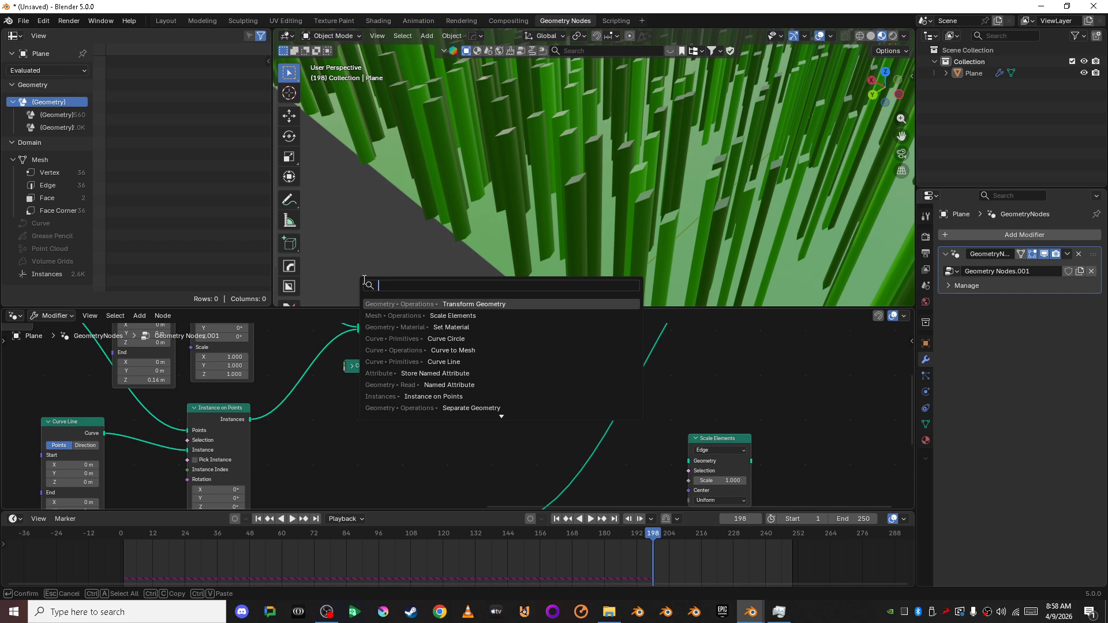
text(sp)
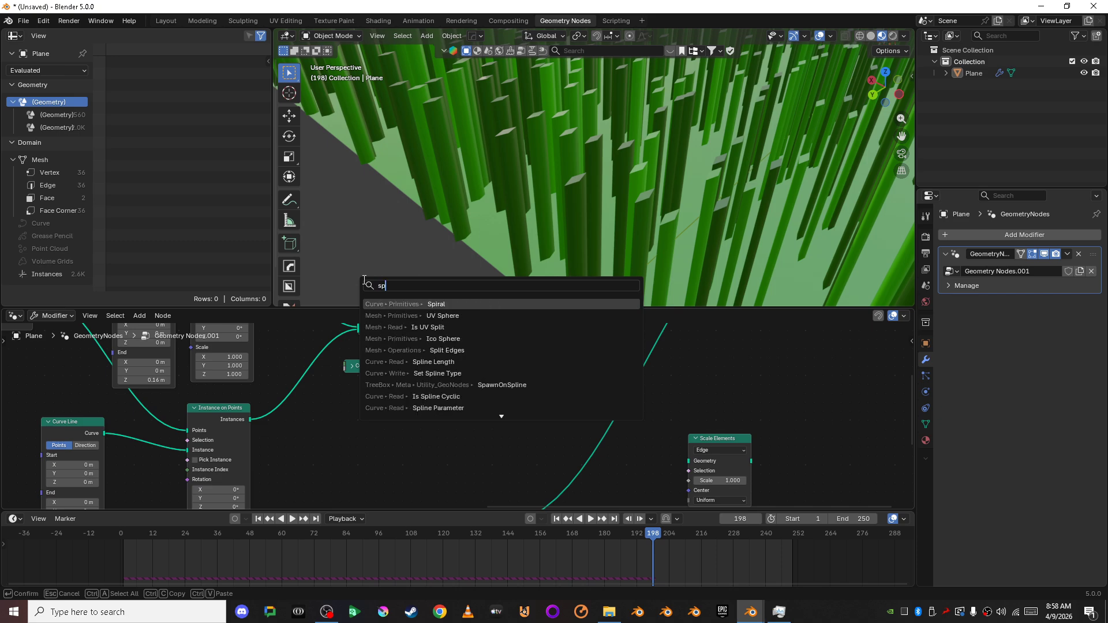
text(line per)
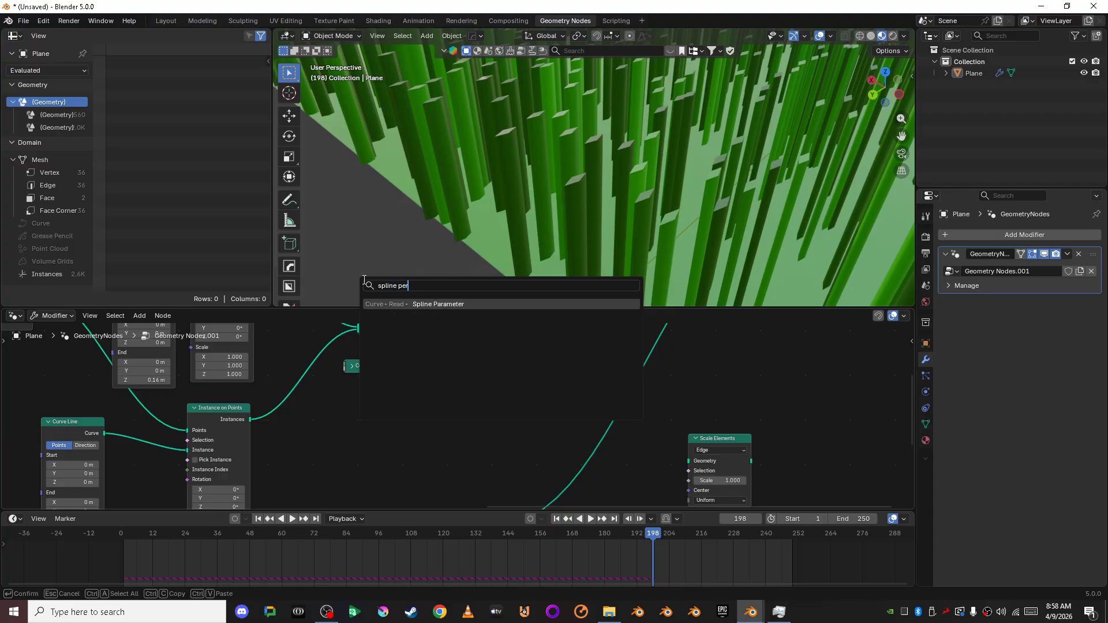
key(Return)
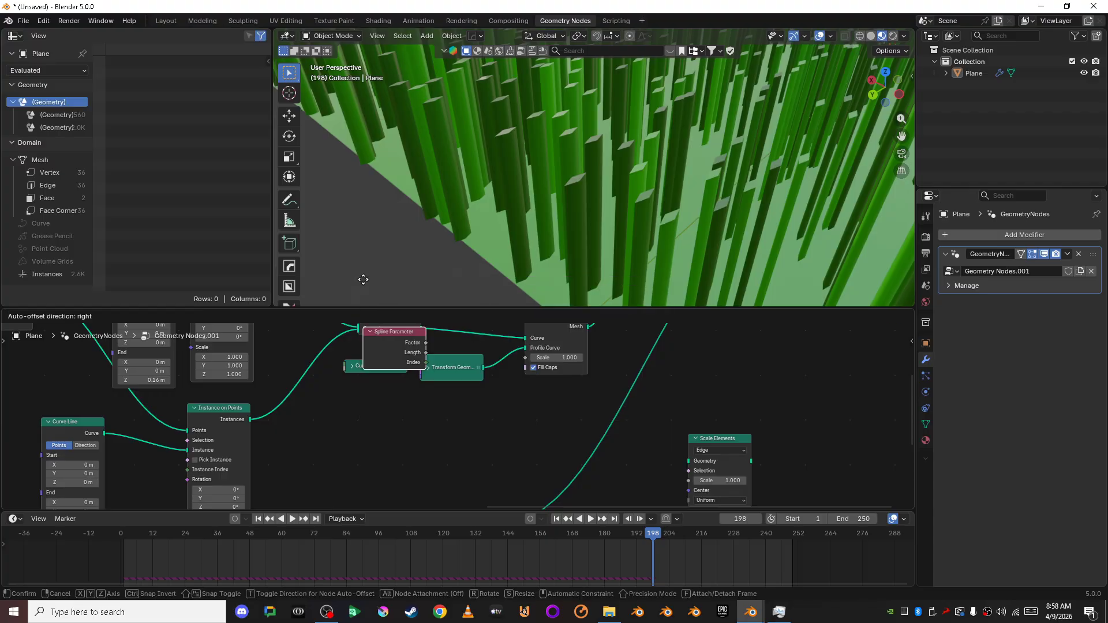
click(338, 367)
click(446, 413)
Move the blades' Join Geometry and Curve to Mesh nodes apart to make room between them.
scroll(454, 403, down, 3)
middle_drag(454, 403, 439, 483)
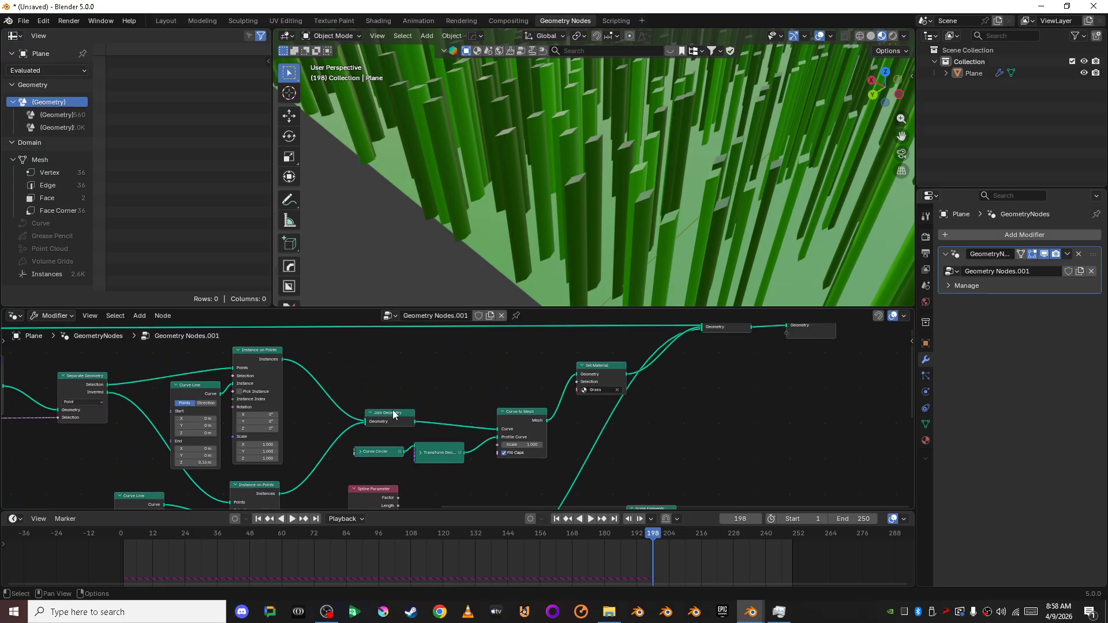
drag(394, 415, 348, 419)
drag(525, 415, 537, 405)
click(444, 381)
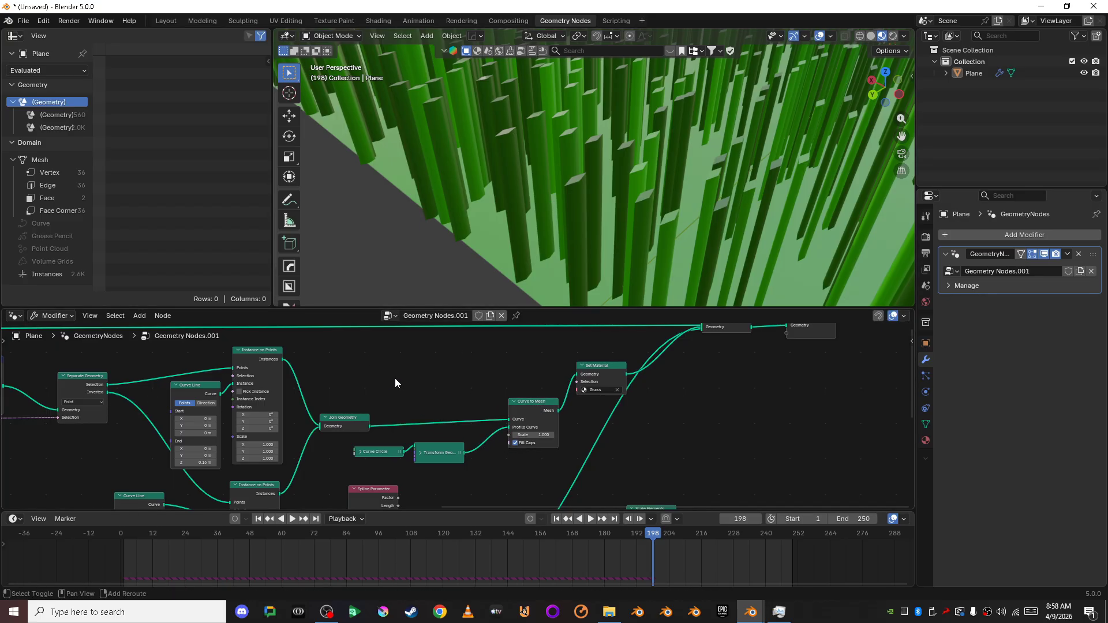
Insert a Resample Curve node between the blades' Join Geometry and Curve to Mesh.
key(shift+a)
click(383, 278)
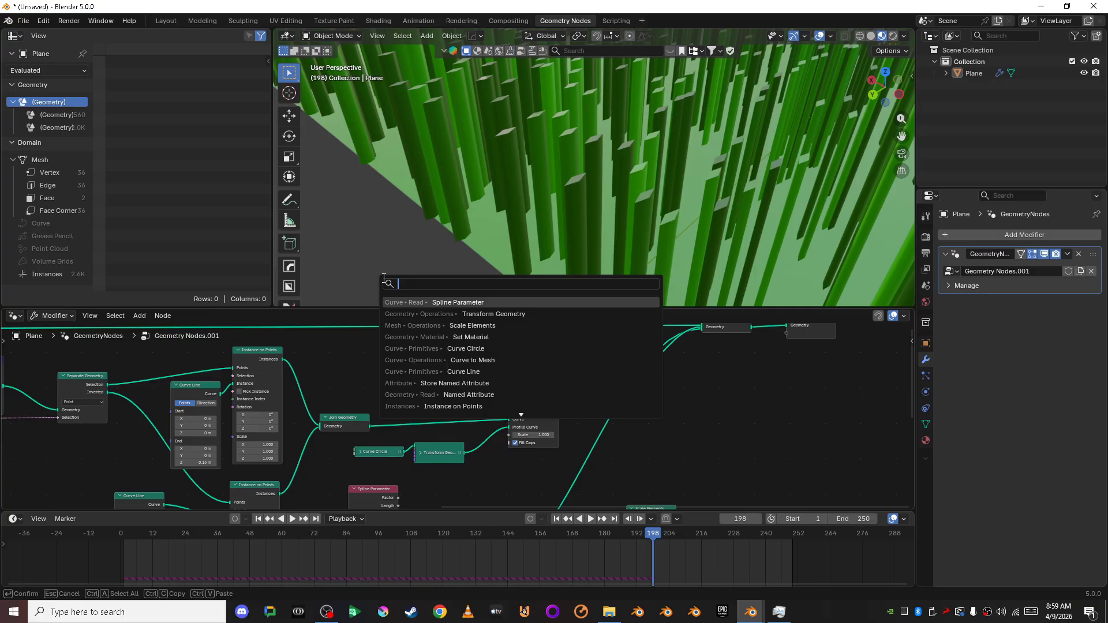
text(resampe c)
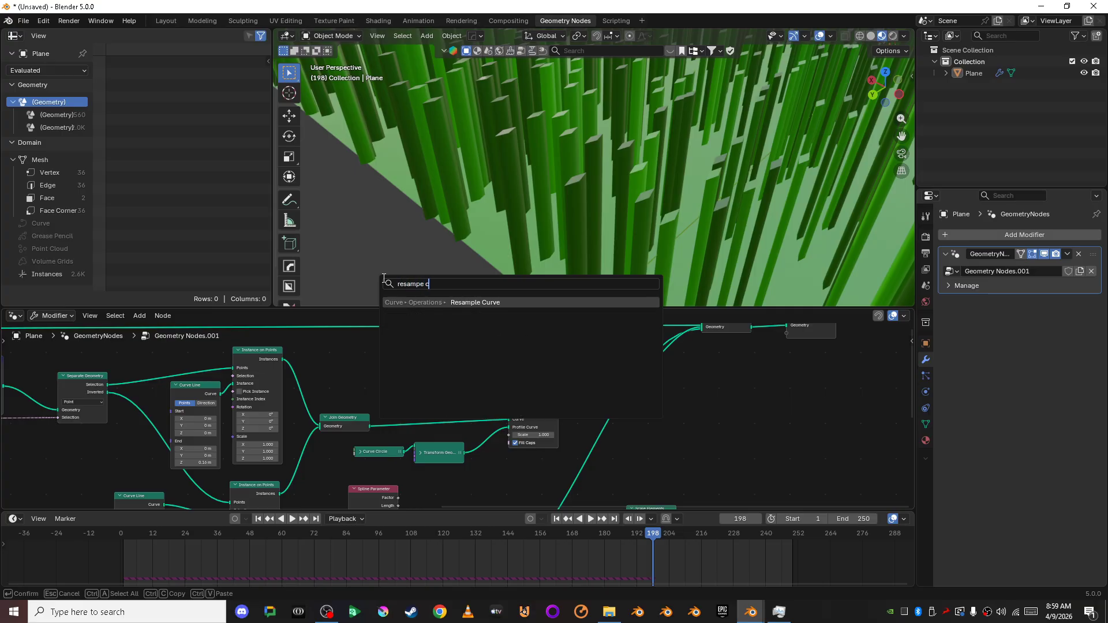
text(urve)
key(Return)
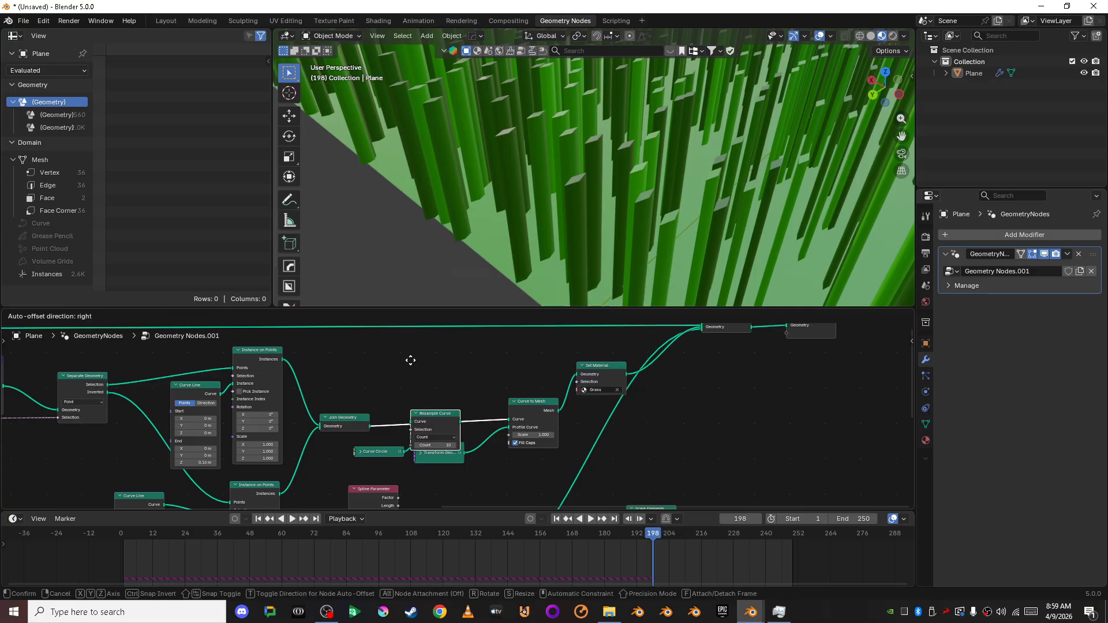
click(389, 353)
scroll(450, 376, up, 2)
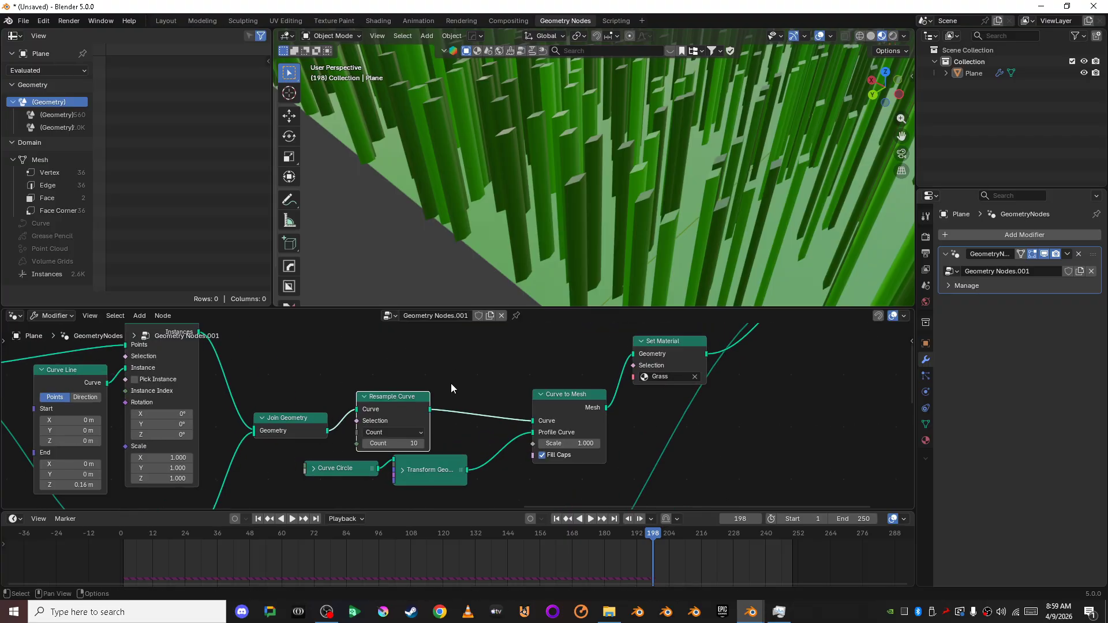
scroll(466, 425, down, 1)
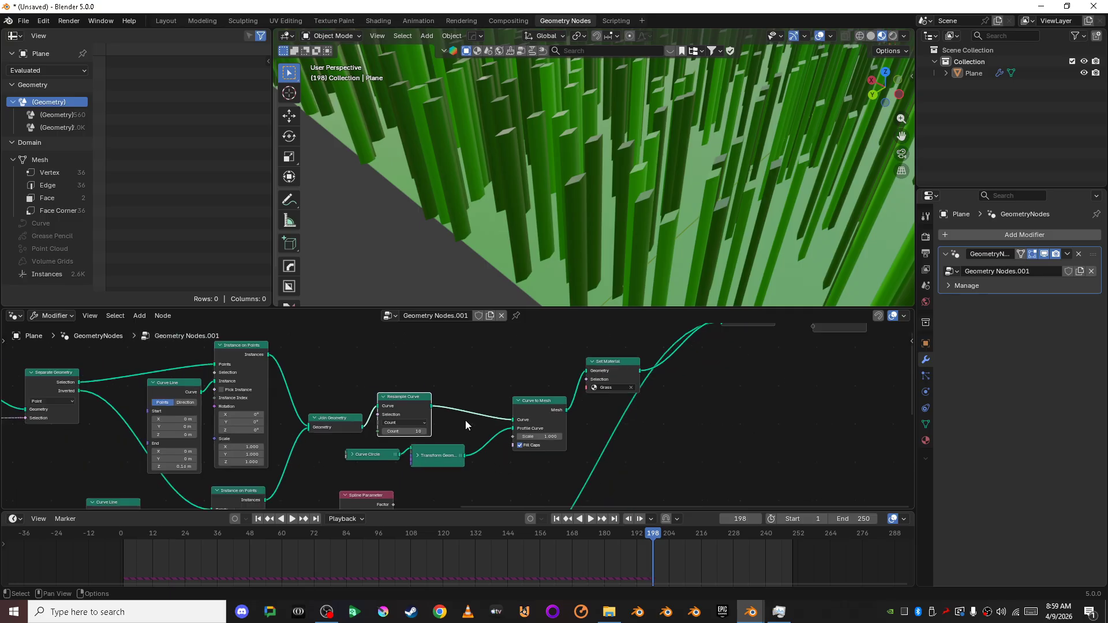
click(722, 455)
Feed the Spline Parameter's Factor into a new Float Curve and connect its Value to Curve to Mesh's Scale.
scroll(462, 439, up, 5)
middle_drag(463, 428, 489, 332)
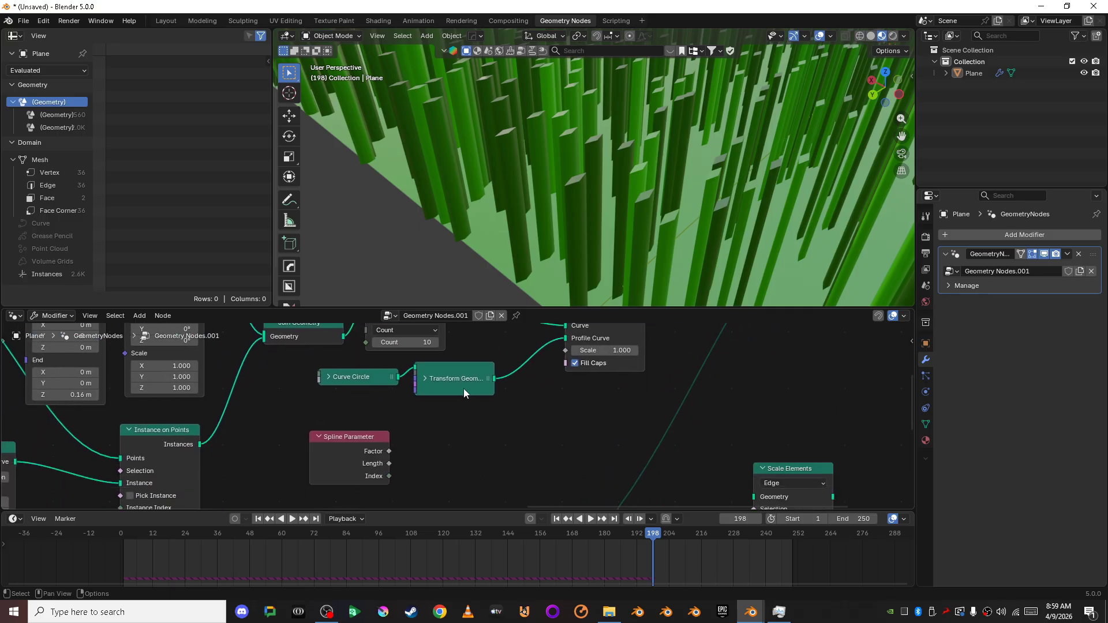
scroll(462, 418, down, 4)
scroll(439, 424, up, 2)
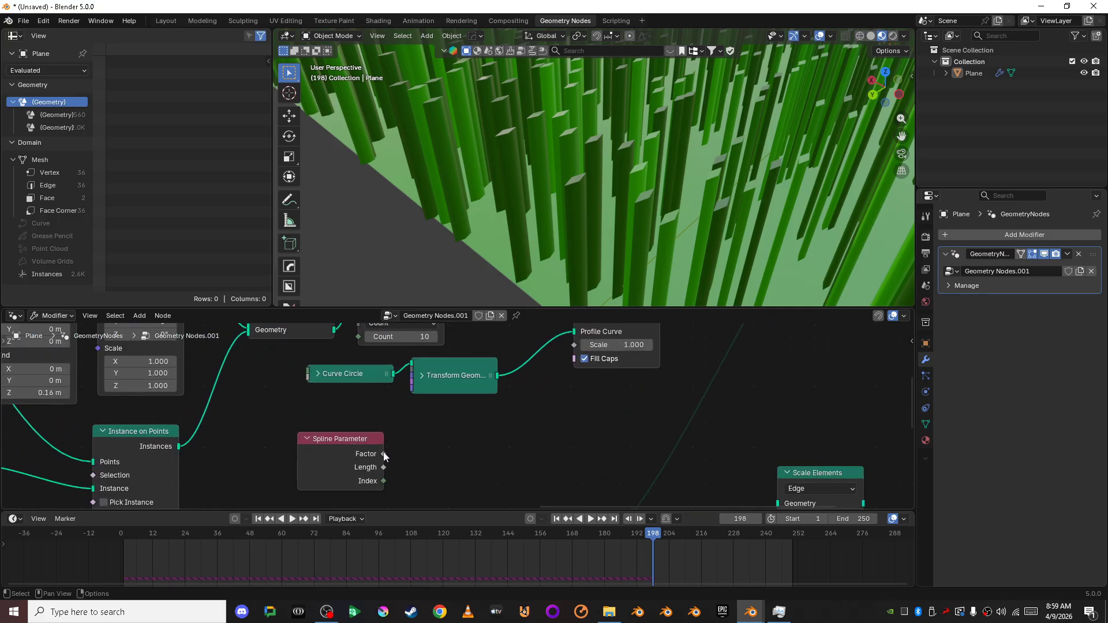
drag(384, 454, 429, 447)
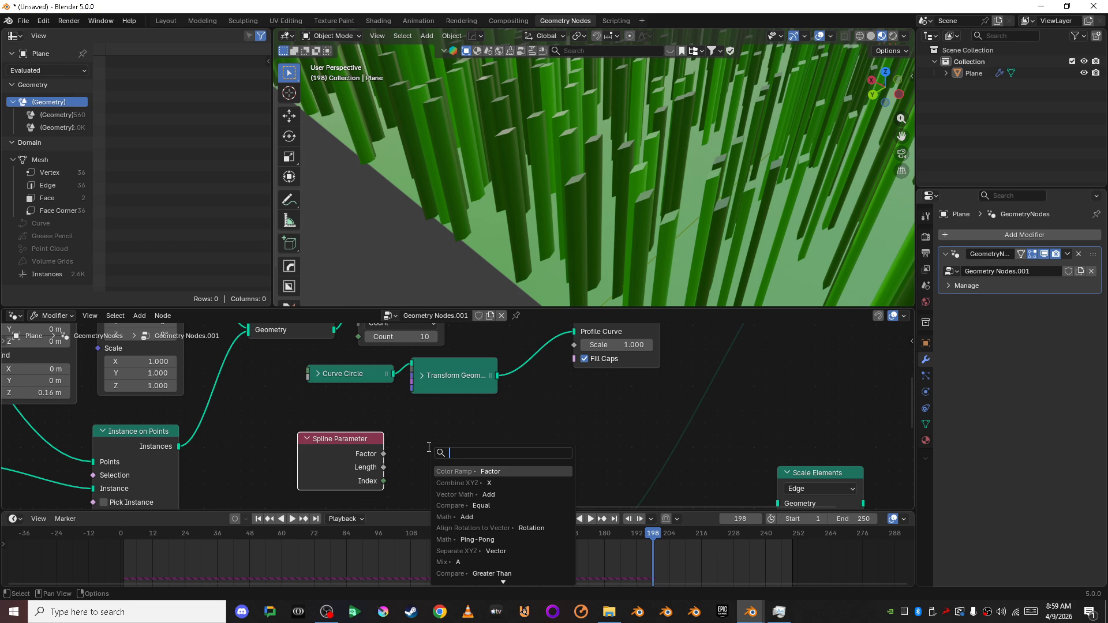
text(float )
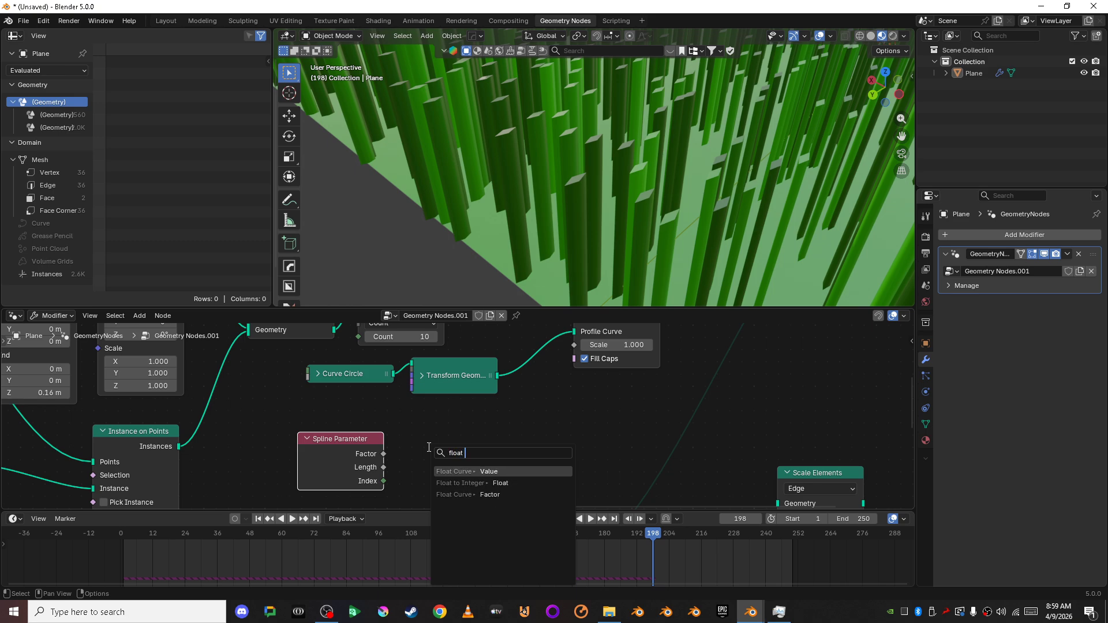
text(curve)
key(Return)
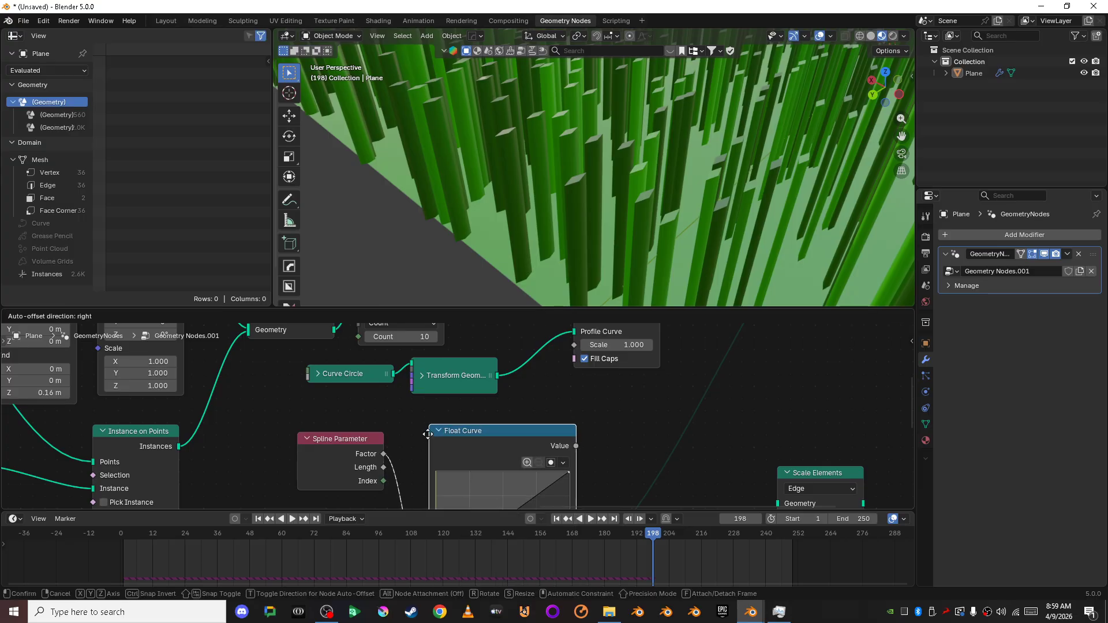
drag(547, 433, 572, 363)
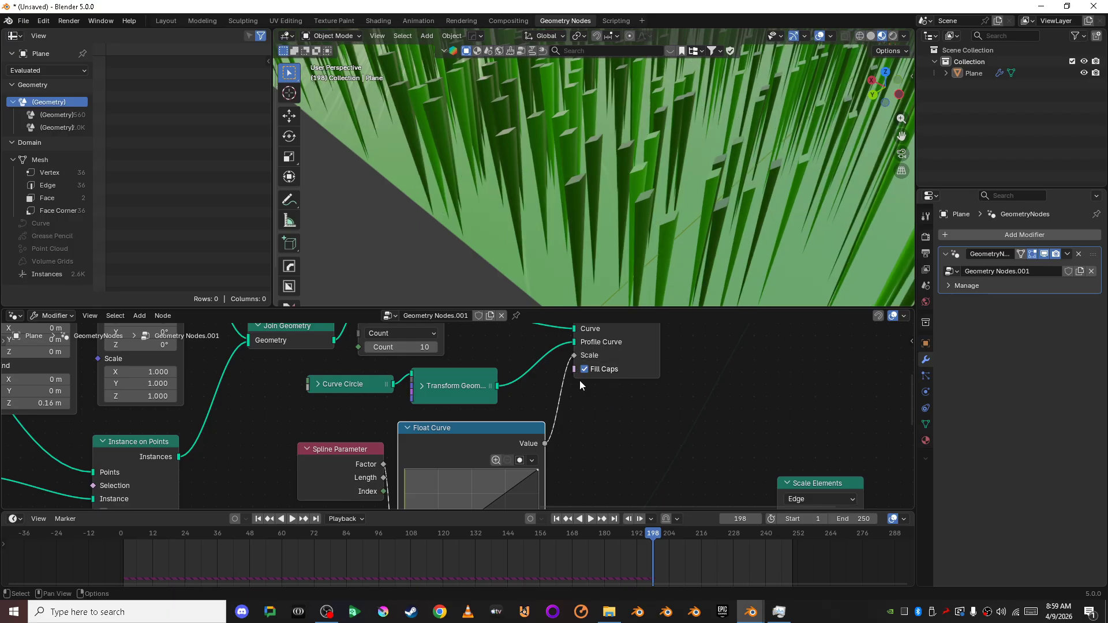
Taper the blades upward with the Float Curve, raising its start point to about 0.88 and lowering its end point to about 0.31.
scroll(580, 380, down, 1)
middle_drag(569, 440, 597, 373)
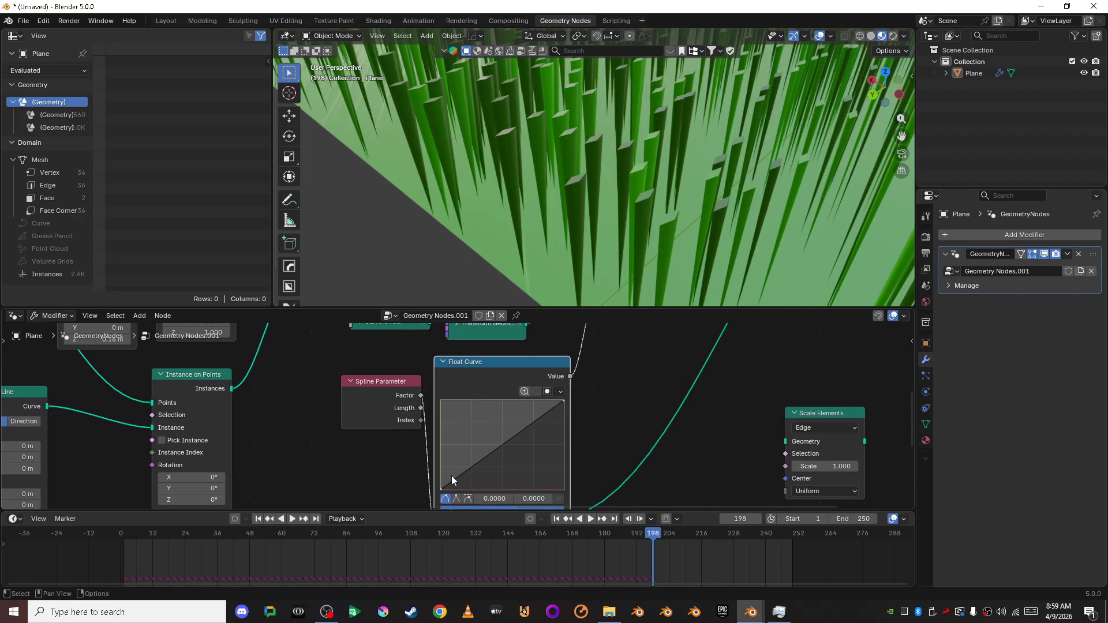
drag(439, 487, 445, 415)
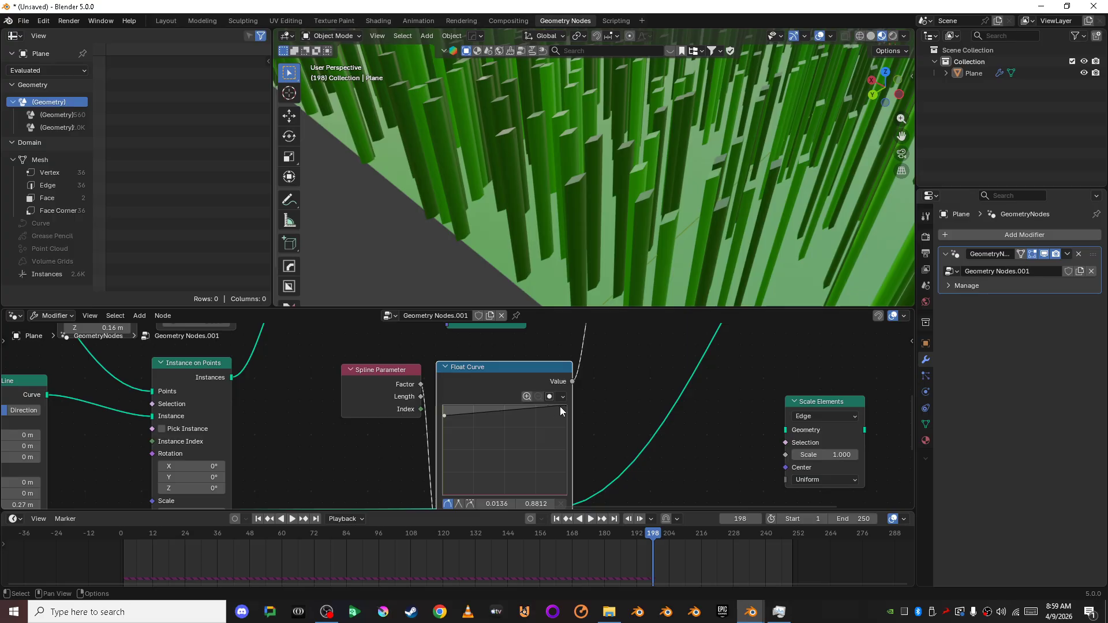
drag(565, 404, 565, 460)
scroll(568, 222, down, 4)
mouse_move(569, 222)
middle_down()
mouse_move(593, 202)
mouse_move(621, 213)
mouse_move(636, 172)
mouse_move(654, 237)
mouse_move(587, 242)
mouse_move(576, 222)
middle_up()
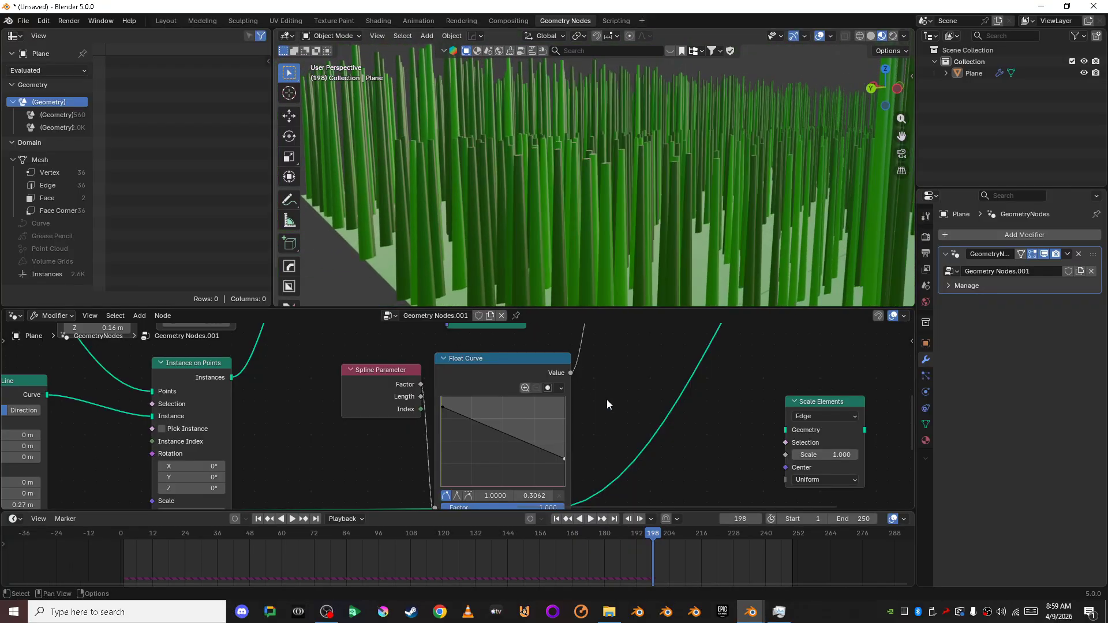
Enlarge the node editor and move the Set Material node farther from Curve to Mesh.
scroll(607, 399, down, 5)
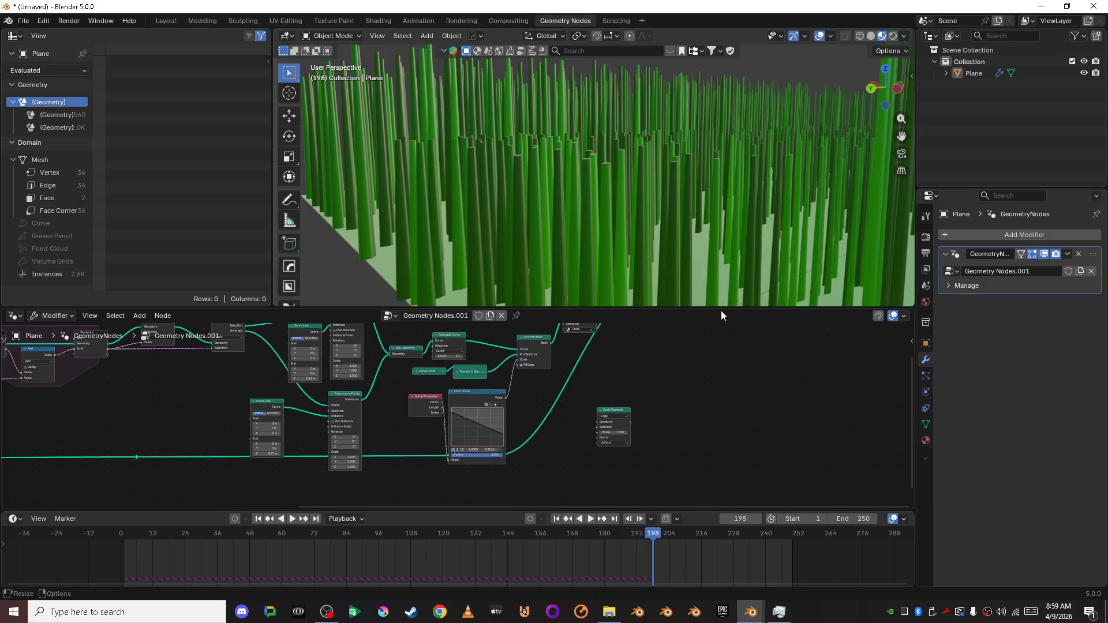
drag(722, 314, 722, 258)
scroll(689, 347, up, 3)
middle_drag(689, 348, 720, 399)
scroll(703, 393, down, 4)
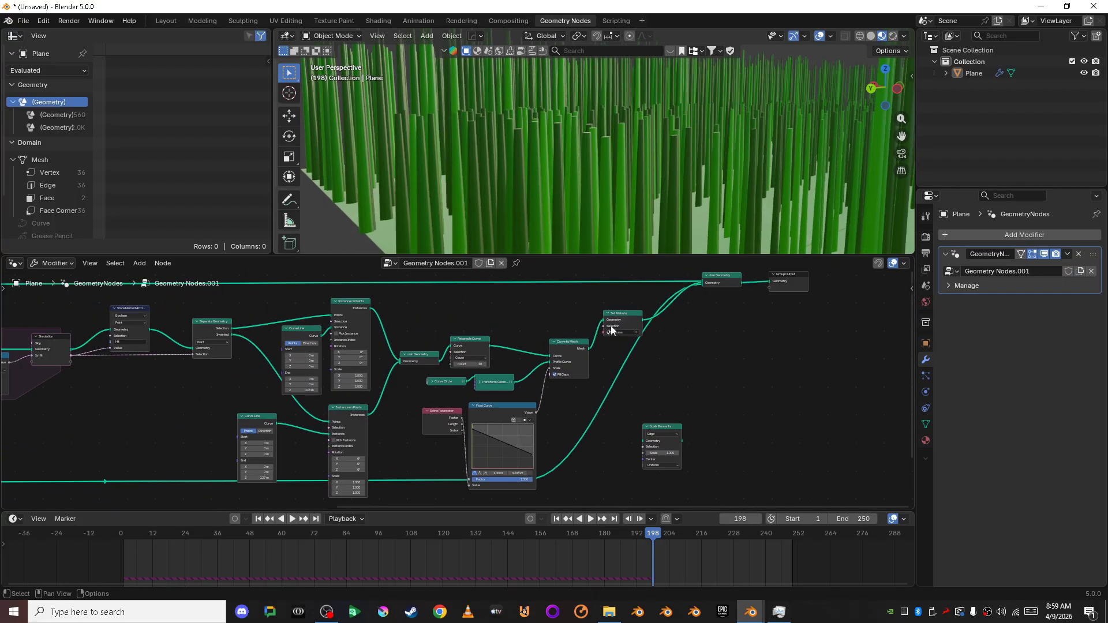
drag(621, 321, 718, 343)
scroll(529, 366, up, 2)
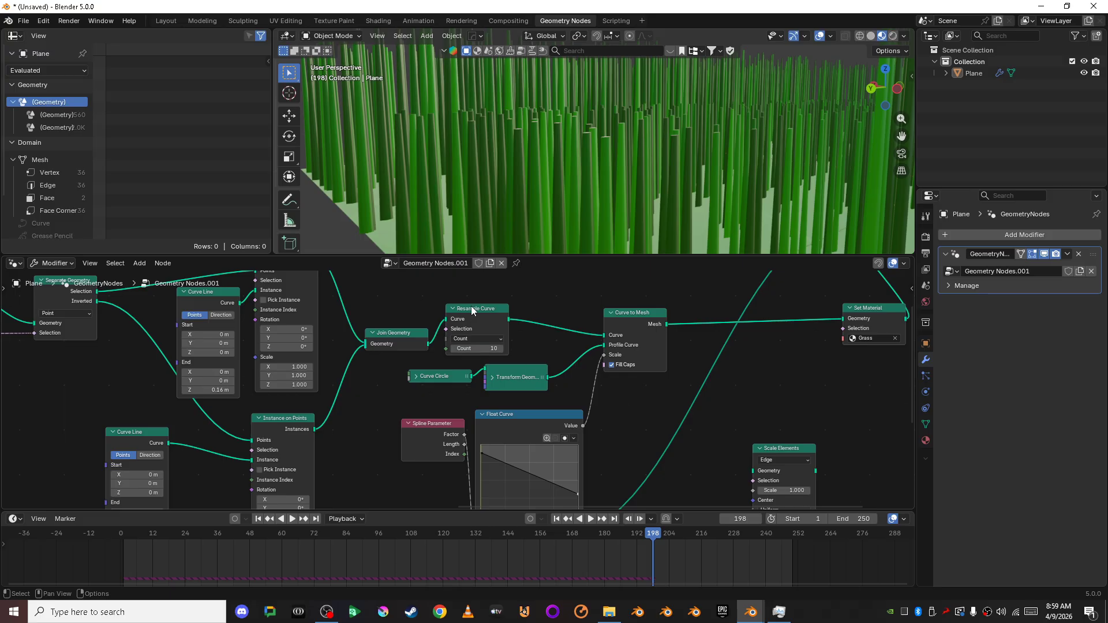
Align Resample Curve above Transform Geometry, enlarge the node editor further and shift the blades' Join Geometry node away from them.
drag(471, 310, 510, 312)
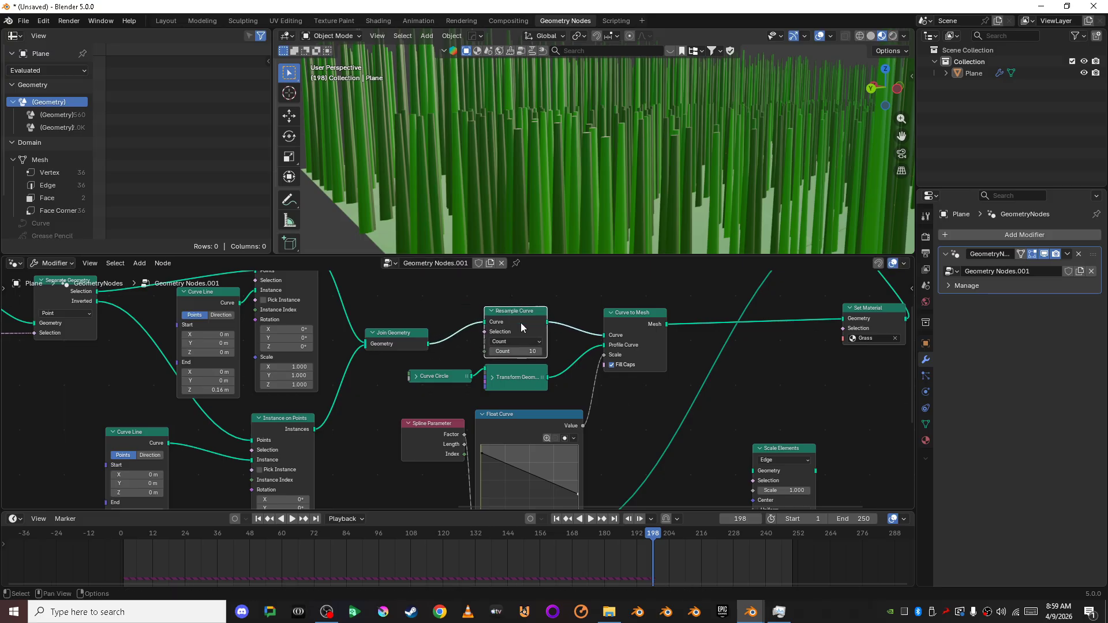
click(563, 295)
drag(519, 256, 520, 205)
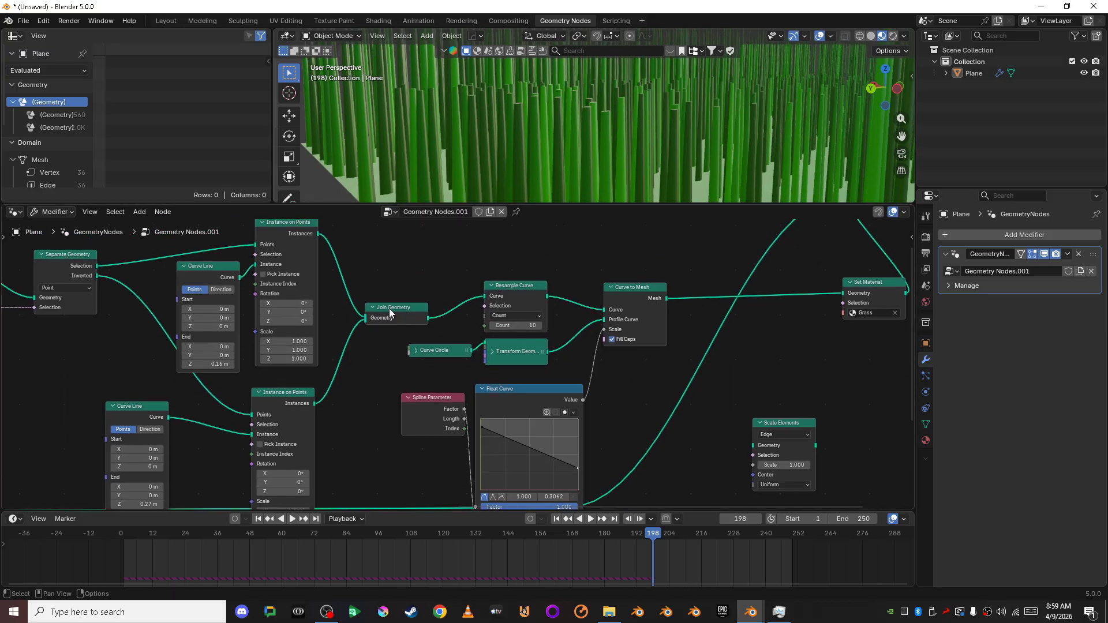
drag(389, 308, 379, 310)
click(436, 270)
Group the blade-mesh nodes from Resample Curve and Spline Parameter through Curve to Mesh, then return to the main node tree.
scroll(437, 270, down, 5)
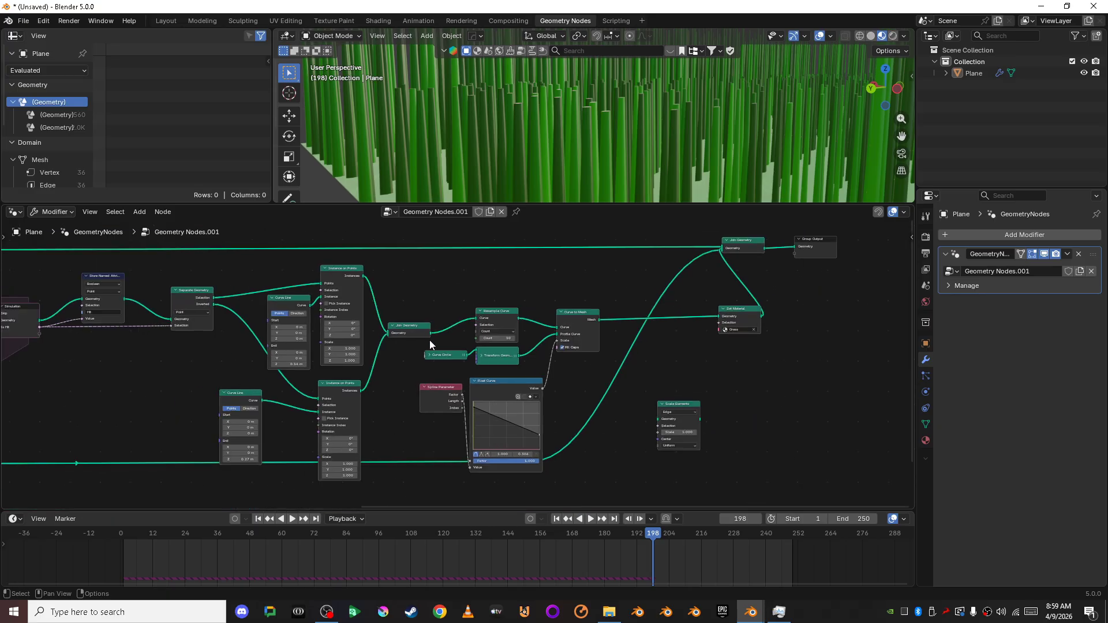
drag(435, 289, 572, 406)
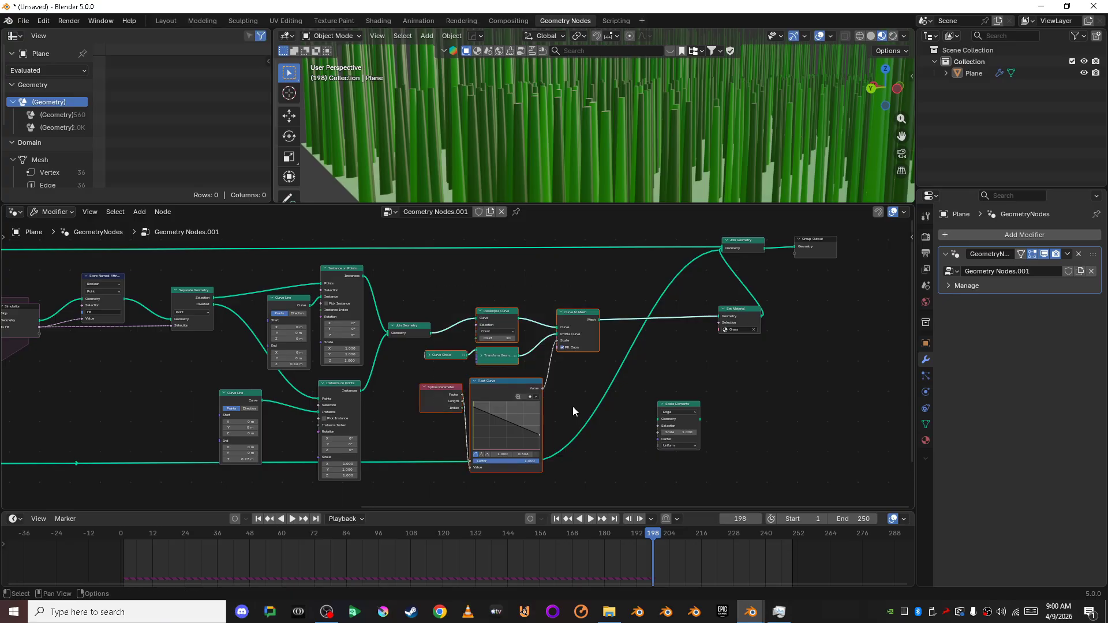
key(ctrl+g)
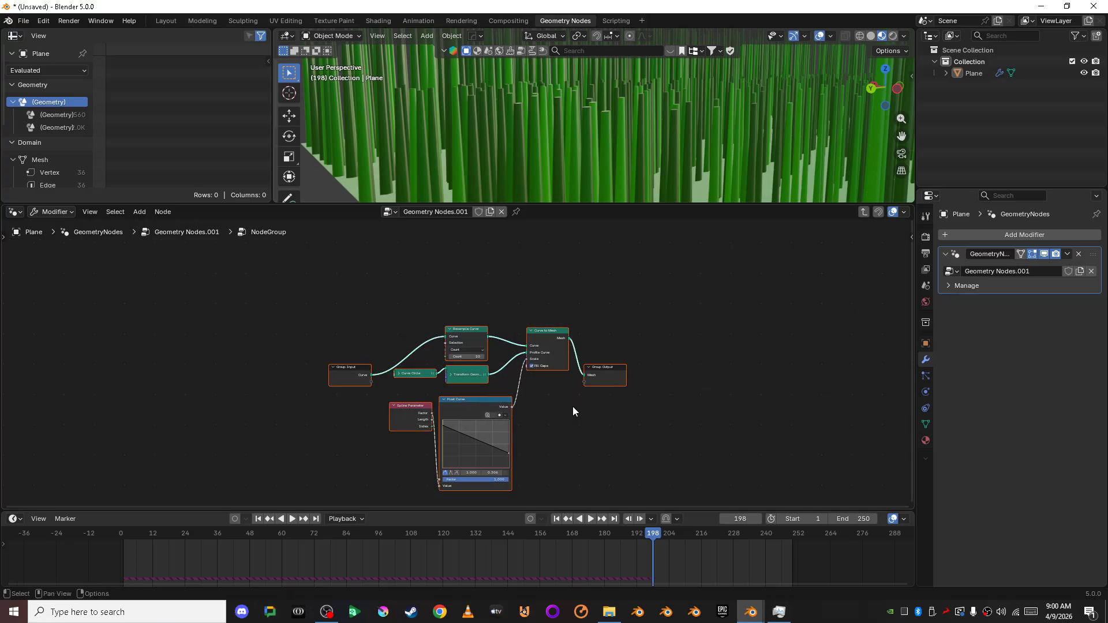
click(573, 411)
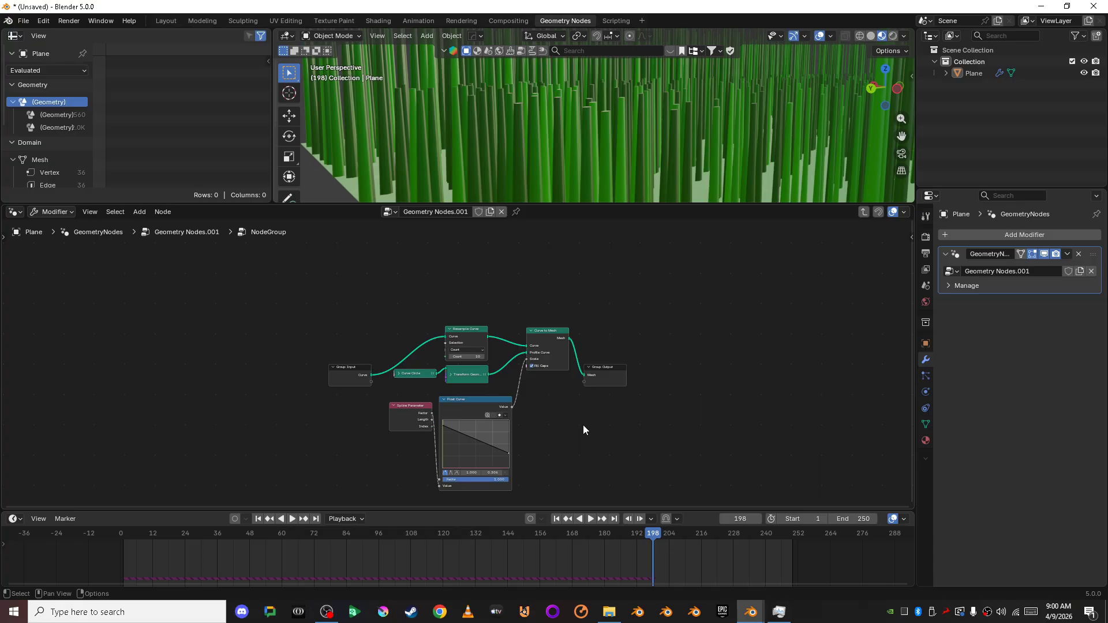
scroll(642, 434, up, 2)
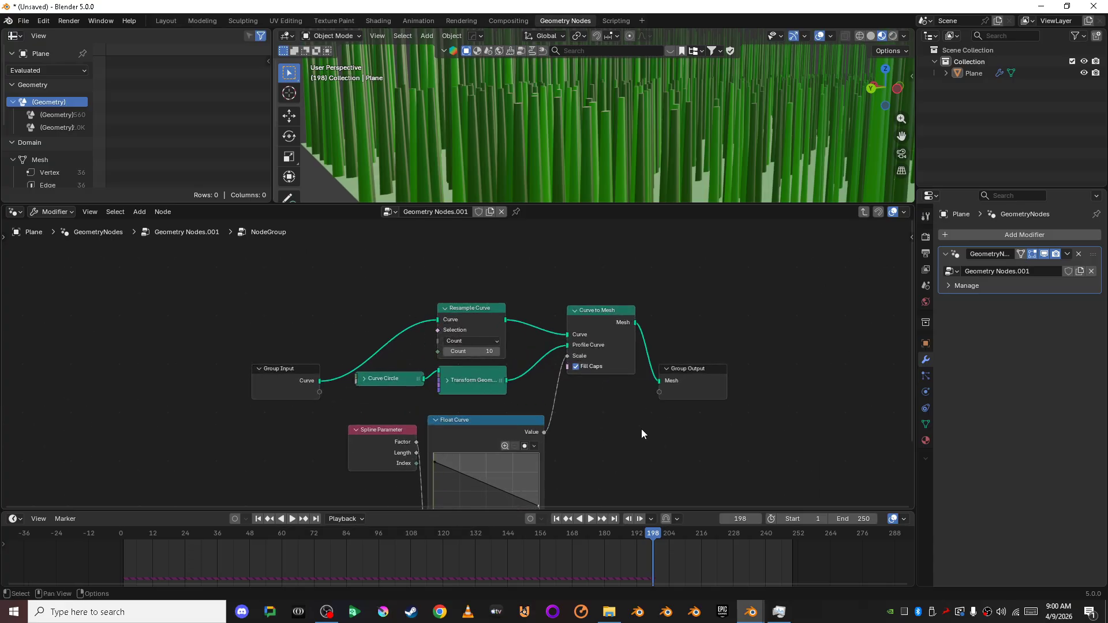
scroll(642, 433, down, 2)
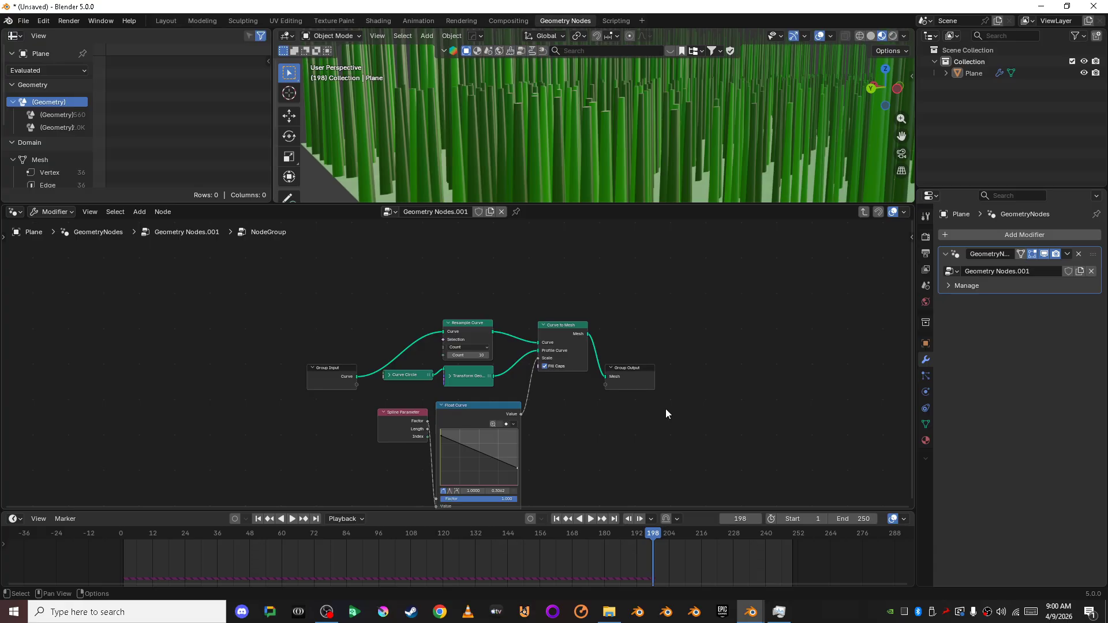
key(Tab)
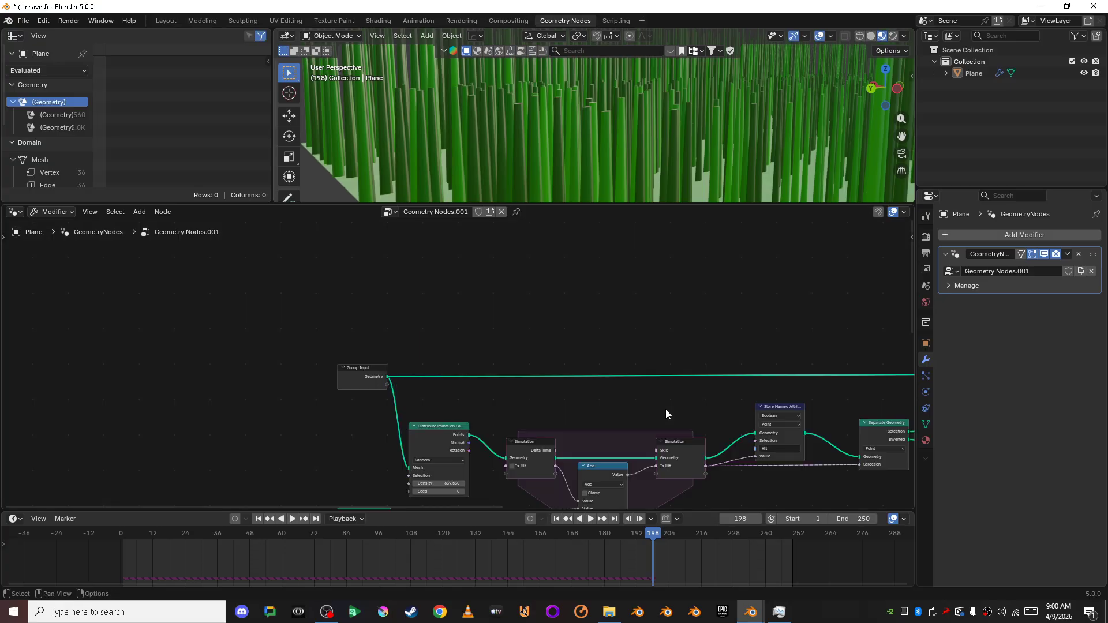
Deselect the nodes, enlarge the 3D viewport and view the cut grass from the back in orthographic projection.
middle_drag(697, 426, 181, 324)
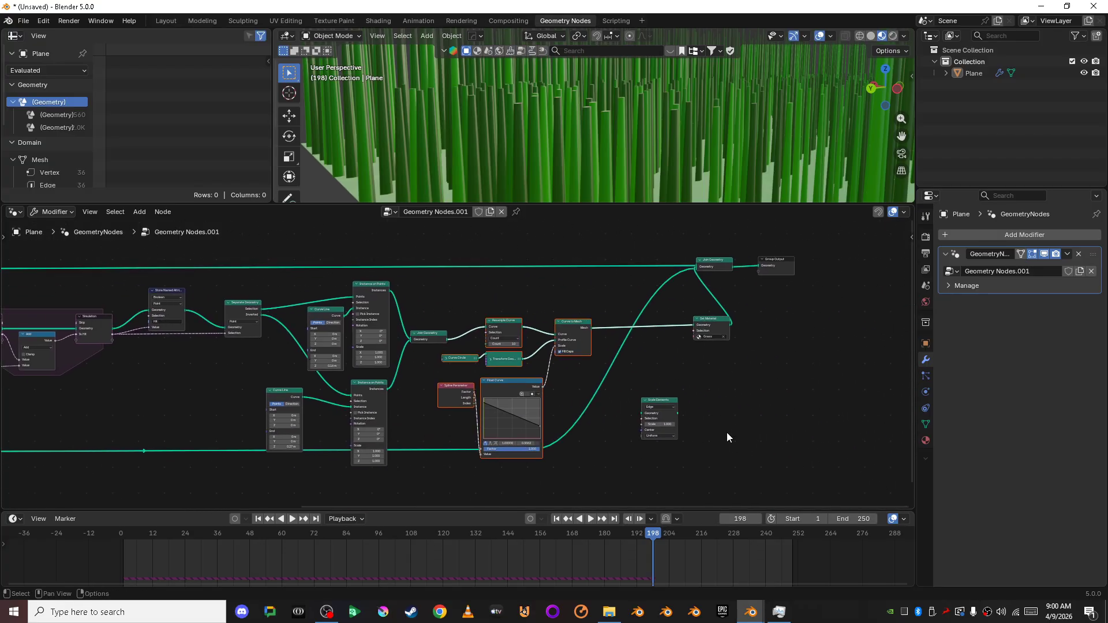
click(733, 428)
drag(760, 204, 761, 236)
middle_drag(635, 191, 571, 169)
scroll(652, 421, up, 2)
scroll(640, 410, up, 1)
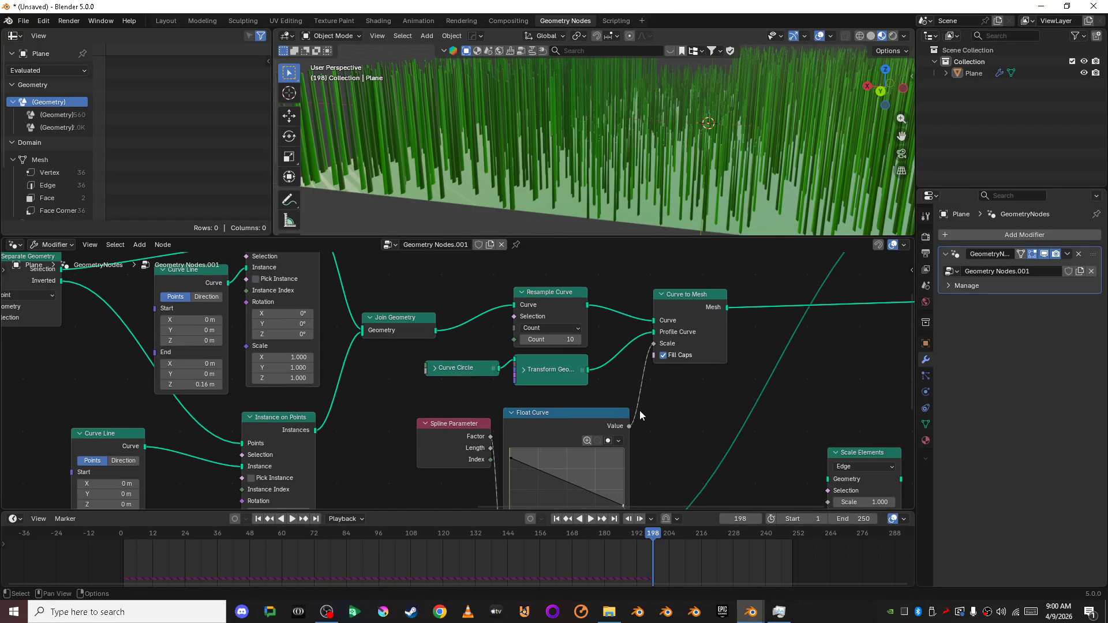
click(871, 98)
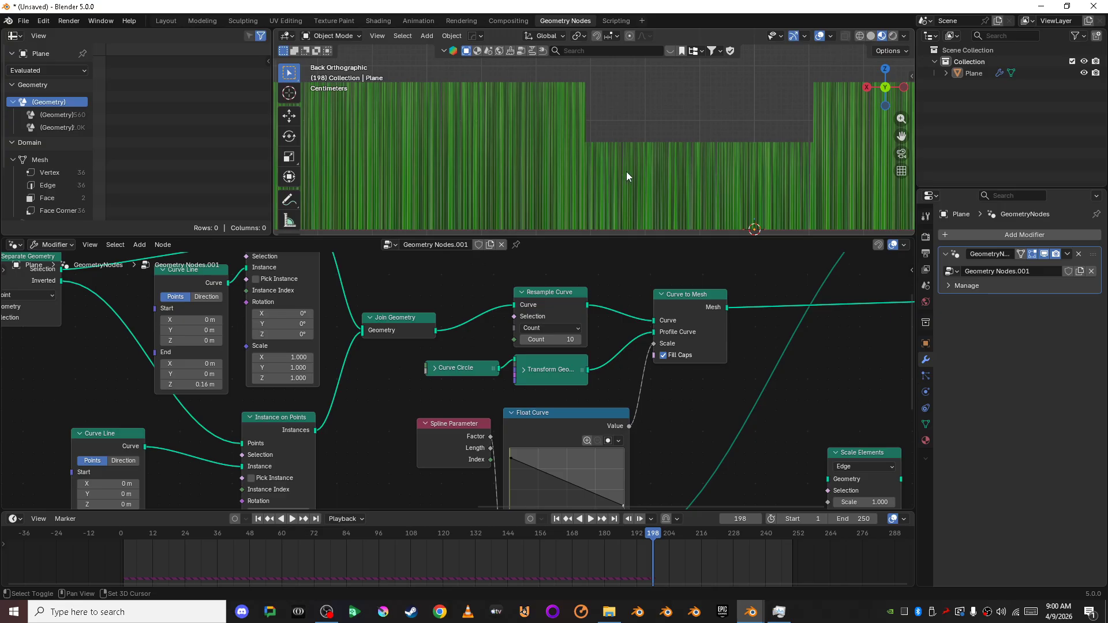
shift+middle_drag(625, 171, 767, 184)
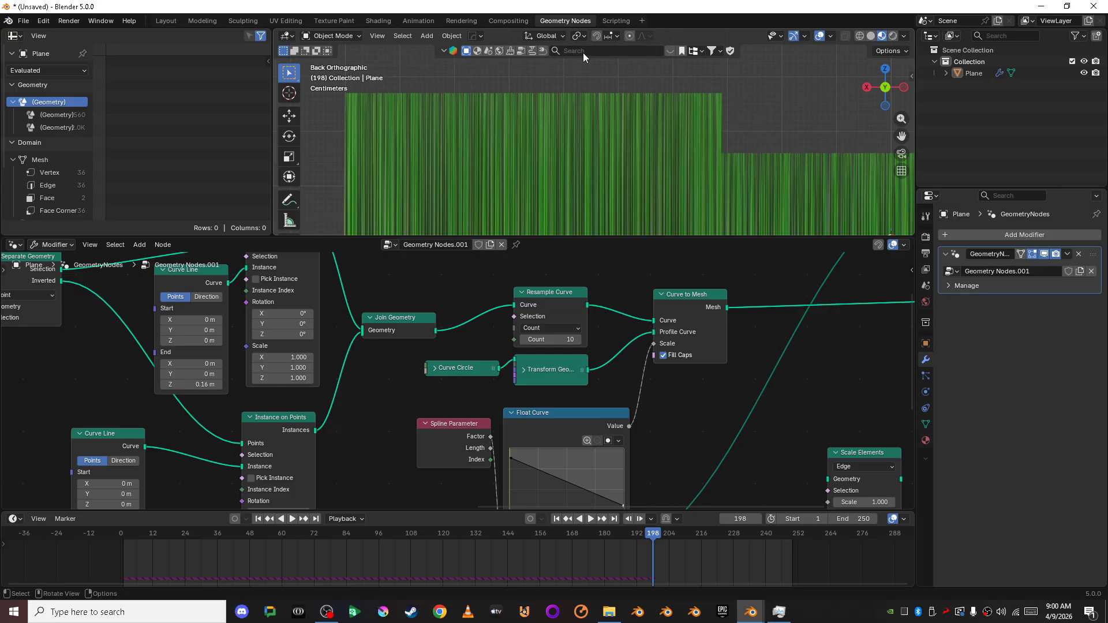
Collapse both Curve Line nodes and place each one close to the Instance on Points node it feeds.
scroll(397, 462, down, 8)
shift+middle_drag(387, 453, 596, 401)
scroll(584, 426, up, 4)
shift+middle_drag(528, 399, 530, 499)
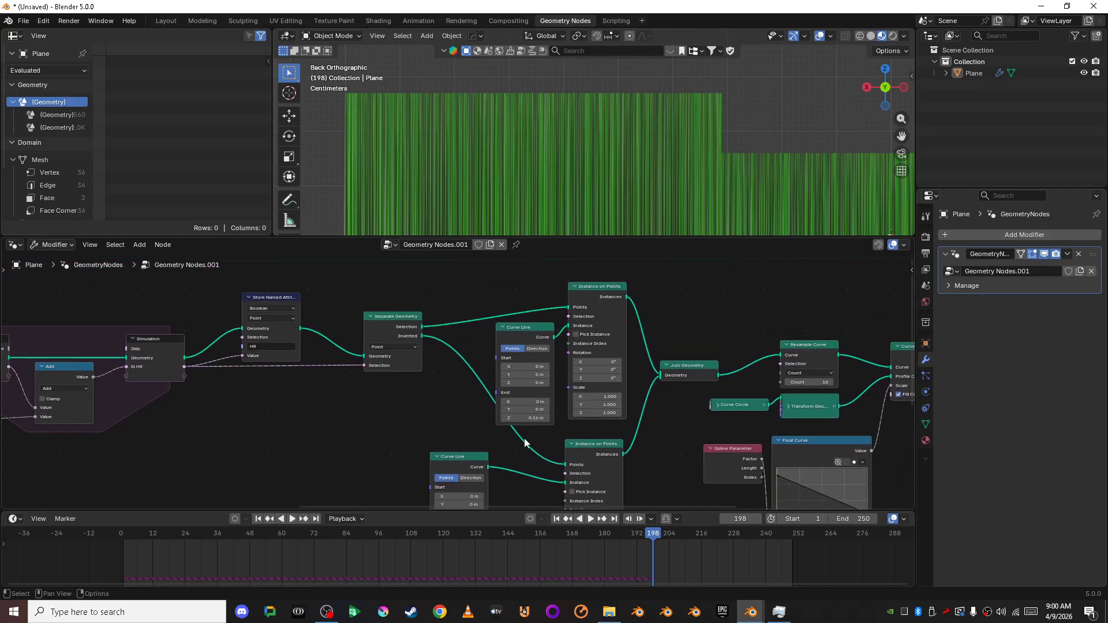
click(502, 328)
click(437, 457)
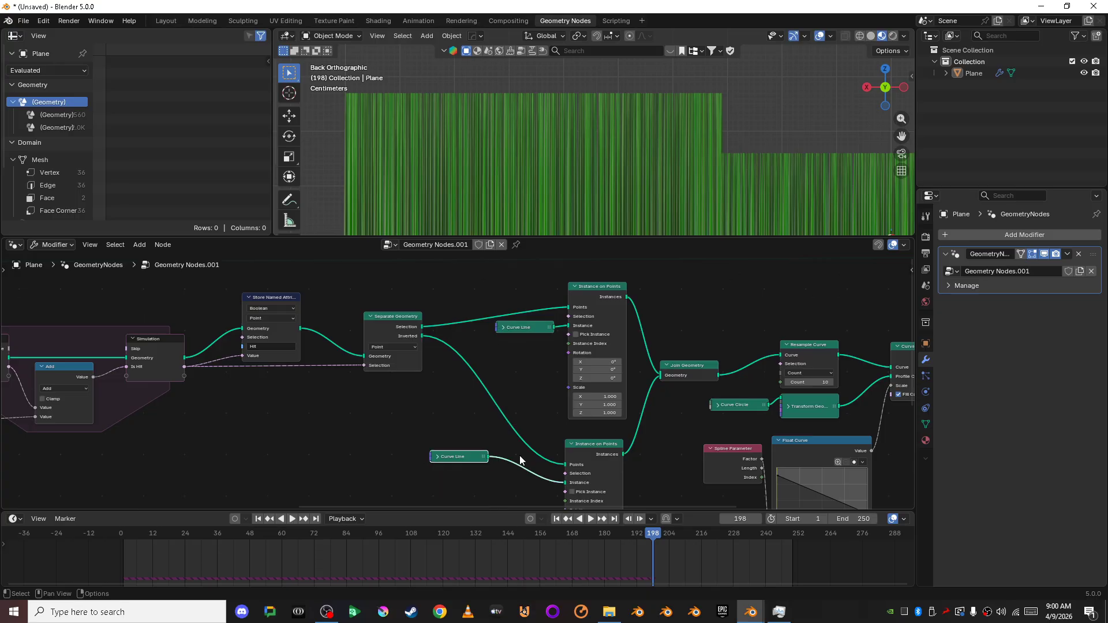
middle_drag(437, 458, 390, 383)
drag(389, 384, 446, 408)
middle_drag(469, 267, 497, 384)
drag(493, 376, 467, 374)
click(383, 418)
scroll(382, 418, down, 2)
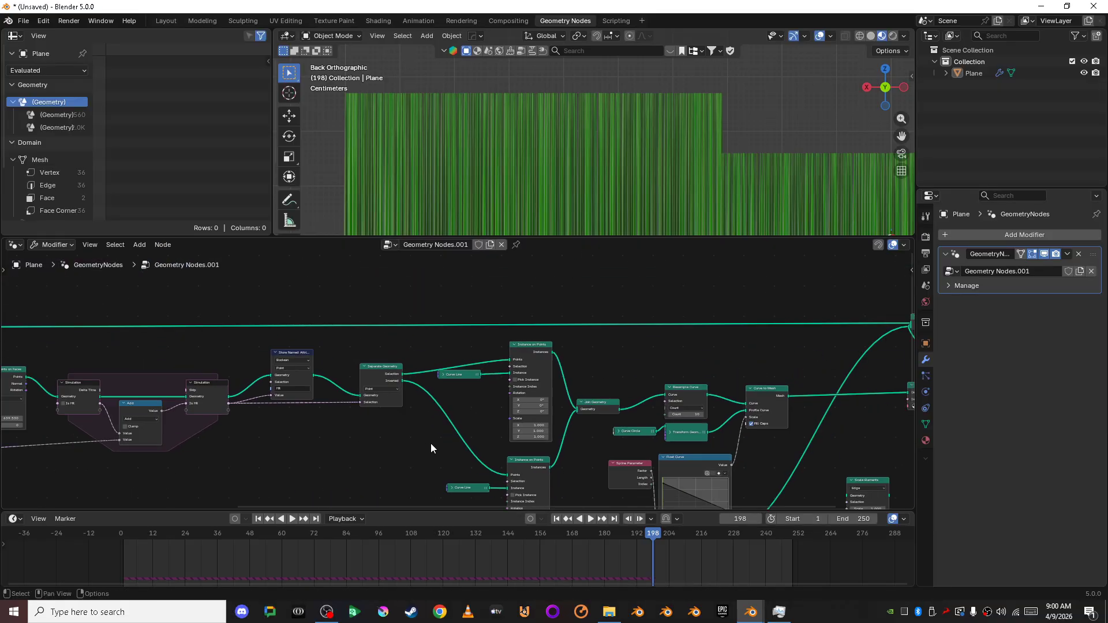
Try out the Z scale on the cut grass's Instance on Points node, then set it back to 1.
scroll(428, 442, up, 1)
middle_drag(427, 442, 446, 392)
scroll(441, 397, up, 2)
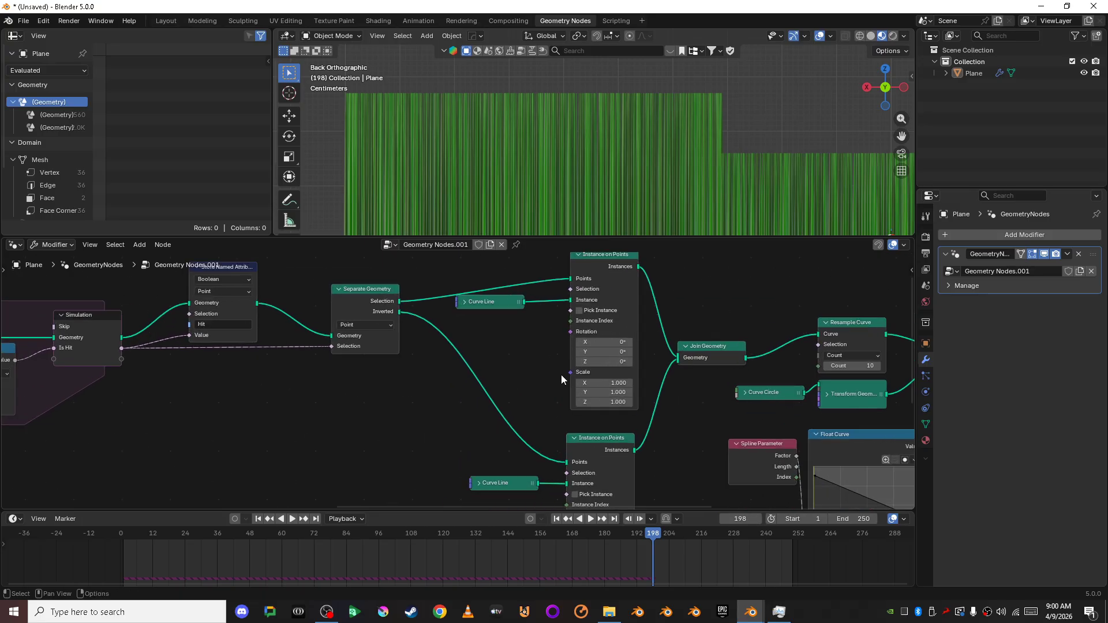
drag(606, 401, 621, 402)
click(607, 406)
text(1)
key(Return)
Add a Random Value node in the free space below the Separate Geometry node.
scroll(451, 424, up, 1)
middle_drag(383, 436, 466, 414)
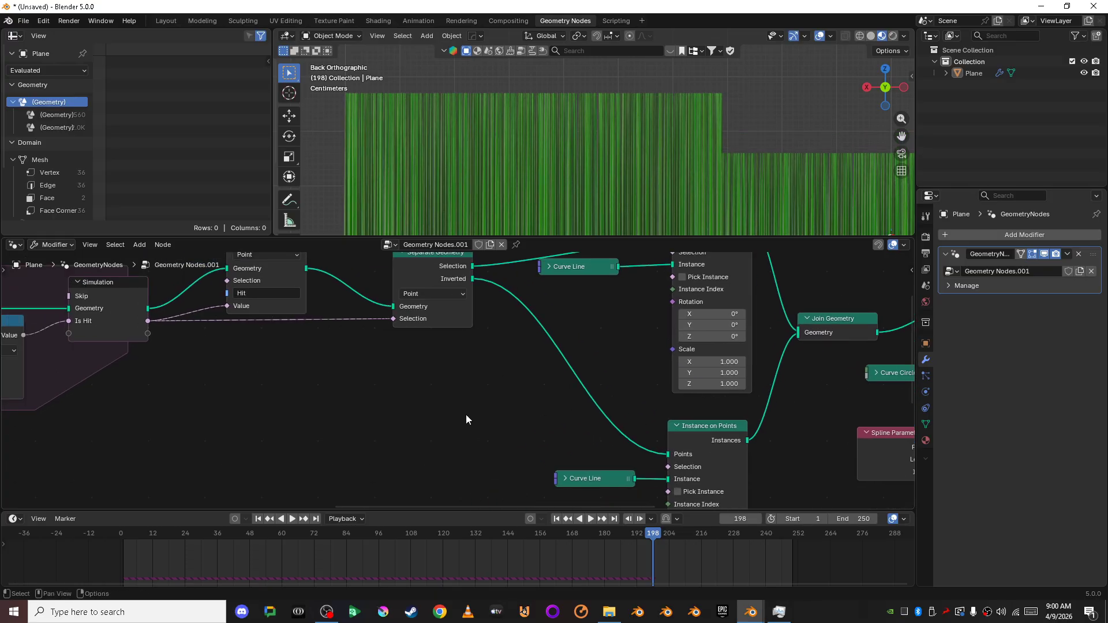
key(shift+a)
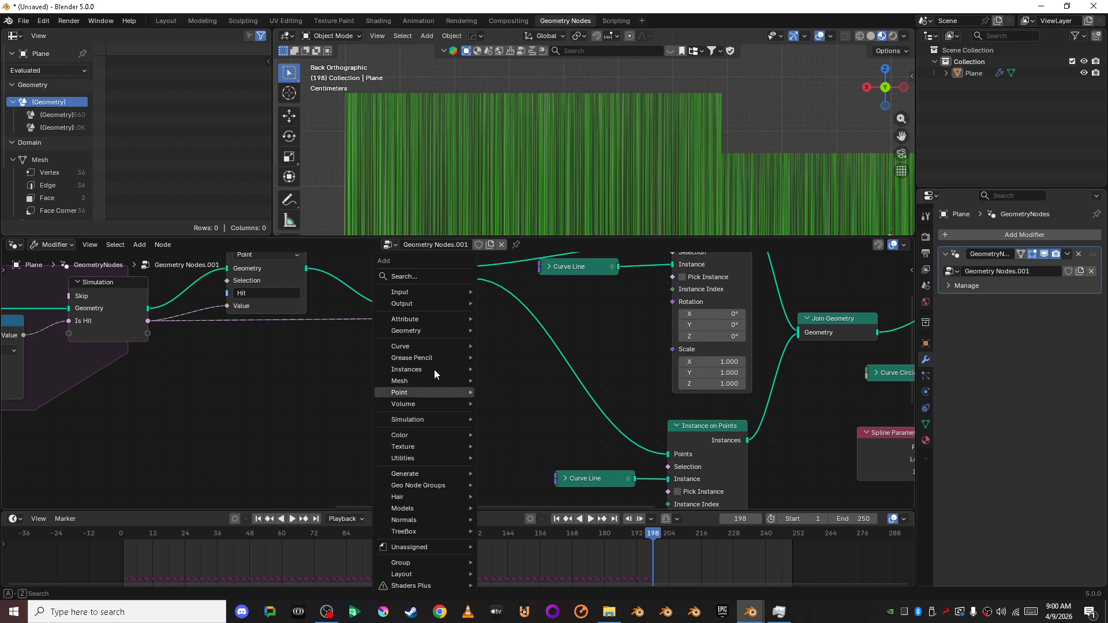
click(406, 275)
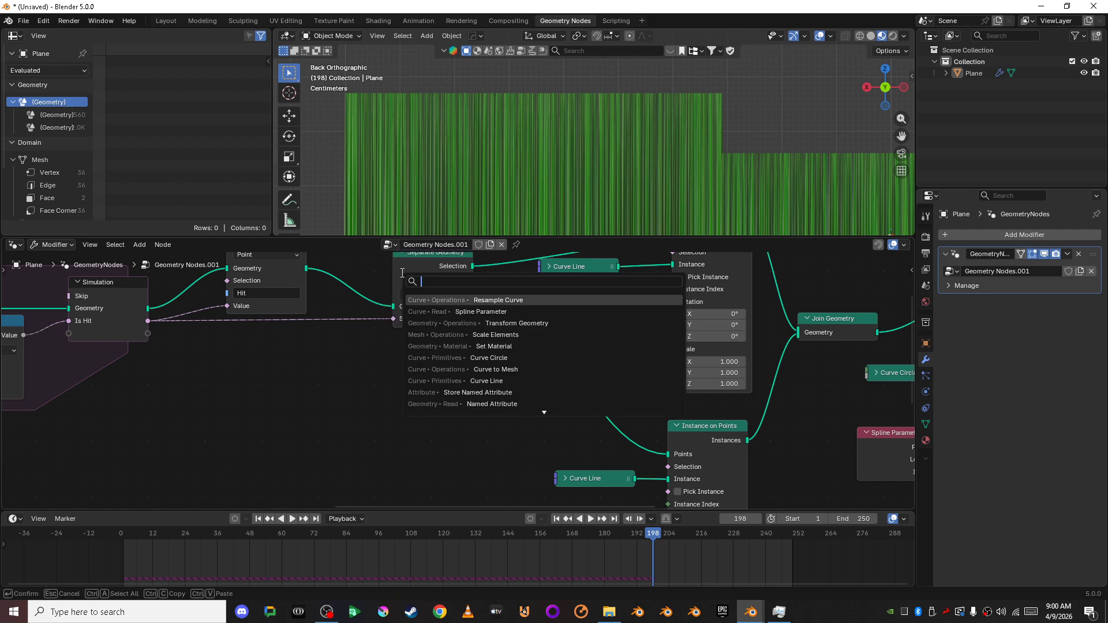
text(rand)
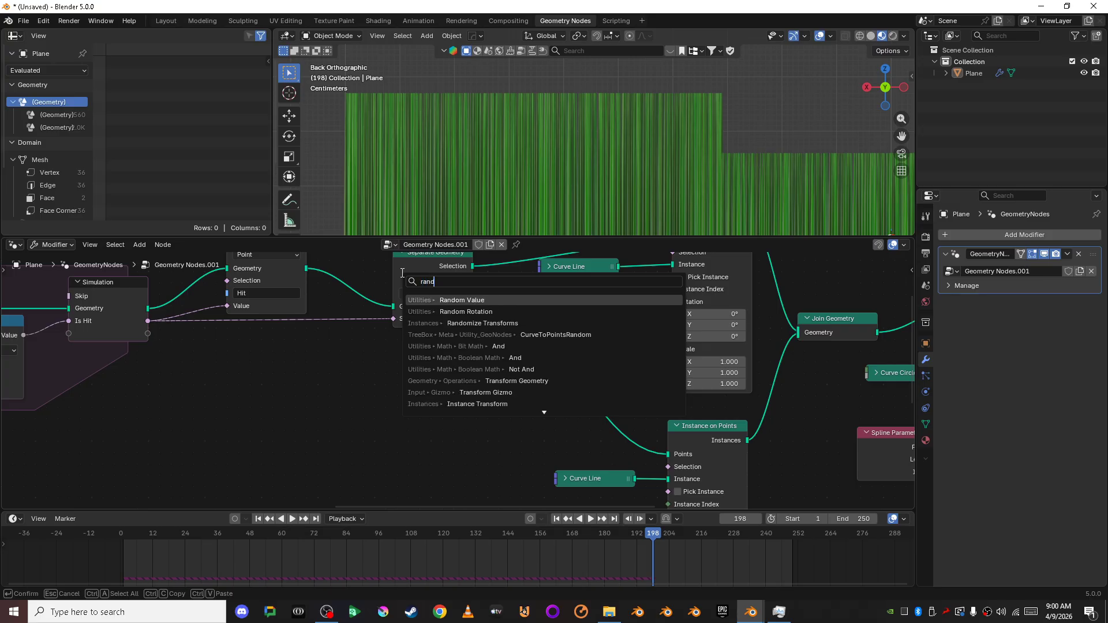
click(458, 298)
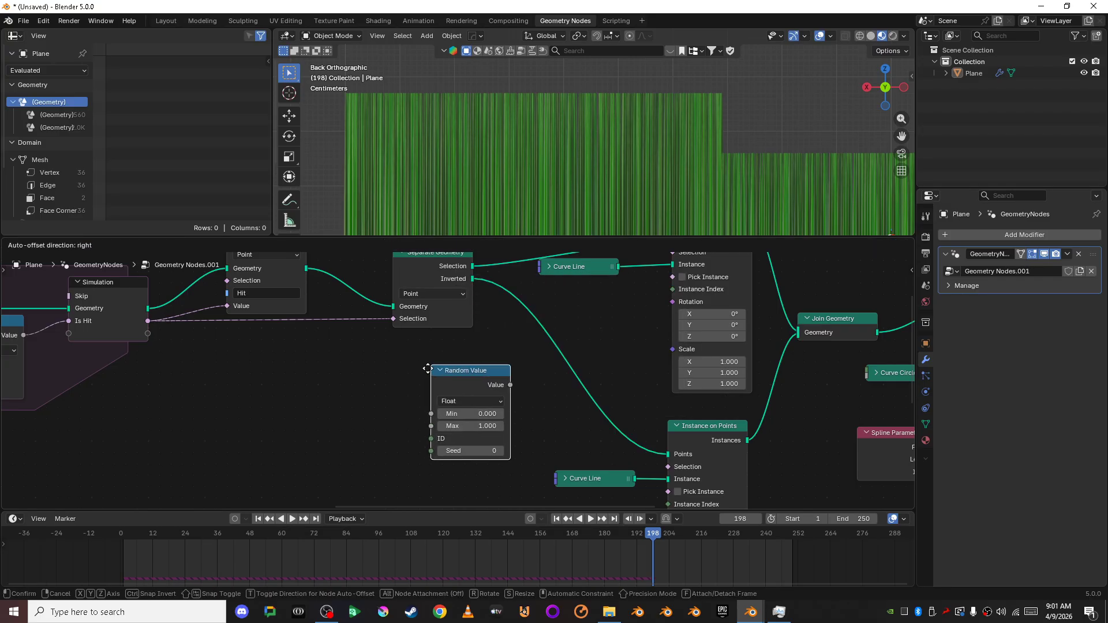
click(365, 361)
click(489, 385)
scroll(476, 408, up, 2)
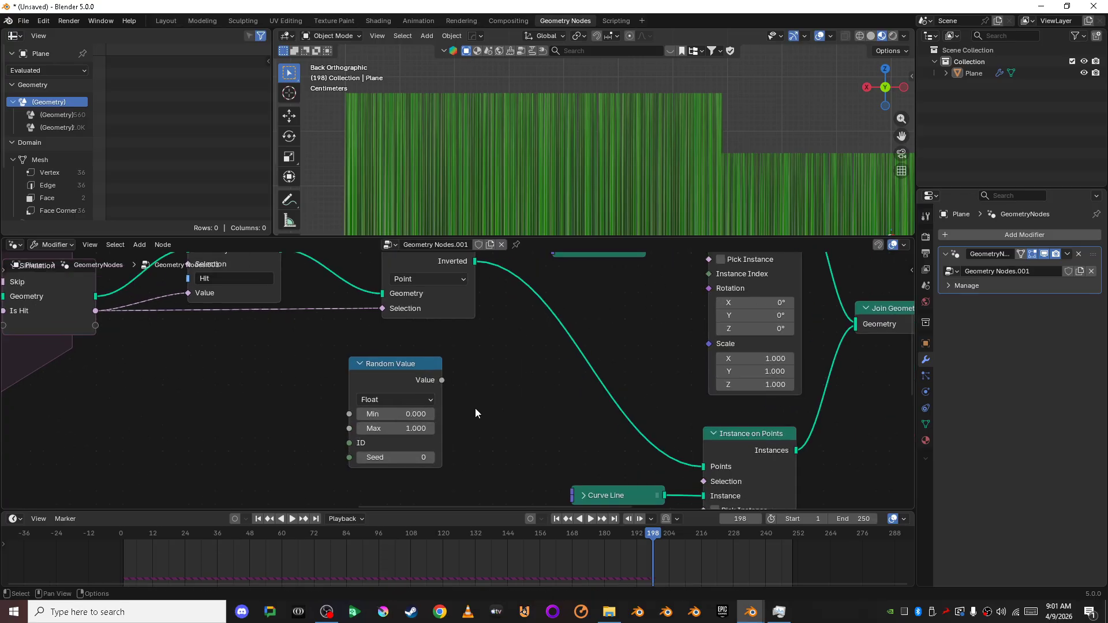
shift+middle_drag(499, 409, 524, 393)
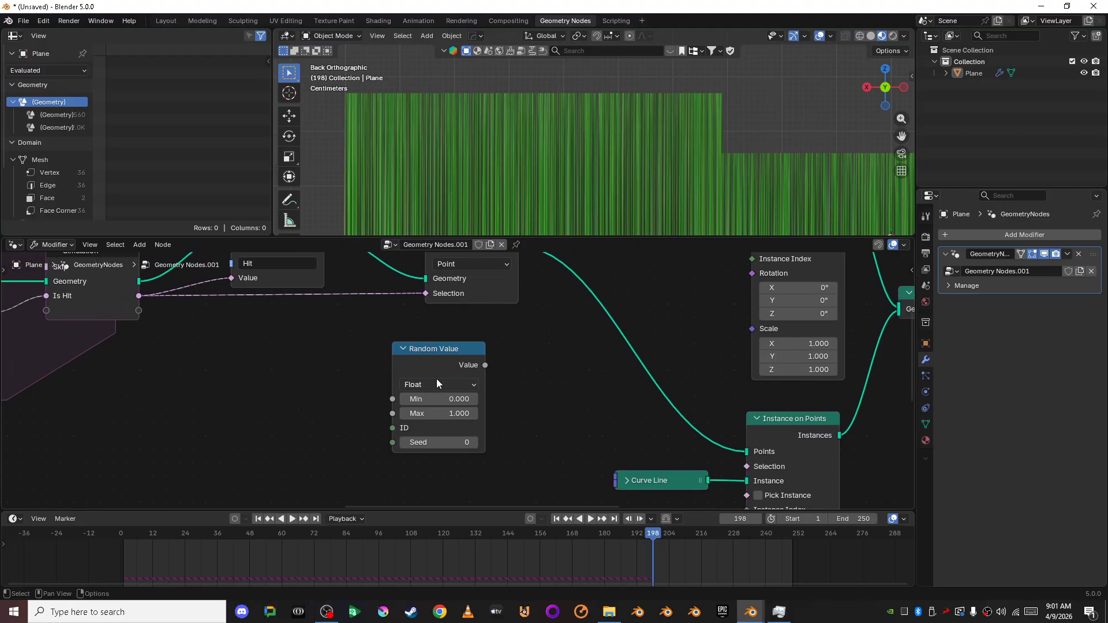
Move the Random Value node aside and feed its value into the Z input of a new Combine XYZ node.
drag(462, 358, 432, 368)
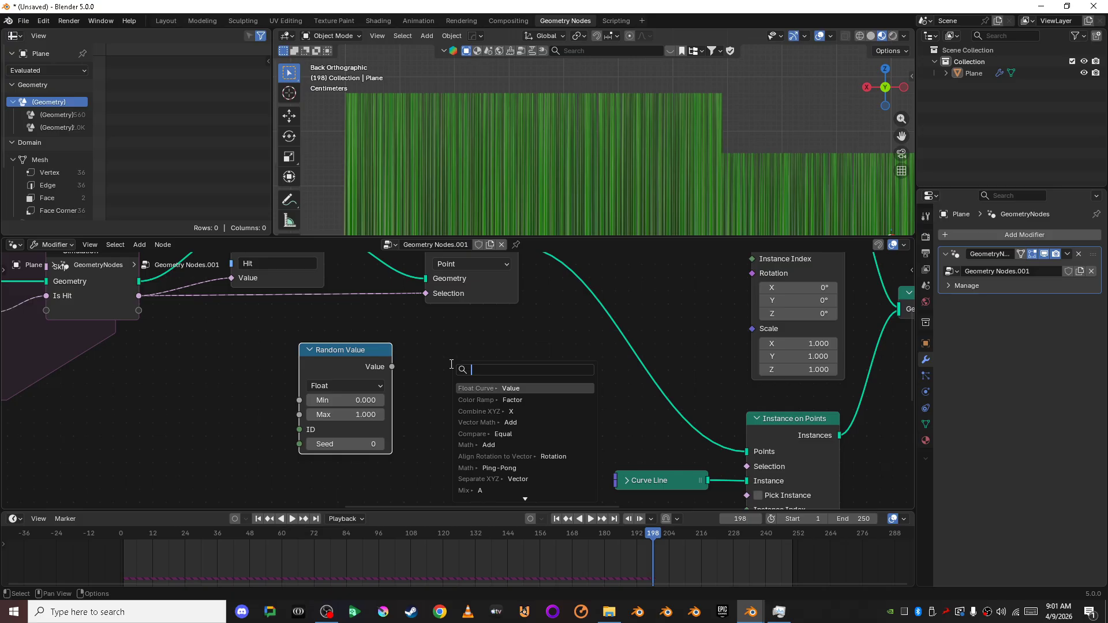
text(comb)
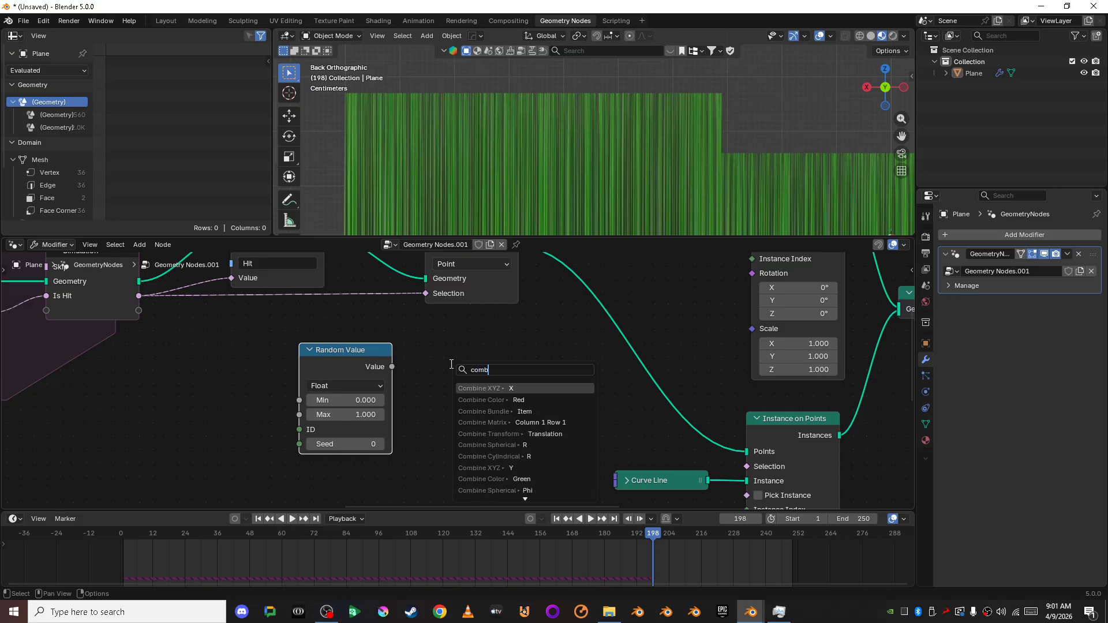
key(Return)
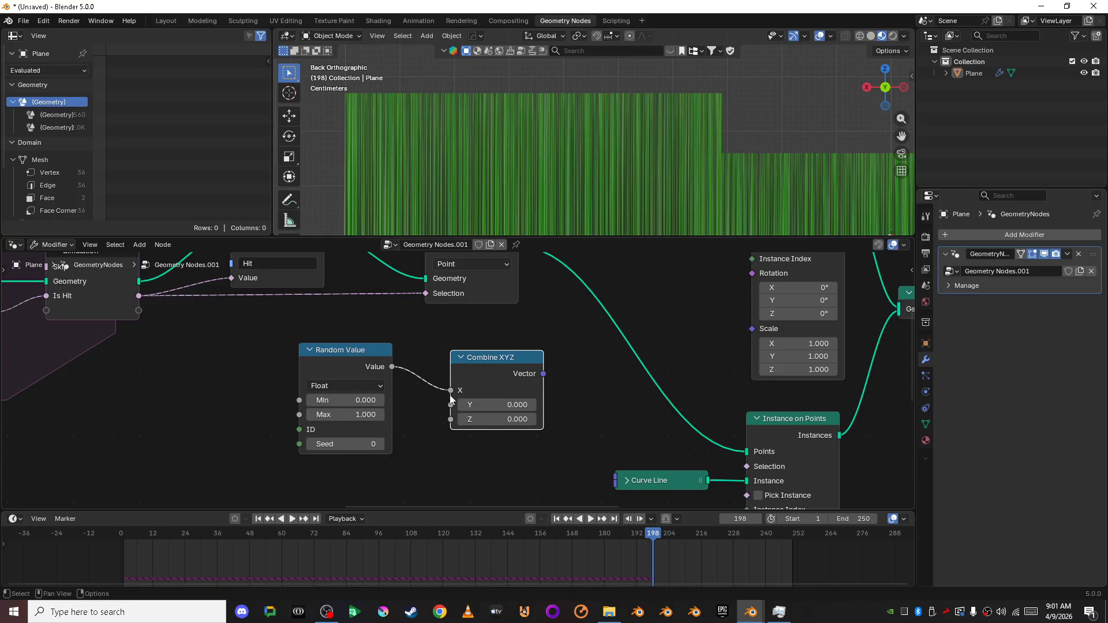
drag(450, 395, 461, 420)
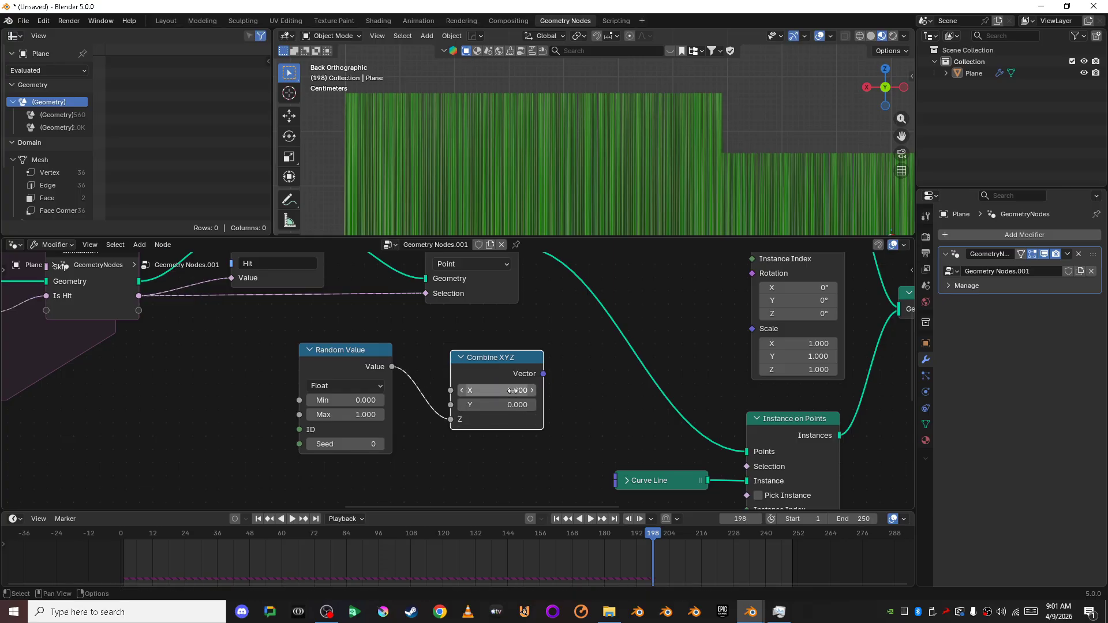
Set Combine XYZ's X and Y to 1 and connect its vector to the cut grass instances' Scale.
mouse_move(513, 391)
mouse_down()
mouse_move(514, 405)
mouse_move(515, 394)
mouse_up()
key(Return)
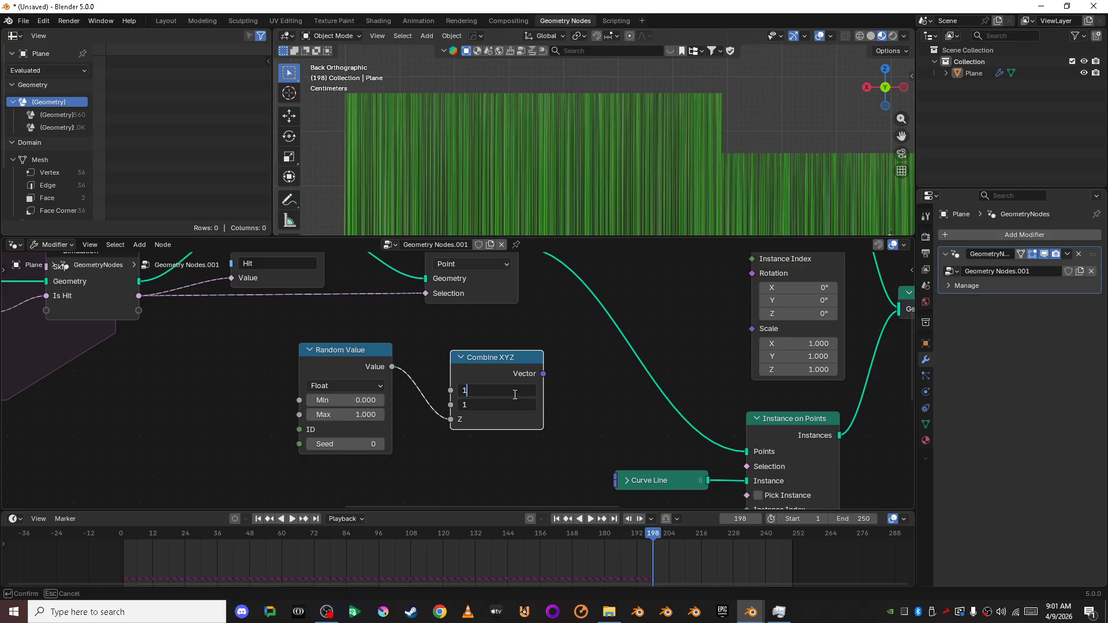
text(1)
key(Return)
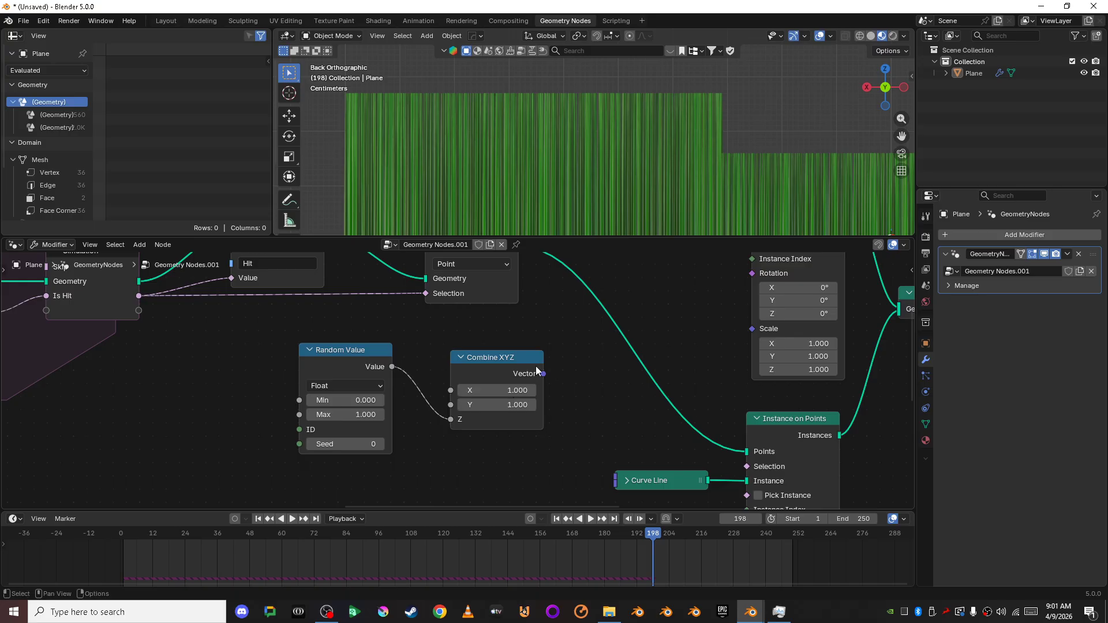
drag(541, 370, 754, 330)
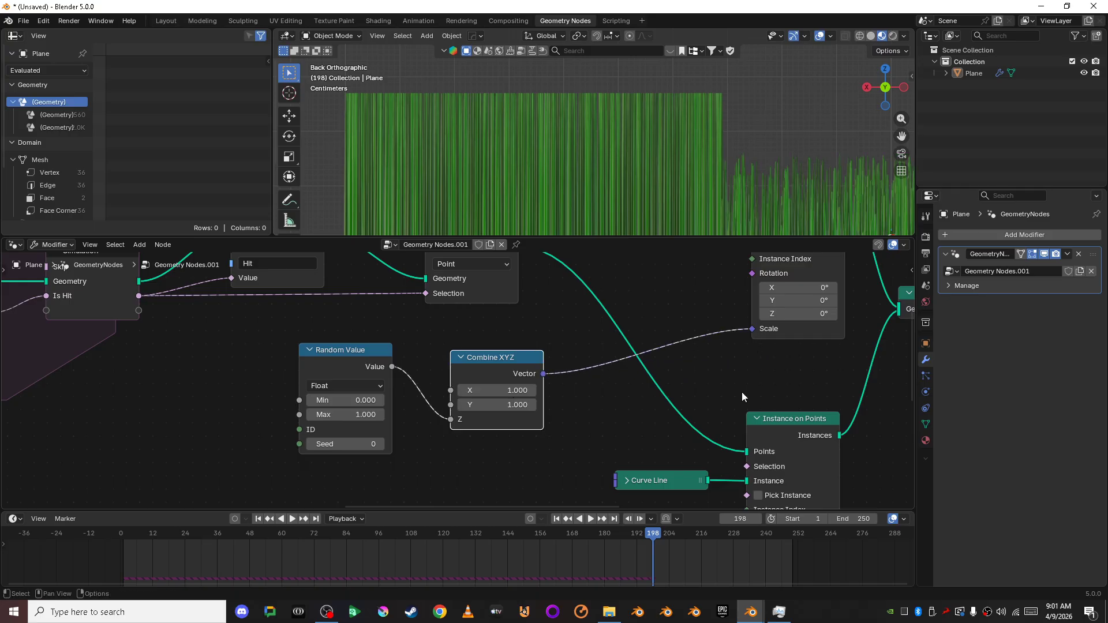
Set the Random Value minimum to 0.91 and check the cut height variation from the back.
middle_drag(793, 129, 837, 101)
click(887, 91)
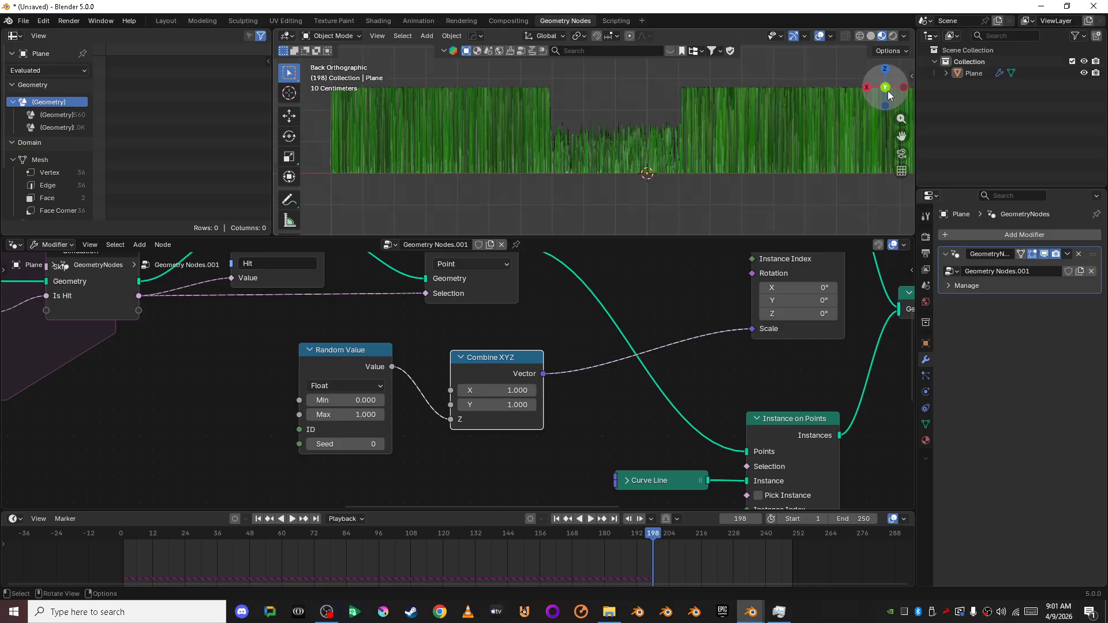
scroll(746, 143, up, 5)
scroll(486, 479, up, 2)
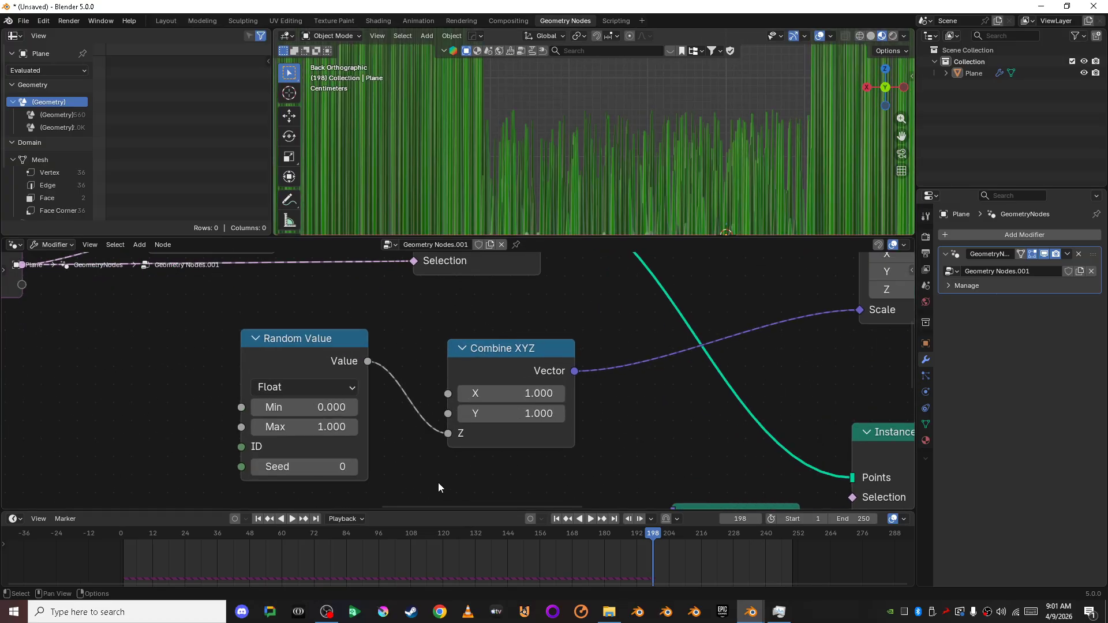
drag(303, 407, 465, 408)
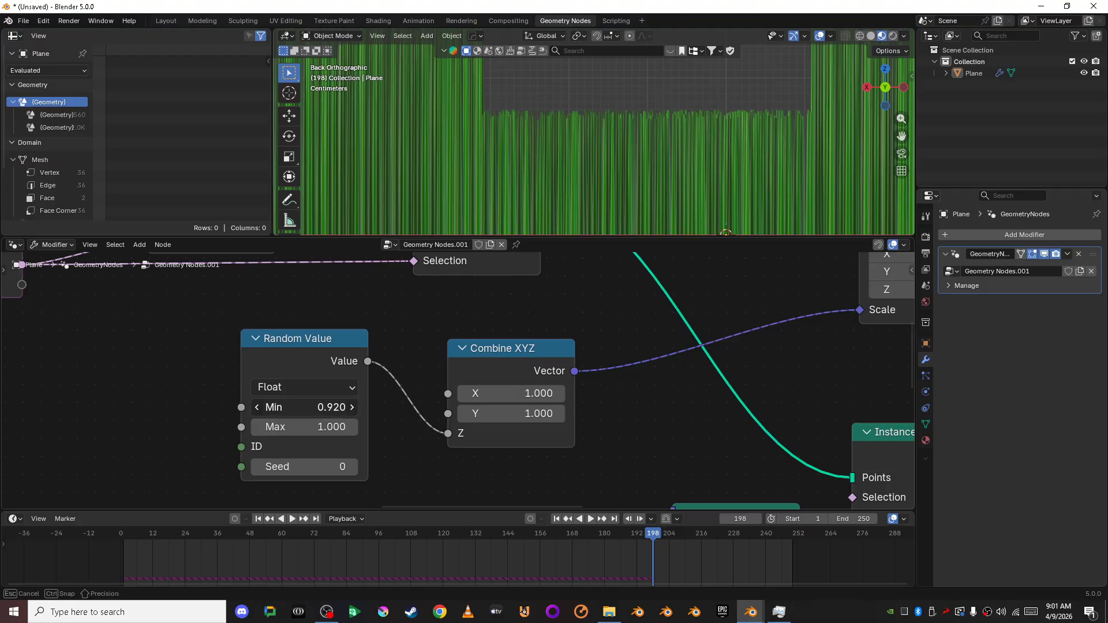
drag(341, 408, 309, 408)
middle_drag(729, 213, 826, 133)
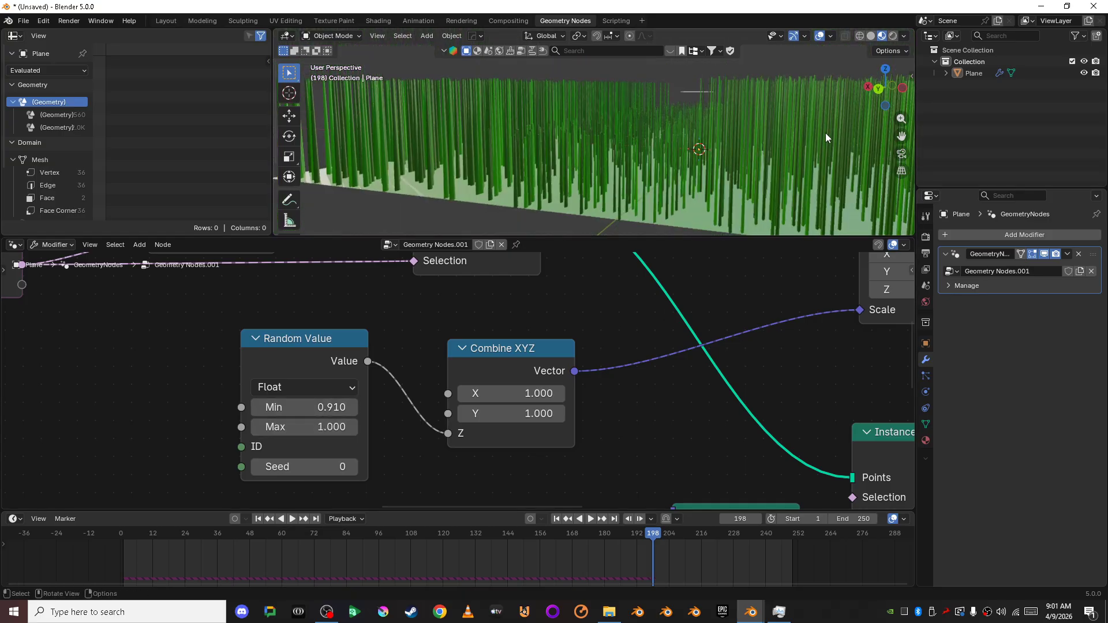
click(877, 89)
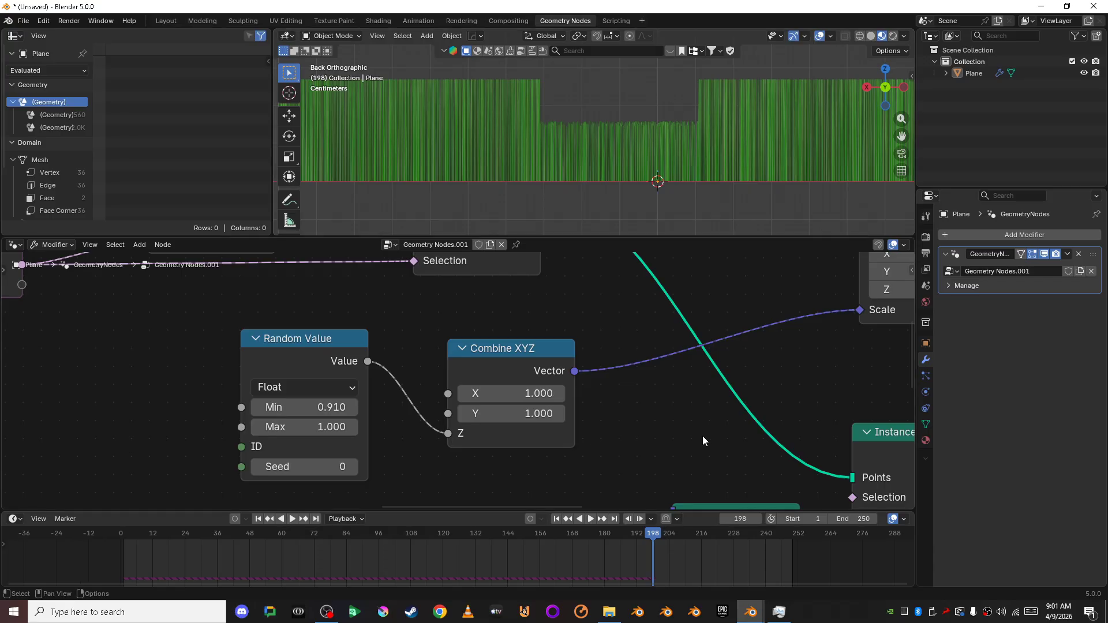
Connect the Combine XYZ vector to the Scale of the uncut grass's Instance on Points node as well.
scroll(574, 411, down, 3)
scroll(546, 409, up, 5)
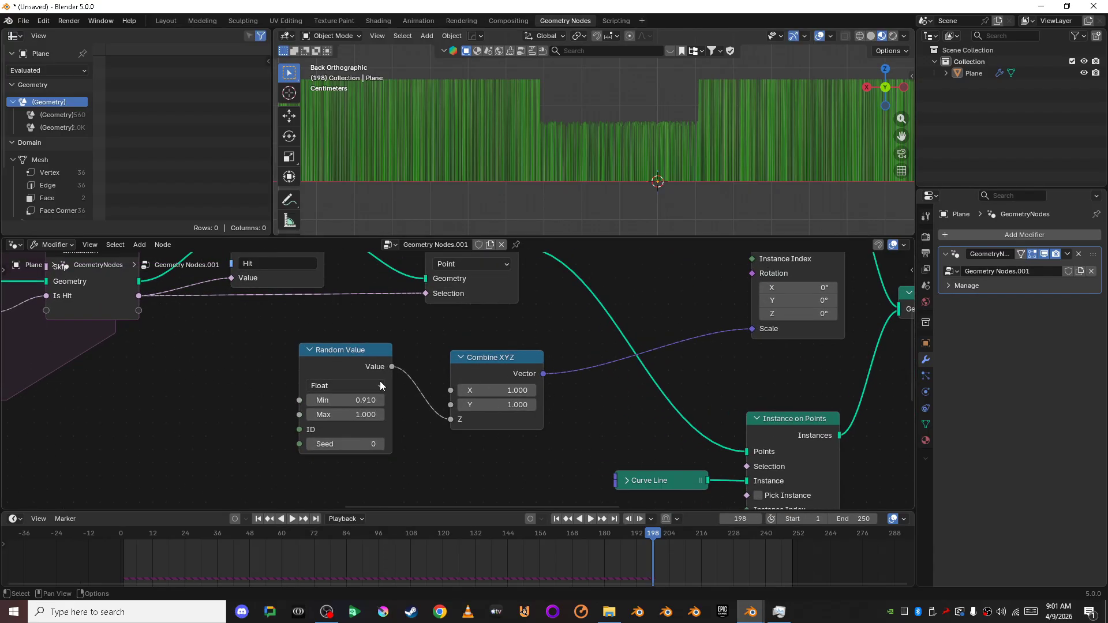
scroll(573, 448, down, 3)
shift+middle_drag(559, 450, 395, 350)
scroll(424, 350, down, 1)
drag(373, 307, 396, 323)
drag(494, 422, 509, 445)
Examine the blade height variation over the whole lawn and enlarge the 3D viewport slightly.
shift+middle_drag(513, 129, 692, 161)
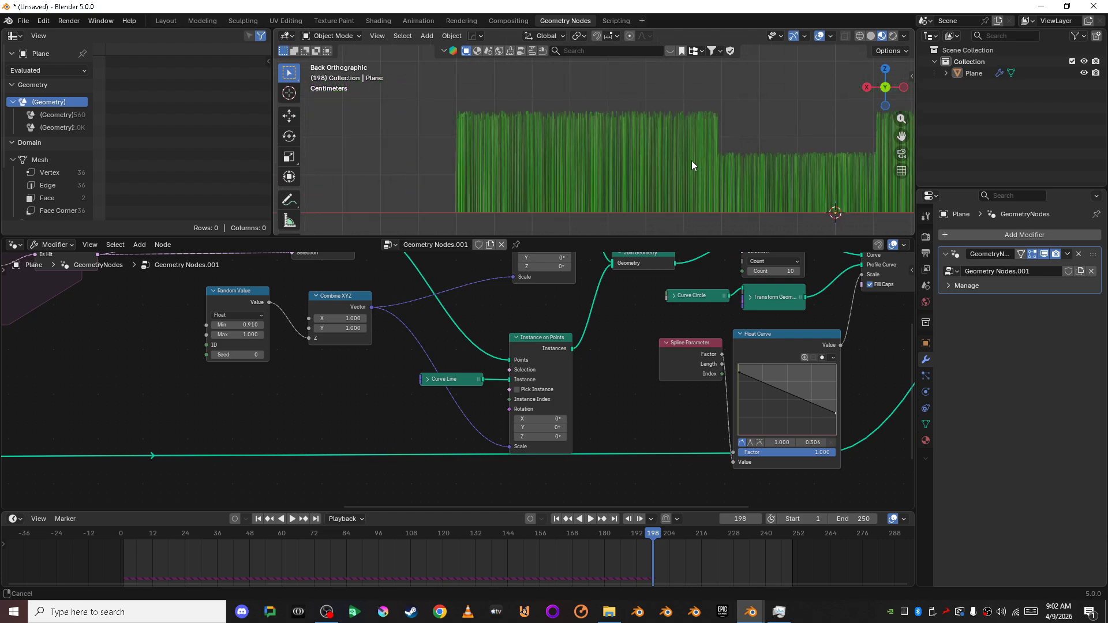
scroll(692, 160, up, 4)
scroll(691, 161, down, 5)
middle_drag(728, 96, 611, 202)
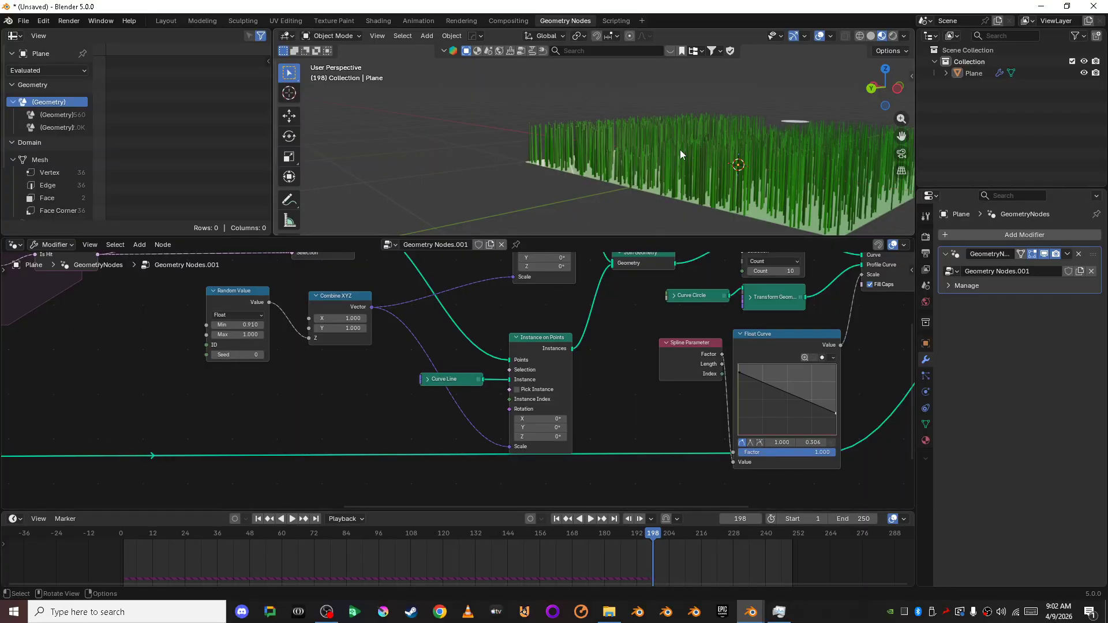
middle_drag(681, 150, 743, 54)
mouse_move(729, 237)
mouse_down()
mouse_move(726, 263)
mouse_move(728, 244)
mouse_up()
Collapse the Random Value and Combine XYZ nodes and align them in a row.
scroll(608, 355, down, 6)
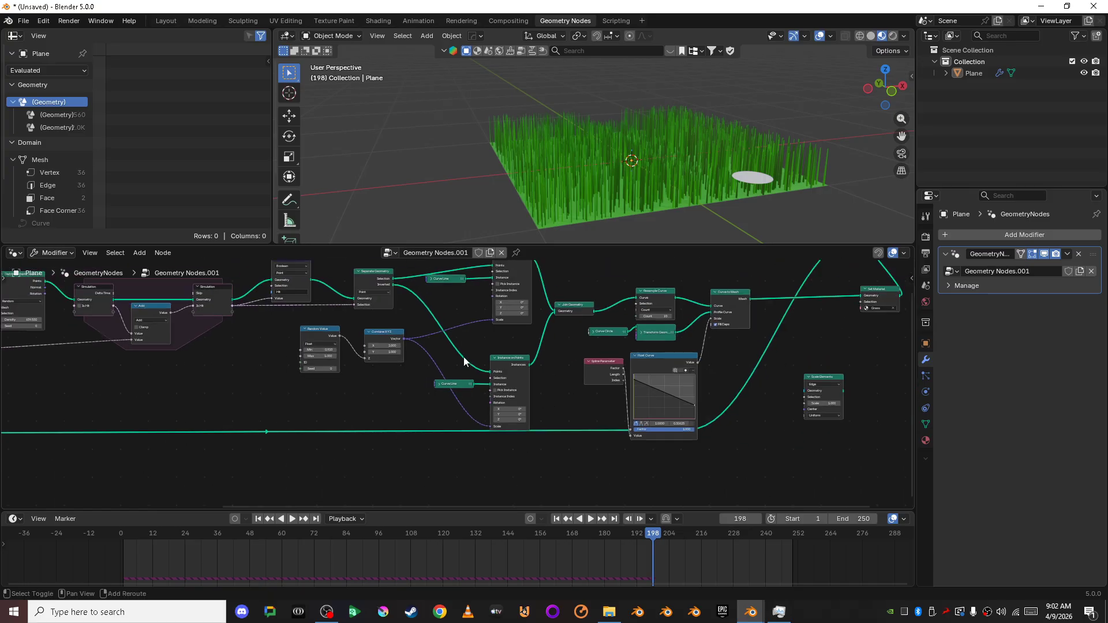
middle_drag(465, 361, 548, 357)
scroll(543, 364, up, 6)
middle_drag(484, 392, 573, 410)
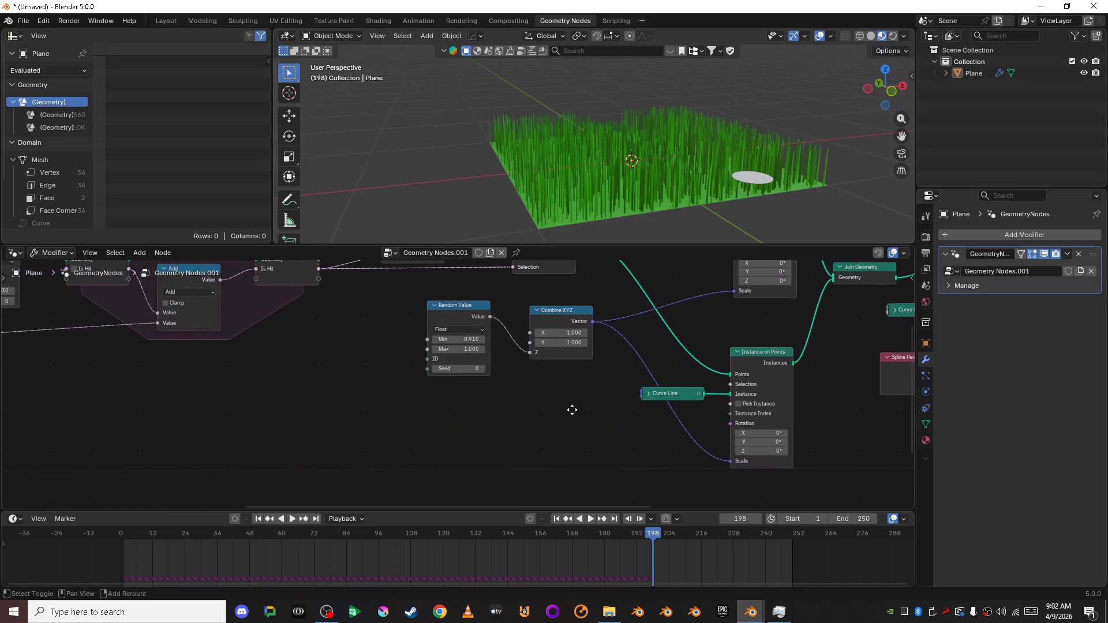
click(434, 306)
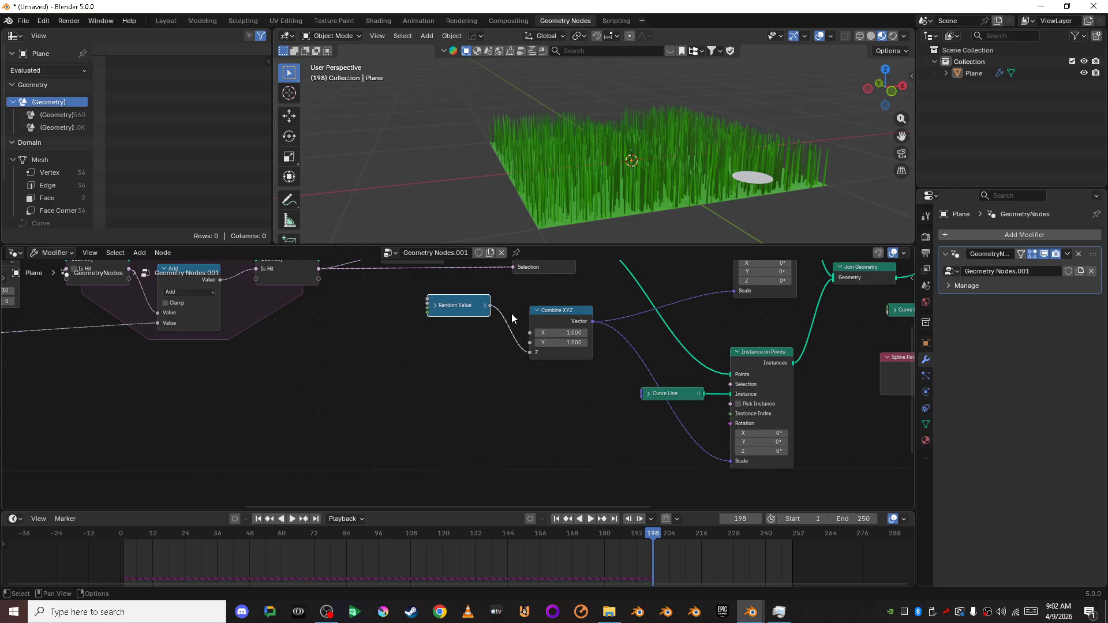
click(534, 311)
click(536, 310)
drag(546, 308, 548, 302)
click(508, 411)
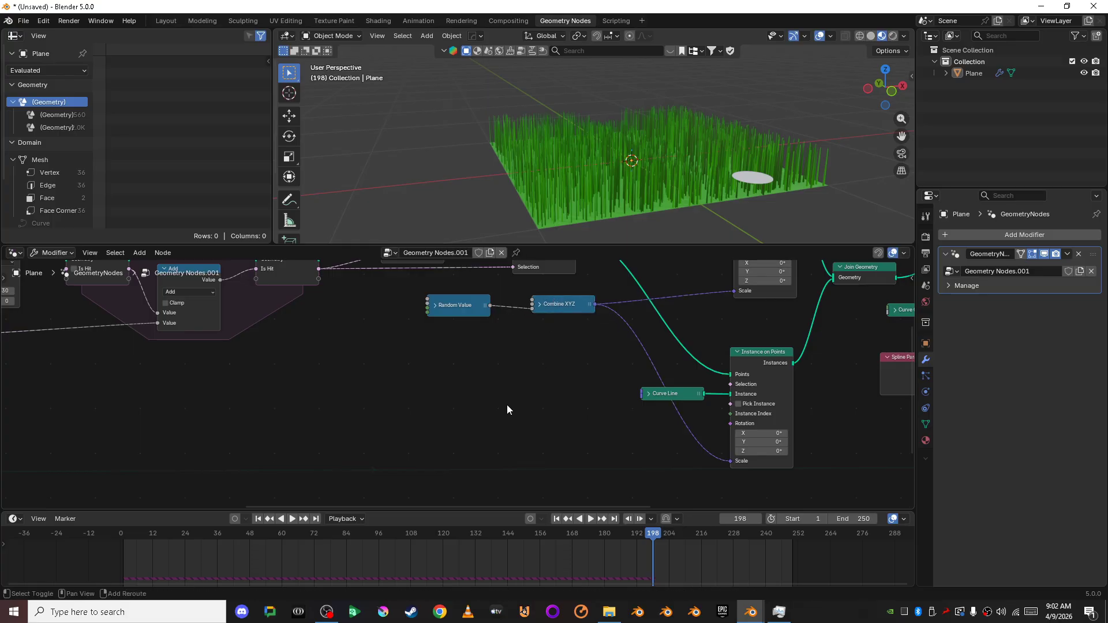
Add a Random Rotation node below the collapsed Random Value node.
key(shift+a)
click(483, 283)
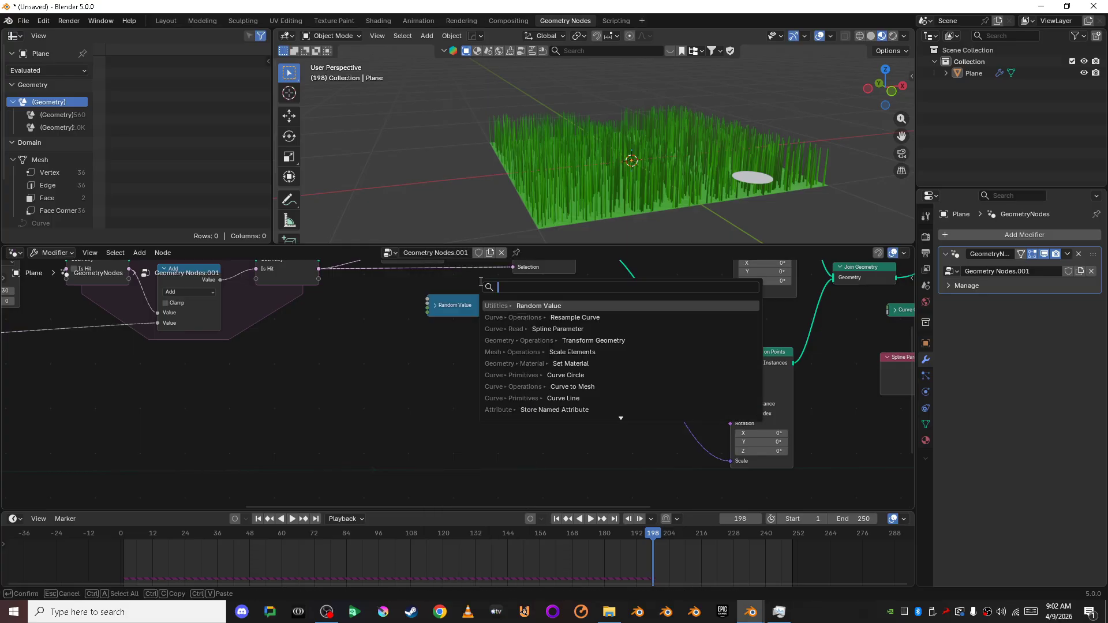
text(random)
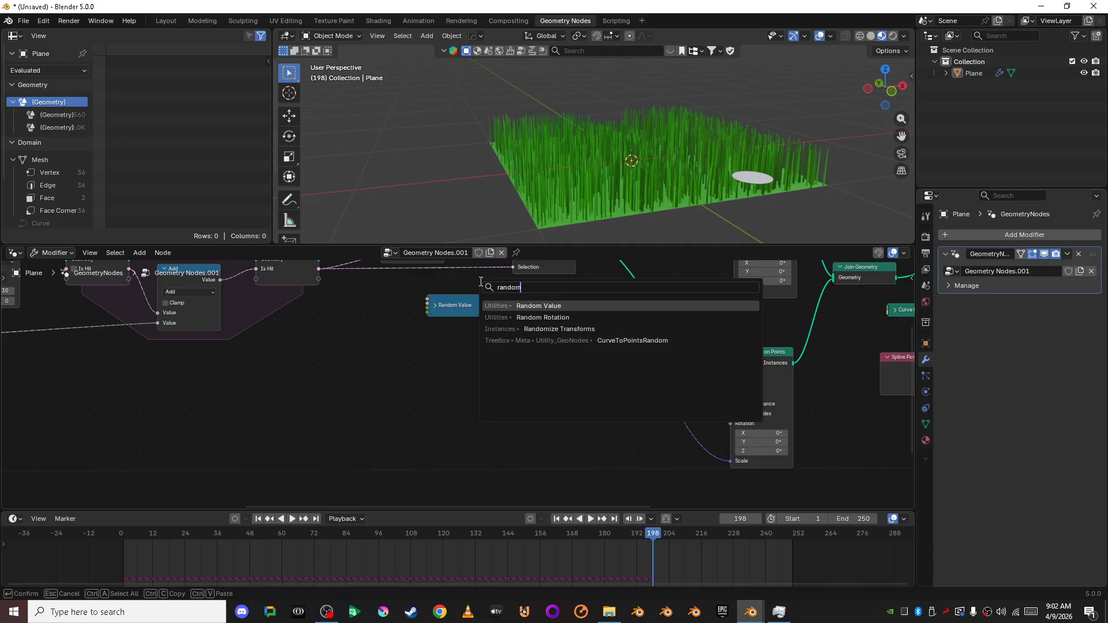
click(539, 318)
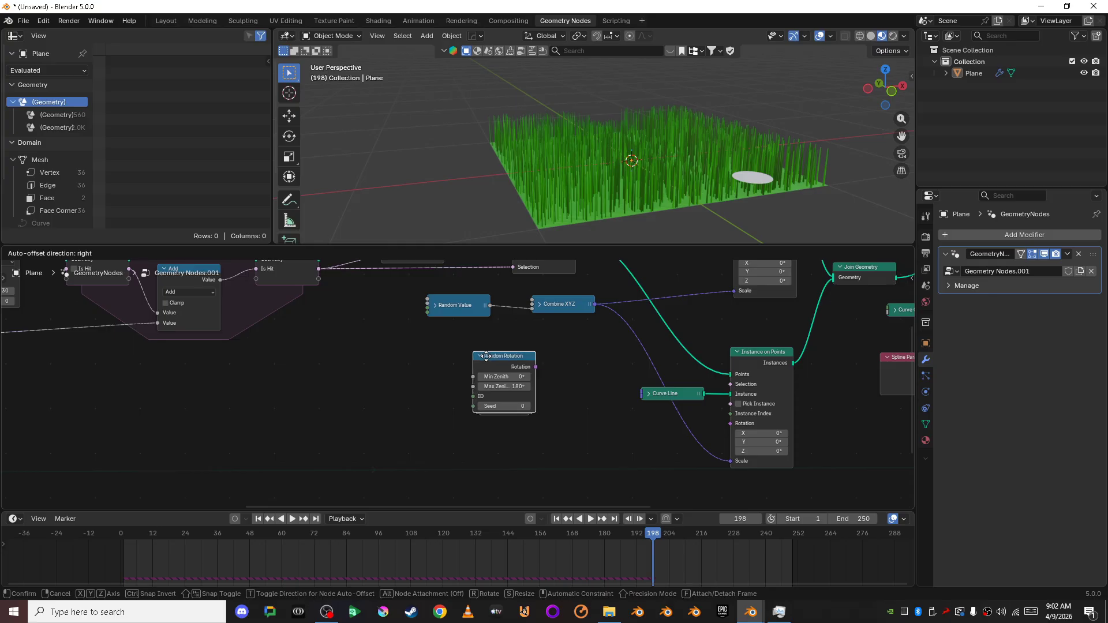
click(486, 356)
scroll(583, 370, up, 3)
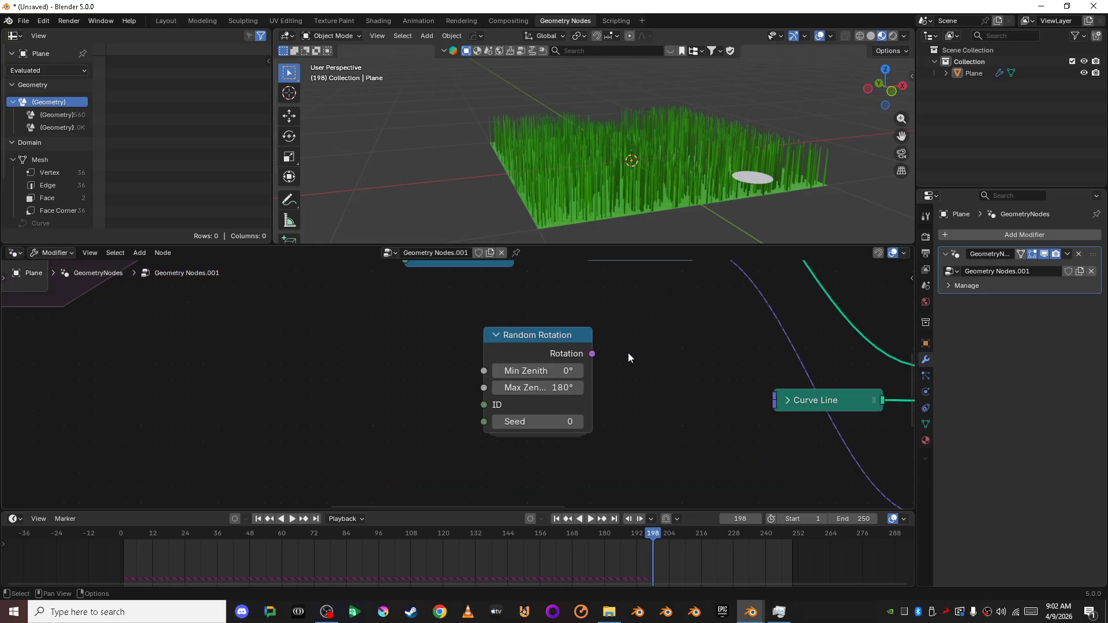
scroll(628, 352, down, 3)
middle_drag(633, 345, 476, 400)
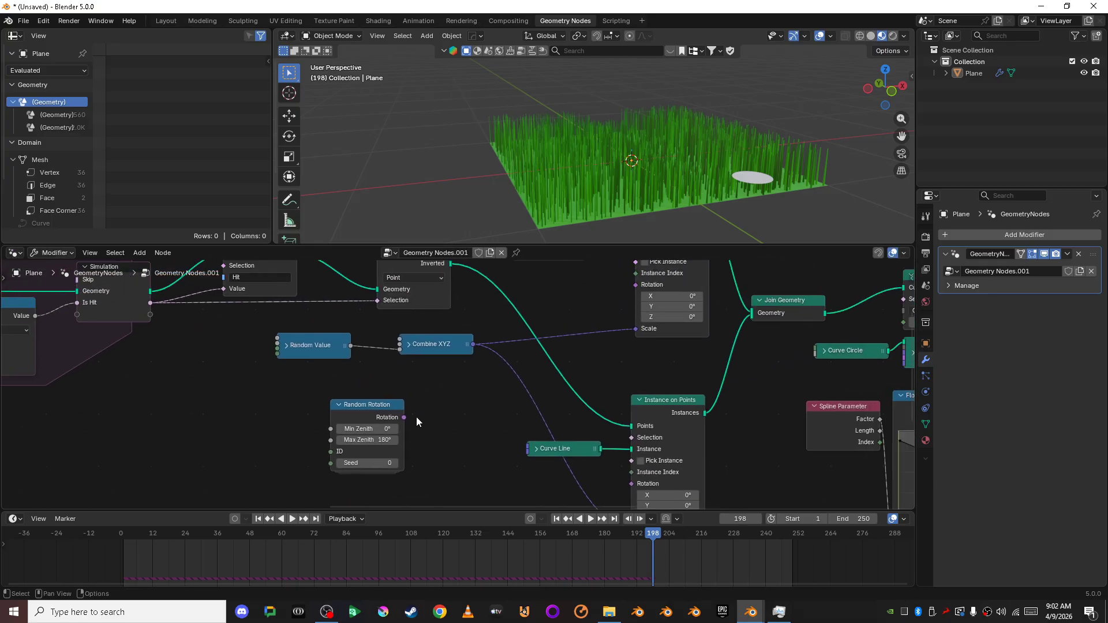
Connect the Random Rotation output to the Rotation of both Instance on Points nodes.
drag(404, 417, 628, 288)
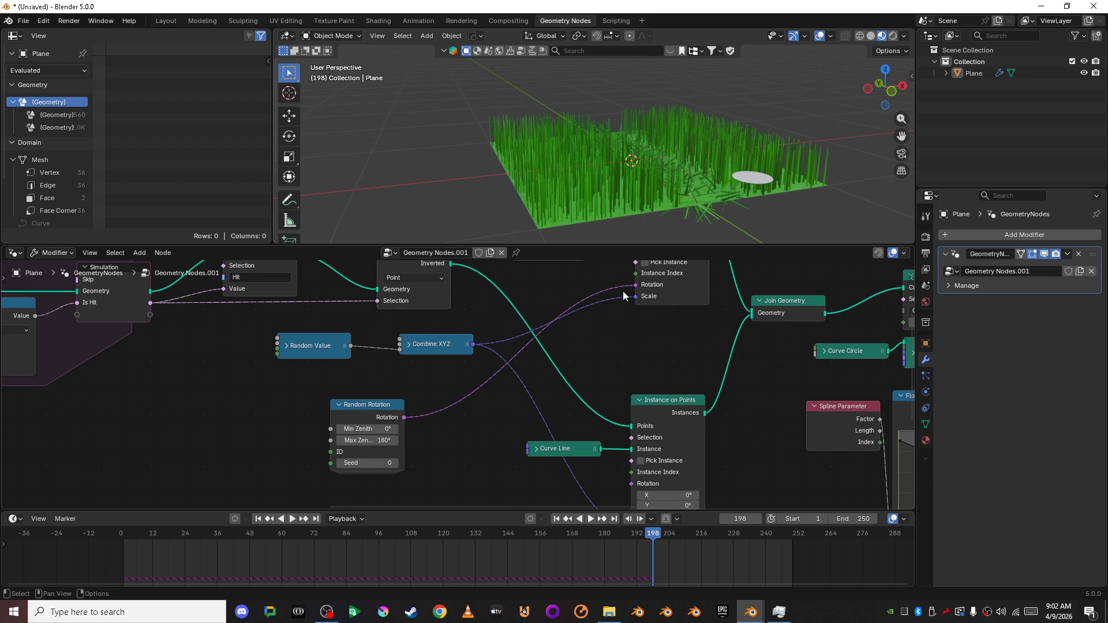
drag(404, 418, 619, 425)
click(456, 441)
scroll(450, 441, up, 3)
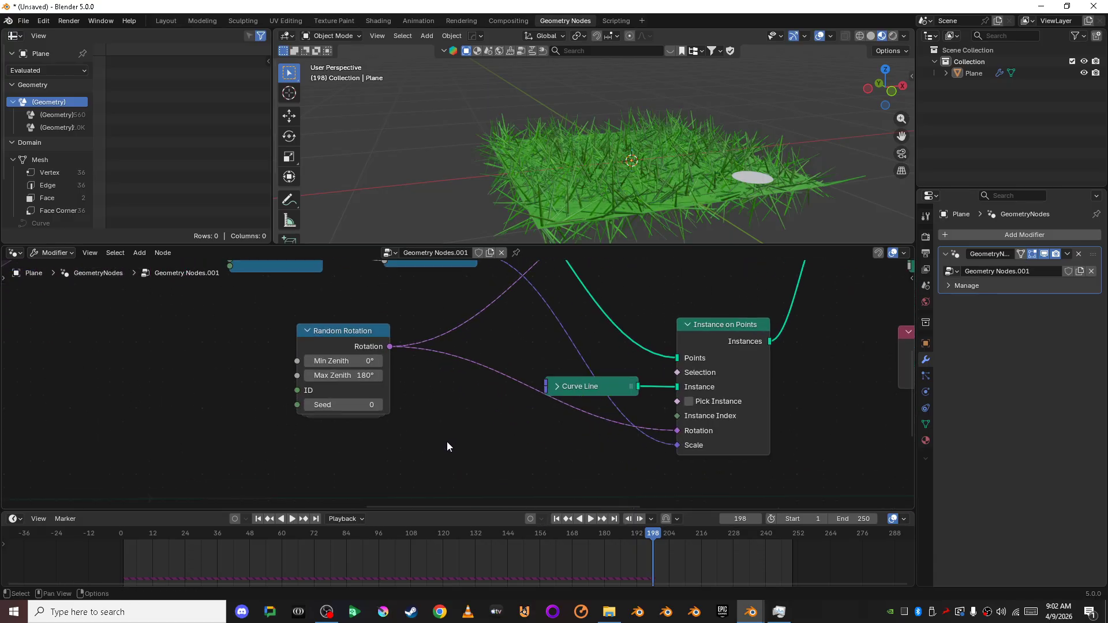
Move the Random Rotation node away from Curve Line and add a Combine XYZ node between them, below the rotation links.
middle_drag(400, 430, 521, 445)
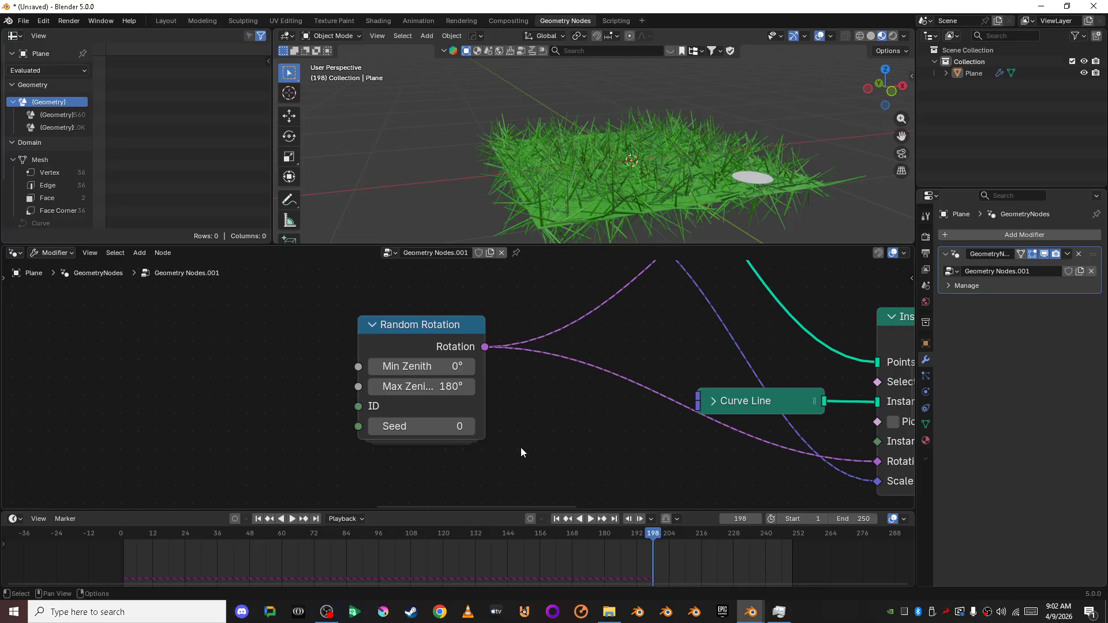
drag(408, 334, 220, 344)
click(412, 443)
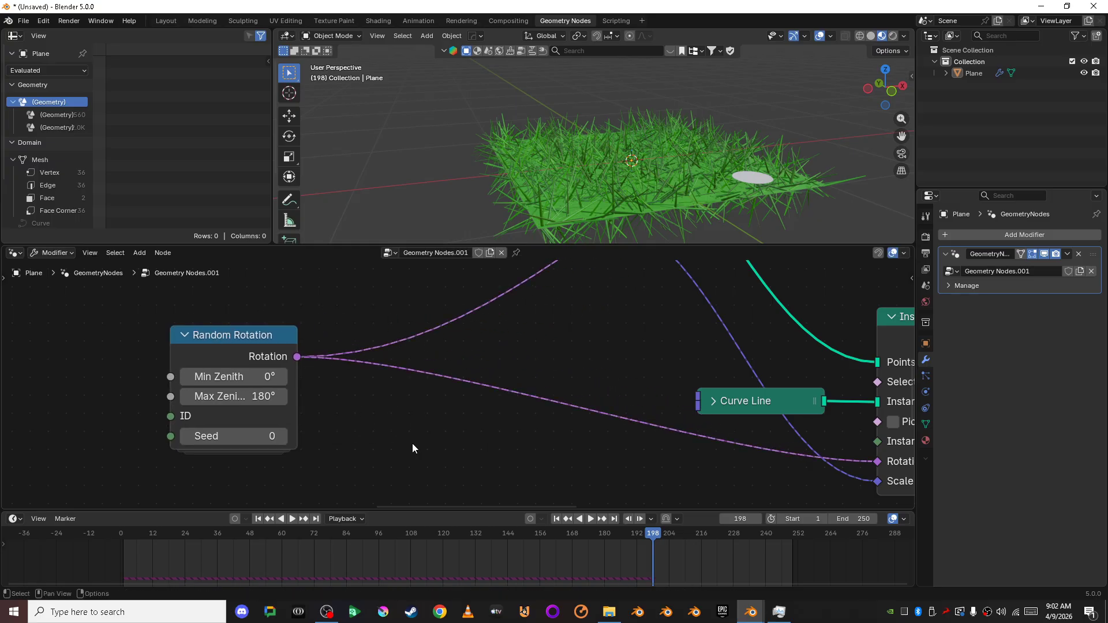
key(shift+a)
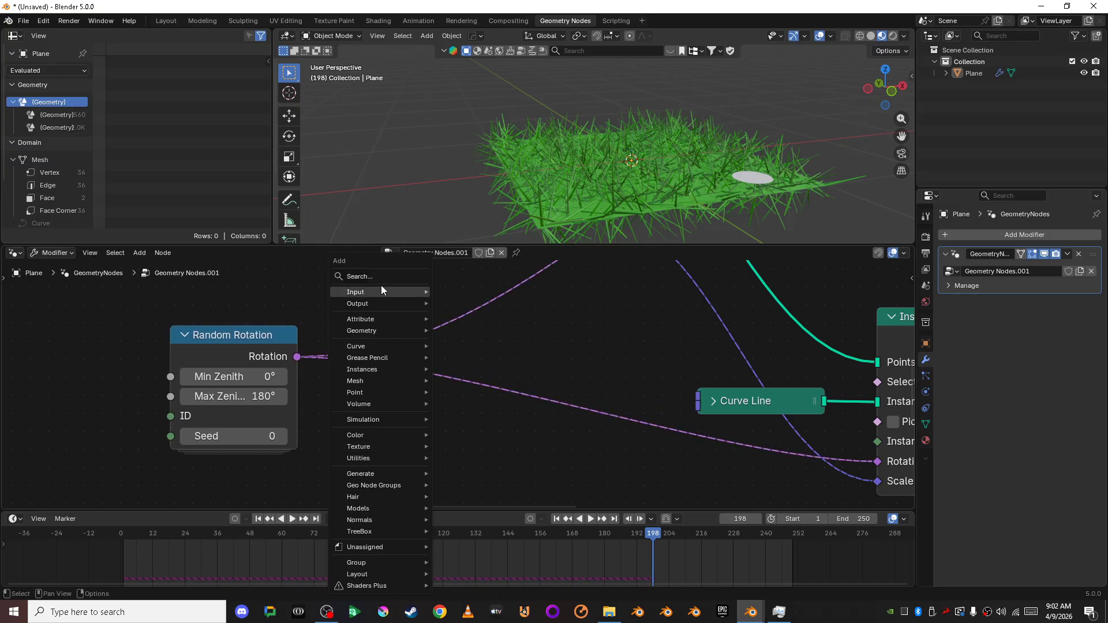
click(381, 285)
text(comb)
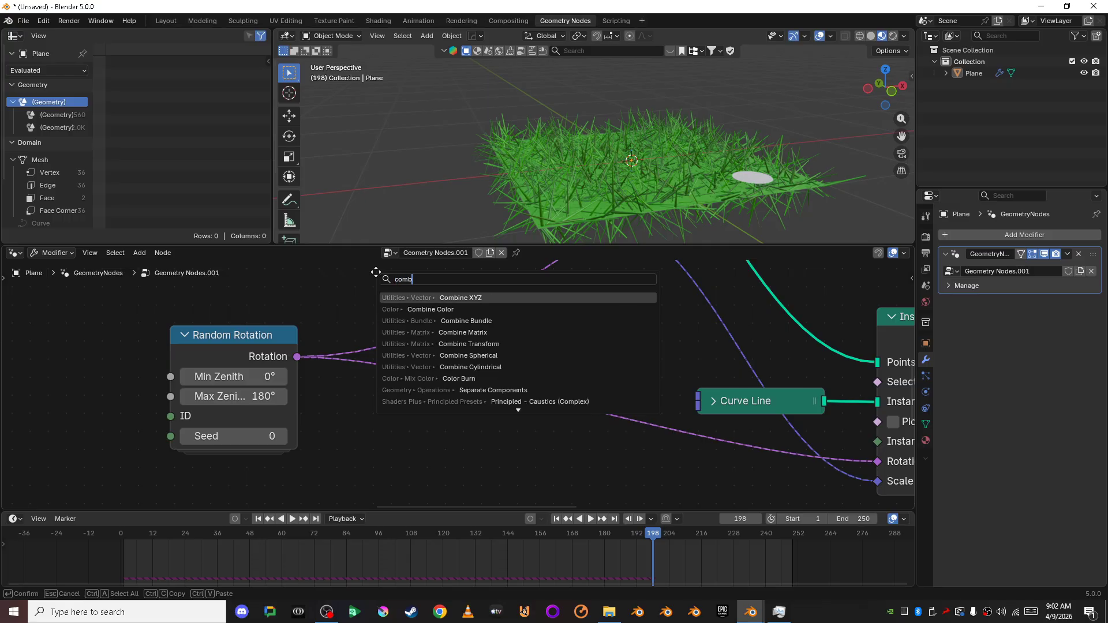
key(Return)
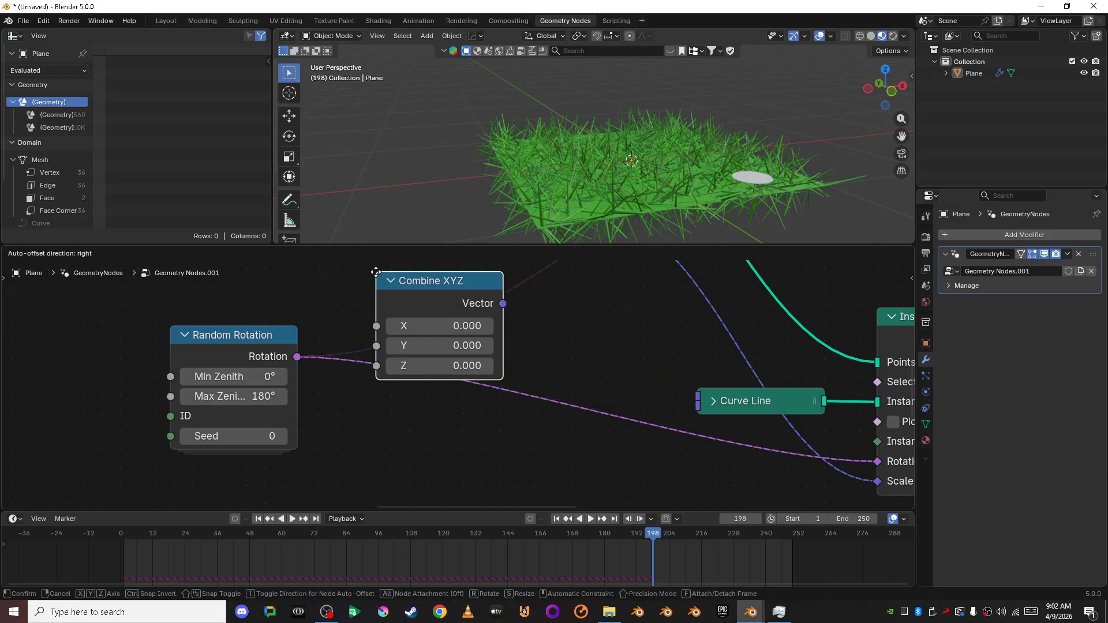
click(363, 399)
scroll(430, 400, down, 2)
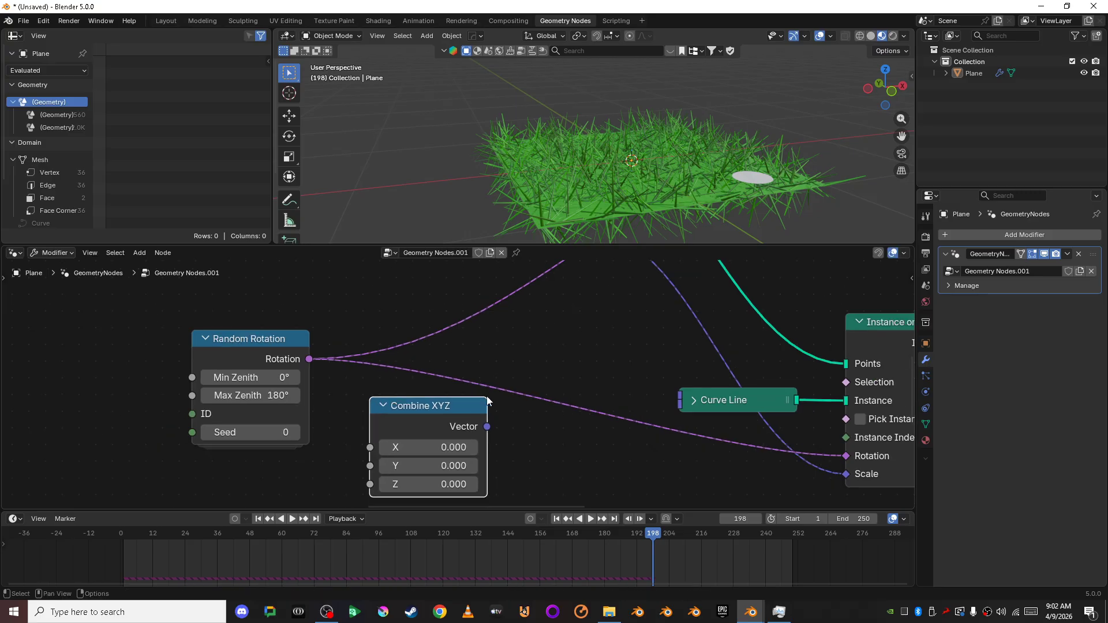
click(375, 412)
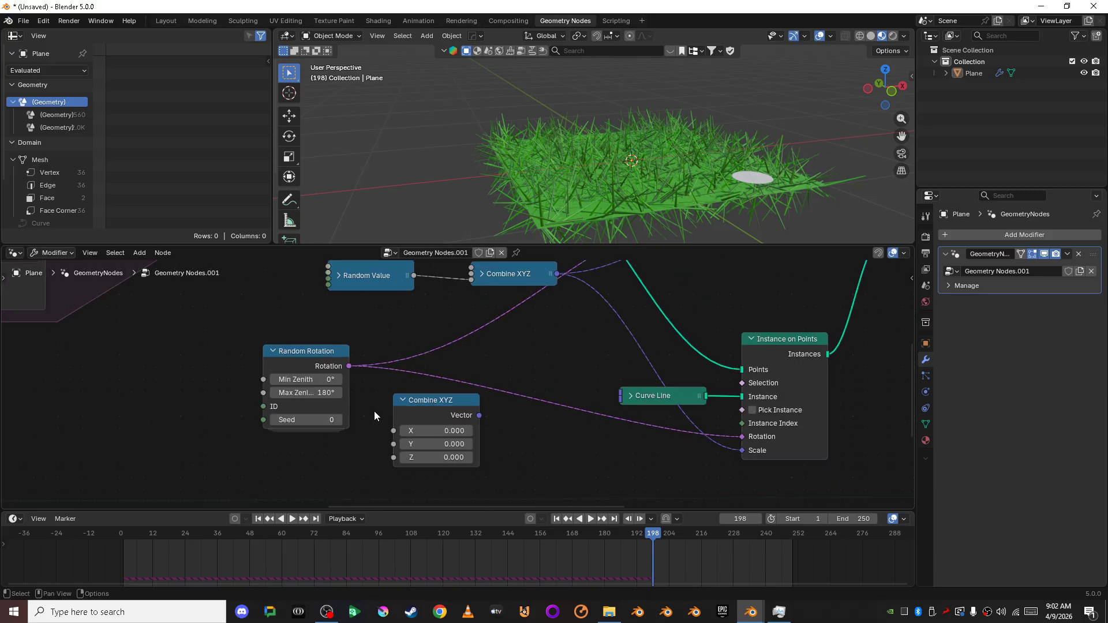
drag(418, 402, 495, 428)
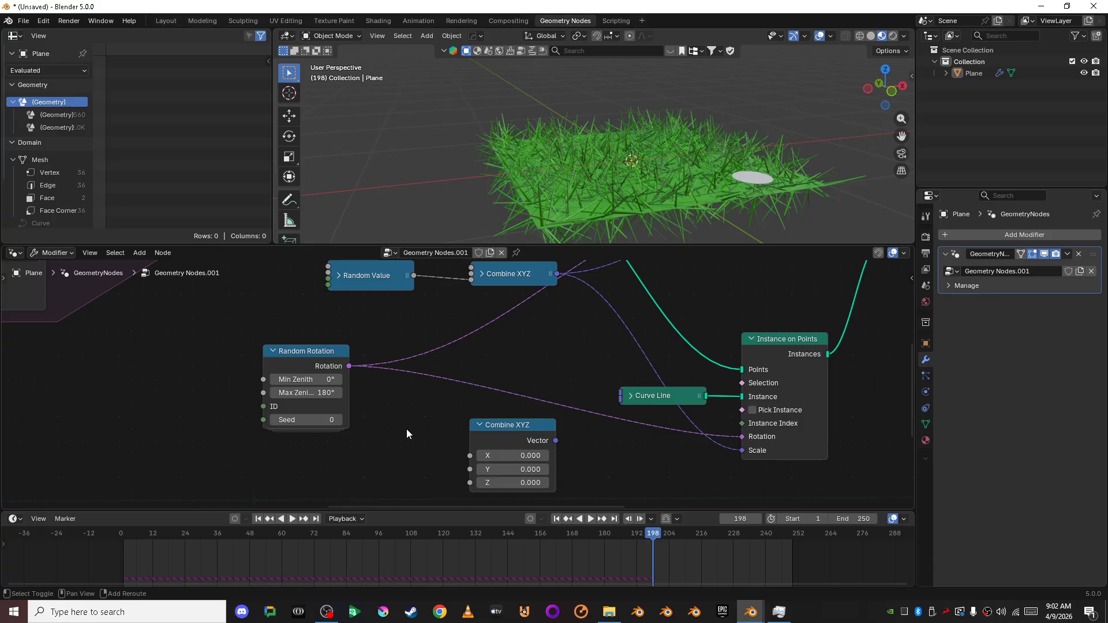
Add a Separate XYZ node between Random Rotation and the new Combine XYZ, spacing the two XYZ nodes apart.
key(shift+a)
click(371, 277)
text(sepa)
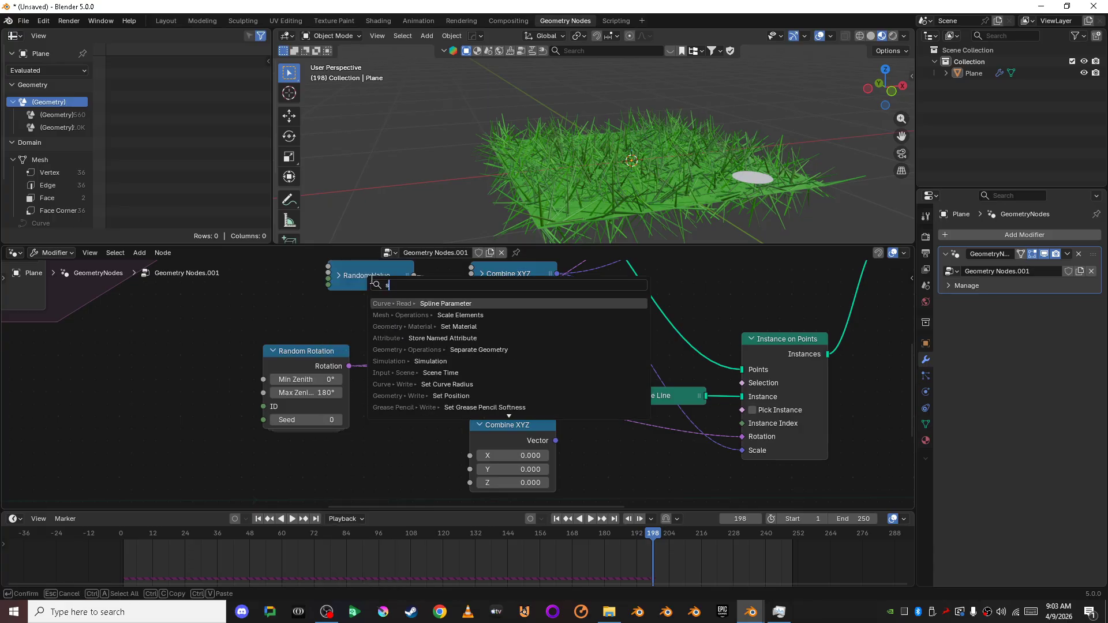
key(Return)
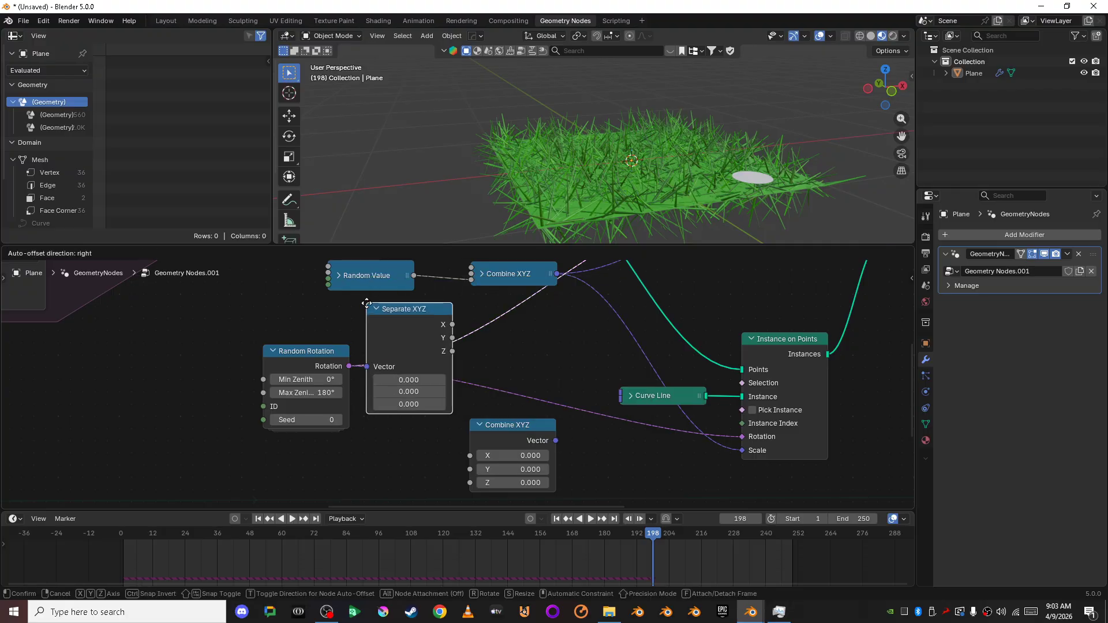
click(371, 413)
middle_drag(428, 425, 444, 392)
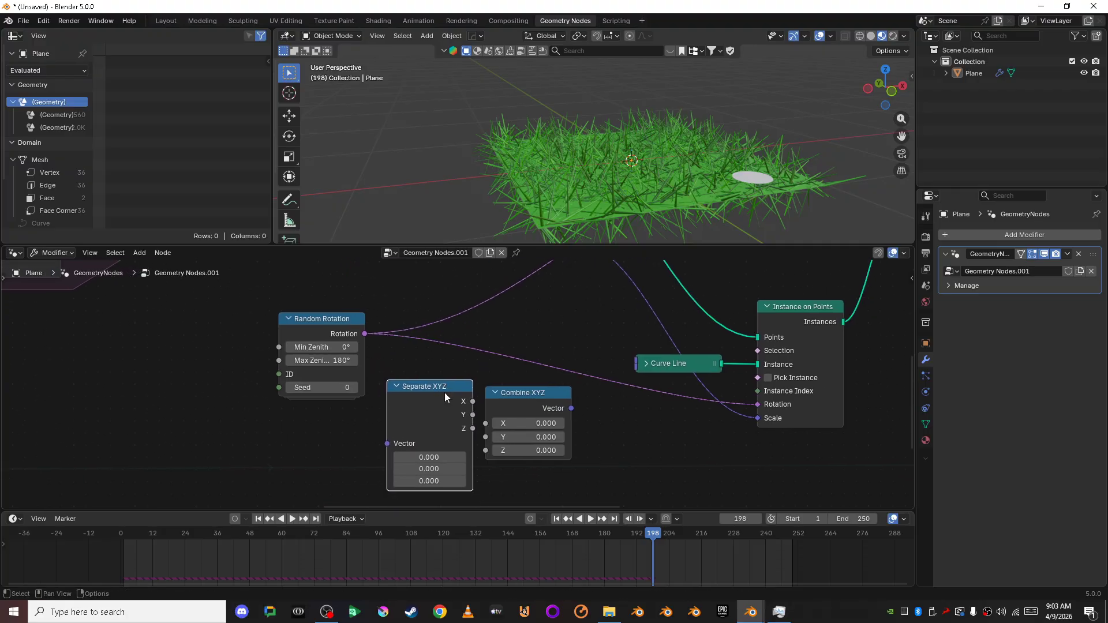
drag(523, 400, 558, 406)
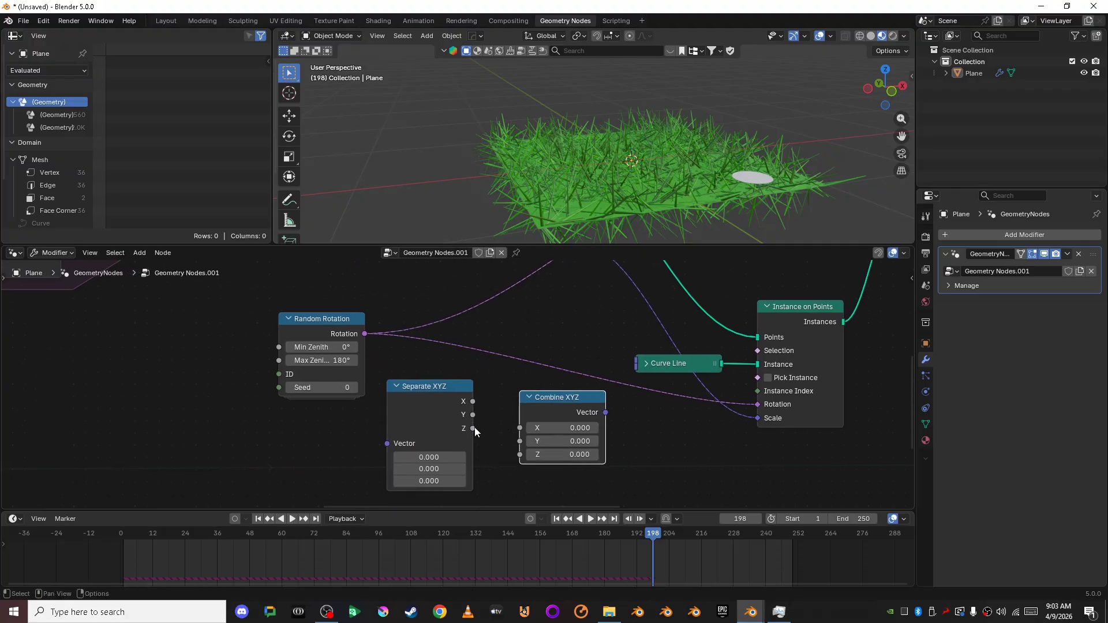
Link Random Rotation into the Separate XYZ vector and pass only its Z output to the Z of Combine XYZ.
drag(472, 428, 522, 455)
drag(365, 334, 397, 374)
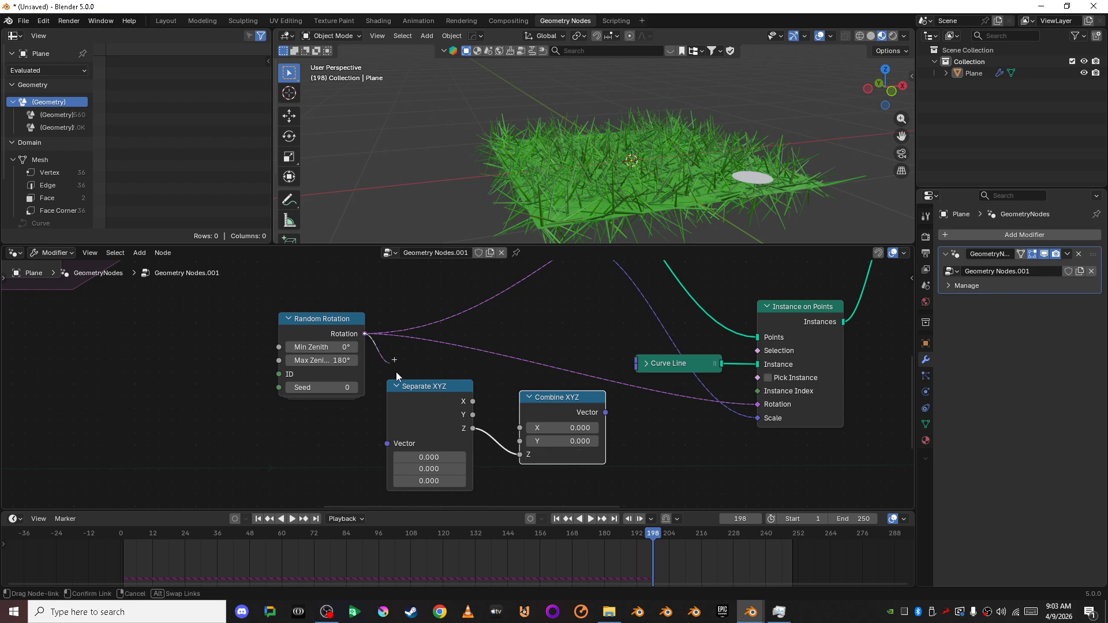
drag(396, 444, 394, 443)
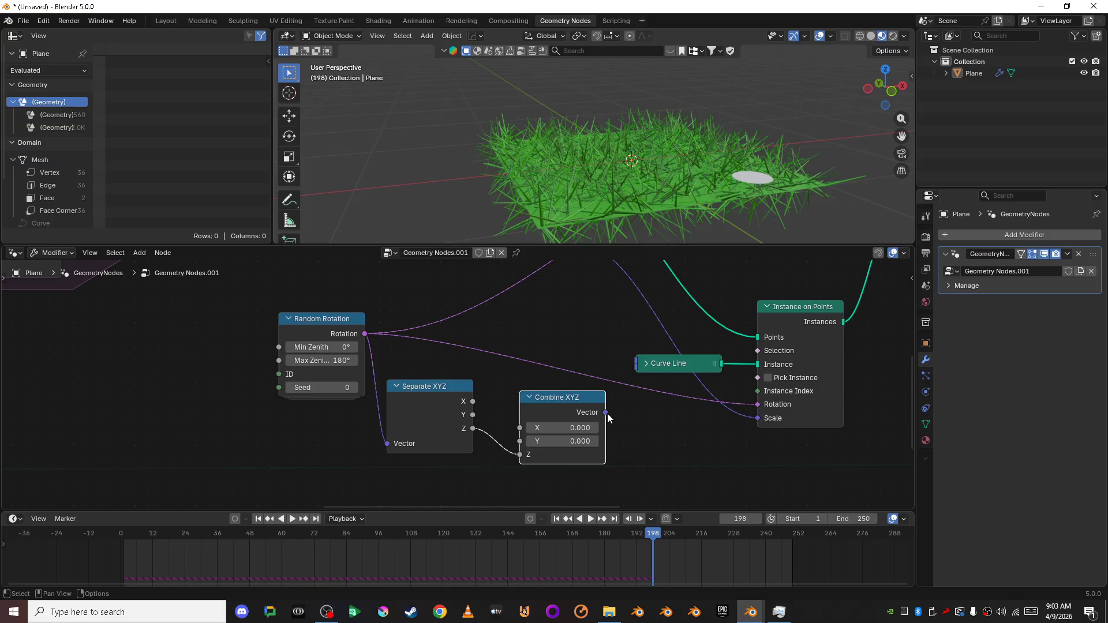
Replace the direct Random Rotation links by connecting the new Combine XYZ vector to the Rotation of both Instance on Points nodes.
drag(605, 412, 760, 408)
click(643, 424)
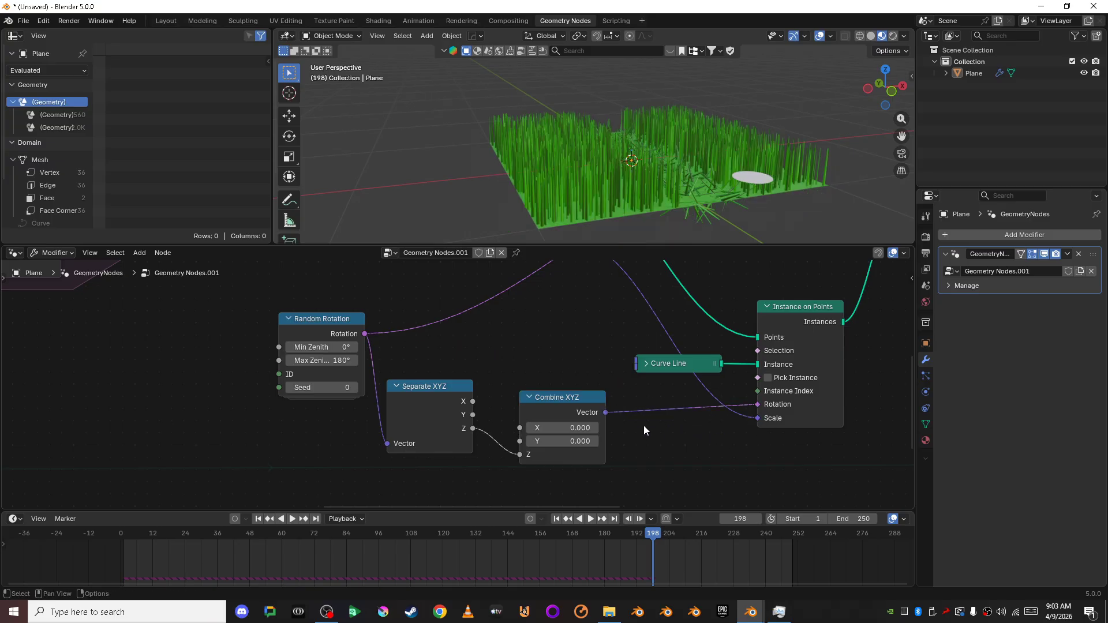
middle_drag(643, 425, 621, 463)
drag(552, 443, 639, 283)
scroll(526, 397, down, 3)
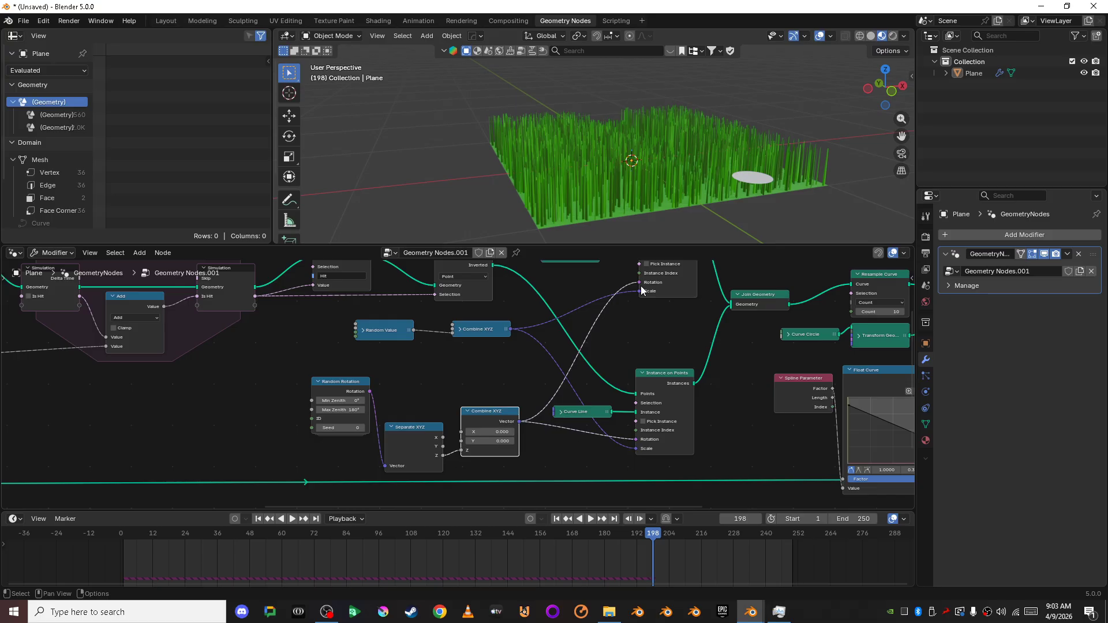
Align the Random Rotation, Separate XYZ and Combine XYZ nodes in a row.
scroll(712, 178, up, 4)
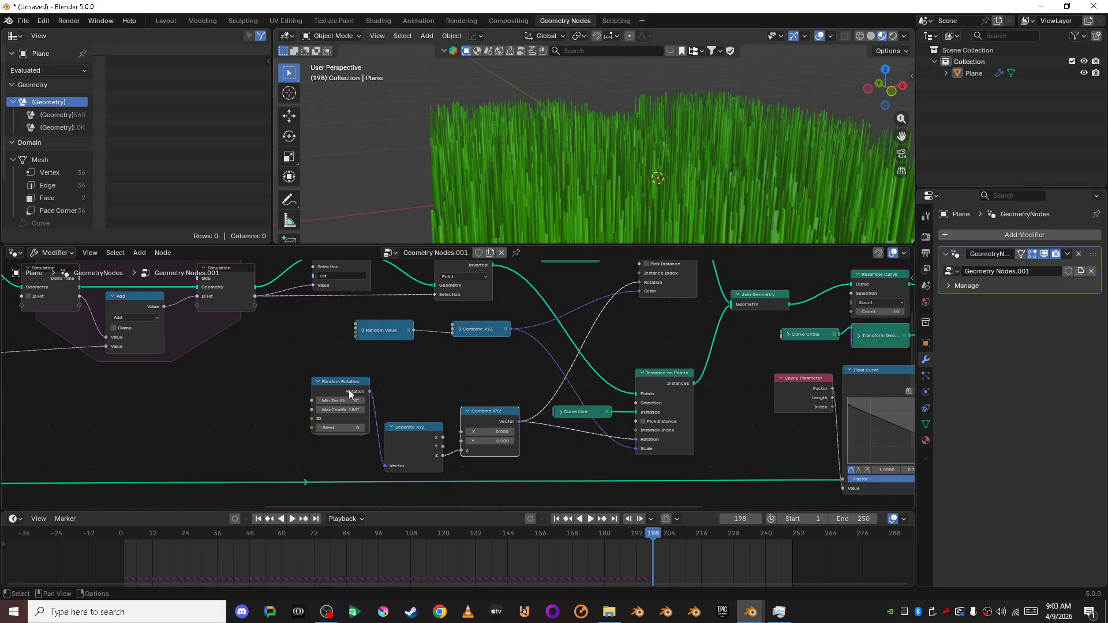
drag(403, 428, 404, 381)
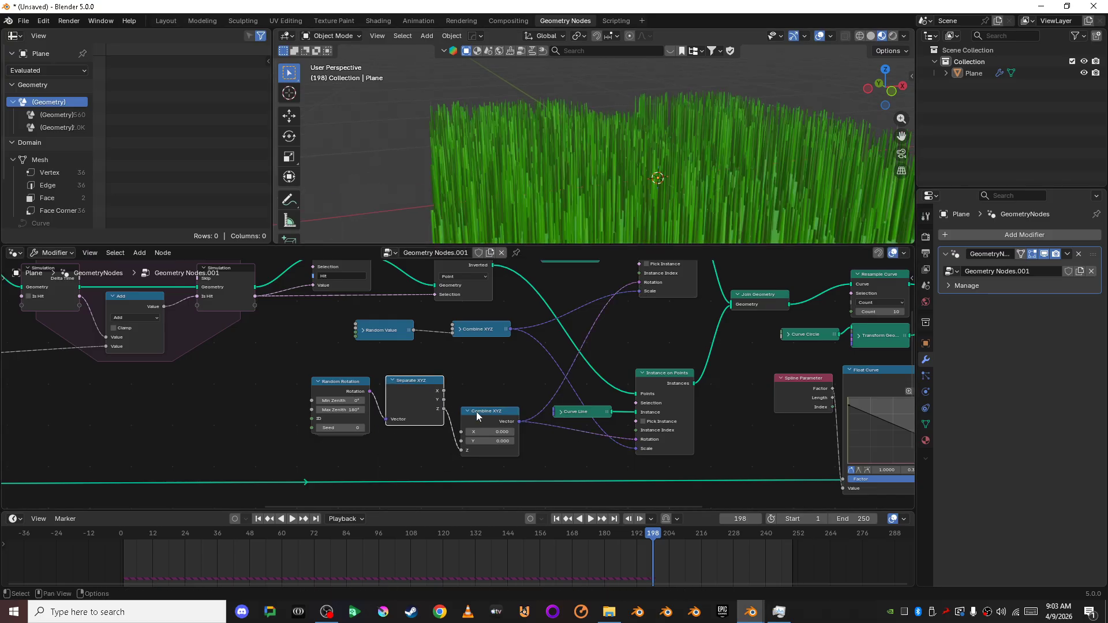
drag(481, 412, 479, 377)
mouse_move(345, 382)
mouse_down()
mouse_move(344, 400)
mouse_move(338, 383)
mouse_up()
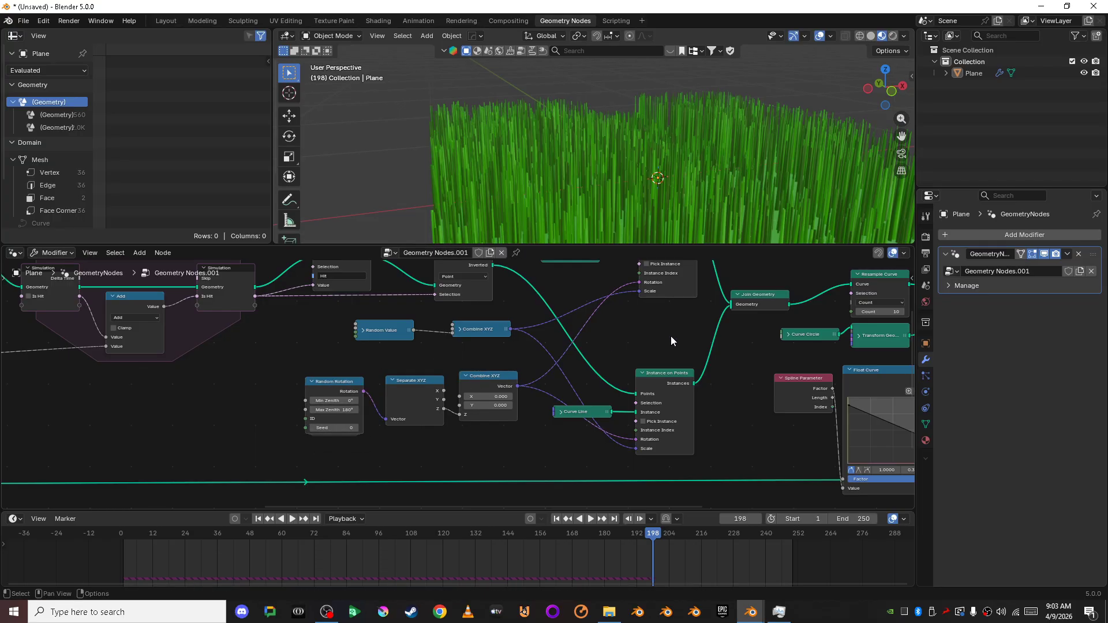
Examine the randomly rotated grass and the cut path from above, from the front and in perspective.
middle_drag(713, 231, 737, 67)
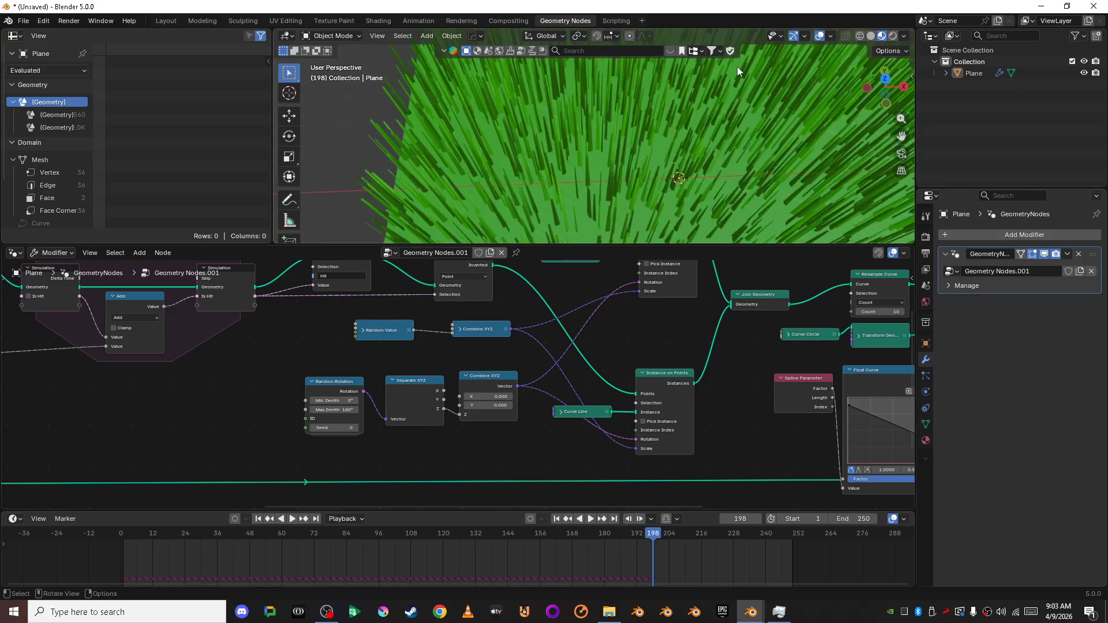
click(885, 78)
shift+middle_drag(645, 186, 739, 52)
scroll(641, 190, down, 3)
click(887, 92)
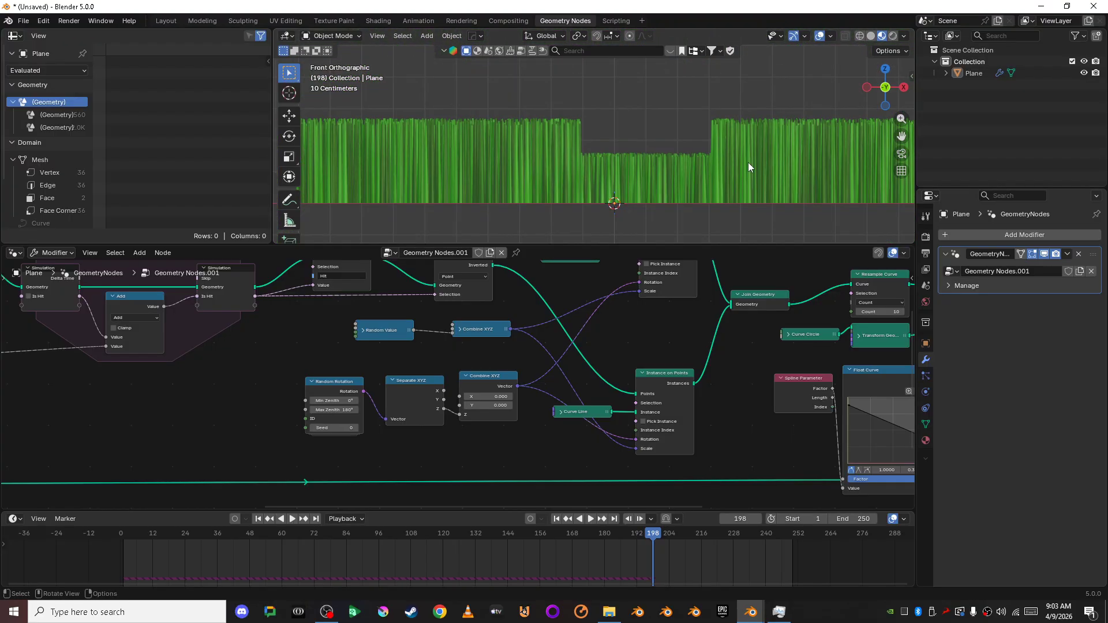
scroll(691, 178, up, 2)
shift+middle_drag(749, 176, 629, 171)
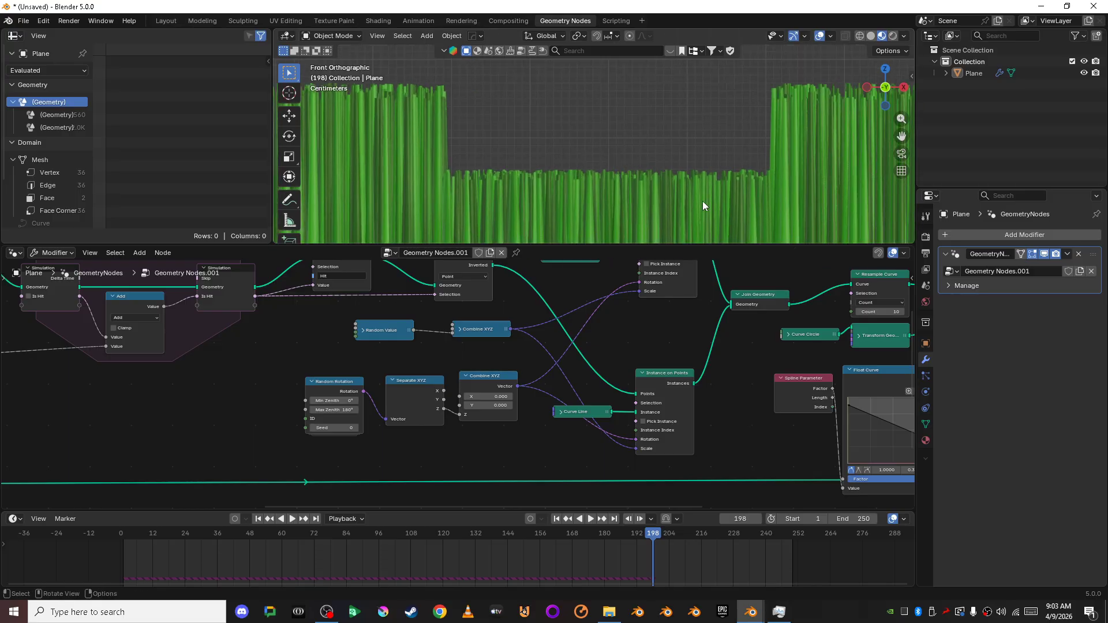
mouse_move(702, 200)
middle_down()
mouse_move(709, 210)
mouse_move(587, 164)
mouse_move(618, 181)
mouse_move(748, 189)
mouse_move(715, 196)
middle_up()
scroll(583, 311, down, 3)
Raise the Density of the Distribute Points on Faces node to 1229.630.
middle_drag(254, 424, 714, 376)
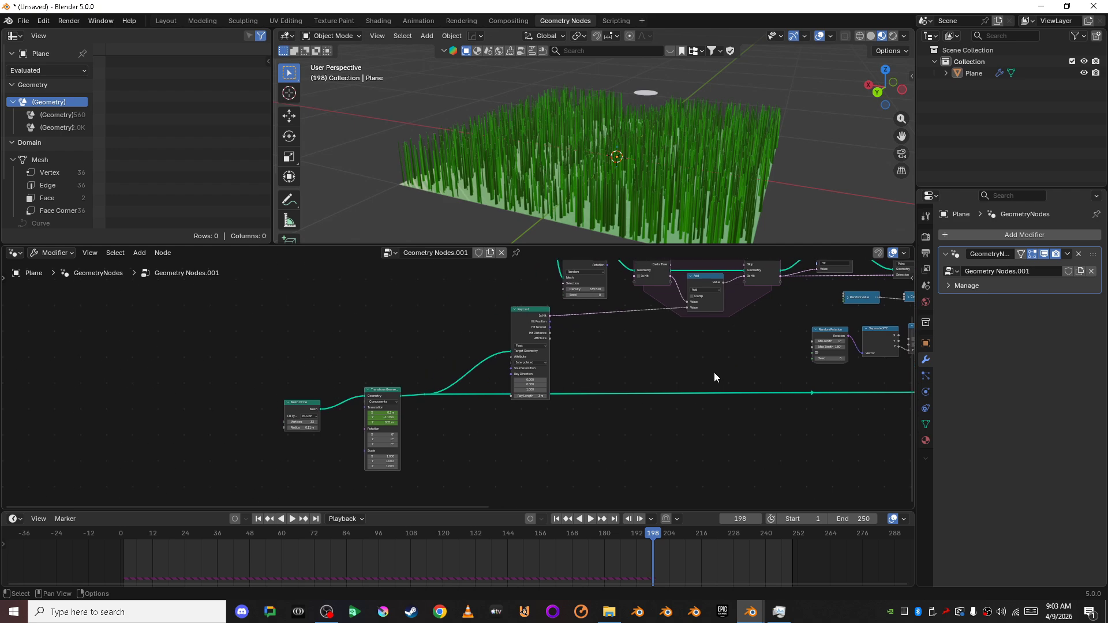
scroll(406, 448, up, 4)
middle_drag(407, 448, 76, 480)
scroll(268, 463, up, 2)
scroll(268, 463, down, 1)
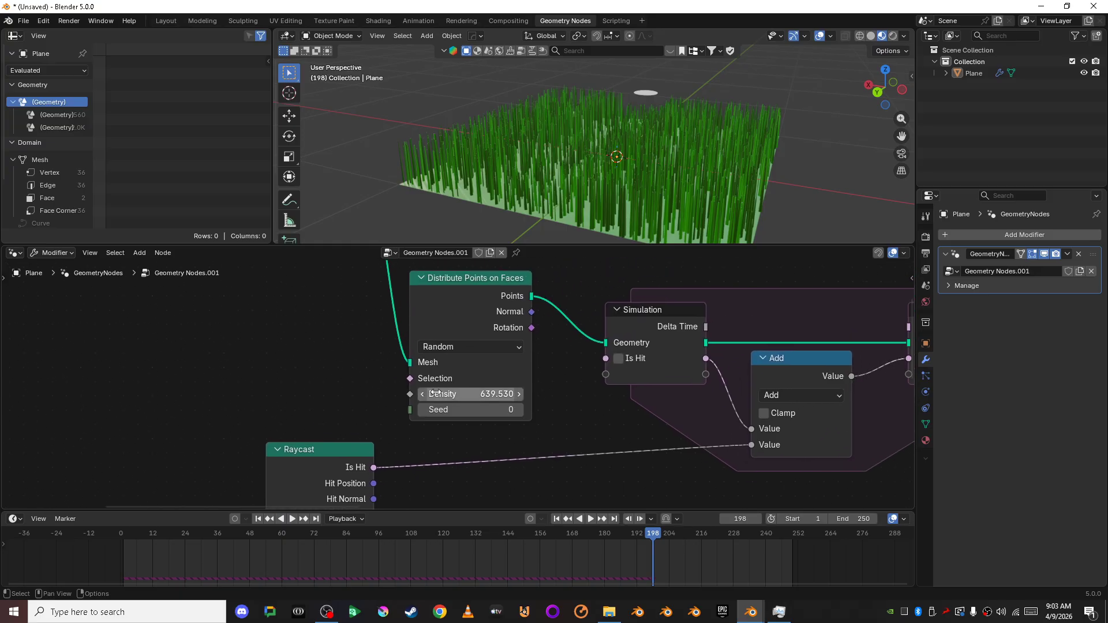
drag(456, 394, 514, 394)
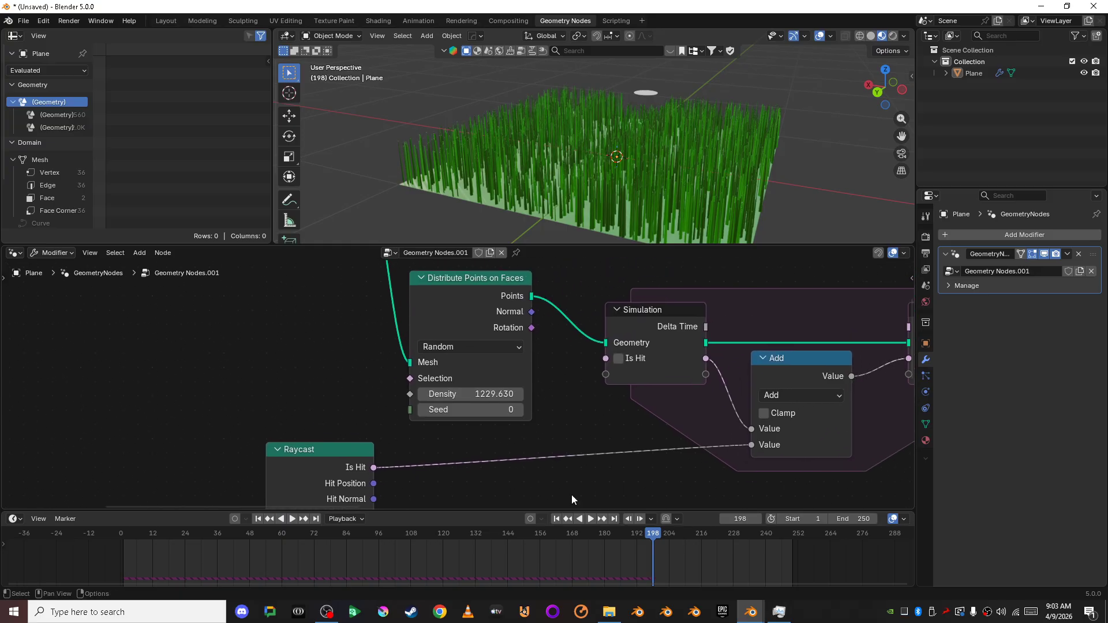
Return the timeline to frame 0, set the Distribute Points on Faces density to 4152.830, and check the grass coverage up close.
drag(652, 534, 118, 532)
key(space)
key(space)
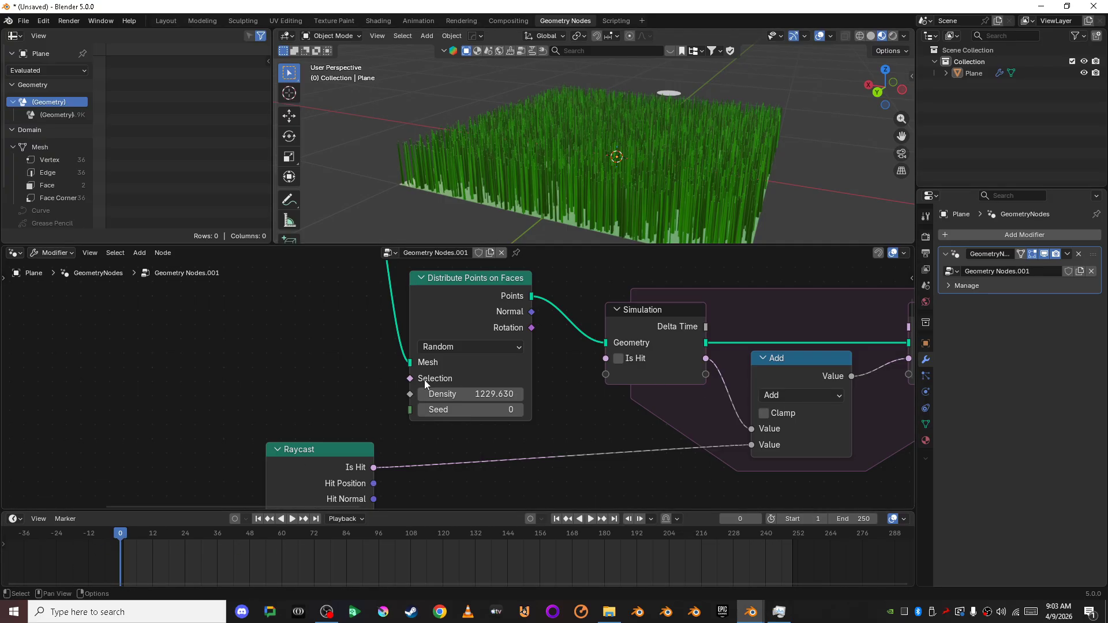
drag(439, 394, 629, 394)
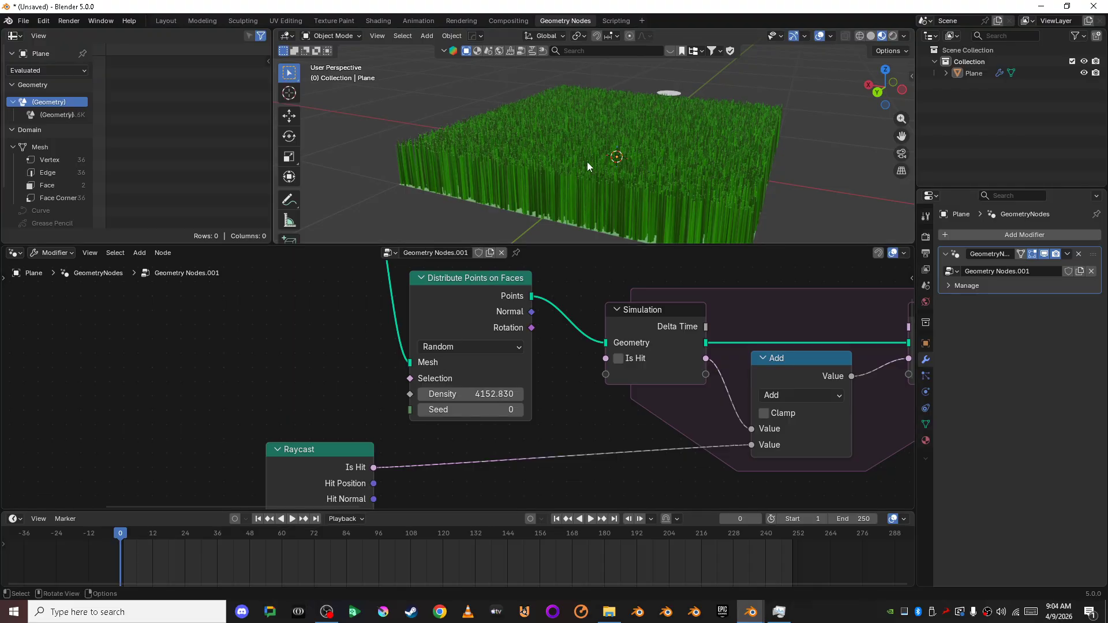
scroll(587, 161, up, 2)
middle_drag(600, 155, 560, 224)
scroll(560, 224, up, 2)
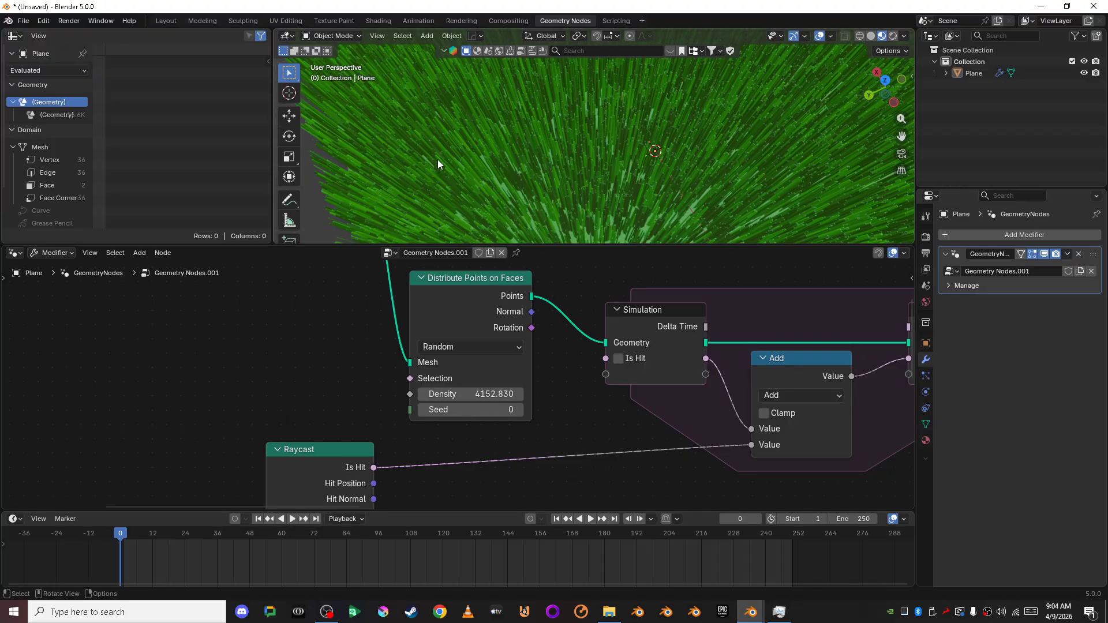
Raise the Density of the Distribute Points on Faces node to 6030.529 and check the grass coverage from the side.
middle_drag(438, 164, 541, 68)
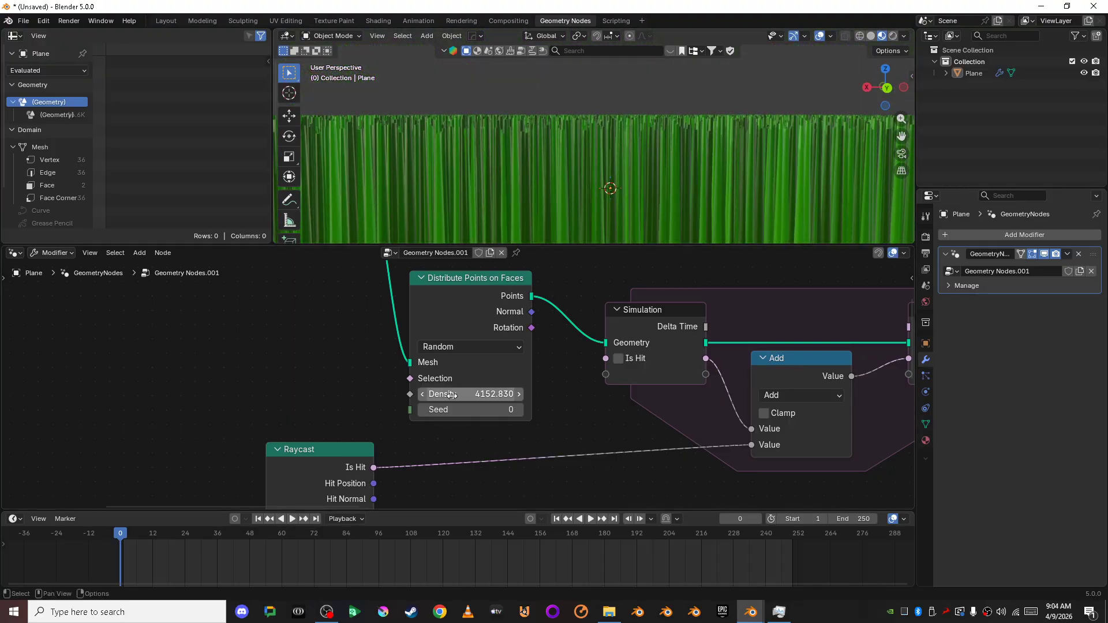
drag(452, 394, 514, 394)
middle_drag(579, 161, 452, 185)
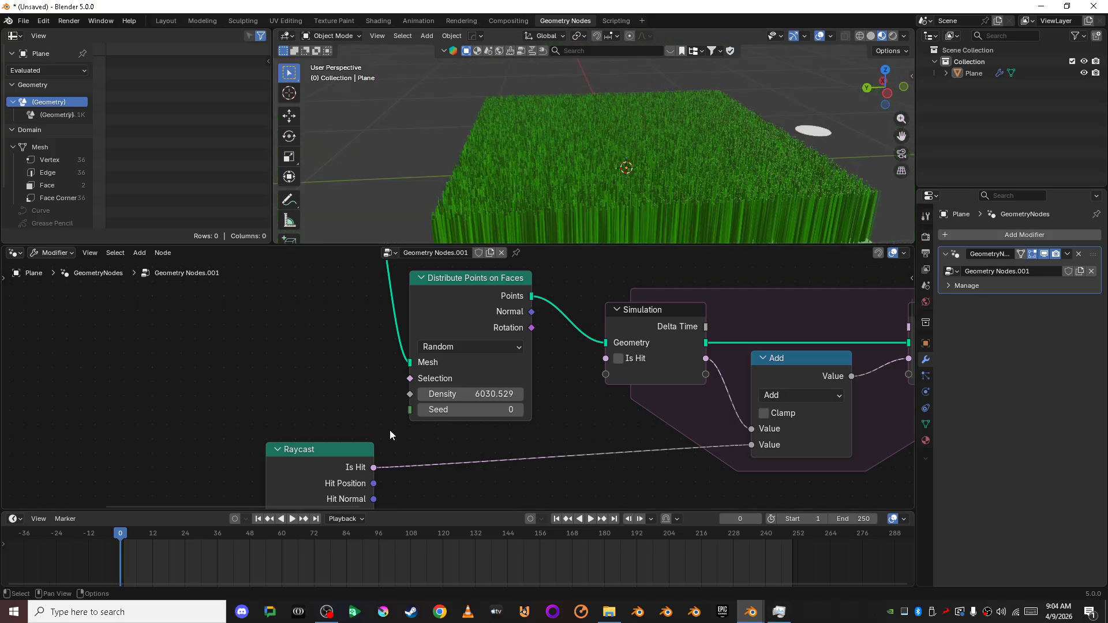
Play the cutting animation, restart it from frame 0, and watch the circle cut the denser grass at different zoom levels.
key(space)
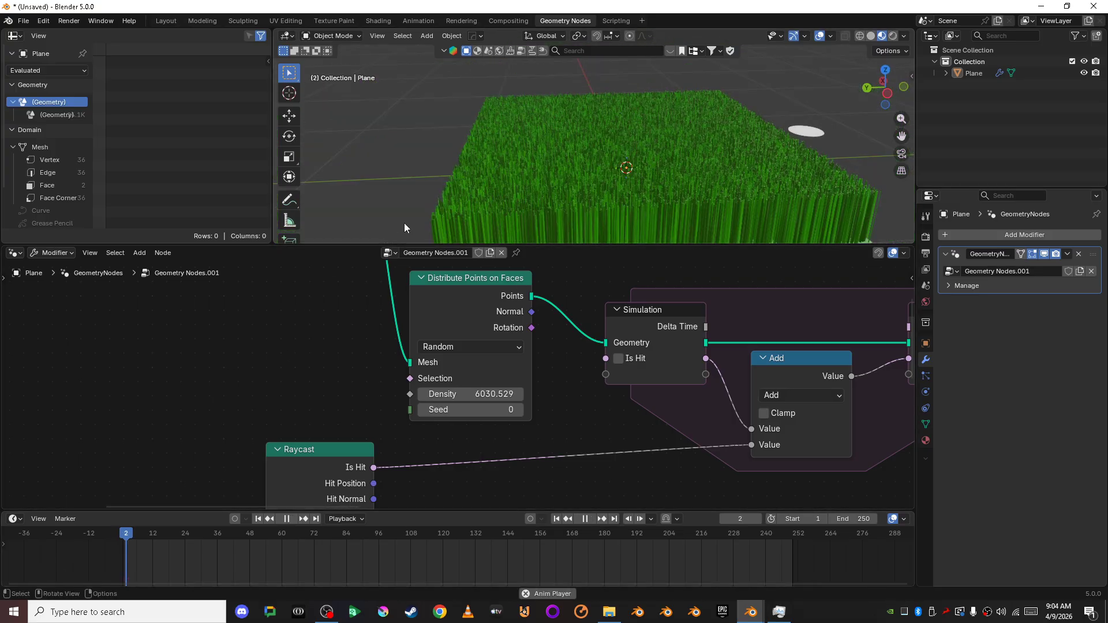
middle_drag(438, 203, 649, 151)
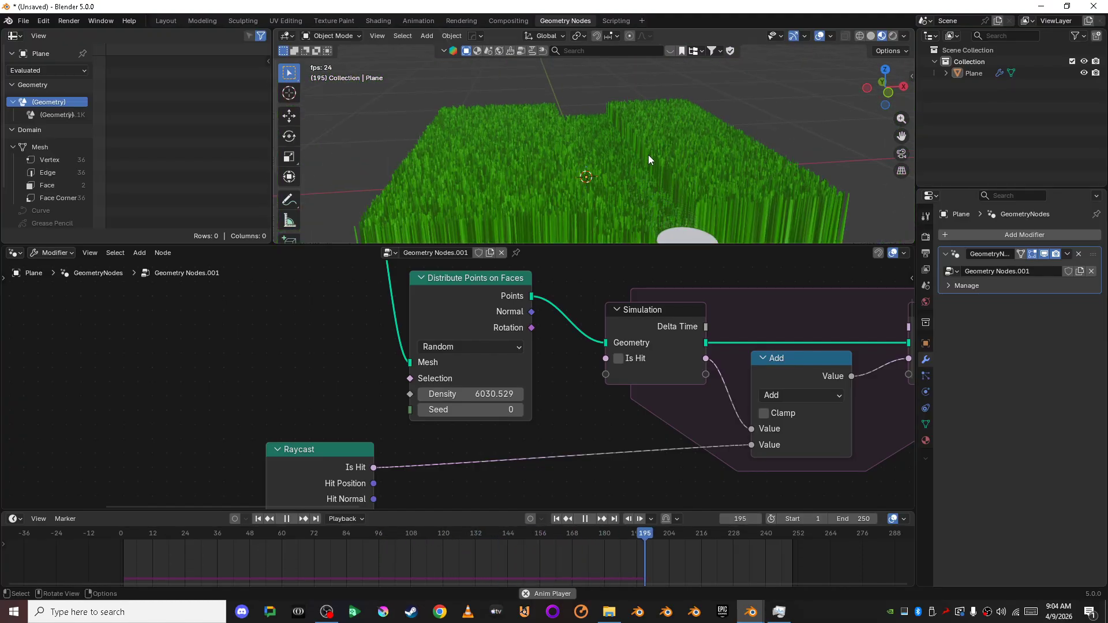
key(space)
drag(652, 535, 121, 536)
key(space)
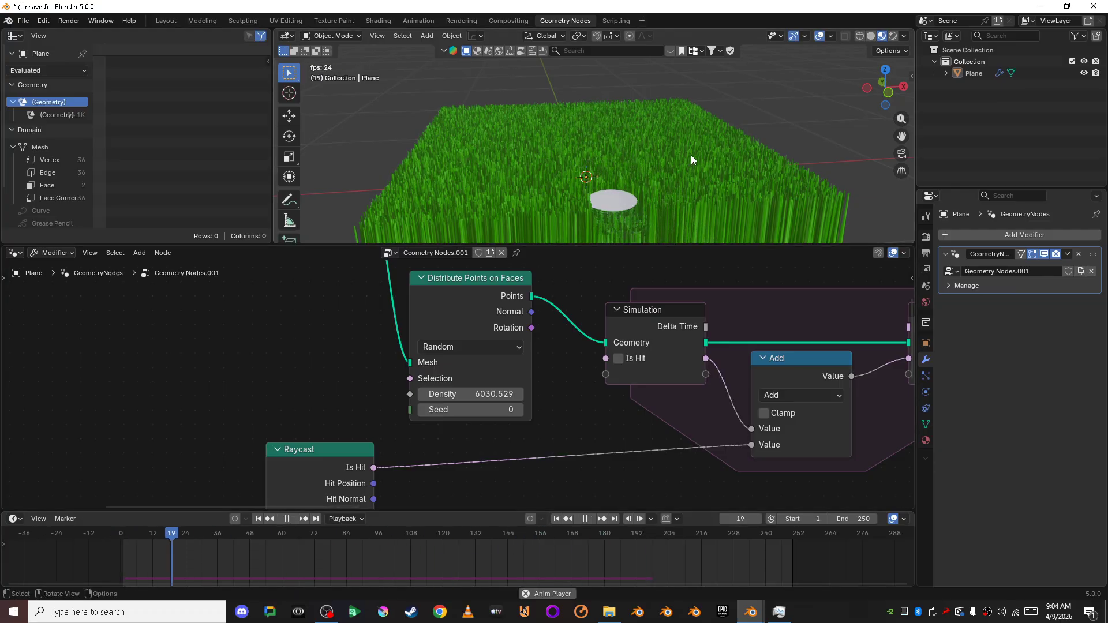
scroll(691, 155, up, 3)
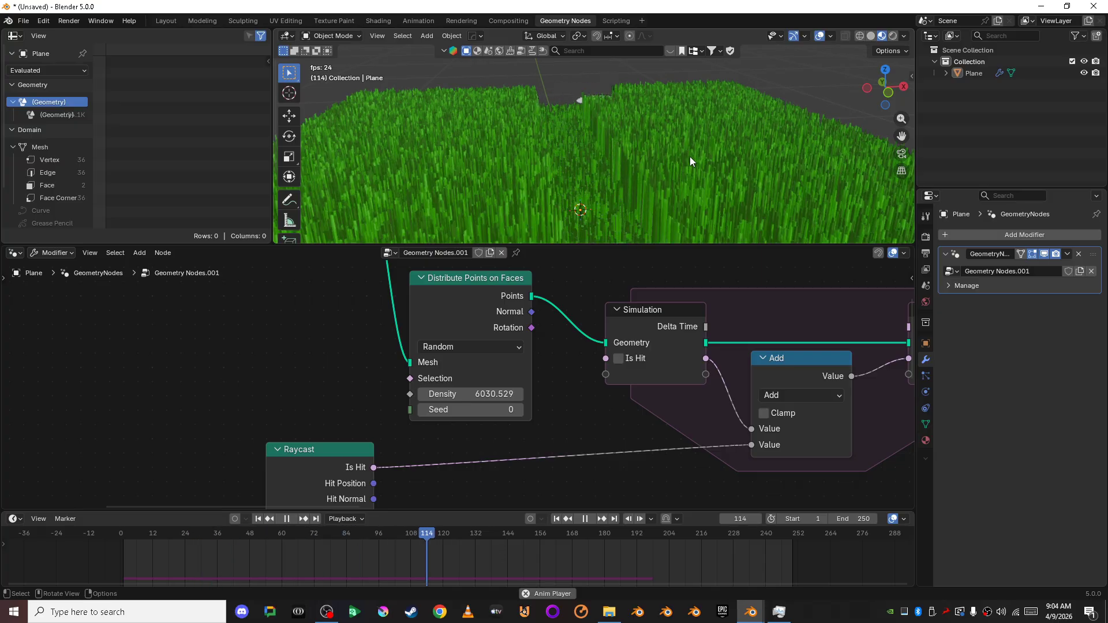
scroll(690, 157, down, 4)
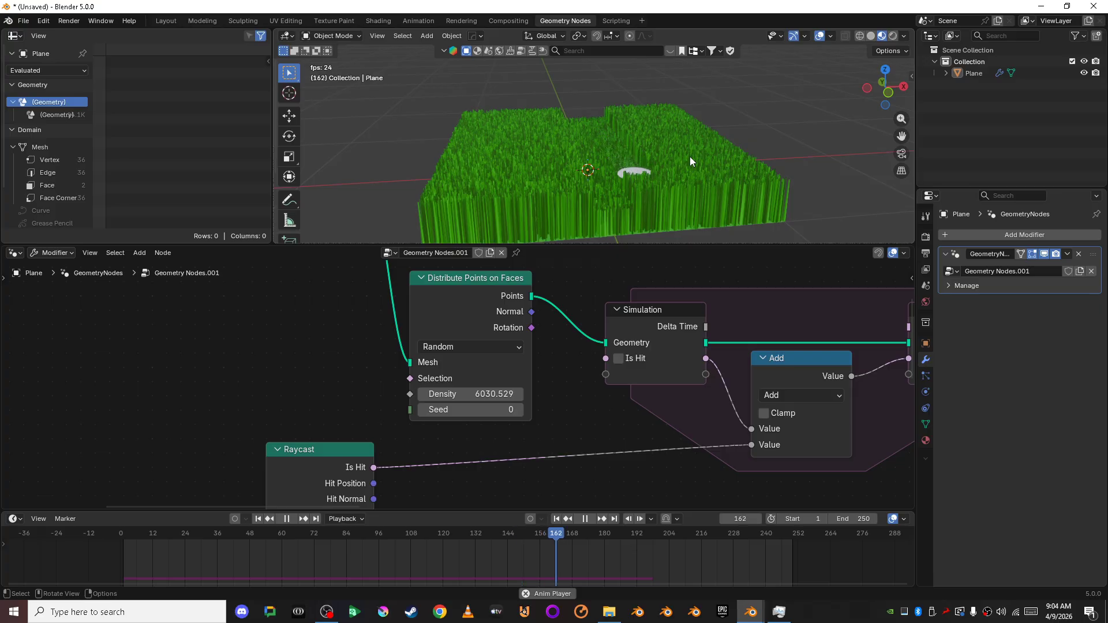
key(space)
Collapse the Float Curve node and move the Spline Parameter node up level with it.
scroll(572, 404, down, 7)
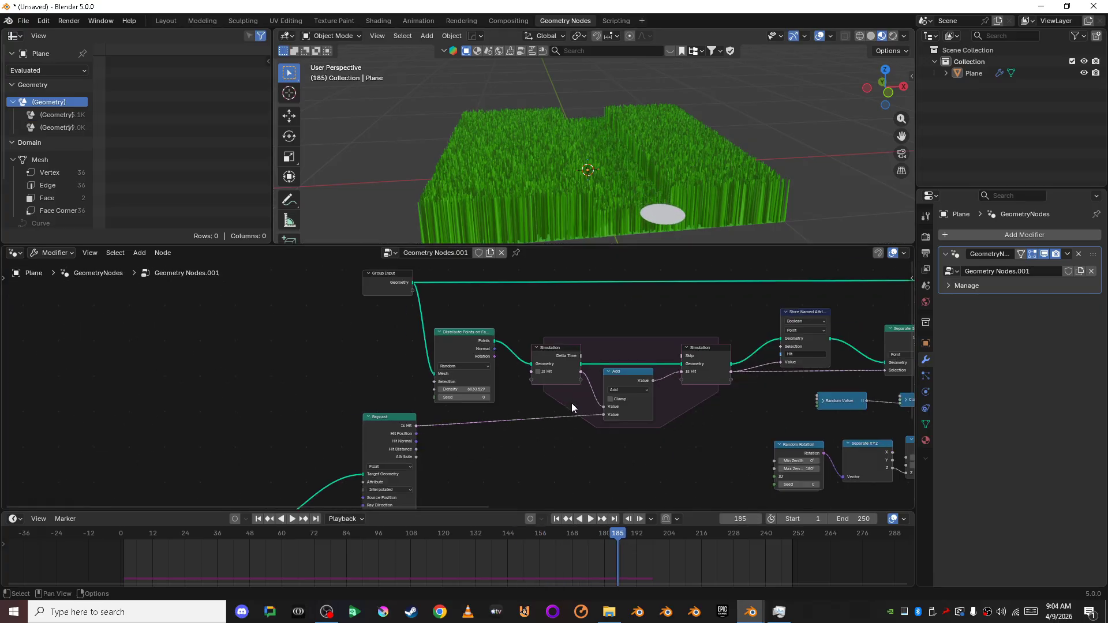
middle_drag(788, 402, 358, 388)
scroll(358, 388, up, 3)
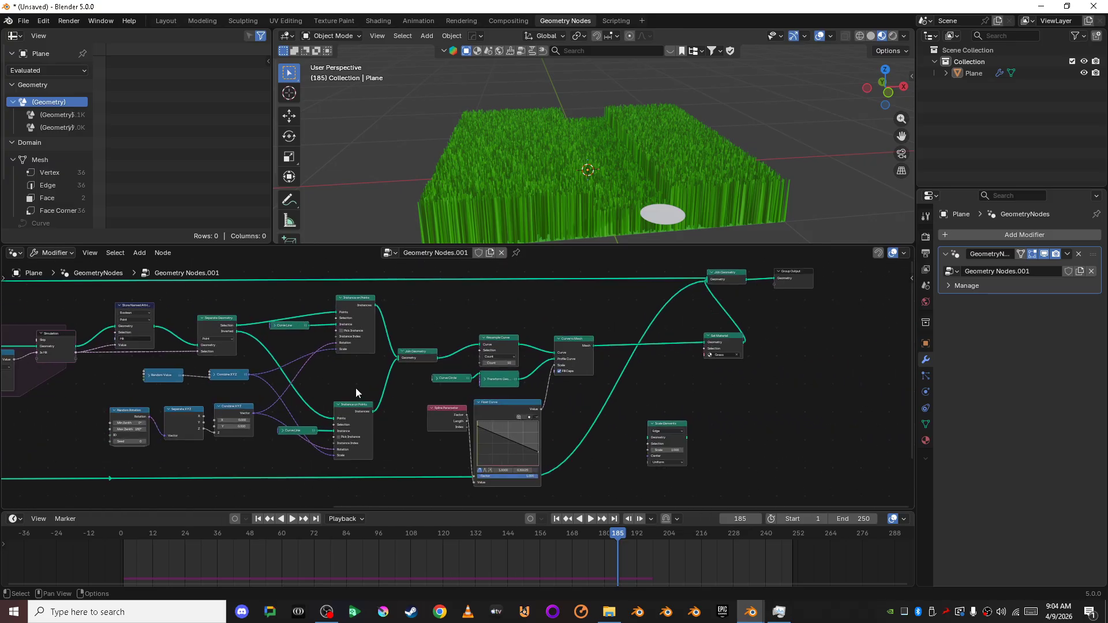
click(486, 411)
drag(432, 421, 424, 408)
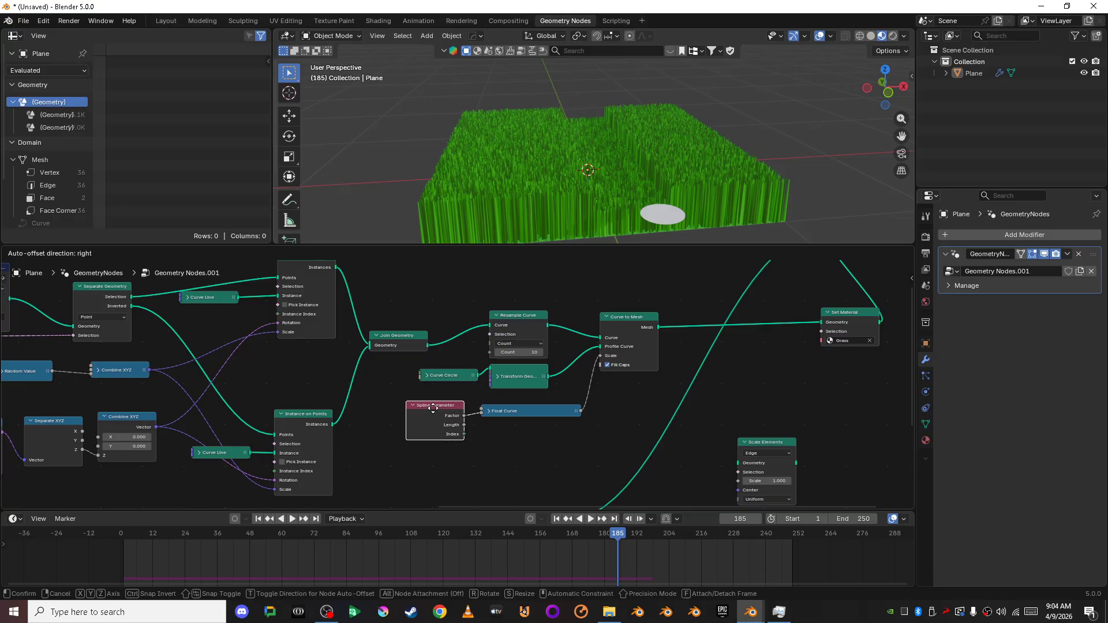
Look over the whole node tree, from the cutting circle and Raycast nodes to the Curve to Mesh section.
scroll(519, 401, up, 3)
middle_drag(384, 391, 664, 364)
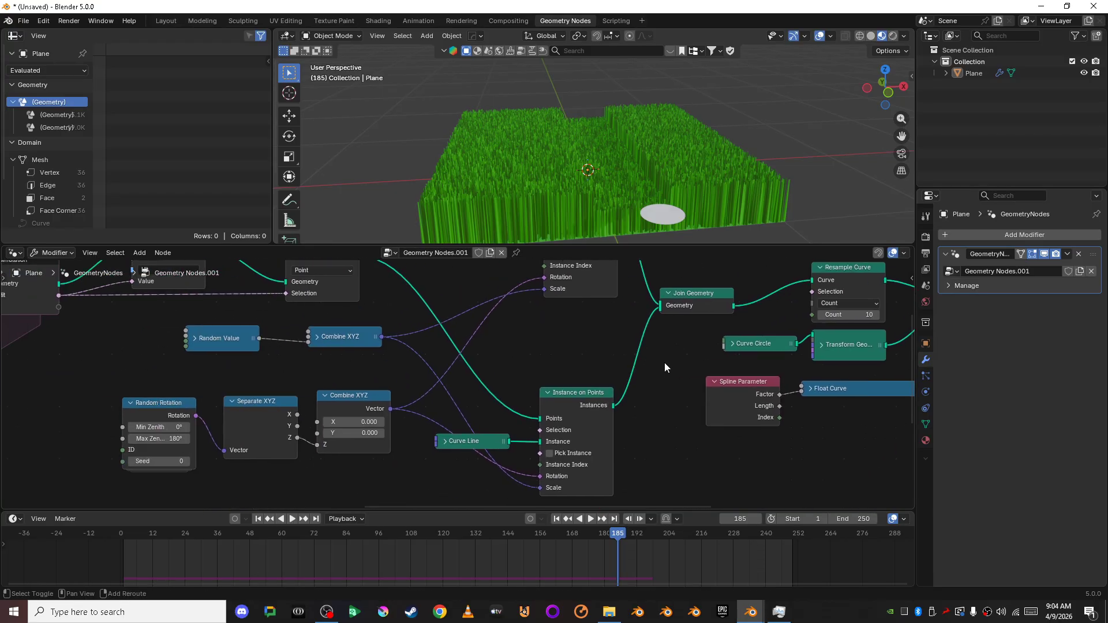
scroll(545, 353, down, 5)
scroll(437, 369, up, 4)
scroll(437, 373, down, 3)
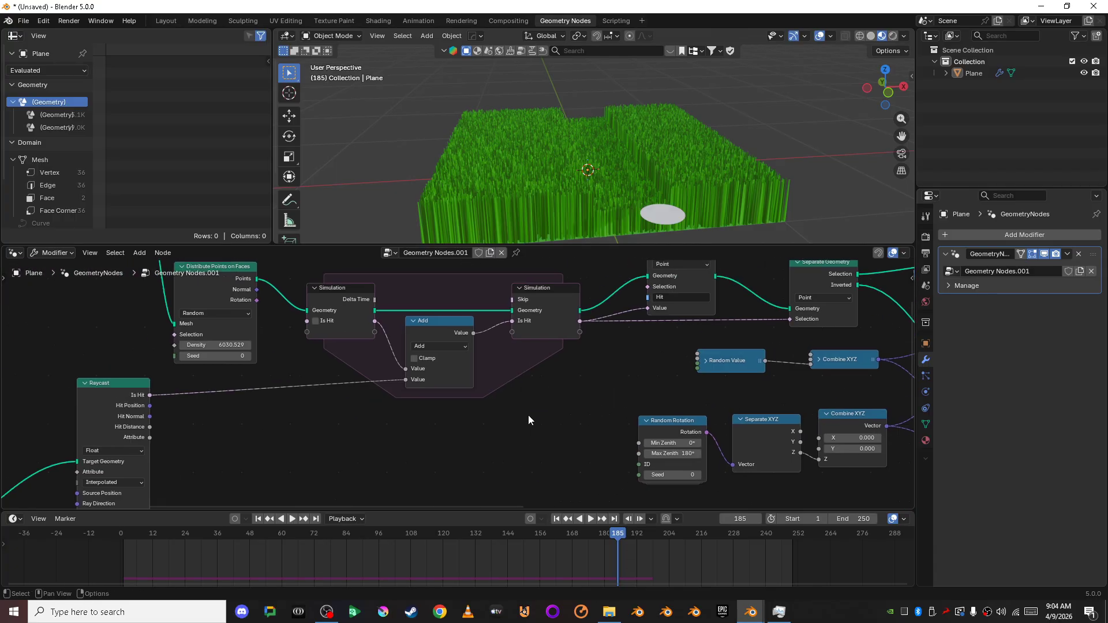
scroll(527, 421, down, 2)
scroll(416, 439, down, 2)
scroll(477, 427, down, 2)
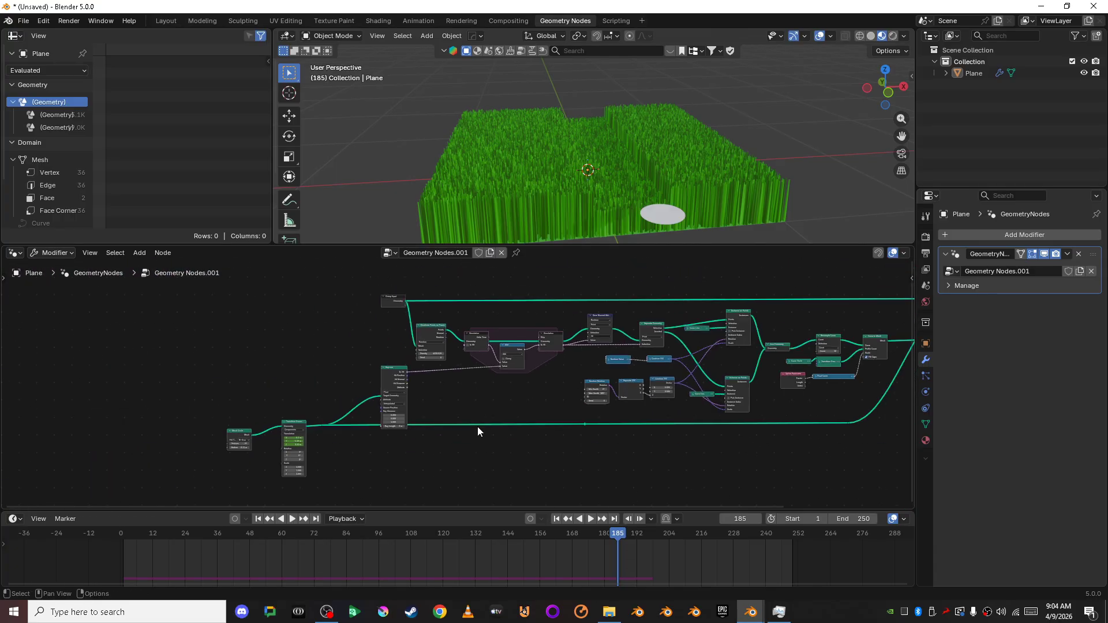
scroll(393, 400, up, 4)
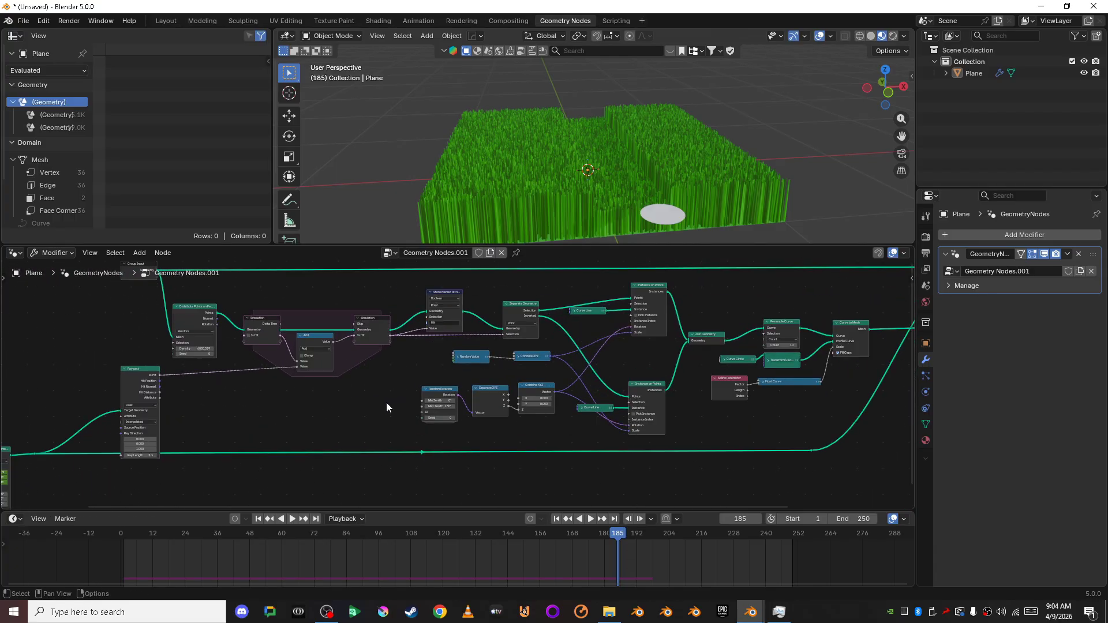
Examine how the Raycast Is Hit value passes through the simulation zone to the Selection of the Separate Geometry node.
scroll(445, 410, up, 3)
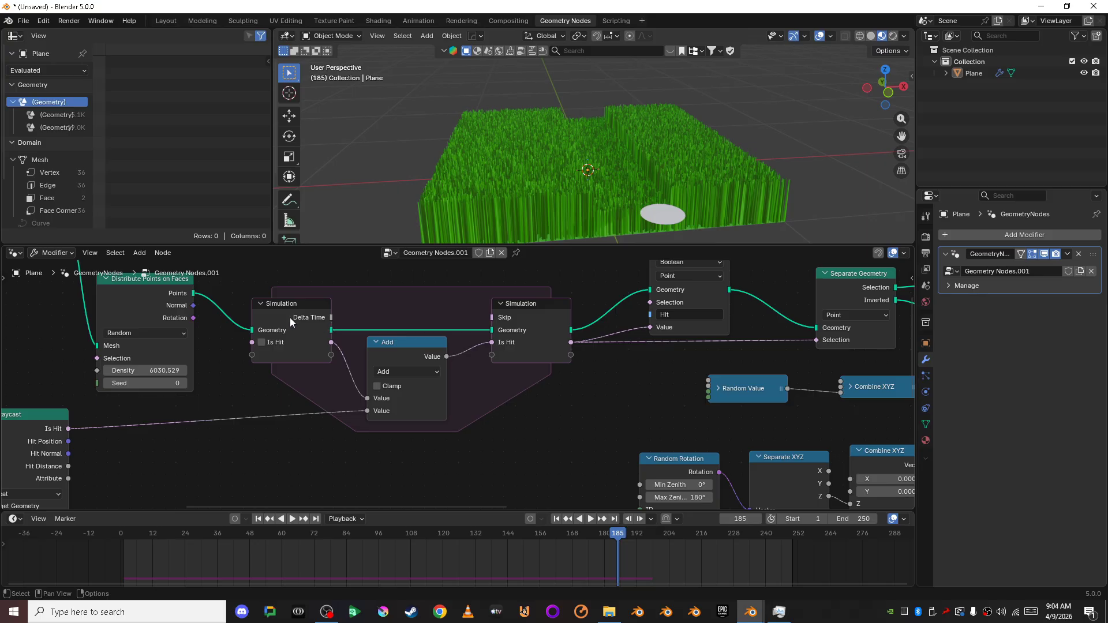
scroll(362, 425, up, 3)
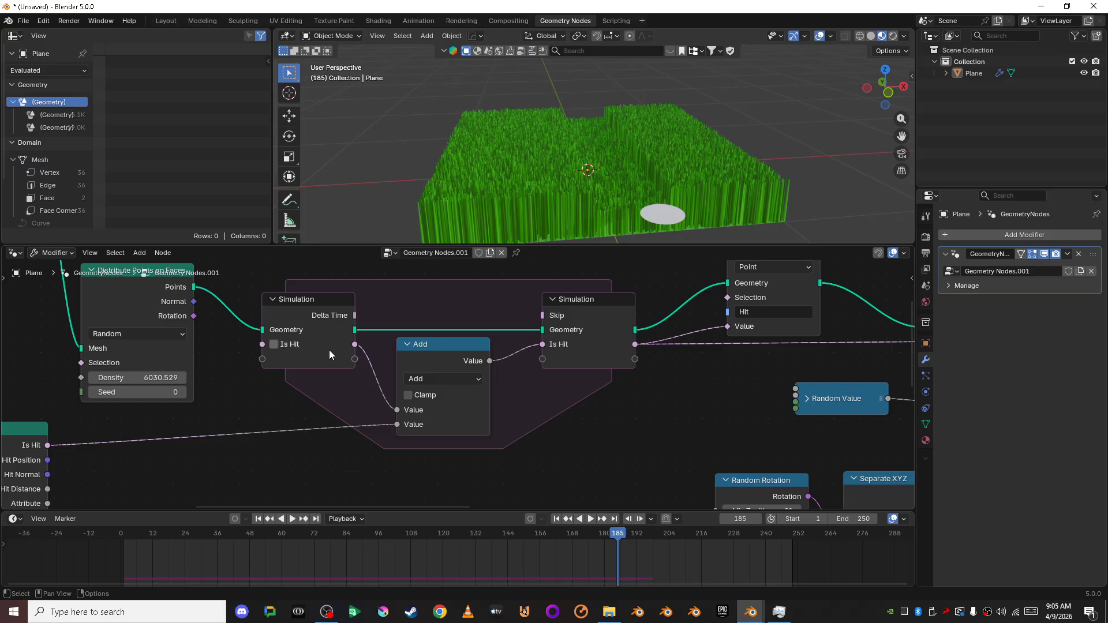
mouse_move(334, 345)
mouse_move(428, 425)
middle_drag(653, 380, 345, 390)
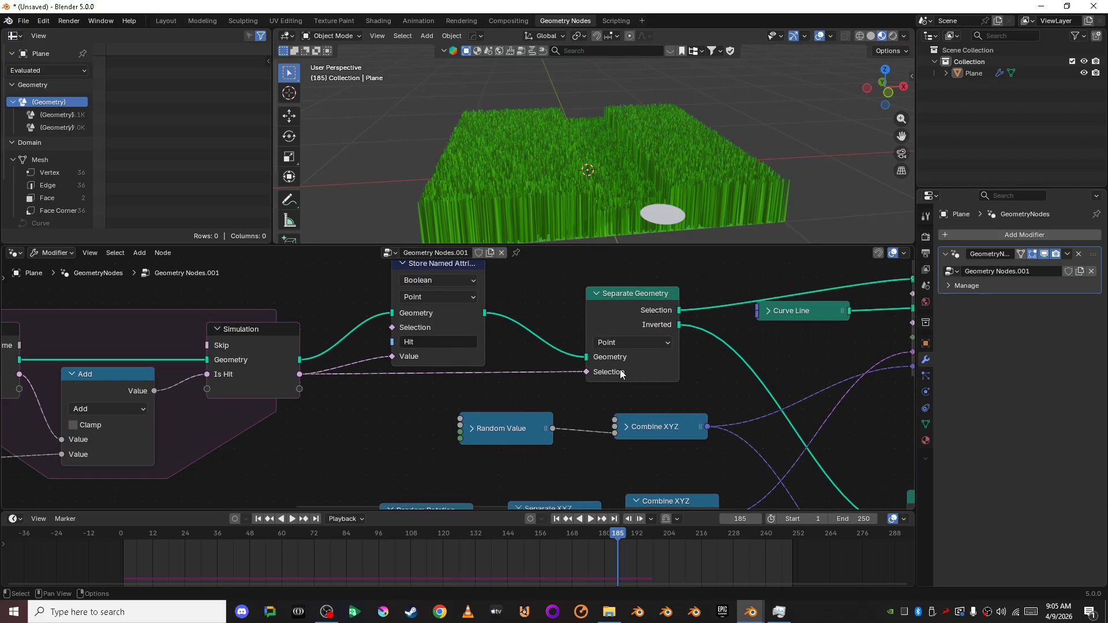
middle_drag(685, 351, 459, 376)
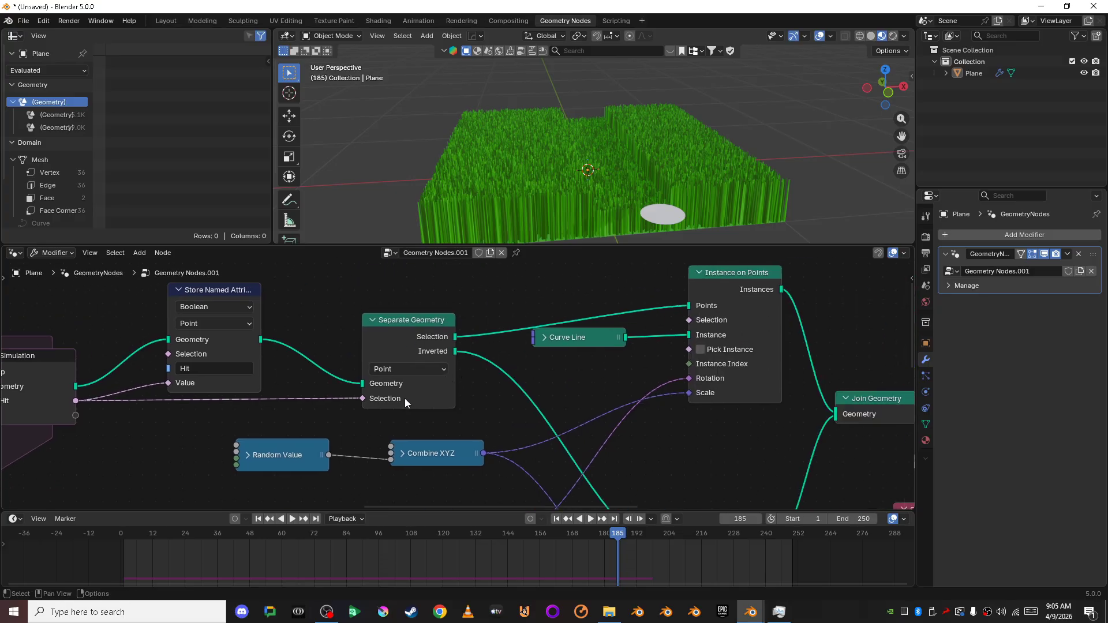
mouse_move(405, 401)
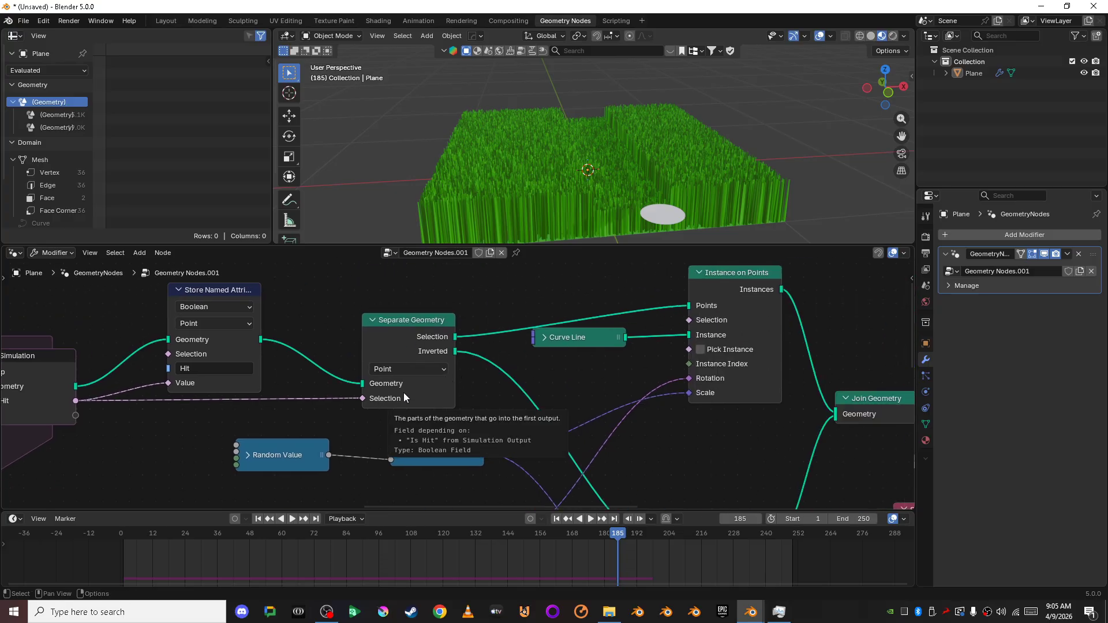
scroll(409, 384, down, 3)
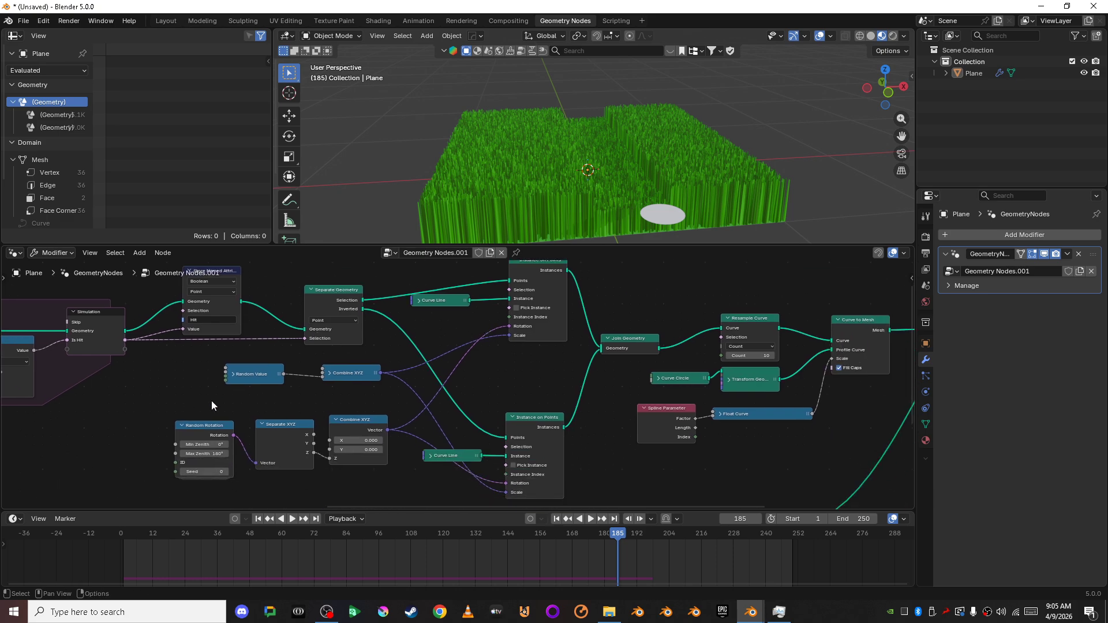
Examine the two Instance on Points branches with their curve lines and the random rotation and scale nodes feeding them.
scroll(480, 348, up, 1)
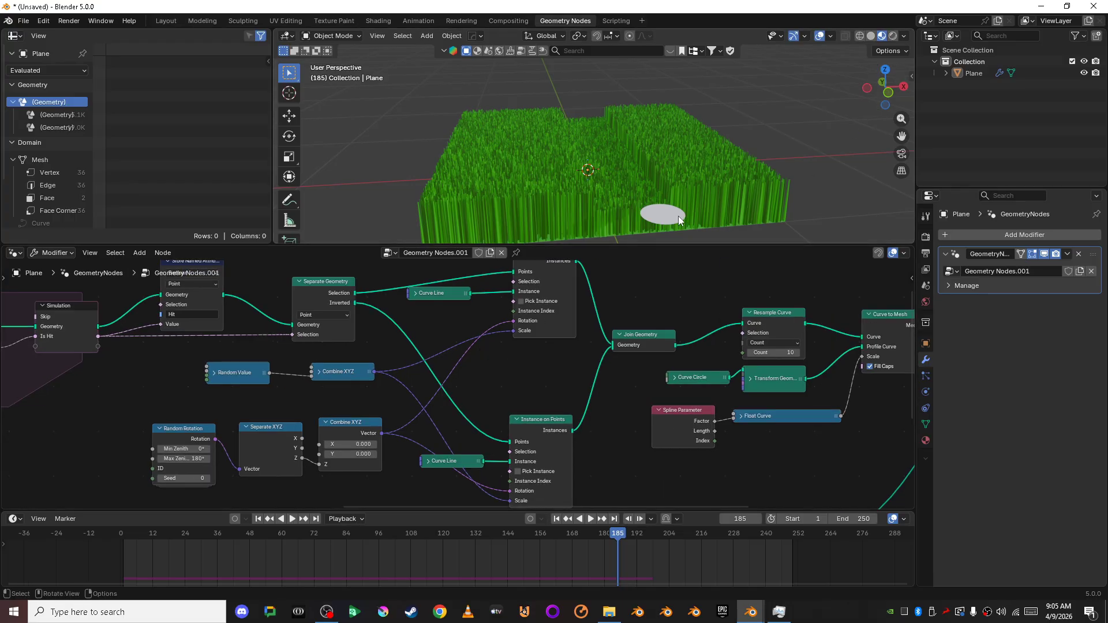
shift+middle_drag(549, 314, 506, 348)
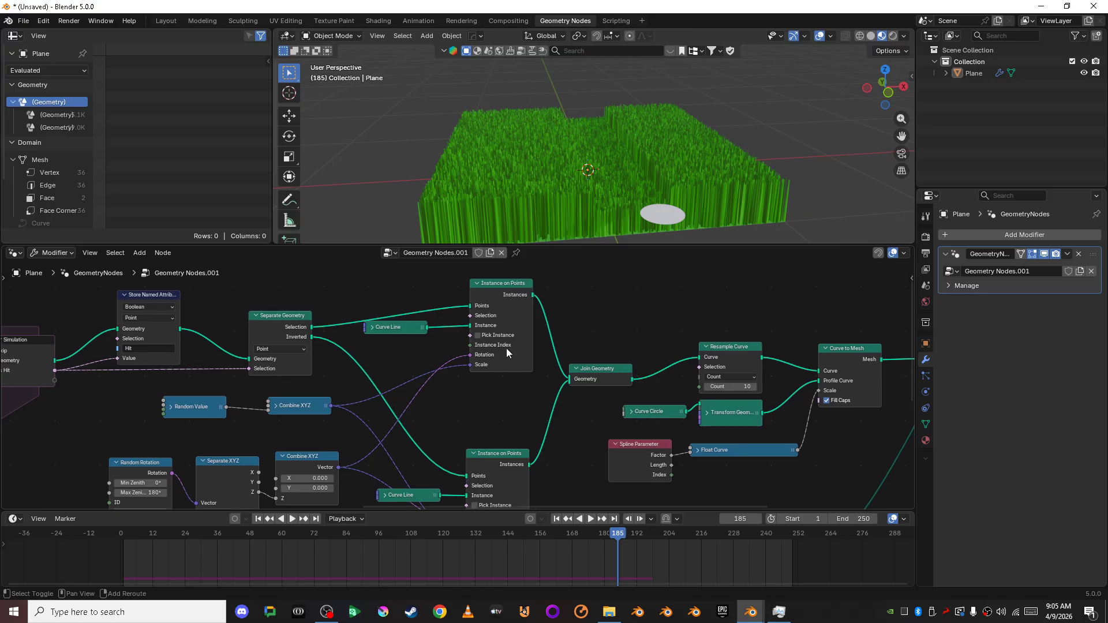
scroll(463, 394, up, 1)
shift+middle_drag(457, 406, 481, 331)
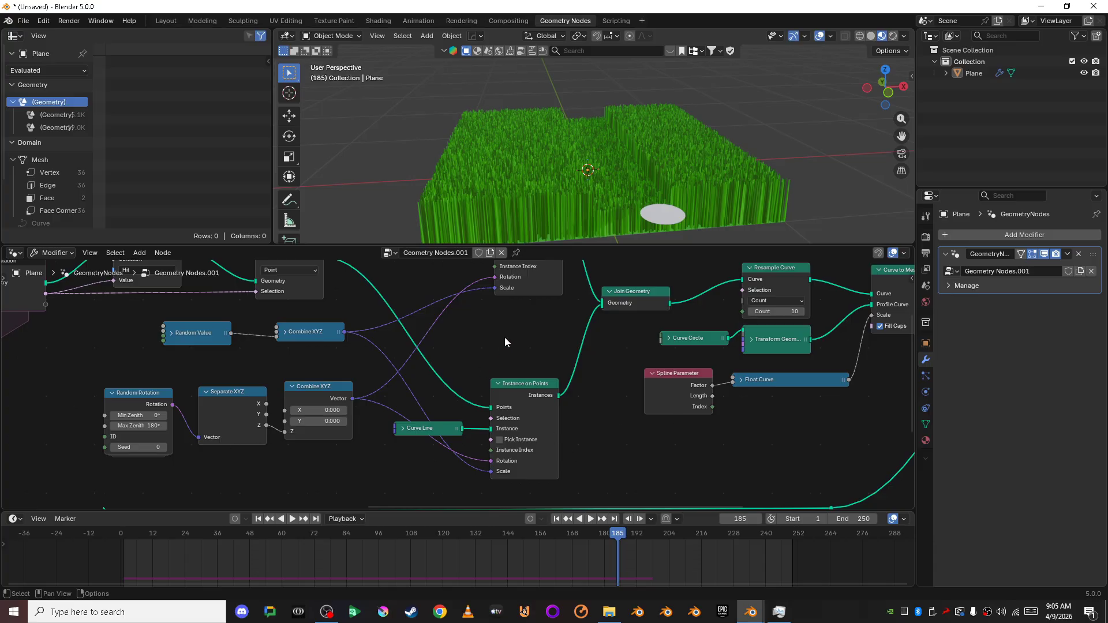
scroll(455, 370, up, 1)
middle_drag(616, 387, 121, 482)
shift+middle_drag(243, 437, 780, 299)
shift+middle_drag(492, 318, 492, 339)
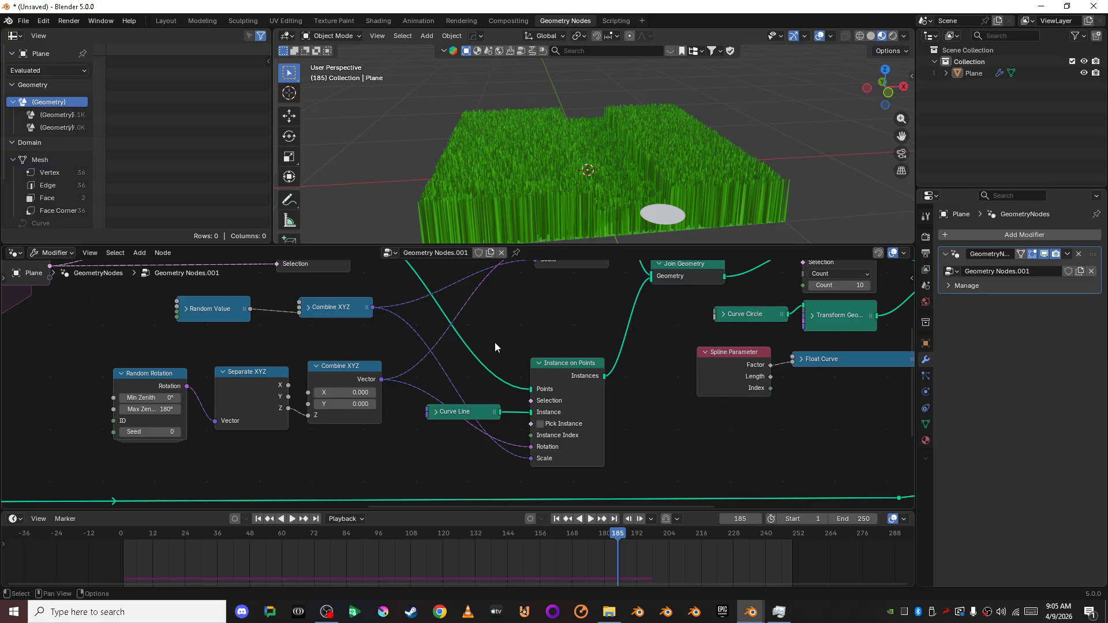
scroll(519, 353, up, 1)
Inspect the height difference between cut and uncut grass in the back orthographic view and in perspective.
middle_drag(679, 231, 796, 140)
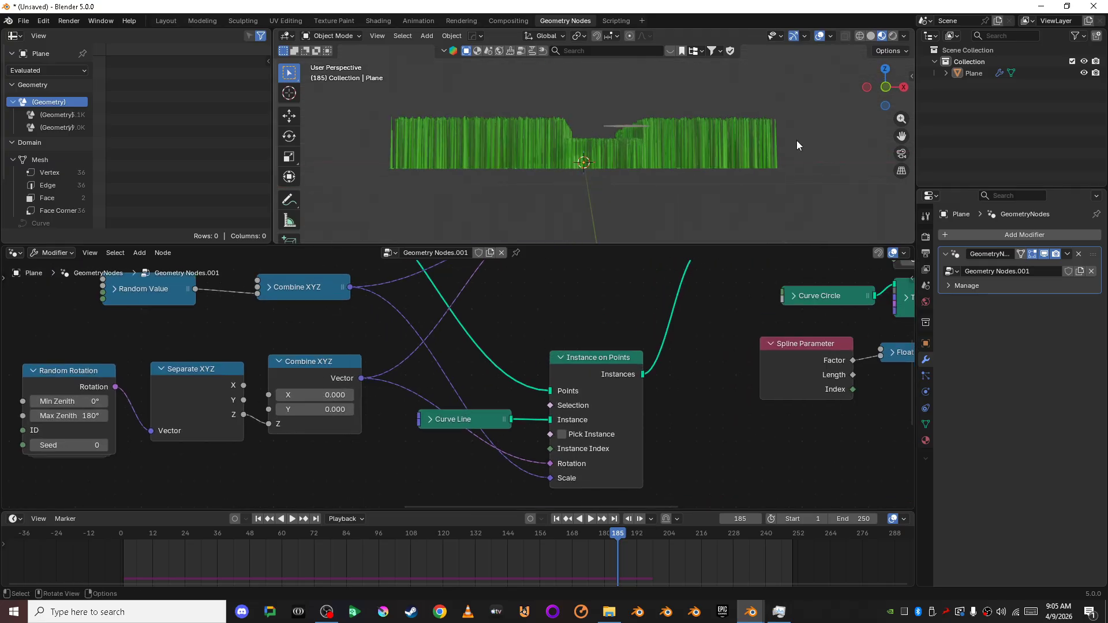
click(882, 91)
scroll(719, 168, up, 5)
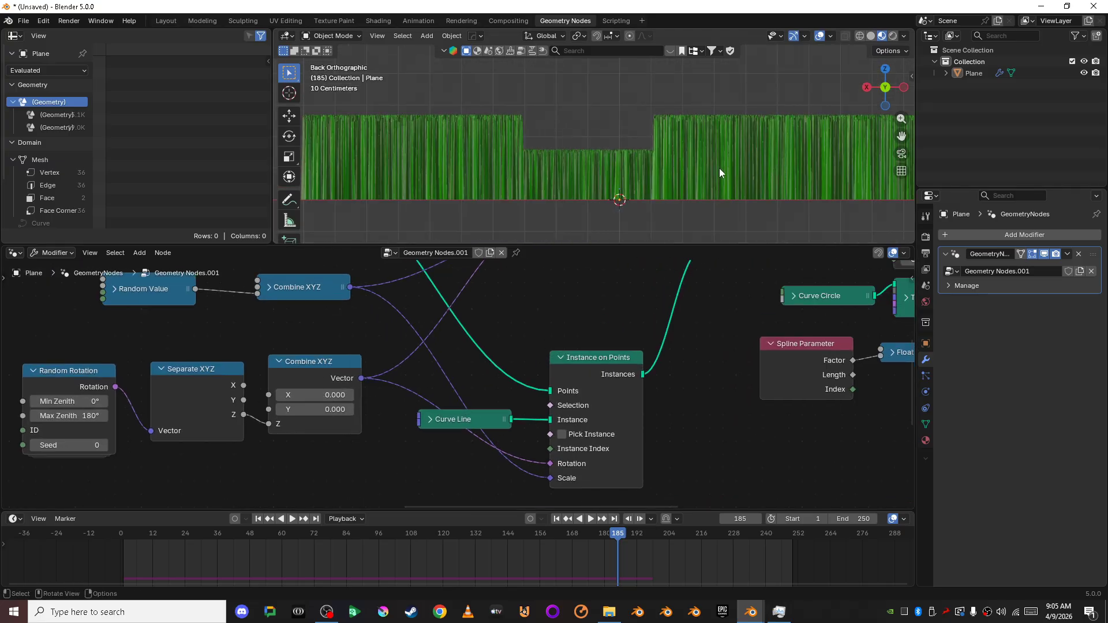
shift+middle_drag(582, 177, 690, 183)
scroll(691, 183, up, 3)
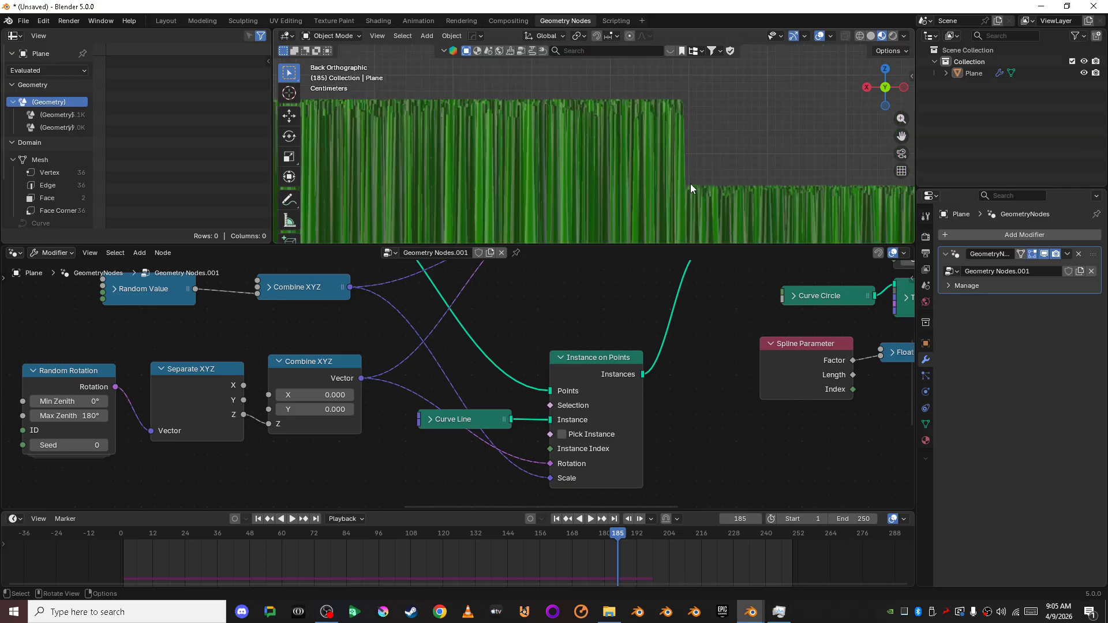
middle_drag(559, 141, 819, 172)
scroll(637, 152, down, 5)
scroll(549, 146, down, 3)
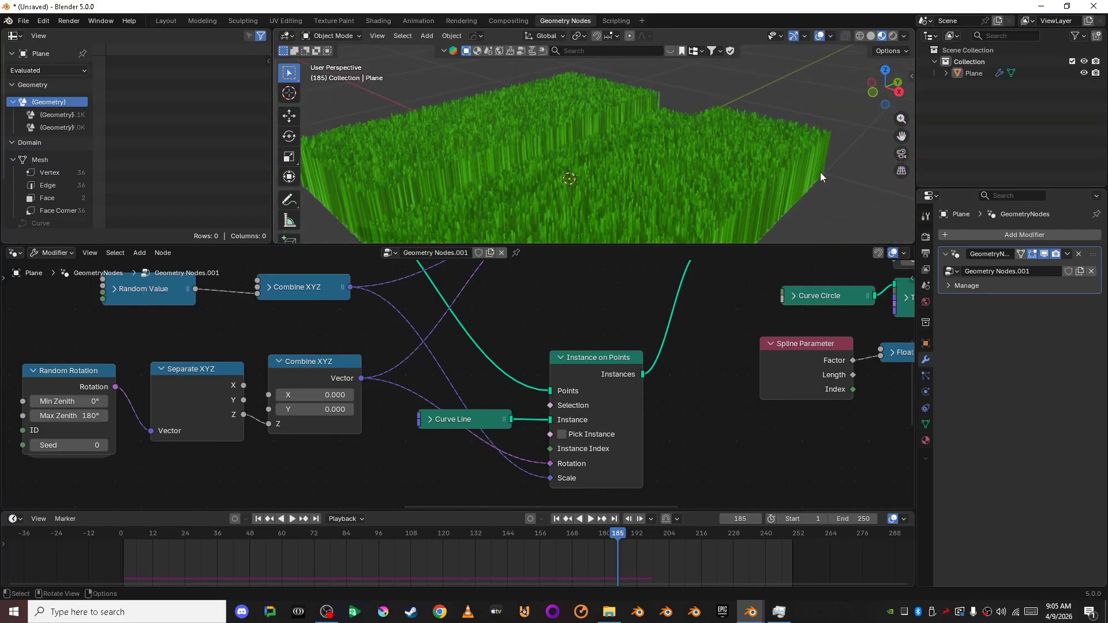
scroll(675, 175, up, 2)
scroll(634, 330, down, 3)
Bring the complete node tree into view, from the circle mesh nodes to the Group Output.
scroll(634, 331, down, 8)
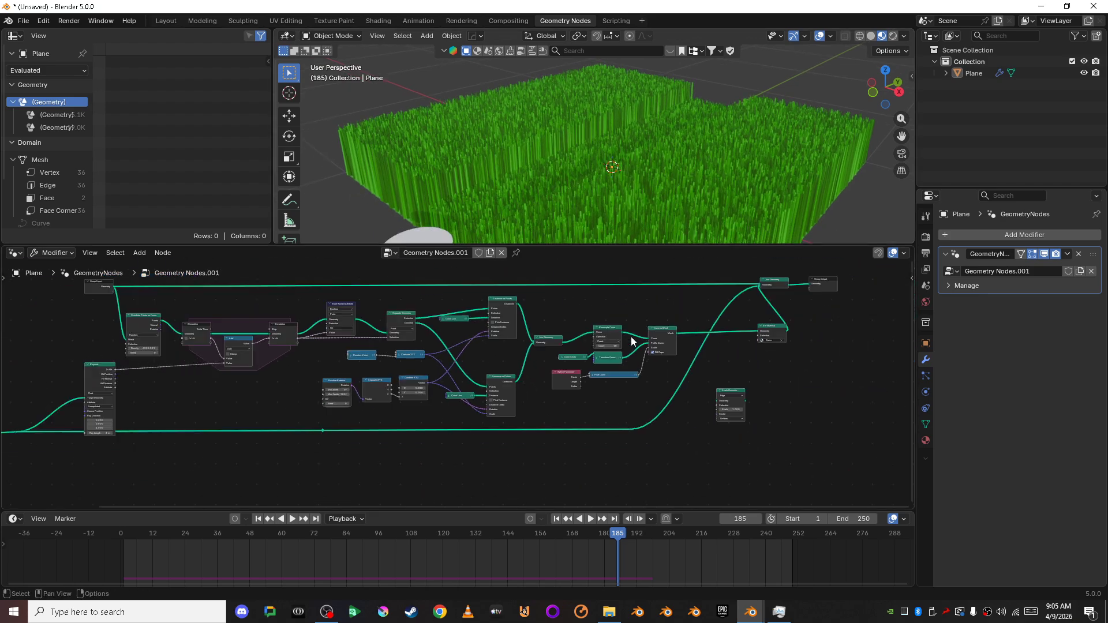
middle_drag(492, 366, 692, 351)
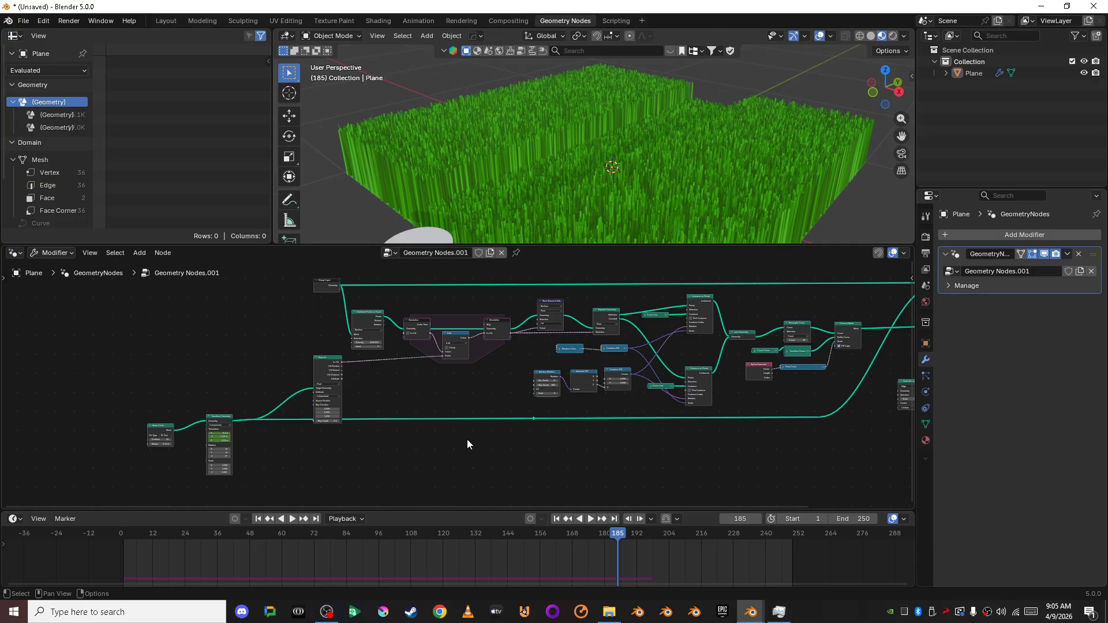
shift+middle_drag(576, 427, 494, 439)
scroll(473, 450, down, 2)
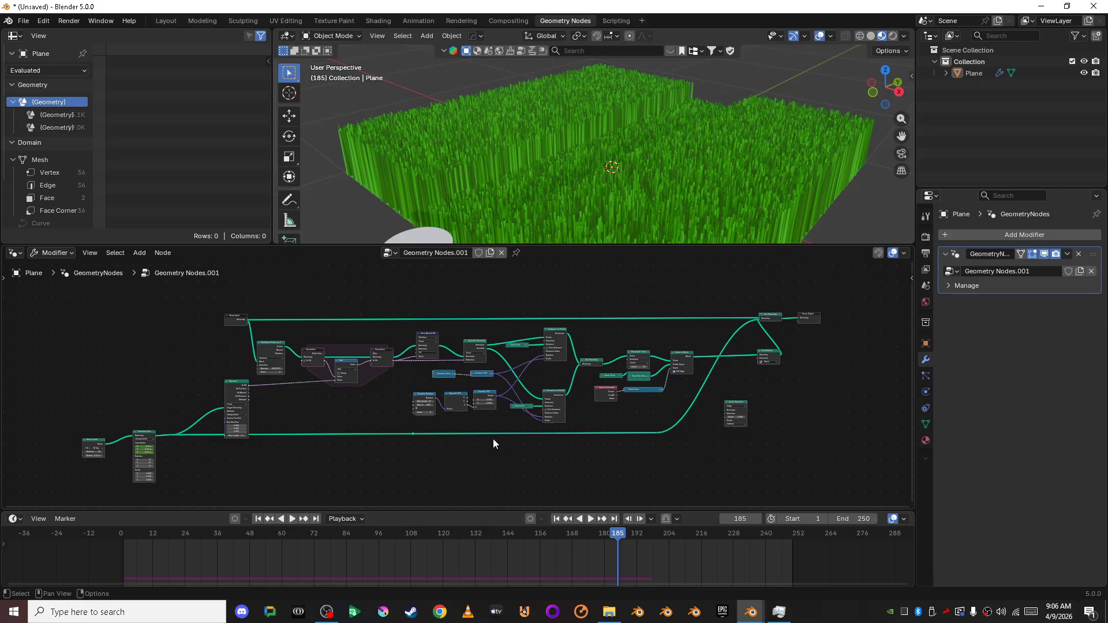